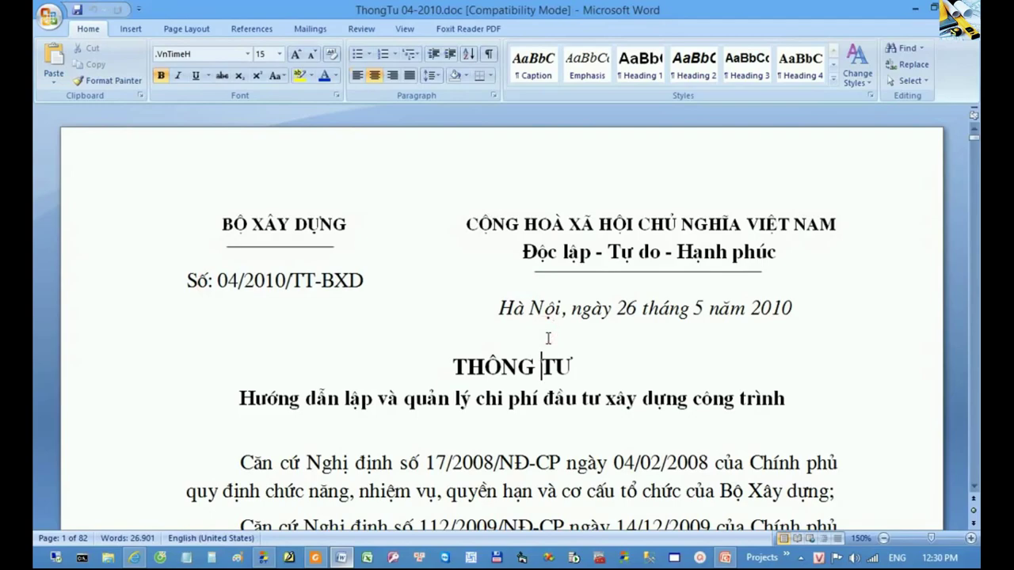
- Go to page 48 of the circular and mark the overhead cost wording in the title of Table 3.8
key(ctrl+g)
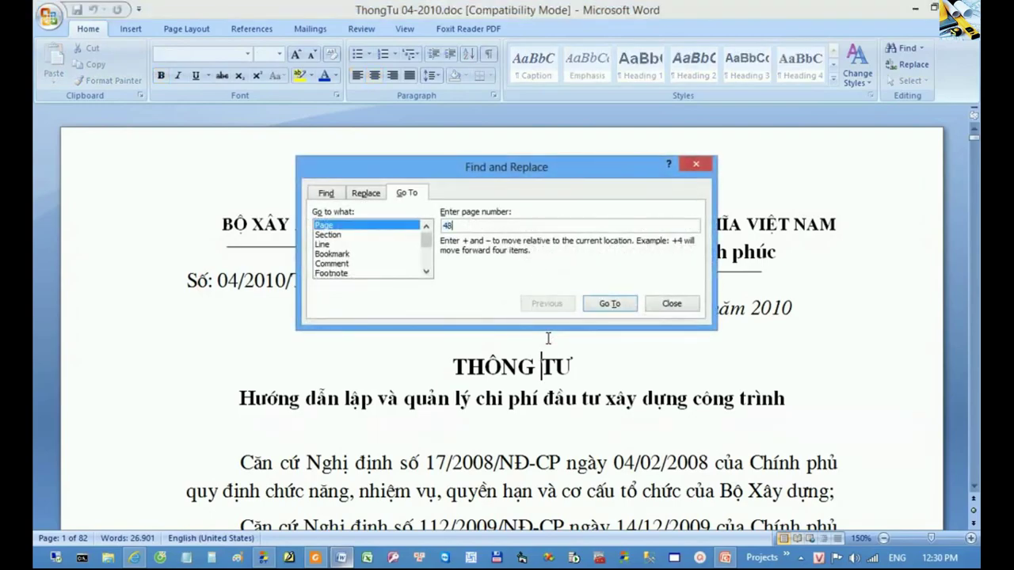
key(Return)
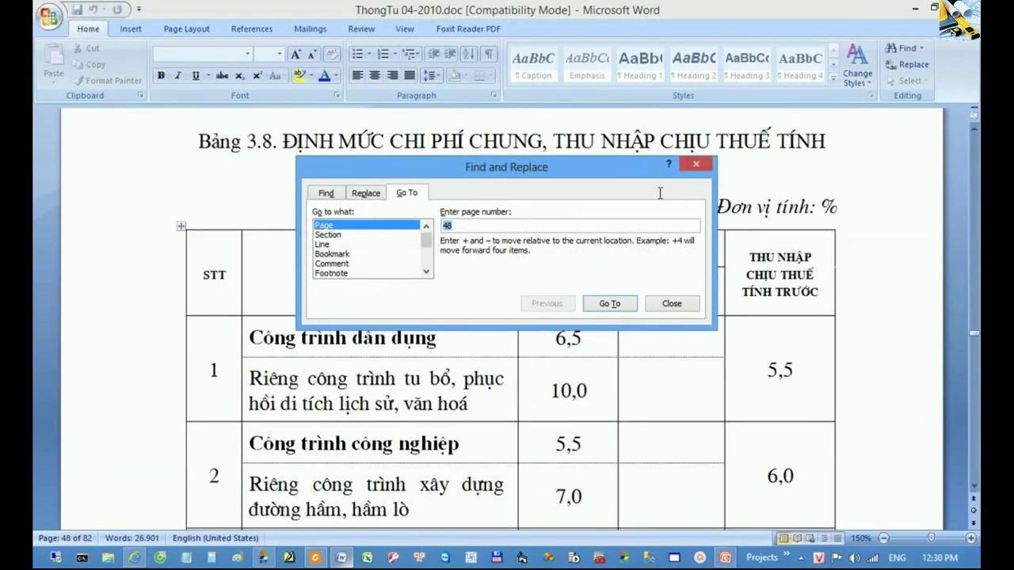
click(697, 166)
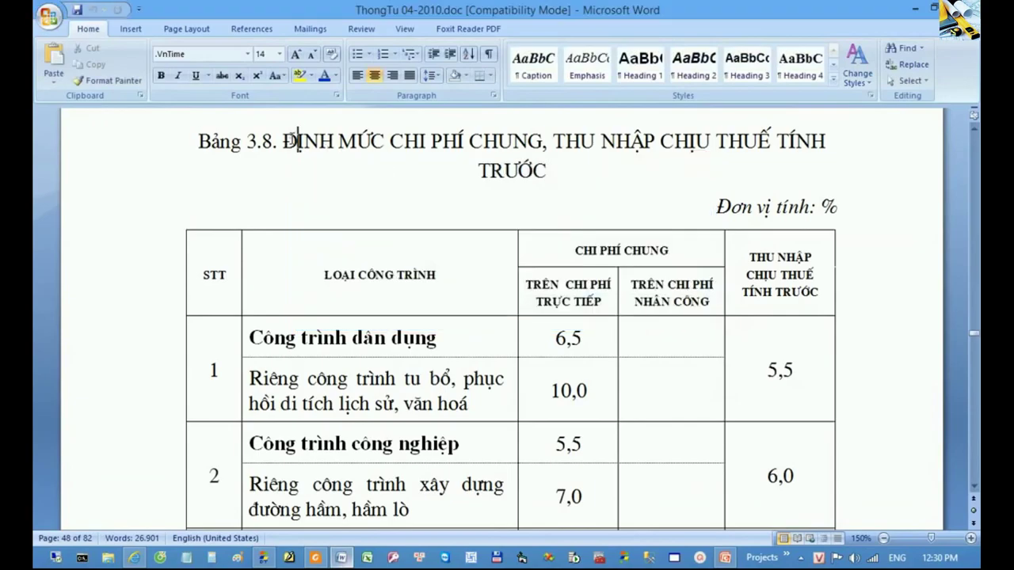
drag(285, 142, 519, 148)
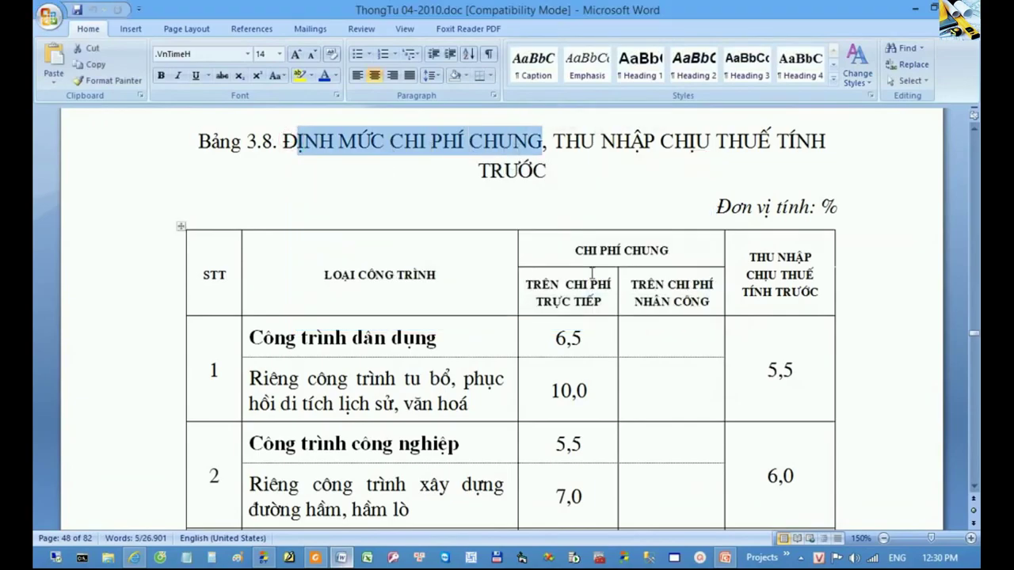
click(576, 251)
scroll(576, 252, down, 1)
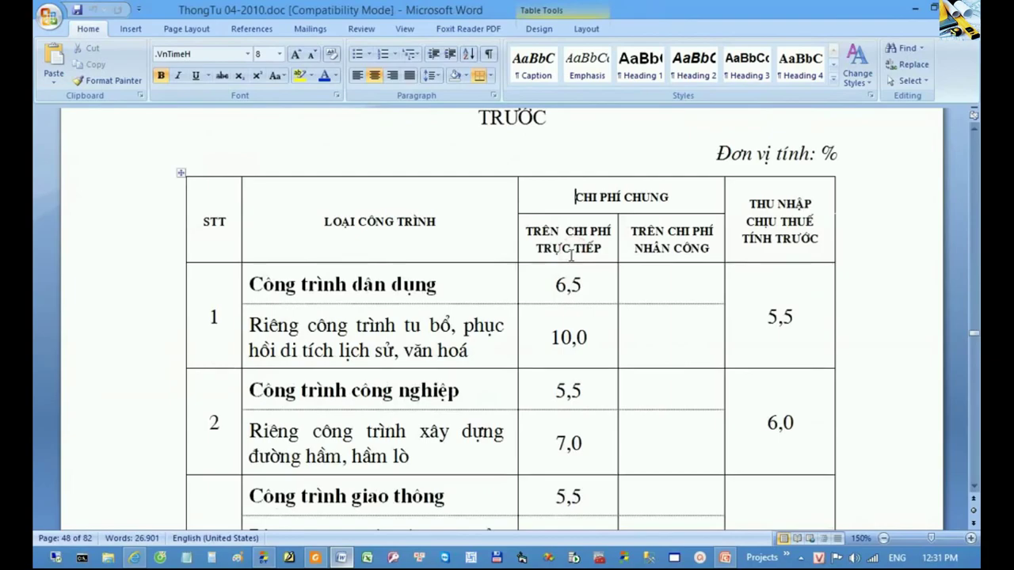
- Examine the overhead rates on direct cost for the different construction types in Table 3.8
drag(590, 285, 542, 281)
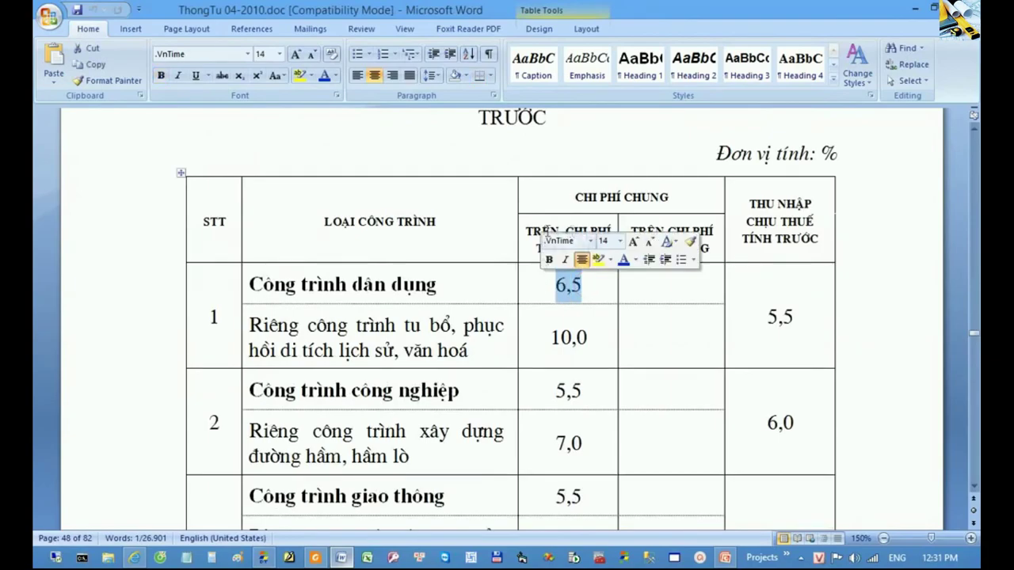
drag(586, 392, 555, 389)
scroll(558, 395, down, 3)
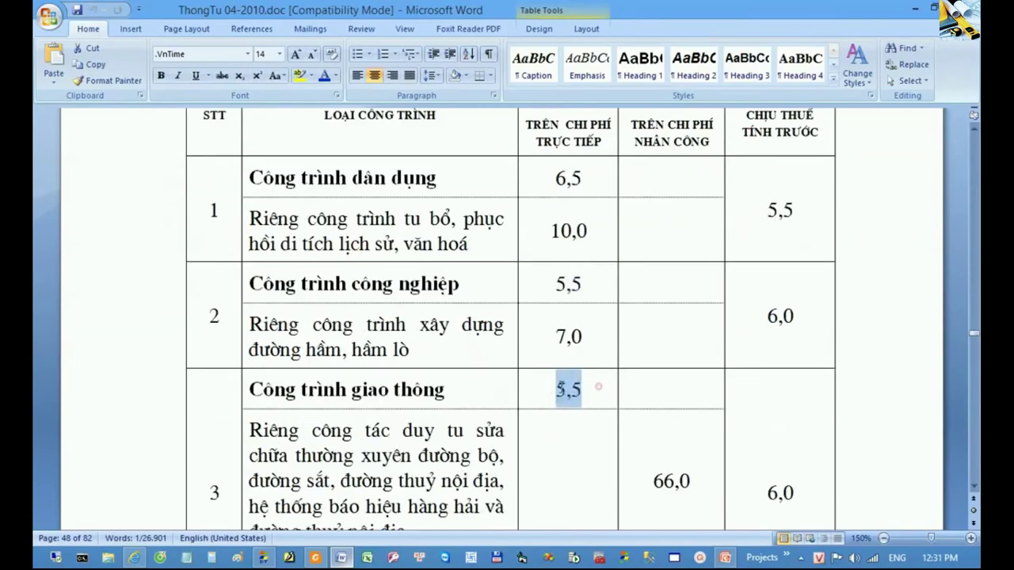
scroll(571, 386, down, 5)
drag(586, 425, 544, 421)
scroll(559, 425, down, 3)
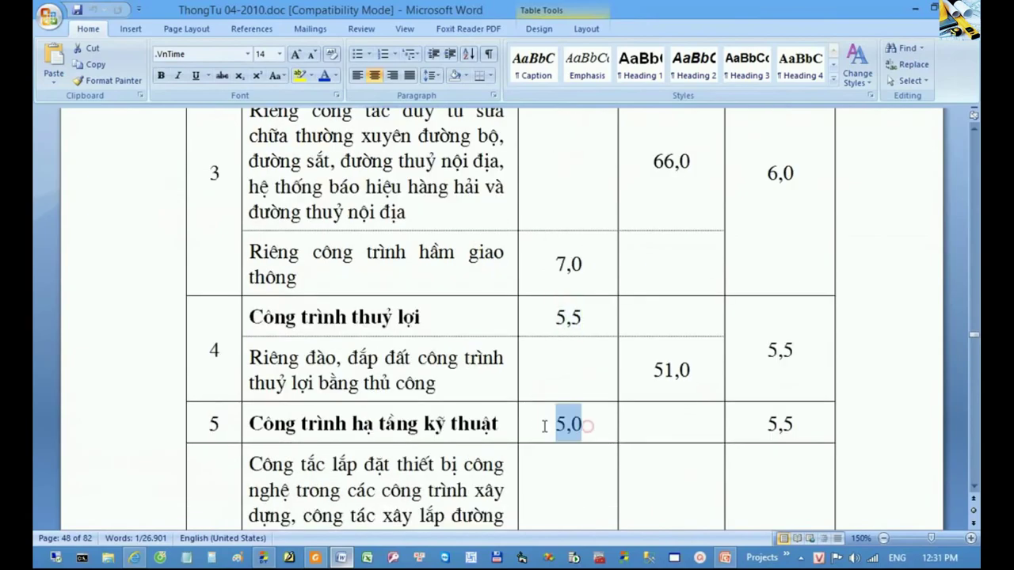
scroll(563, 421, up, 17)
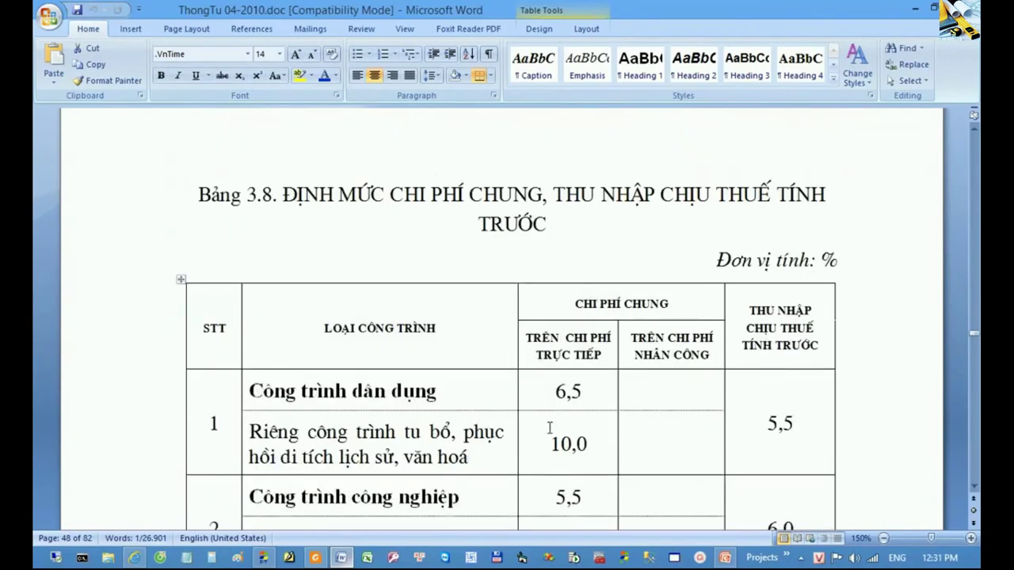
- Switch to the ThongTu 06_2016_TT-BXD PDF in Foxit Reader and go from its first page to page 67
click(316, 557)
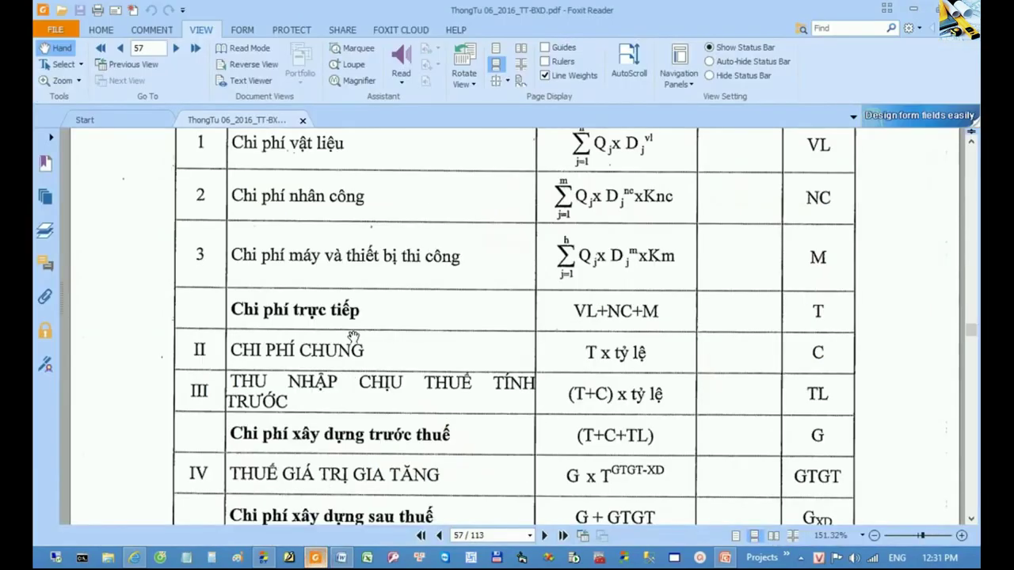
key(Home)
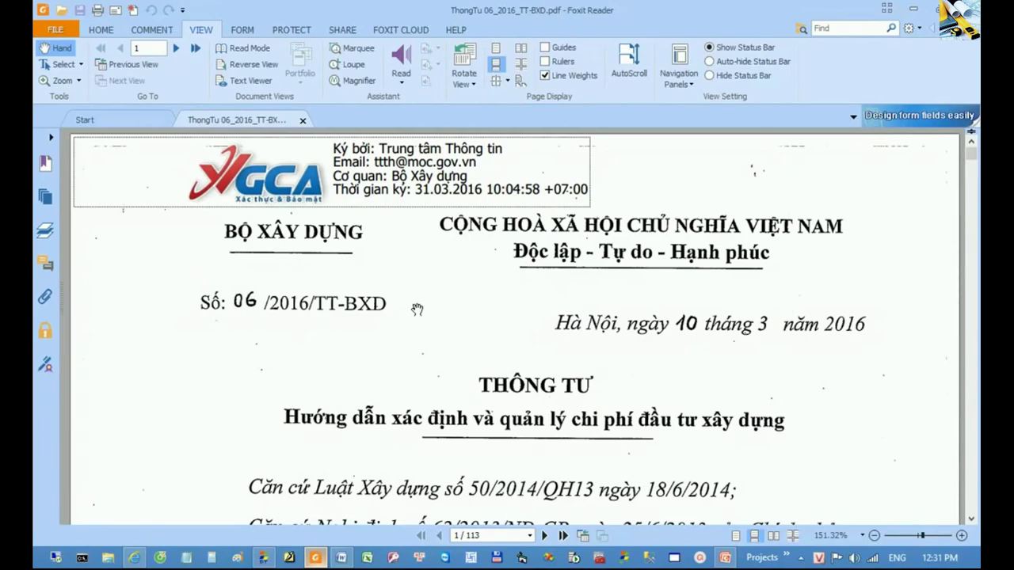
text(67)
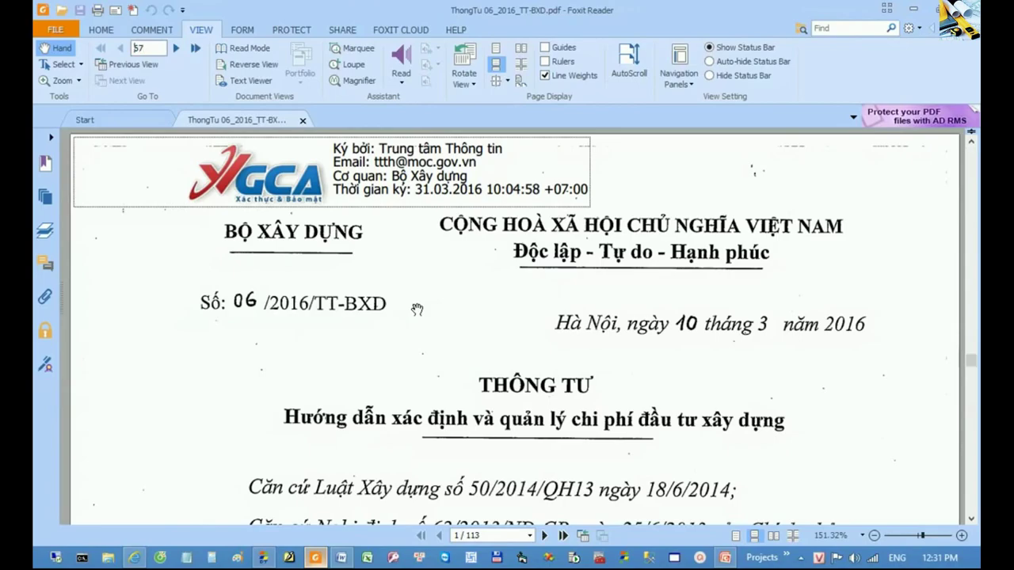
key(Return)
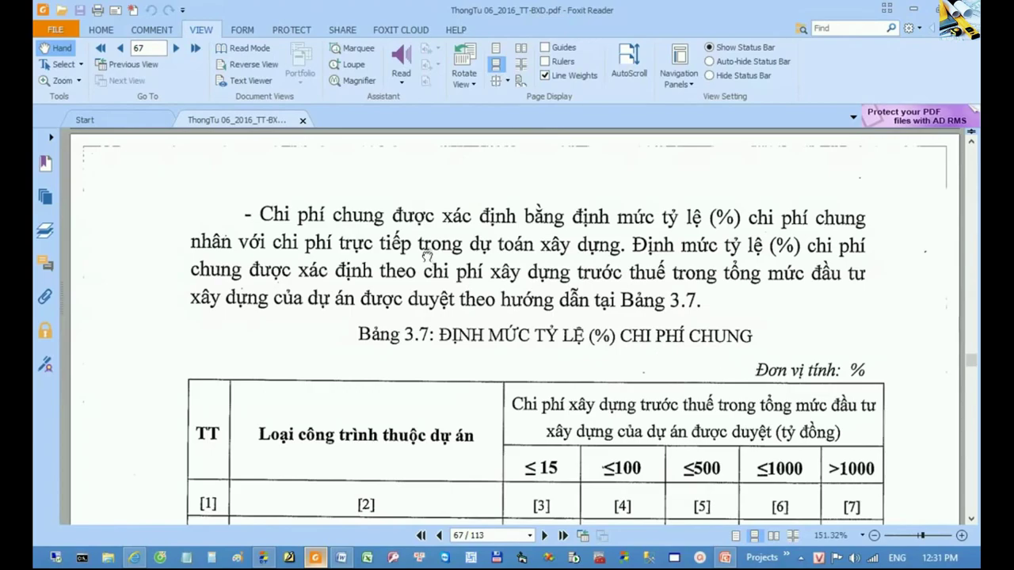
- Read the overhead paragraph and Table 3.7's percentages by construction type and approved pre-tax construction cost bracket
scroll(429, 253, up, 1)
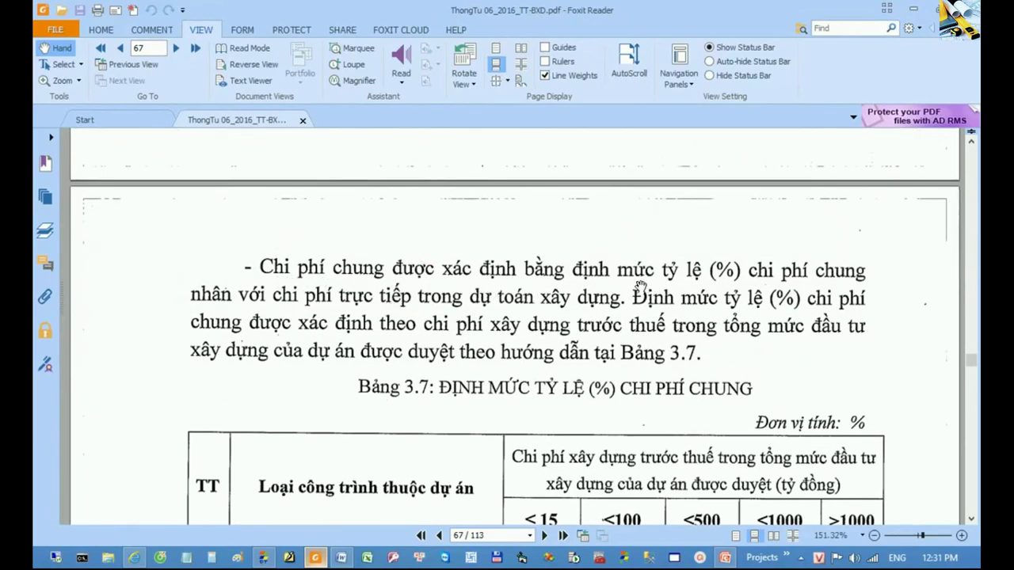
scroll(638, 442, down, 3)
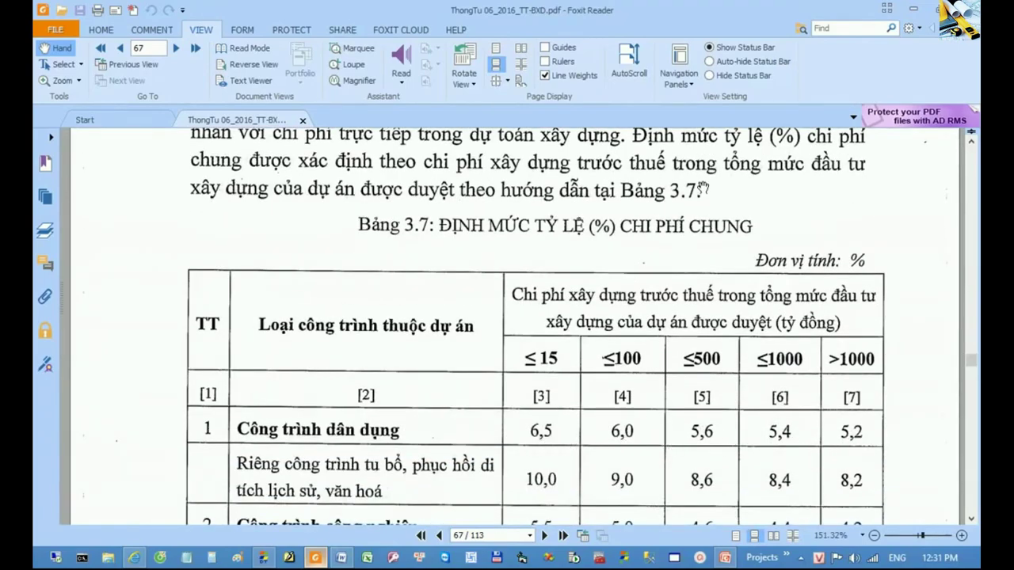
drag(703, 188, 700, 247)
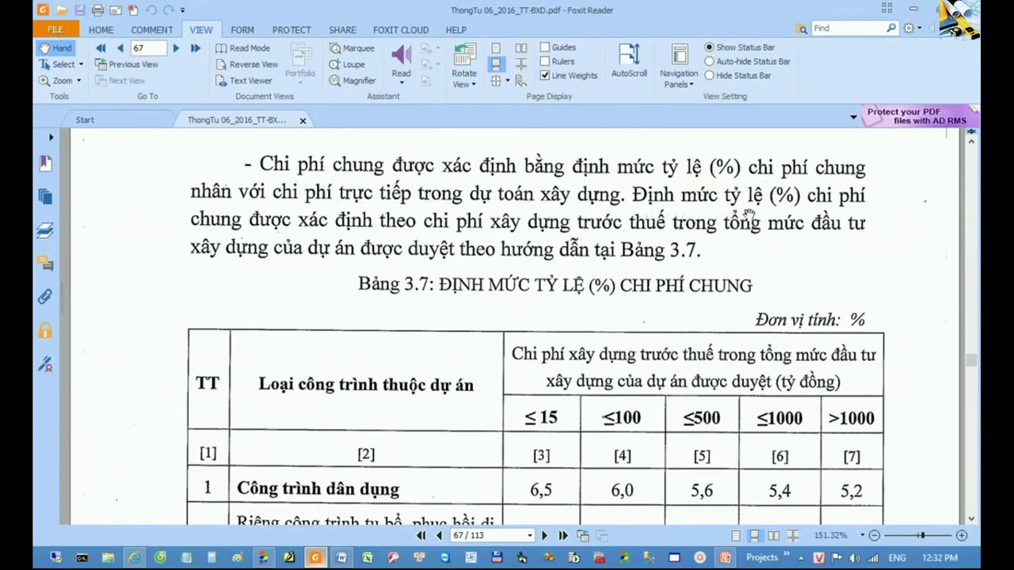
drag(705, 417, 702, 366)
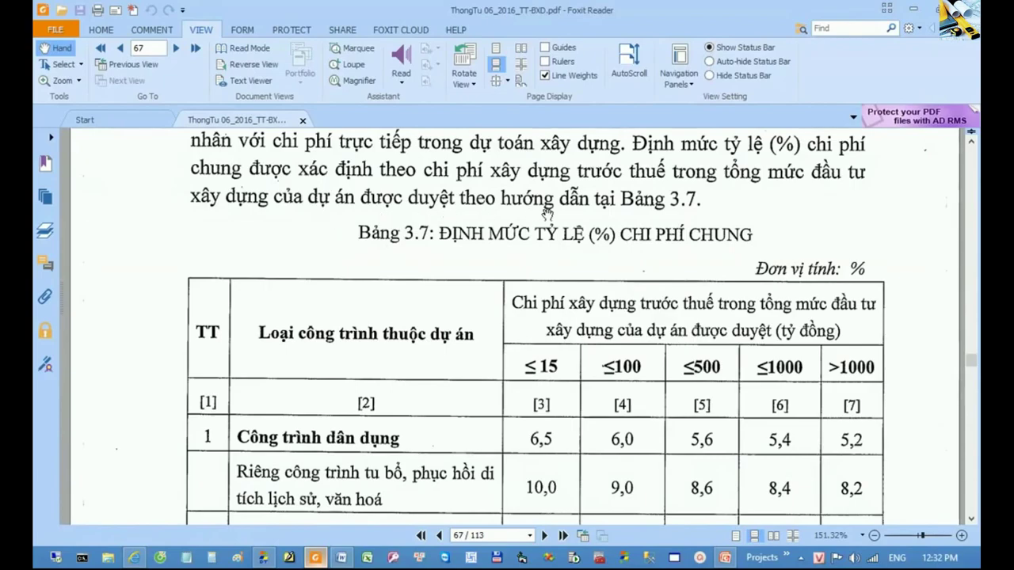
scroll(546, 212, down, 2)
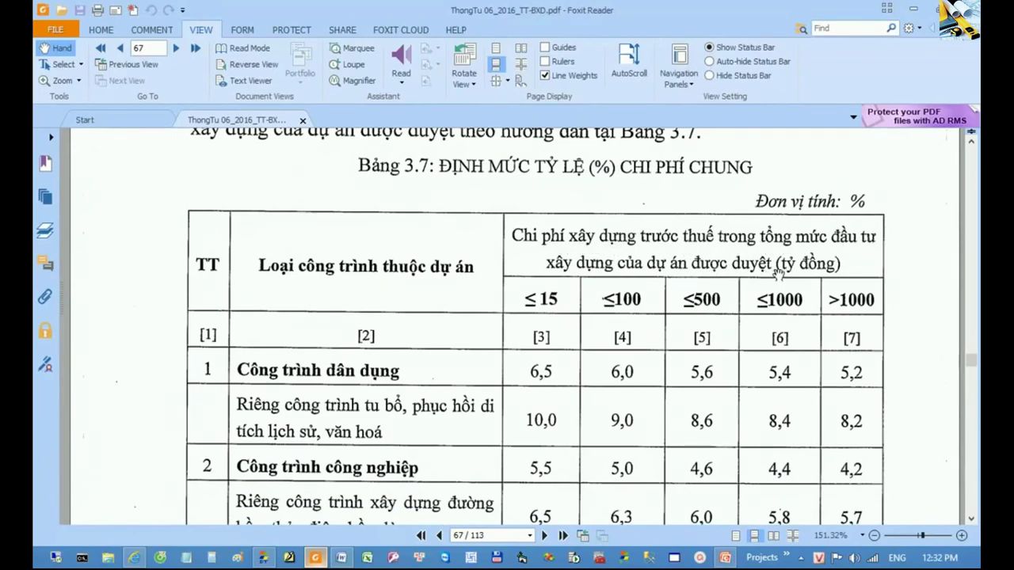
scroll(764, 274, down, 2)
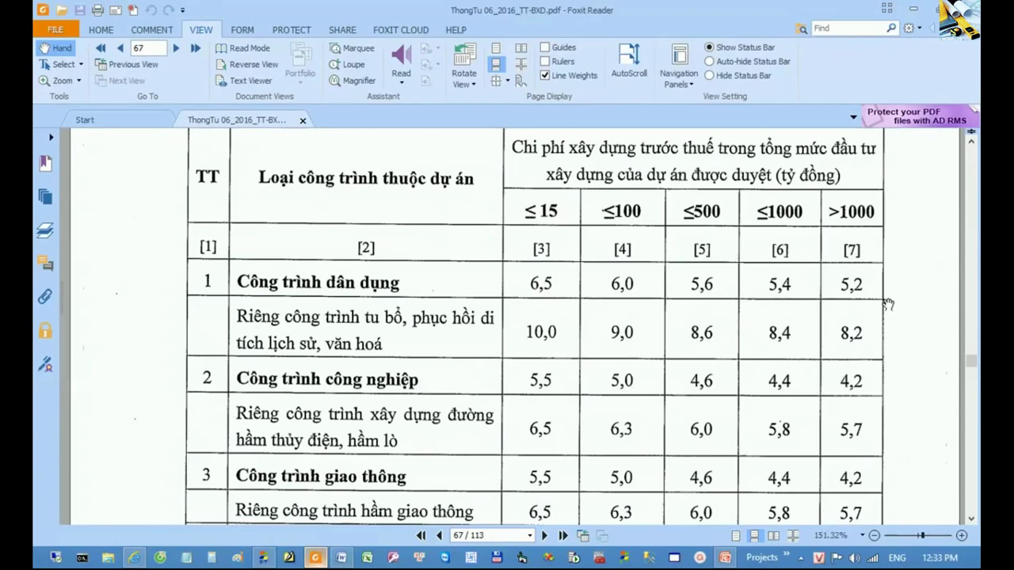
drag(474, 193, 472, 303)
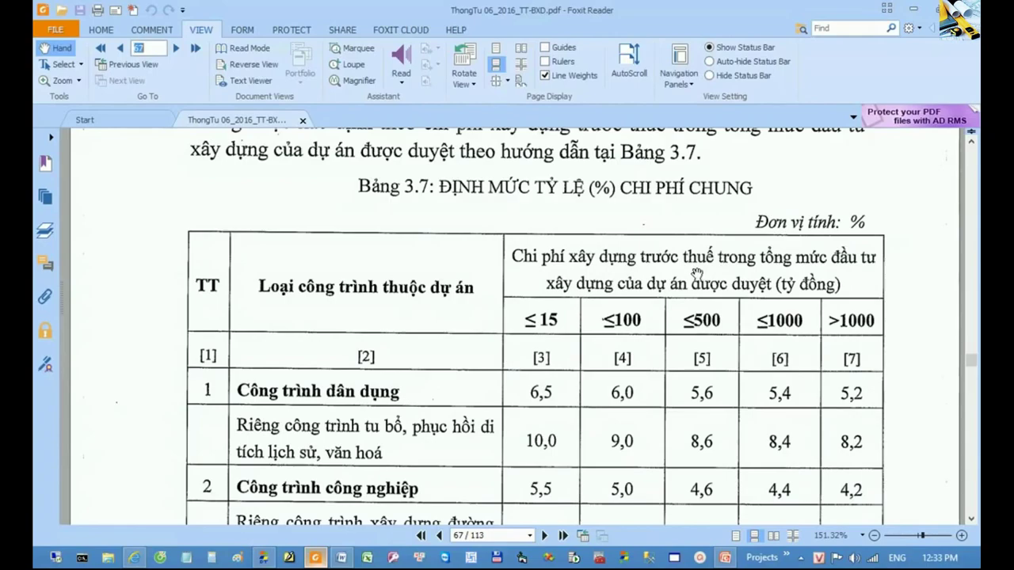
- Go to page 57 and examine how Table 3.1 calculates each item from direct cost to after-tax construction cost
text(7)
key(Return)
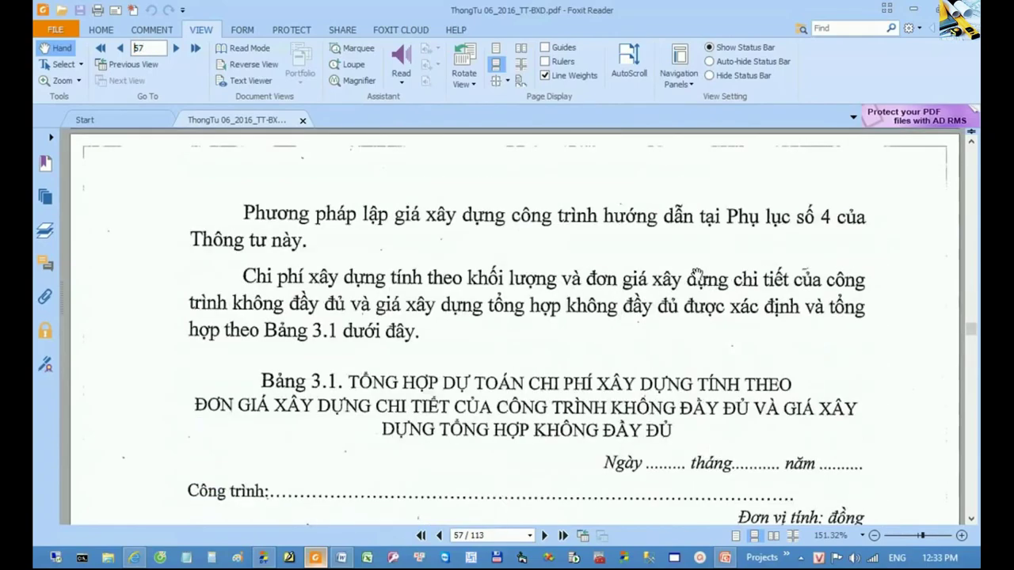
scroll(698, 275, down, 10)
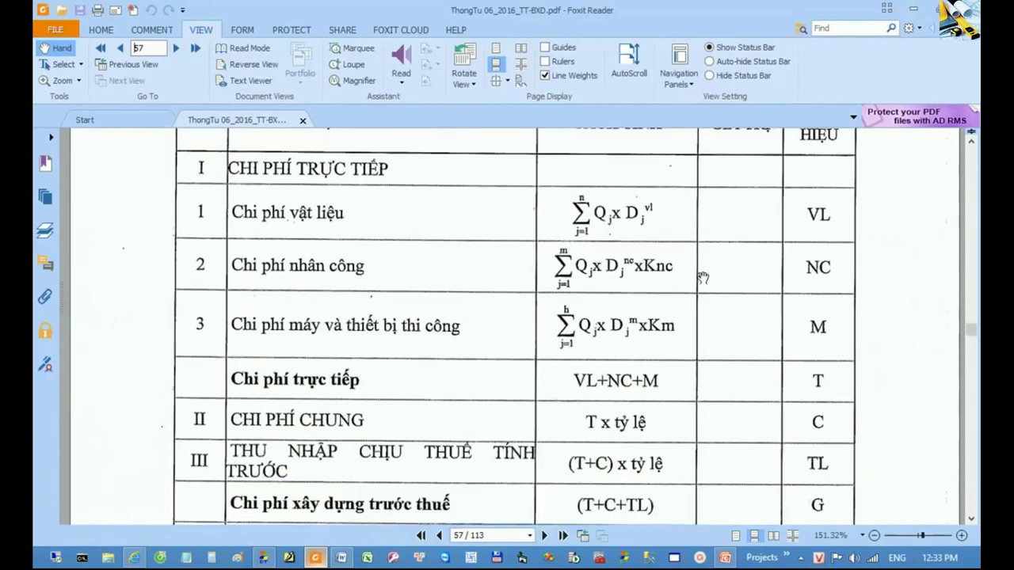
scroll(702, 277, down, 3)
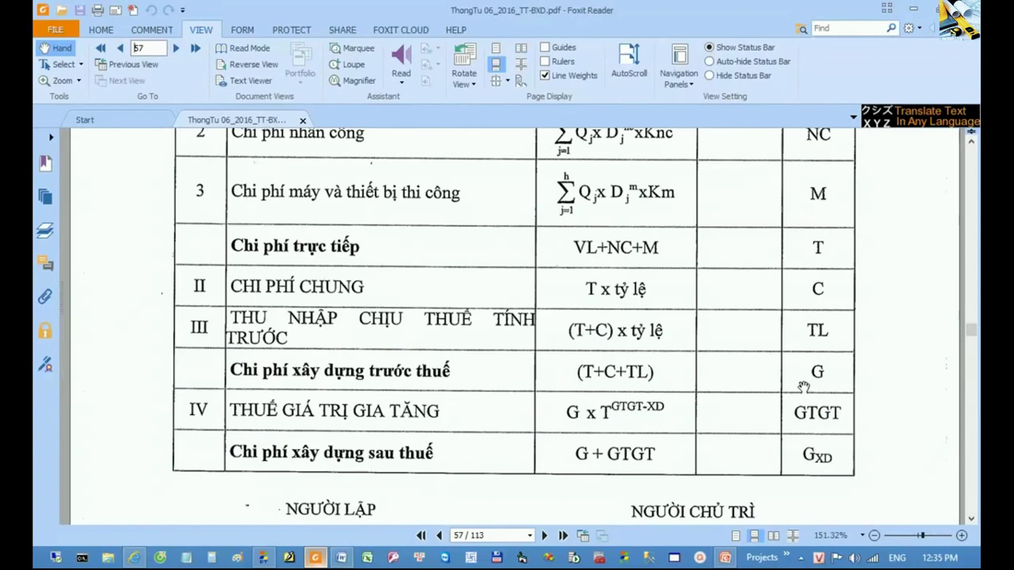
scroll(800, 387, up, 10)
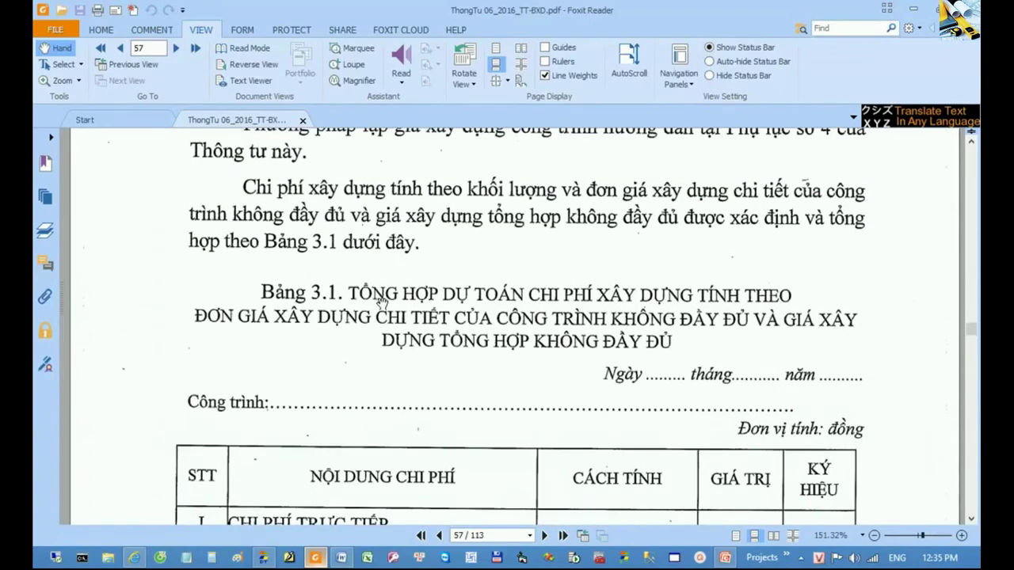
scroll(729, 395, down, 4)
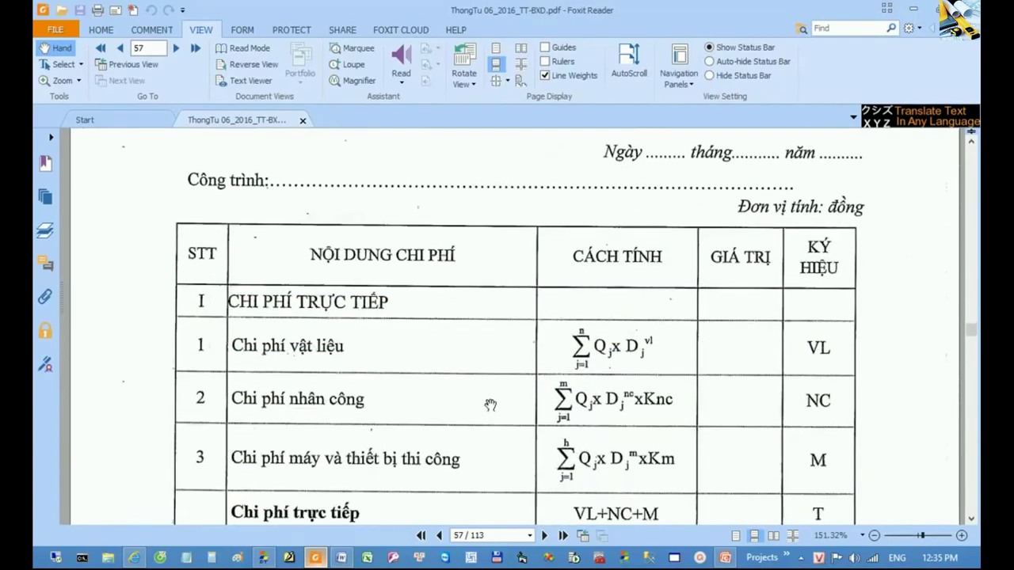
scroll(710, 386, down, 3)
scroll(709, 386, down, 1)
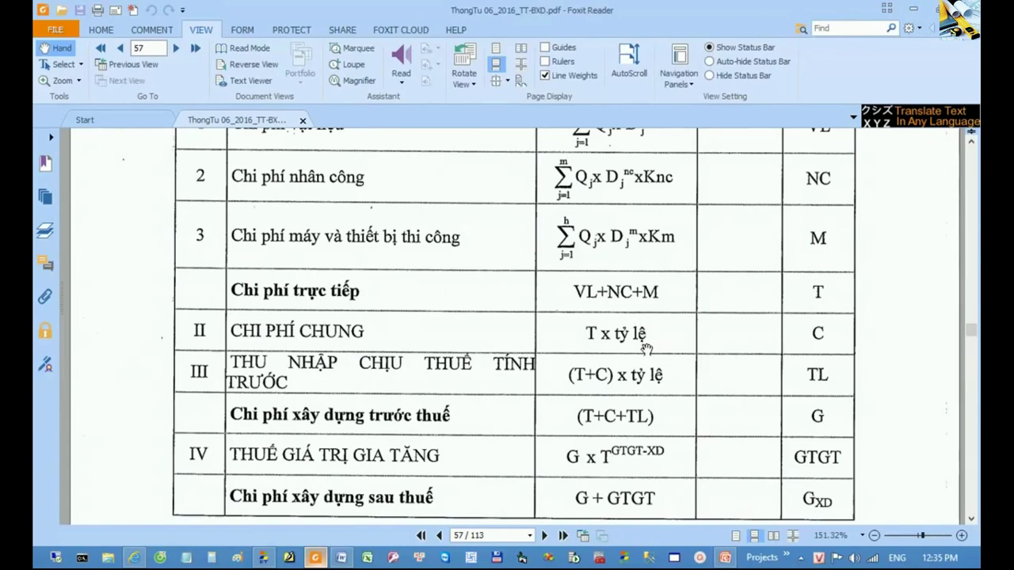
drag(647, 349, 645, 307)
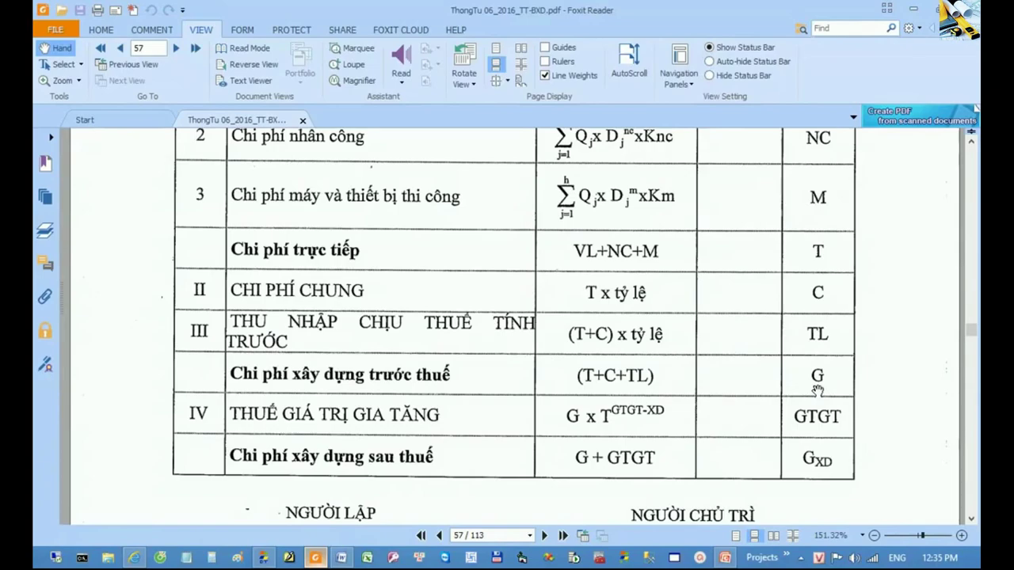
- Switch to Dự toán G8 and look over the material and labour lines on the Đơn giá chi tiết sheet
click(265, 557)
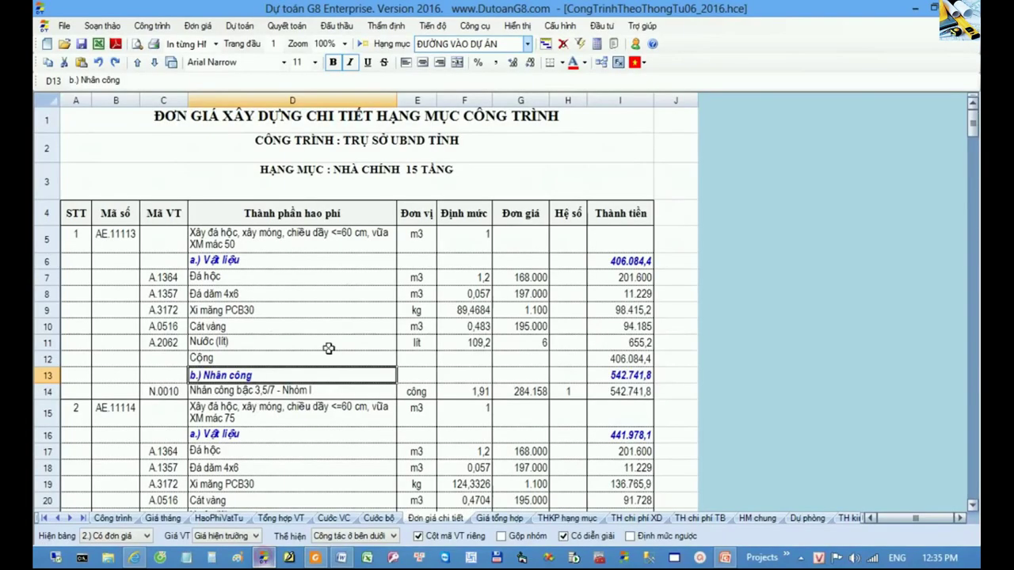
click(327, 344)
click(315, 294)
click(287, 390)
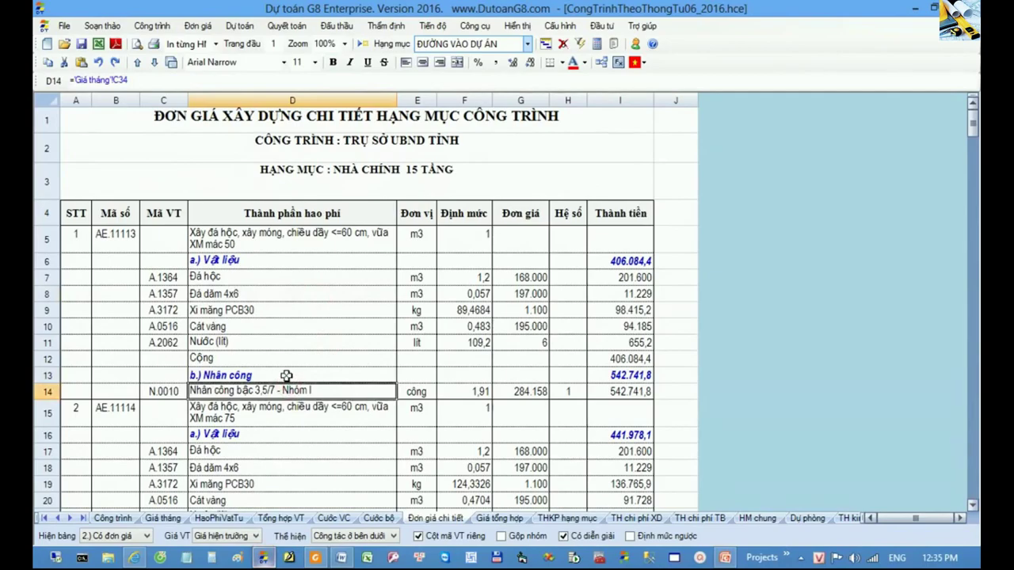
click(299, 435)
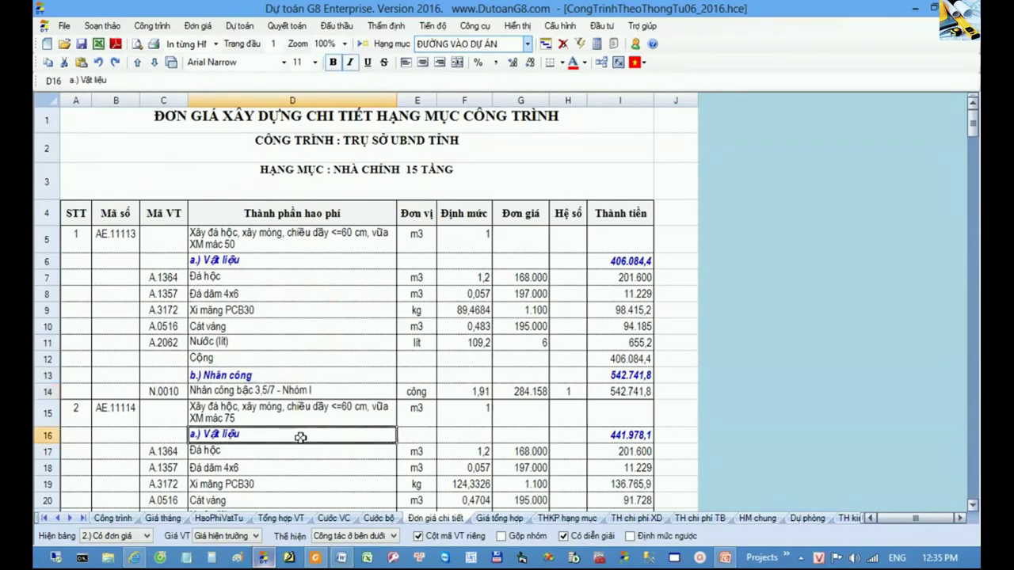
- On the THKP hạng mục sheet, colour the CHI PHÍ CHUNG row's text red and inspect its calculation and amount cells
click(559, 520)
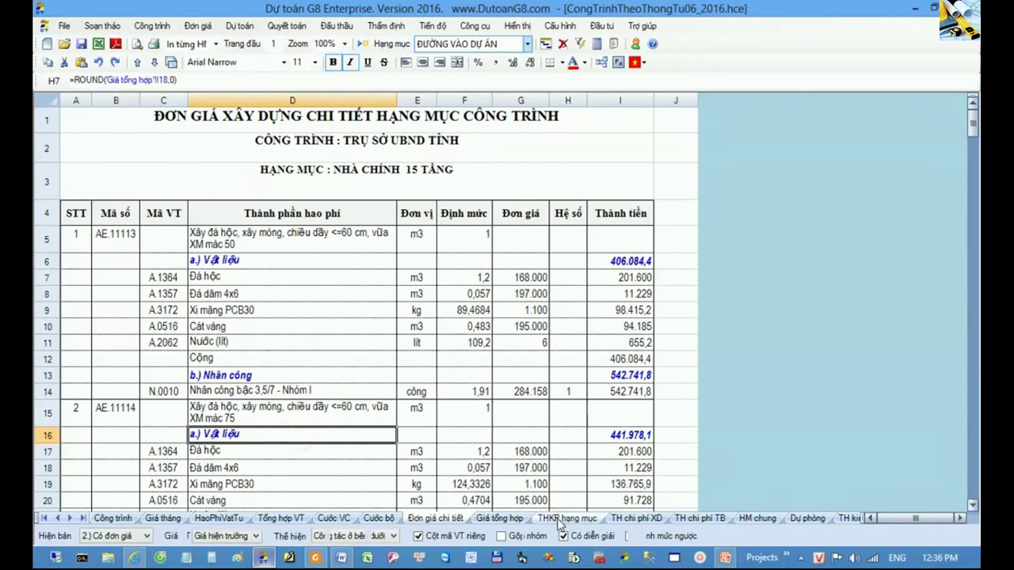
click(410, 423)
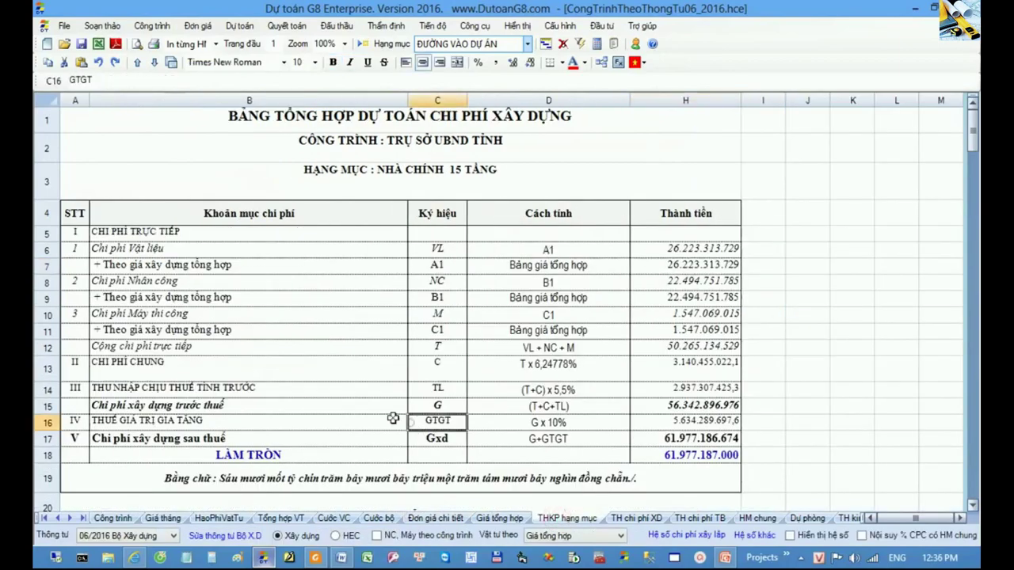
click(46, 368)
click(573, 63)
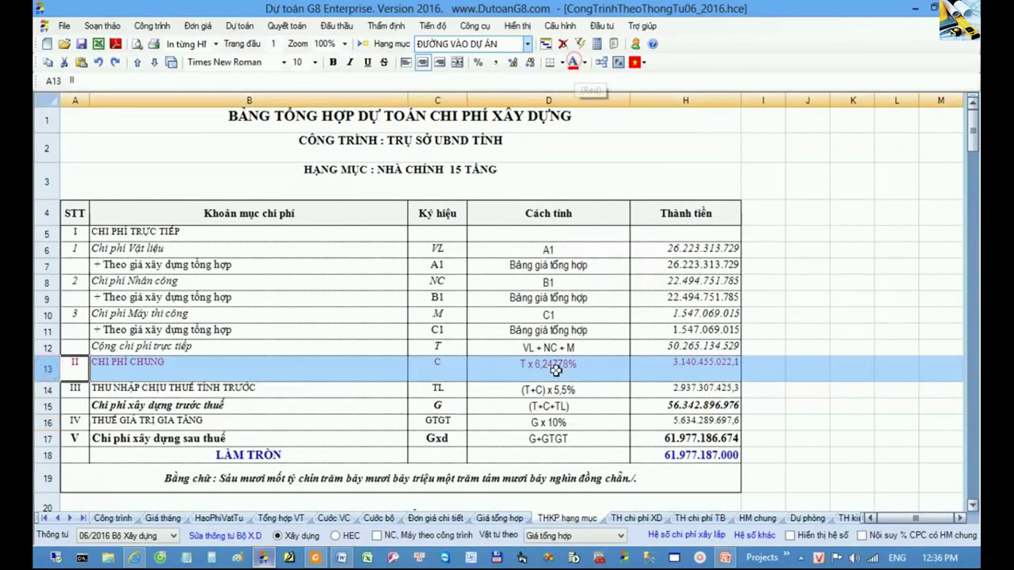
click(522, 368)
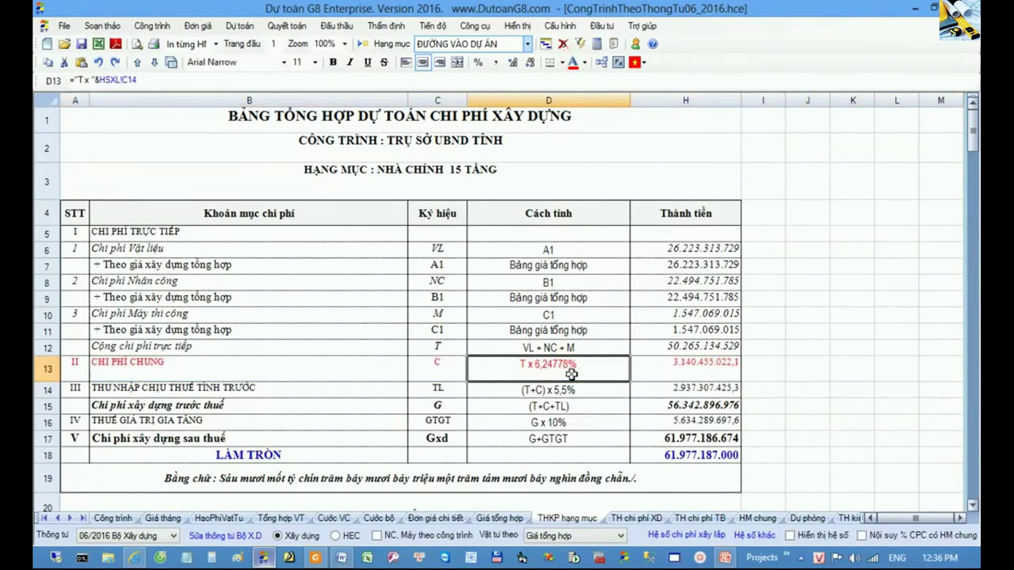
click(690, 364)
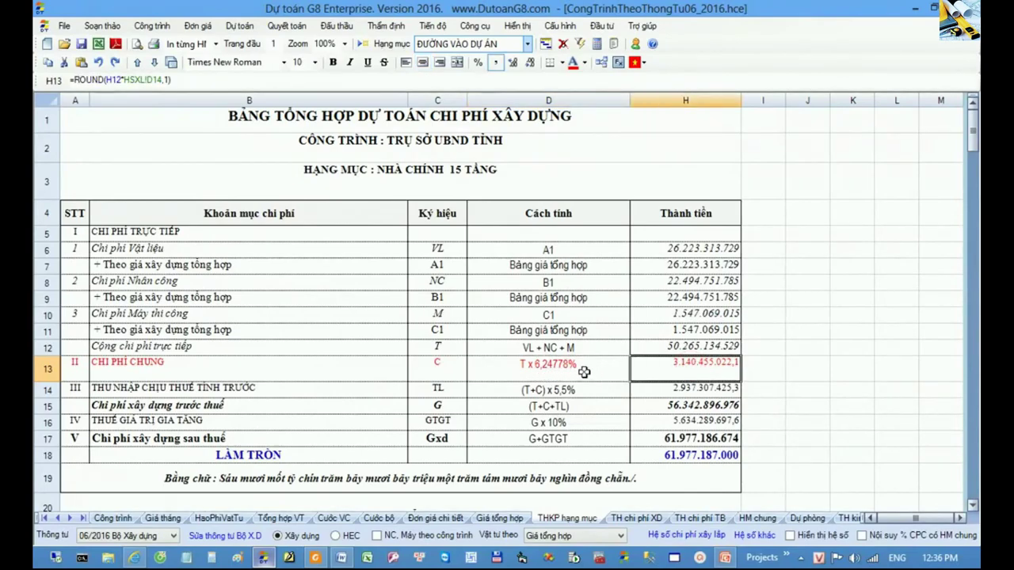
- Examine the formulas behind the CHI PHÍ CHUNG row's amount and calculation cells for NHÀ CHÍNH 15 TẦNG
double_click(691, 363)
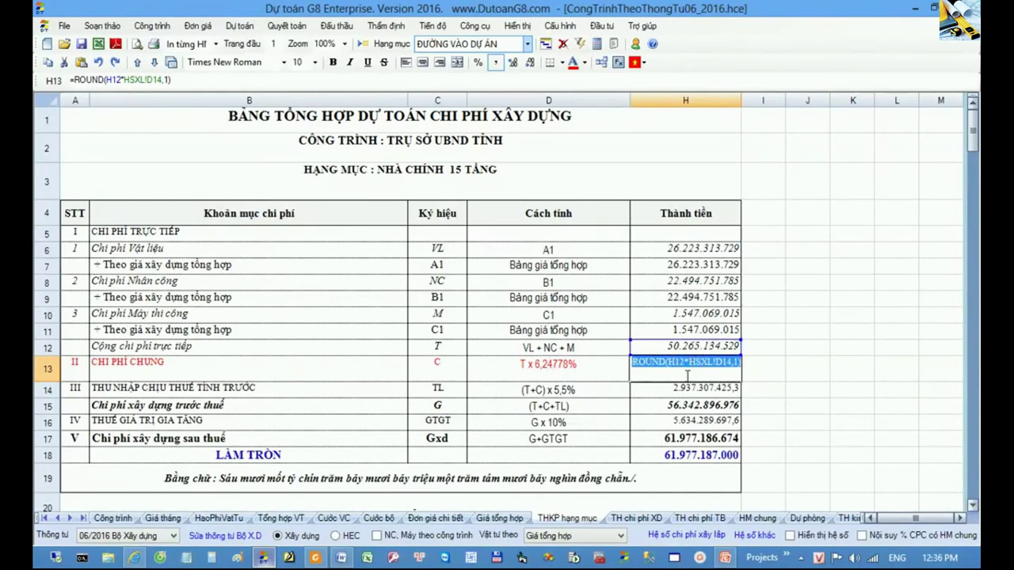
key(Return)
click(574, 372)
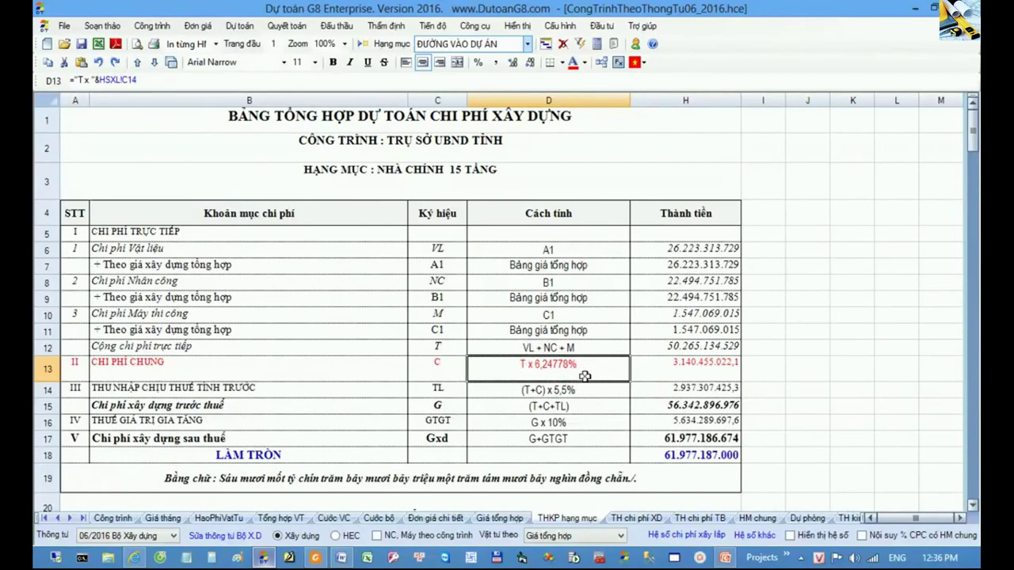
- On the TH chi phí XD sheet, examine how the TỔNG CỘNG pre-tax construction cost sums the three work items
click(636, 518)
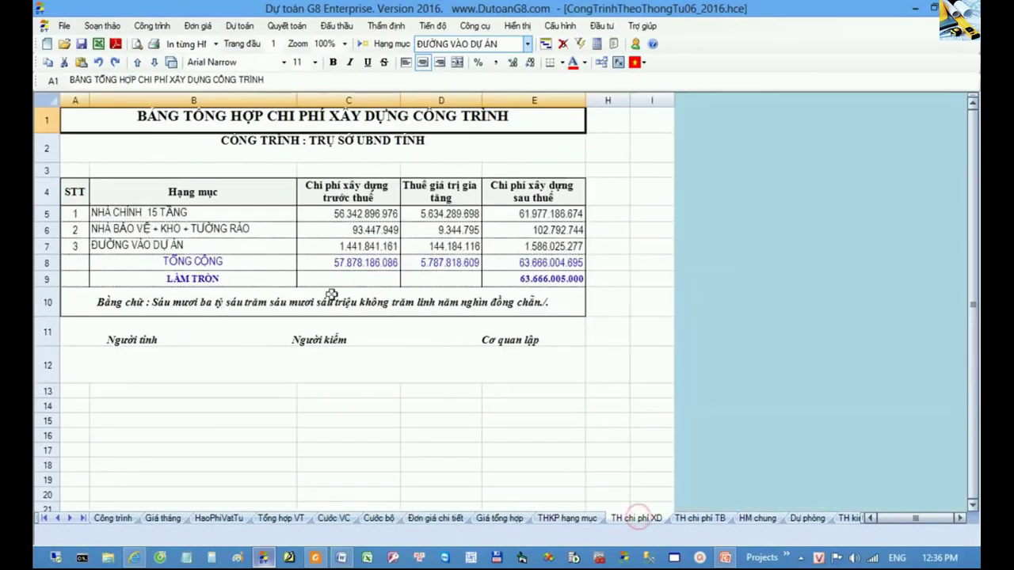
drag(270, 264, 330, 270)
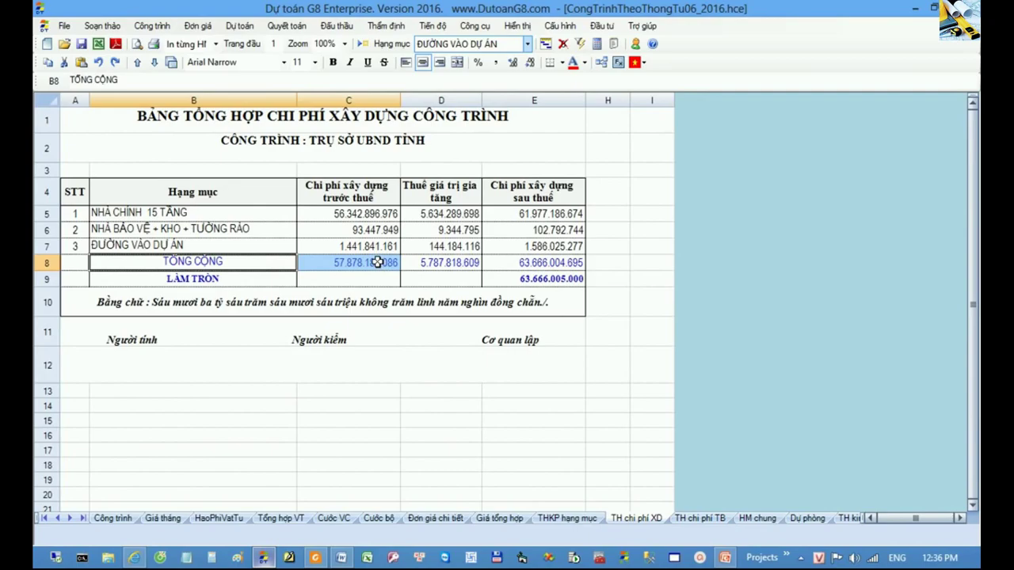
double_click(378, 262)
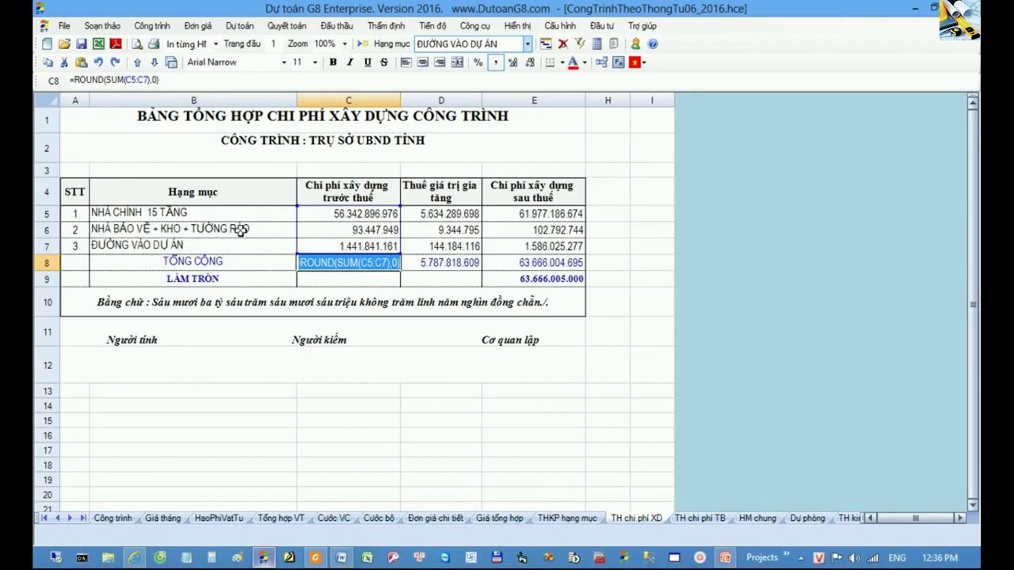
click(354, 215)
key(shift+Down)
key(shift+Down)
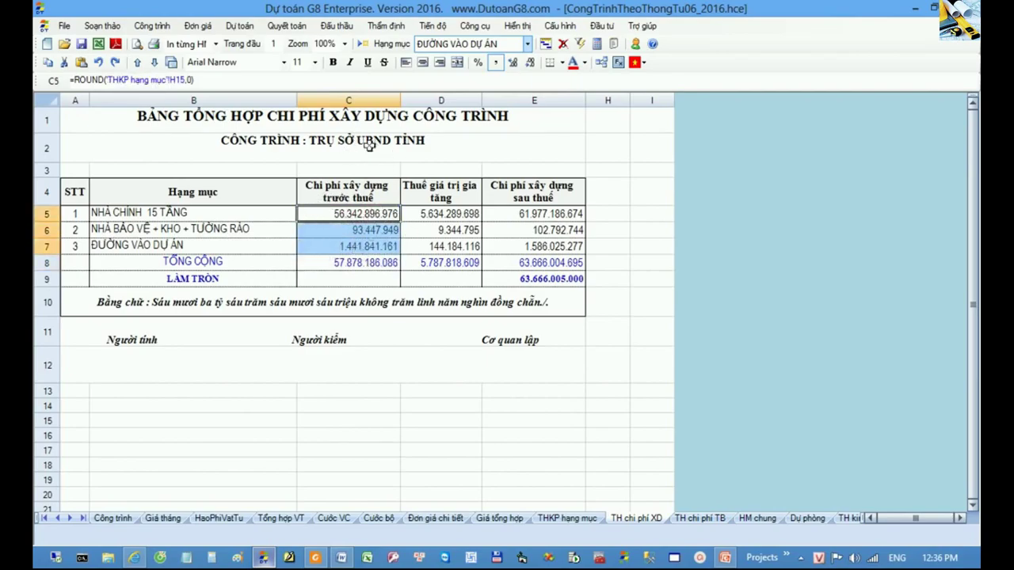
drag(275, 264, 328, 262)
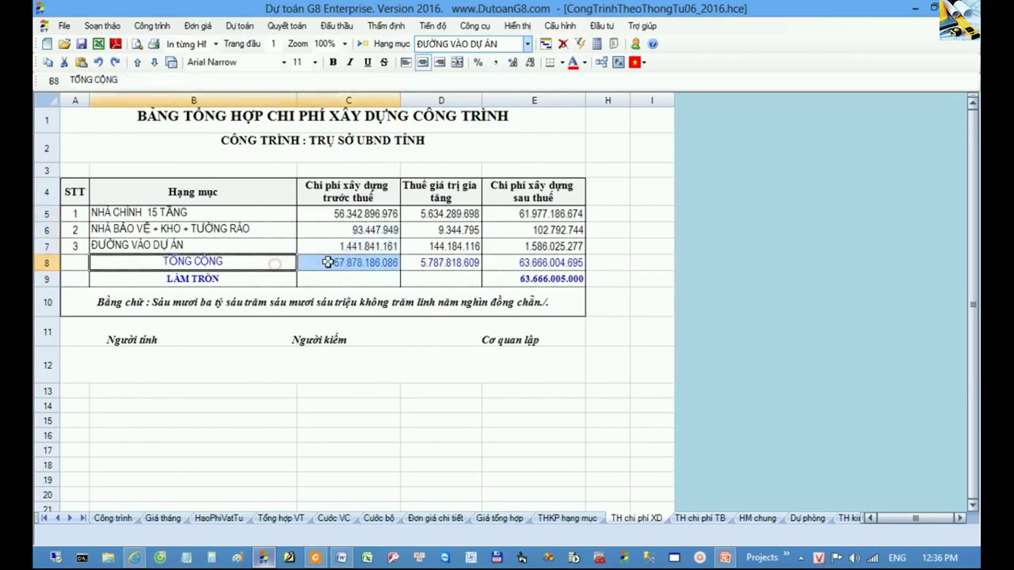
click(339, 263)
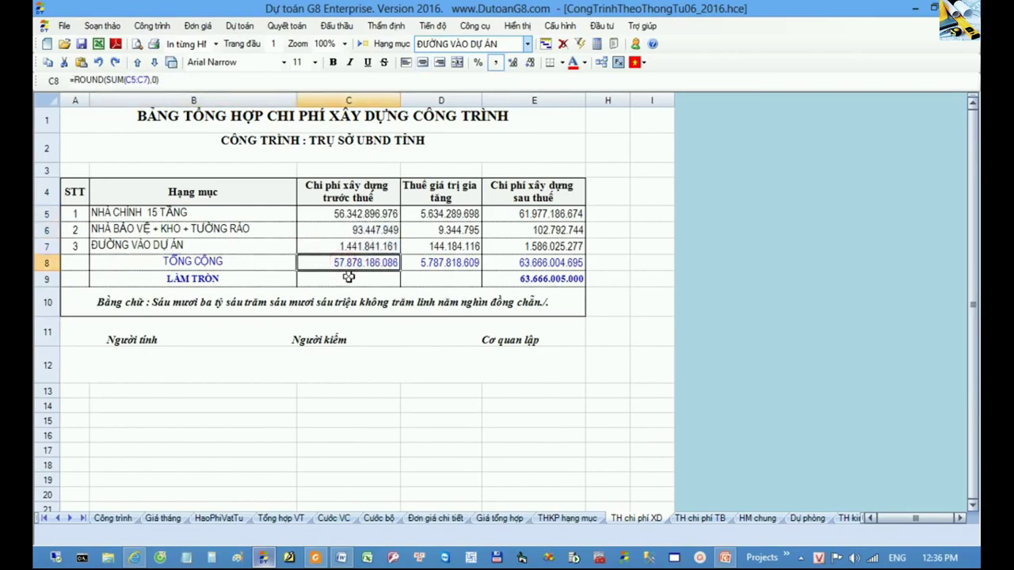
- Compare the overhead rate on THKP hạng mục with the total and per-item pre-tax costs on TH chi phí XD
click(567, 518)
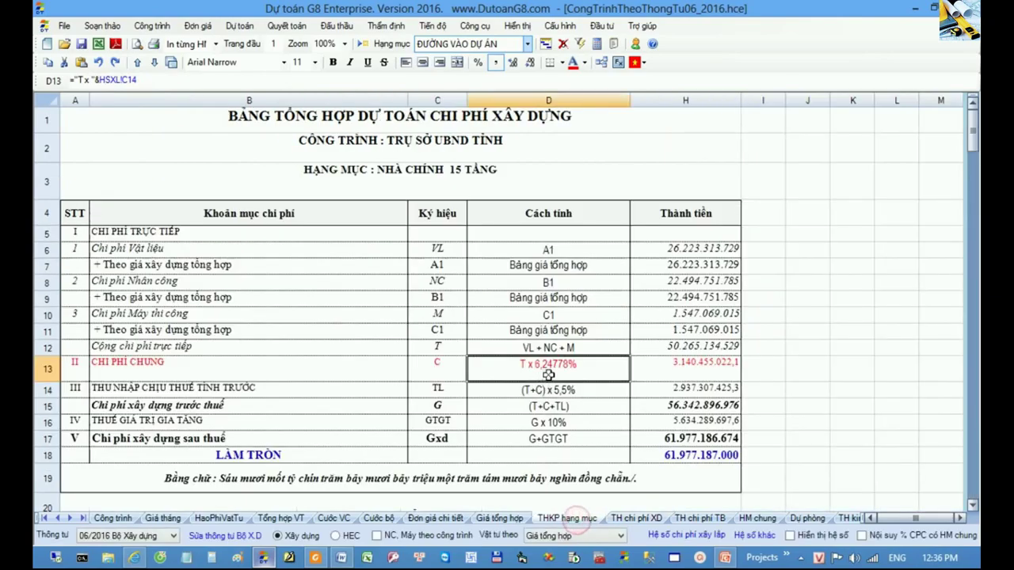
click(638, 518)
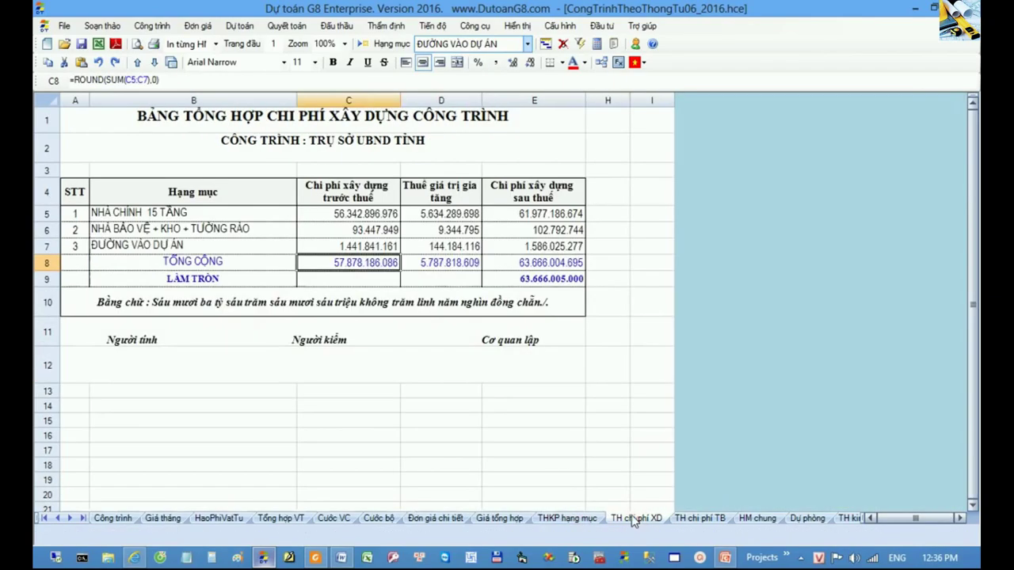
drag(254, 262, 315, 263)
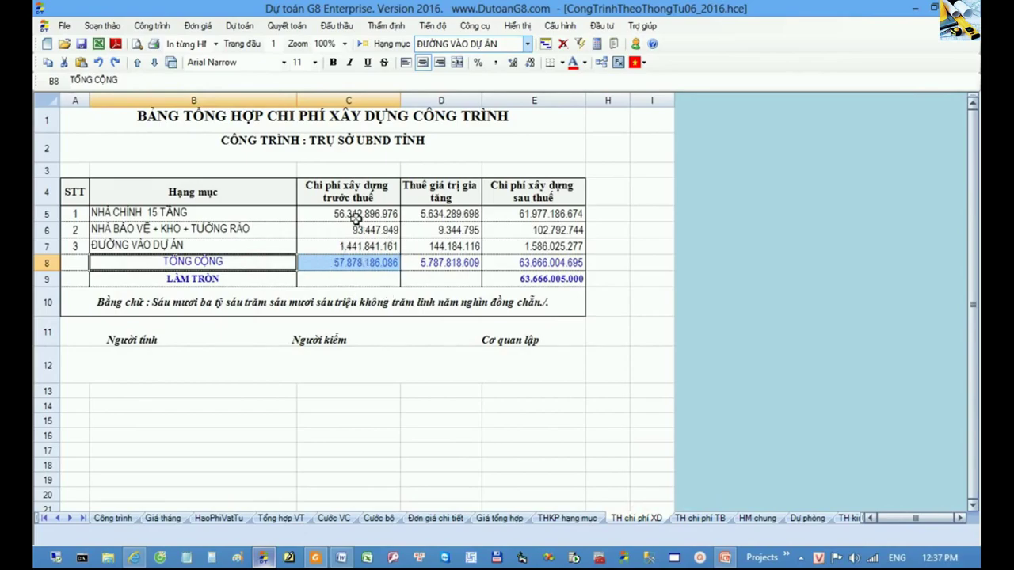
drag(356, 214, 334, 248)
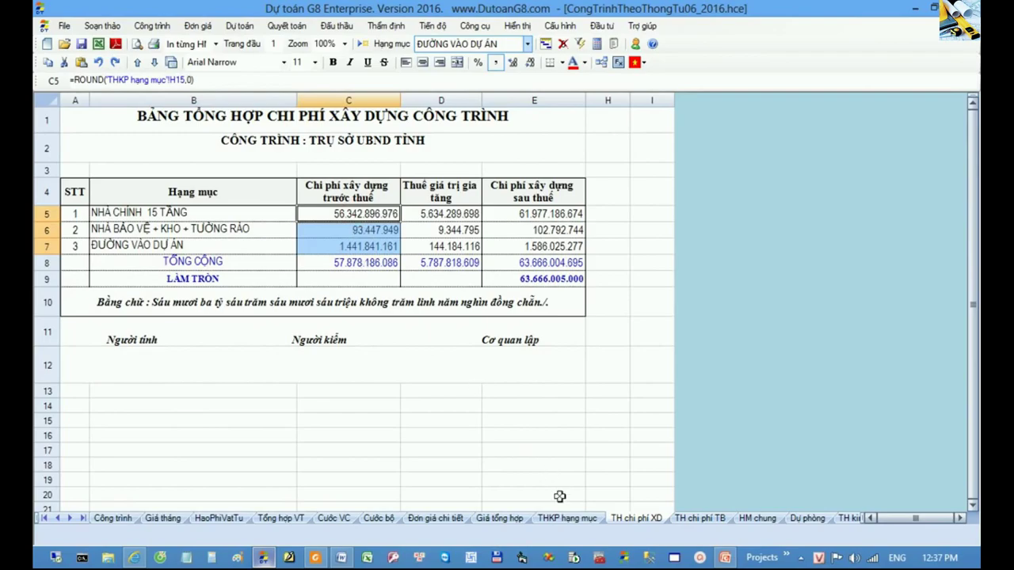
- Trace NHÀ CHÍNH 15 TẦNG's pre-tax cost on TH chi phí XD to its Chi phí xây dựng trước thuế row on THKP hạng mục
click(353, 213)
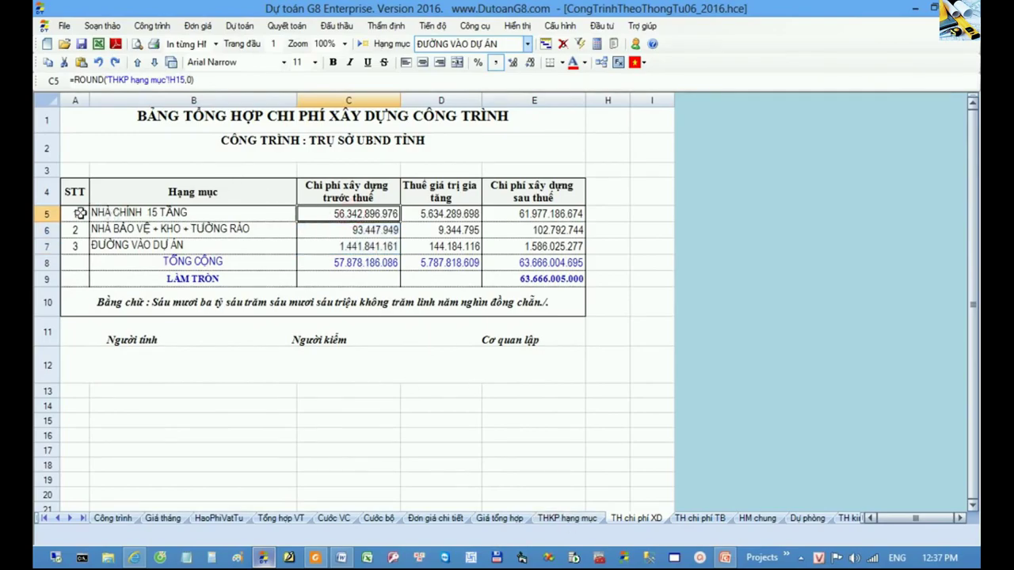
drag(75, 212, 341, 209)
click(343, 212)
click(567, 518)
click(681, 100)
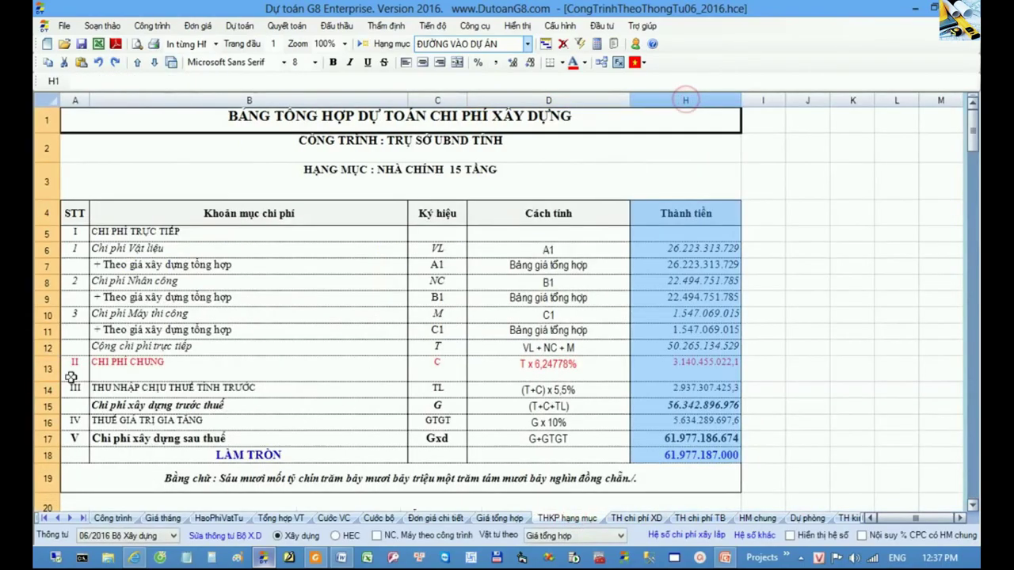
click(47, 405)
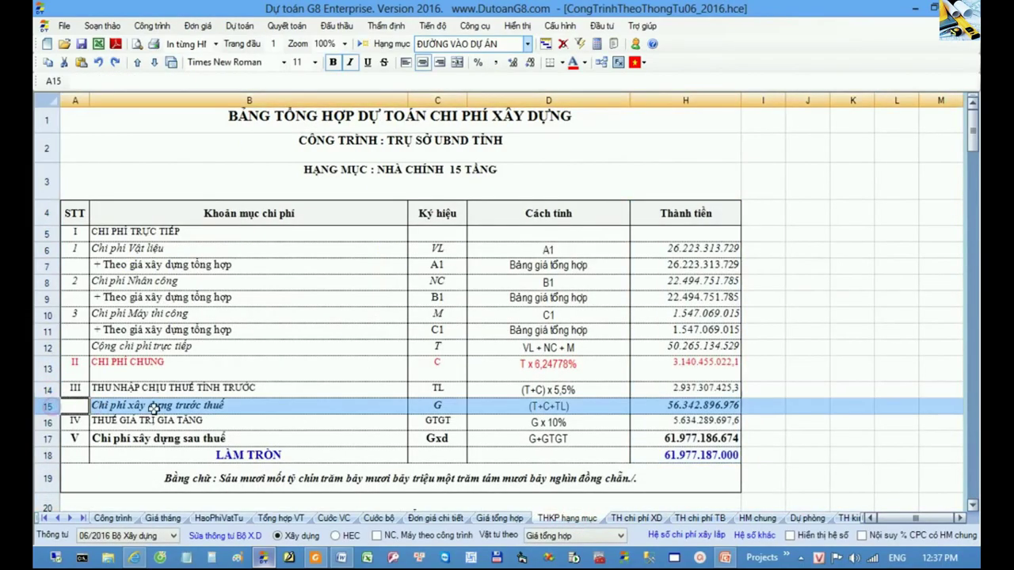
drag(756, 406, 710, 410)
click(636, 518)
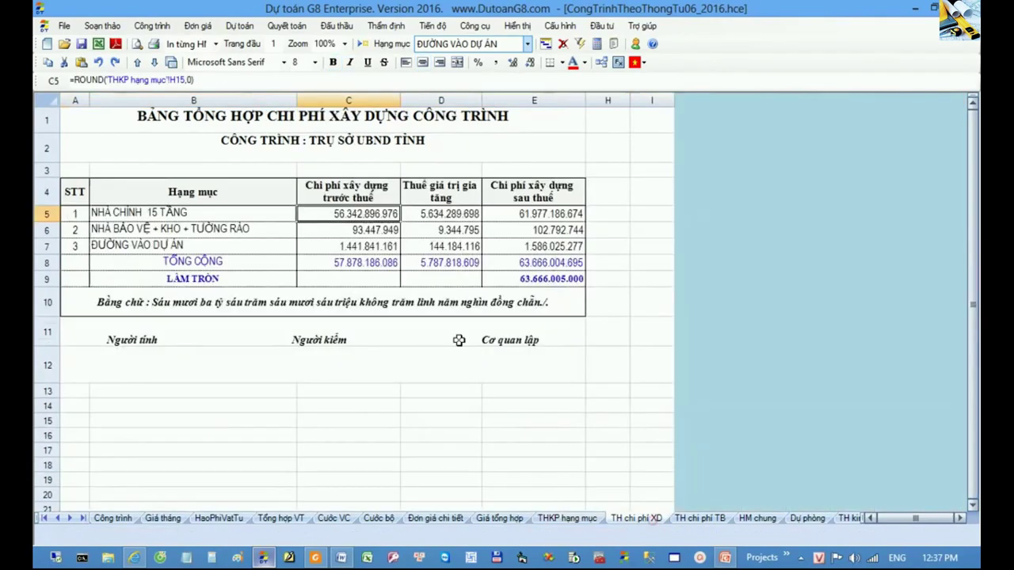
drag(277, 218, 337, 214)
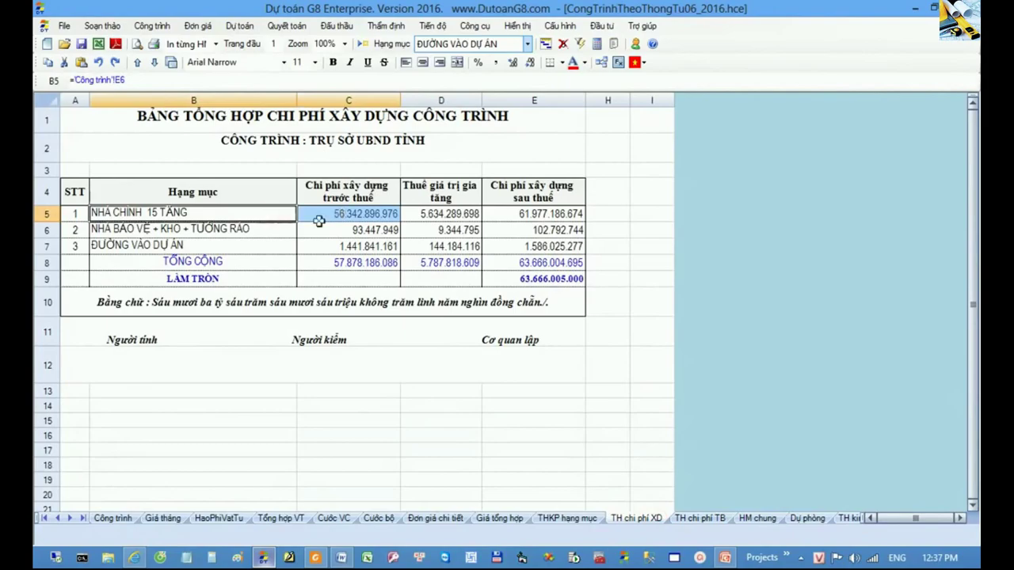
- Trace ĐƯỜNG VÀO DỰ ÁN's pre-tax cost on TH chi phí XD to that item's Chi phí xây dựng trước thuế row on THKP hạng mục
drag(76, 248, 186, 243)
click(349, 246)
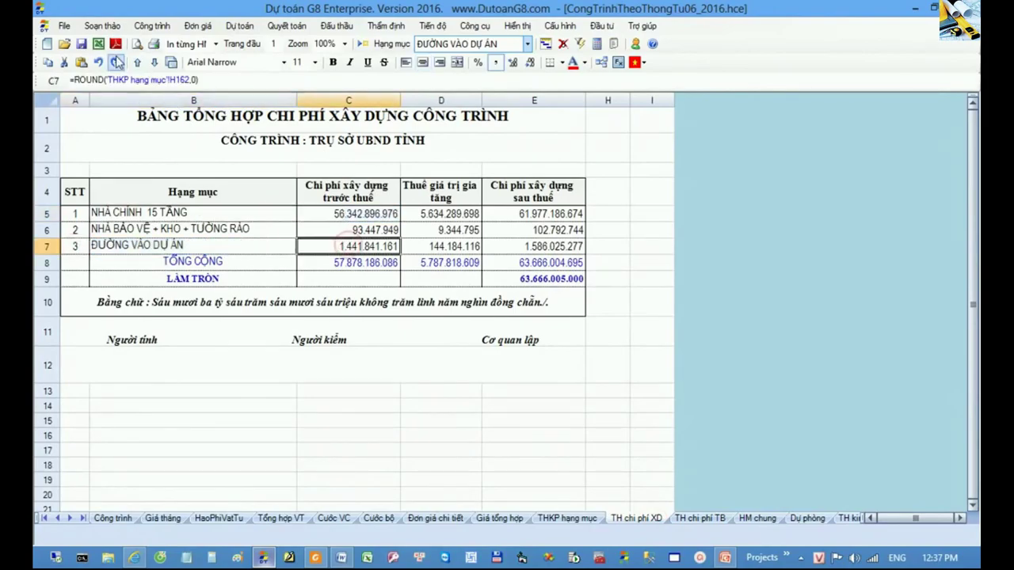
click(566, 518)
drag(703, 113, 680, 255)
scroll(679, 255, down, 14)
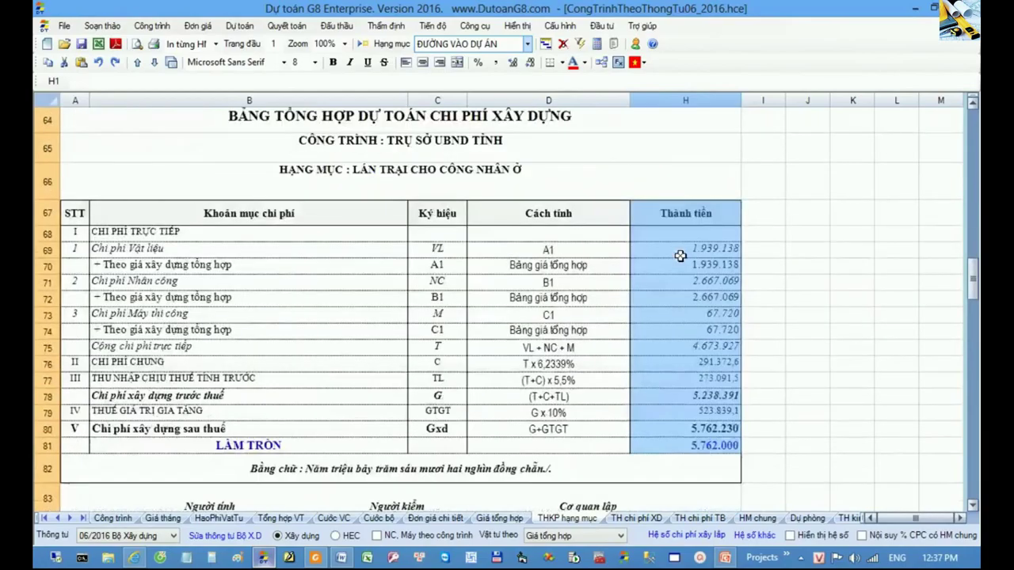
scroll(679, 255, down, 16)
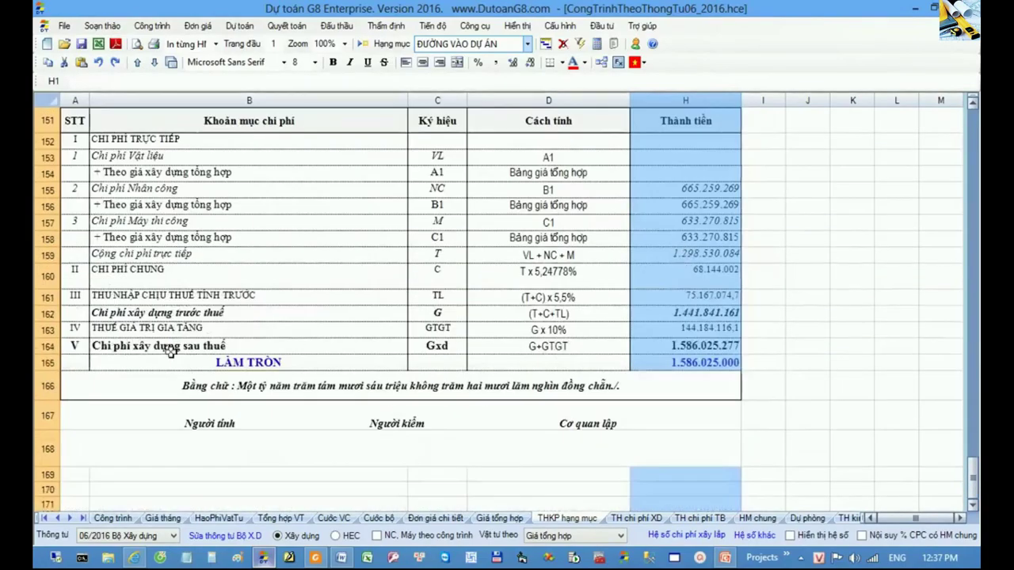
click(47, 312)
scroll(548, 423, up, 2)
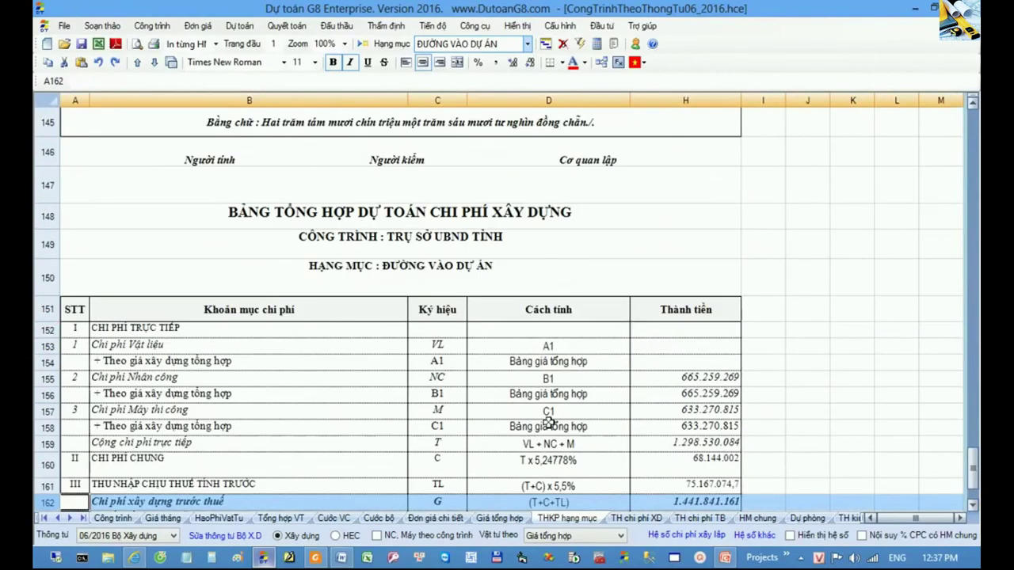
click(434, 247)
scroll(434, 275, down, 1)
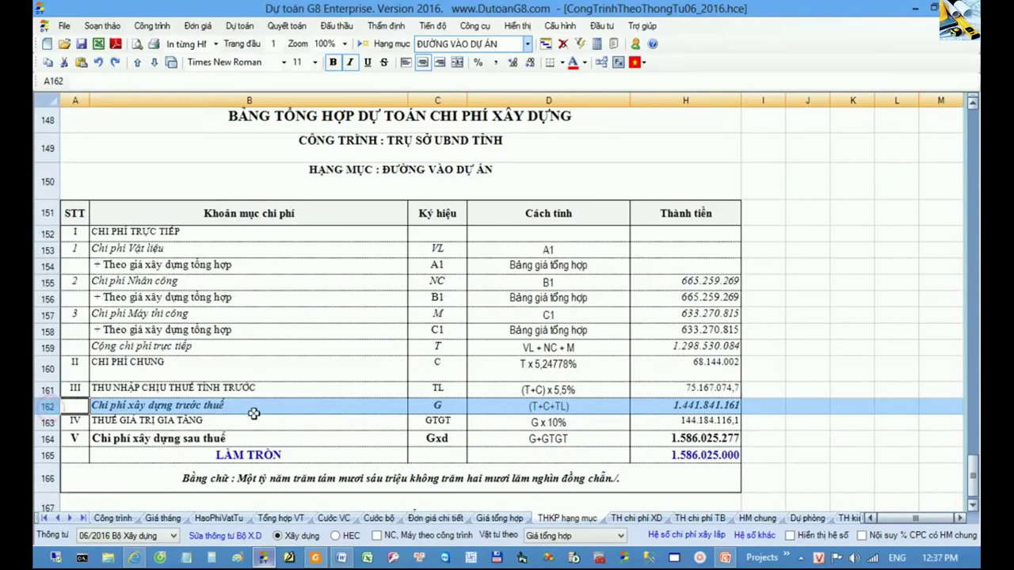
drag(764, 405, 683, 424)
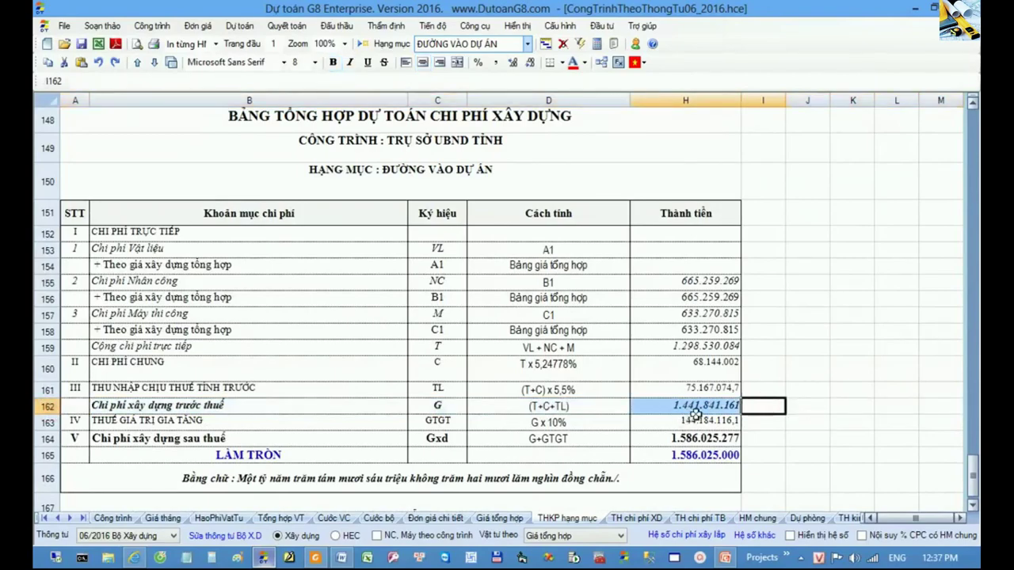
click(636, 518)
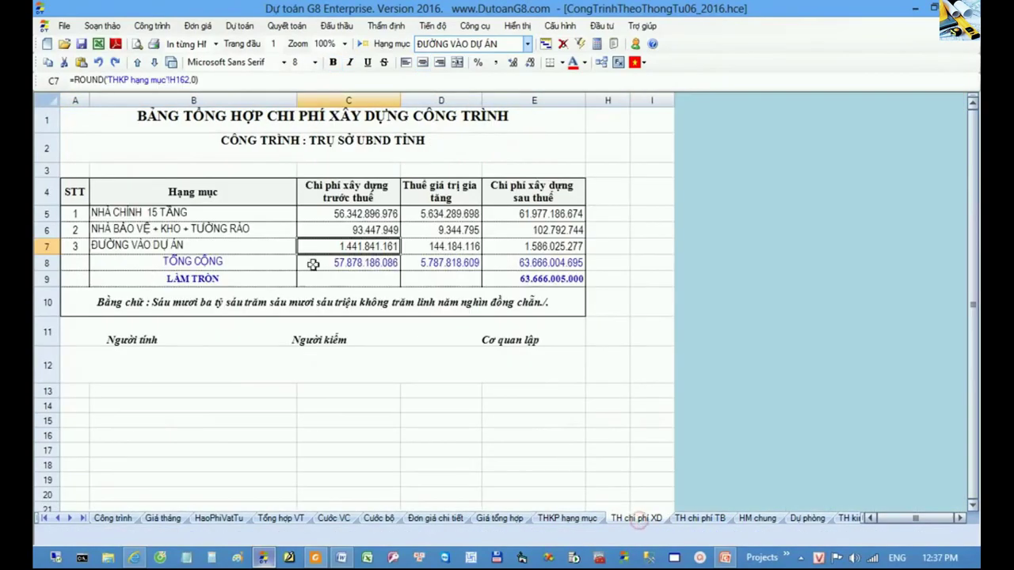
- Make NHÀ BẢO VỆ + KHO + TƯỜNG RÀO the current work item and match its pre-tax cost between THKP hạng mục and TH chi phí XD
mouse_move(280, 251)
mouse_down()
mouse_move(335, 249)
mouse_move(310, 229)
mouse_up()
click(361, 230)
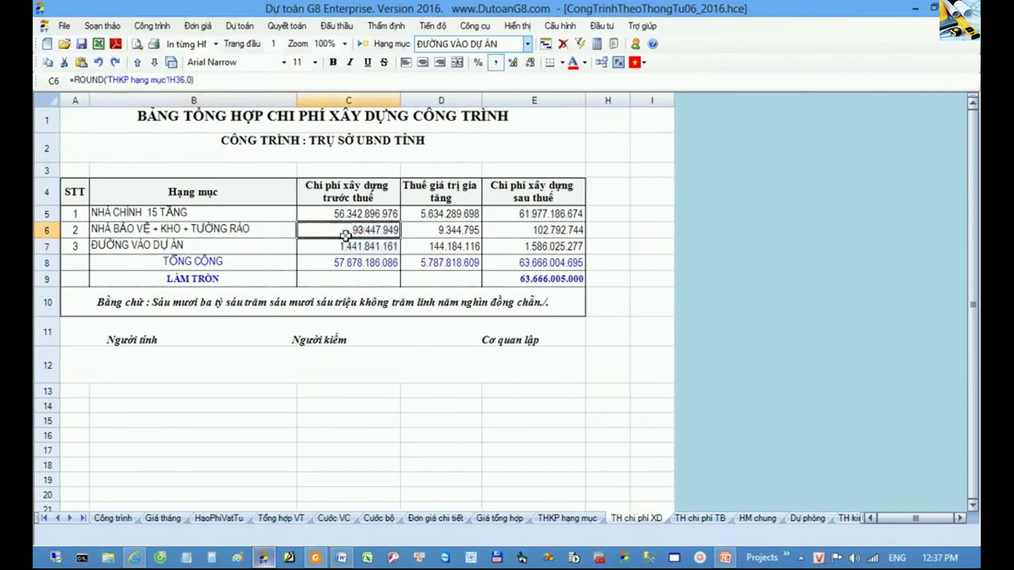
click(578, 517)
click(497, 46)
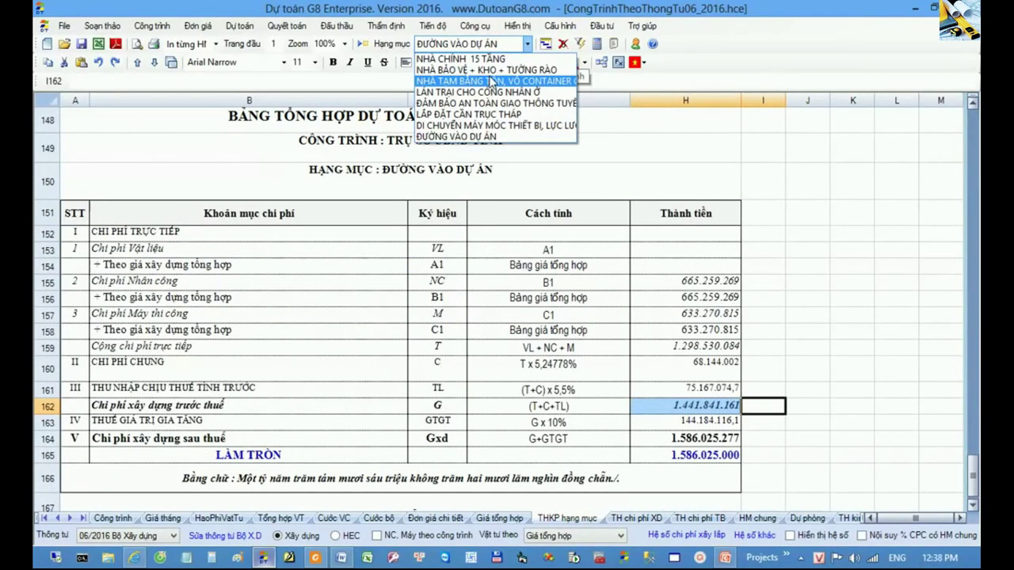
click(486, 70)
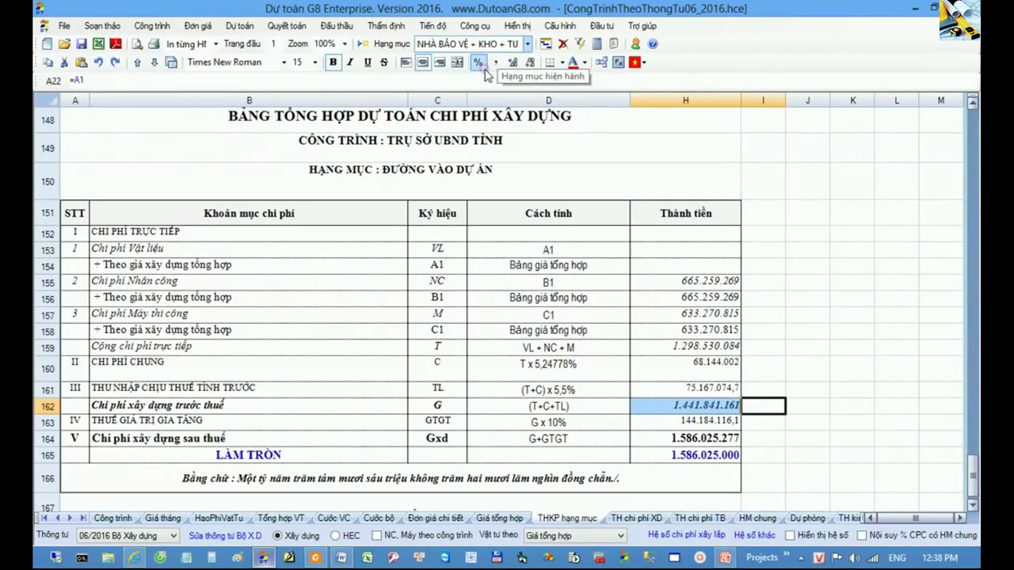
click(55, 405)
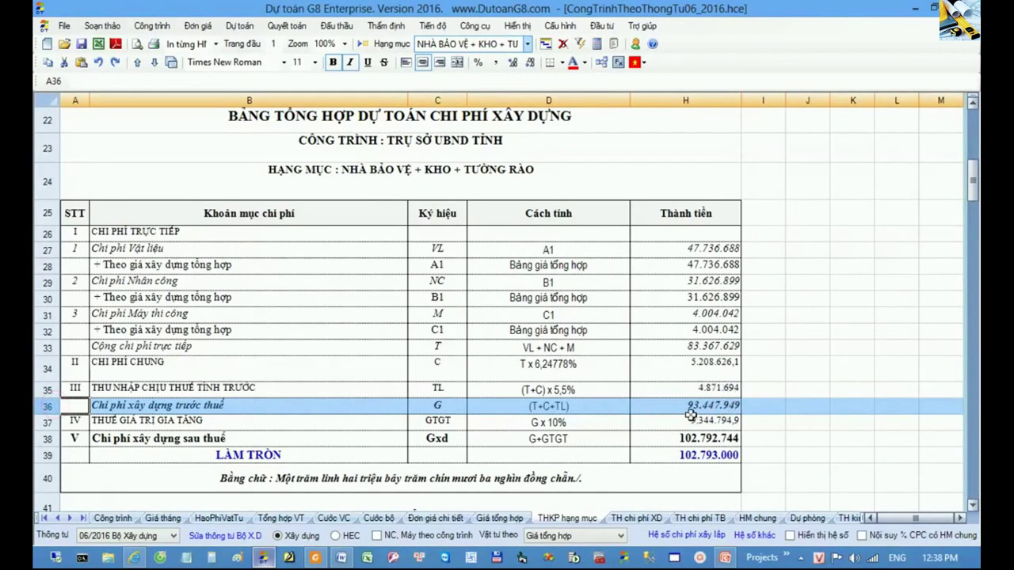
click(638, 518)
click(265, 231)
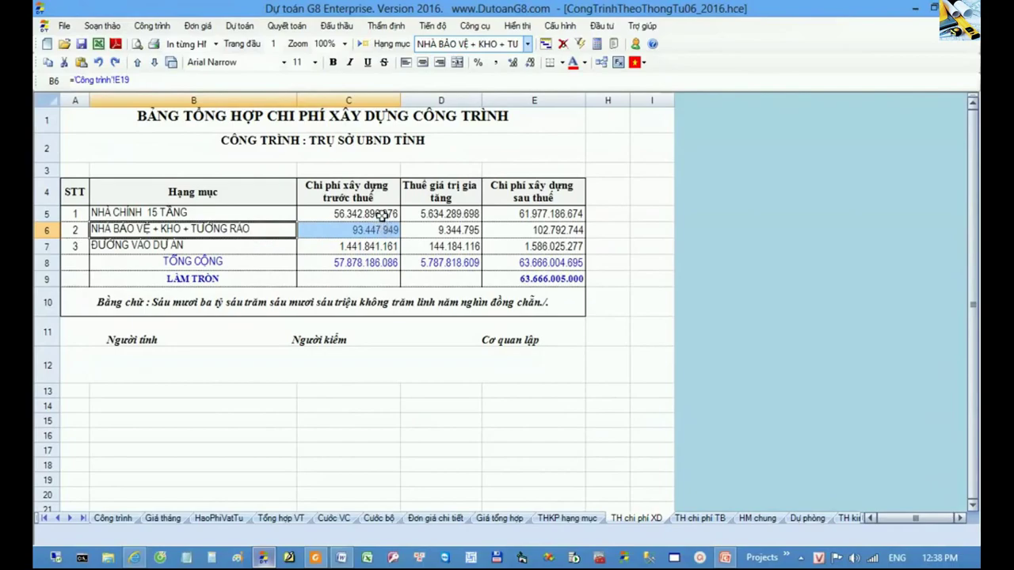
- Review the three items' pre-tax costs and their TỔNG CỘNG, and recheck the CHI PHÍ CHUNG rate of NHÀ CHÍNH 15 TẦNG on THKP hạng mục
drag(381, 215, 381, 247)
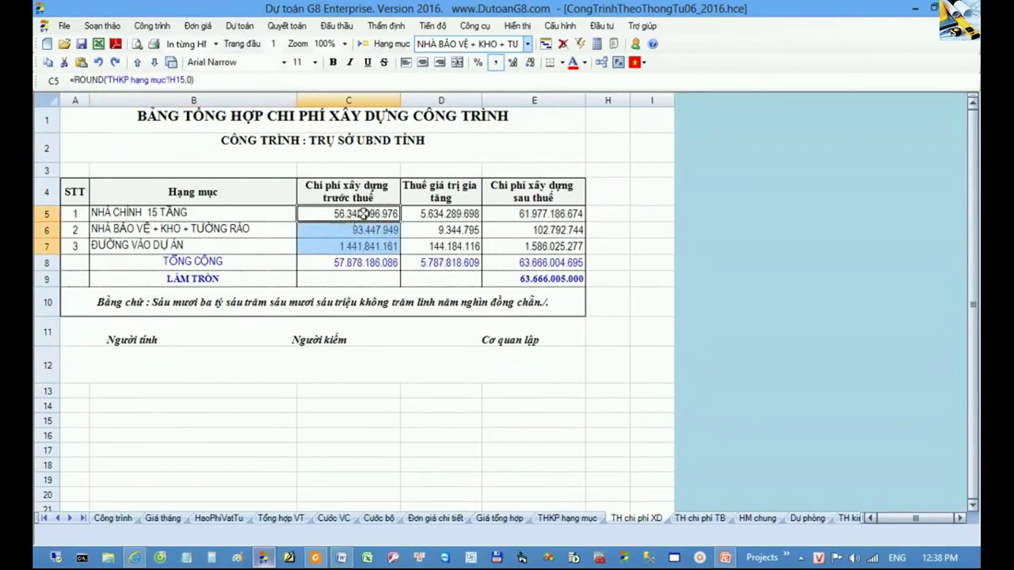
drag(277, 262, 337, 265)
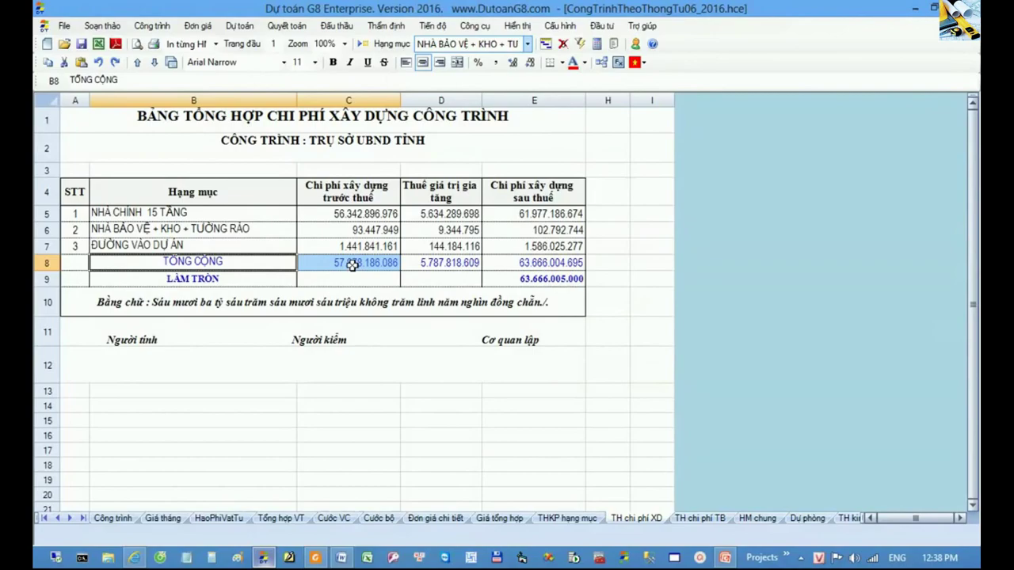
click(563, 518)
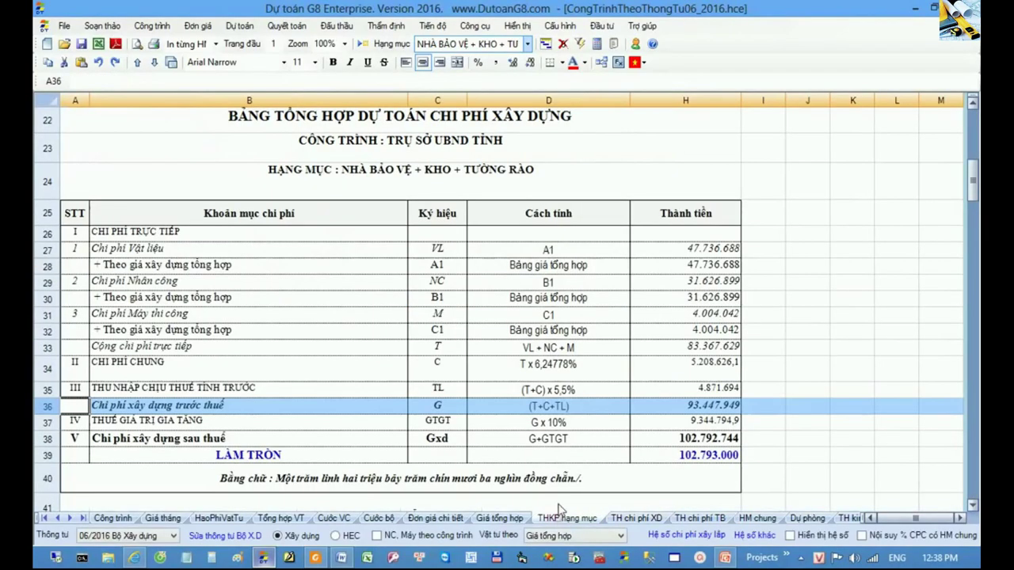
key(ctrl+Home)
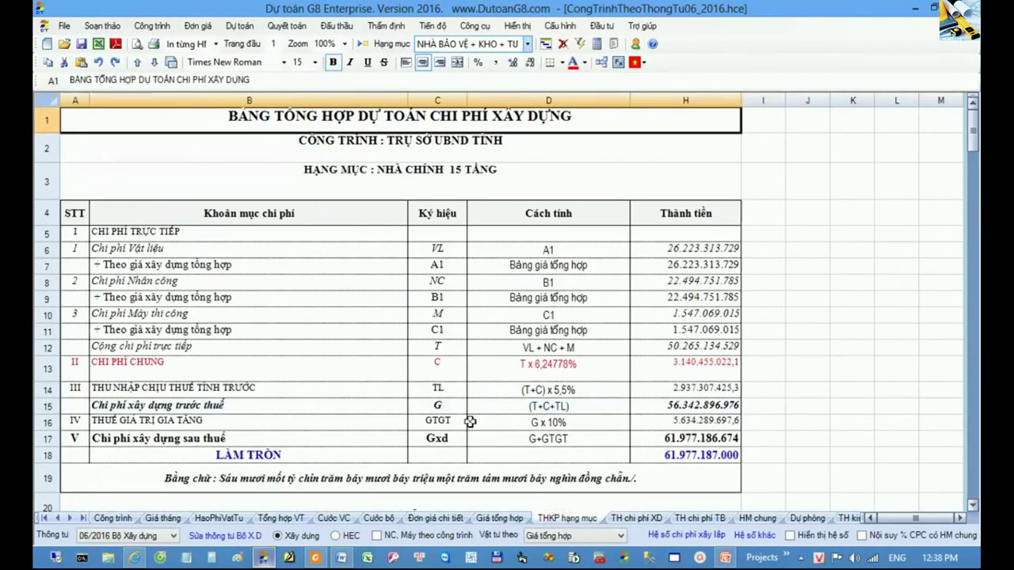
click(345, 372)
key(shift+Right)
key(shift+Right)
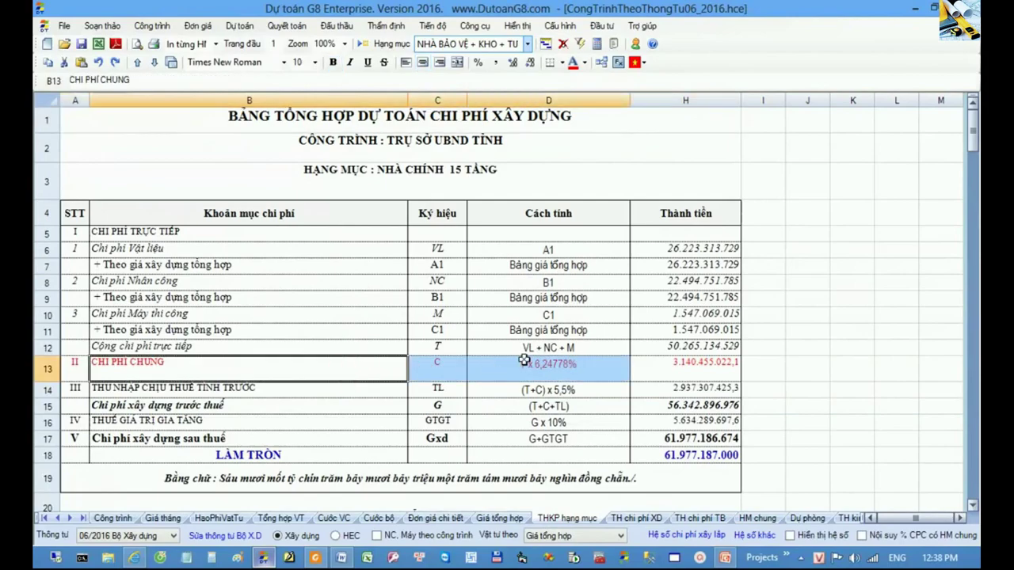
click(590, 372)
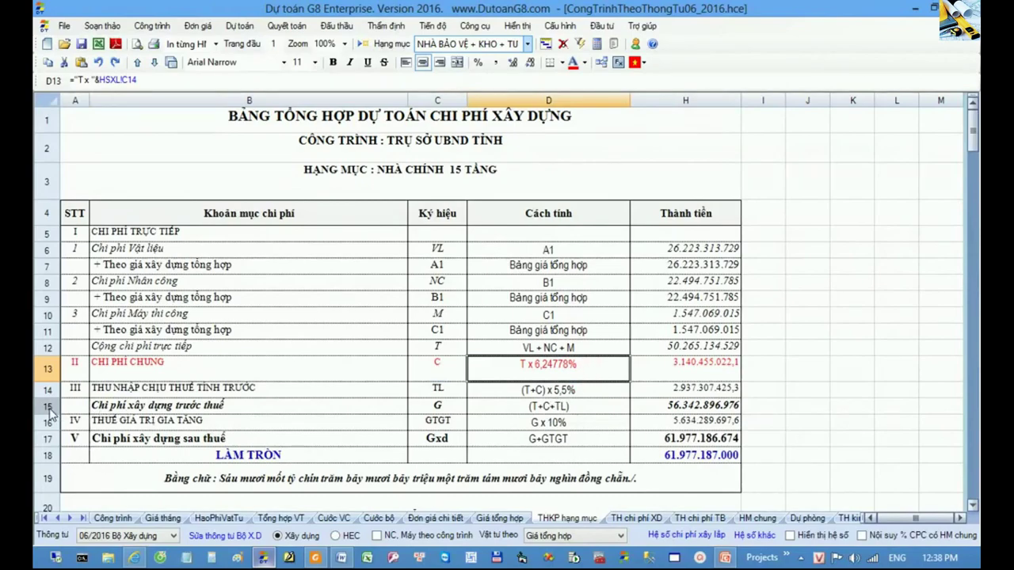
- Inspect the formulas behind THU NHẬP CHỊU THUẾ TÍNH TRƯỚC and Chi phí xây dựng trước thuế for NHÀ CHÍNH 15 TẦNG
double_click(711, 392)
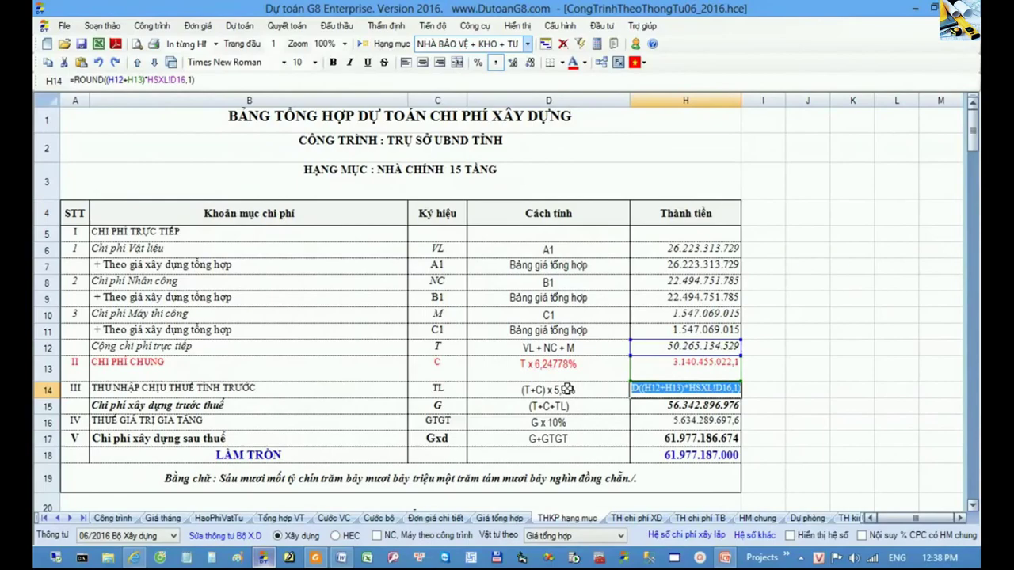
click(48, 405)
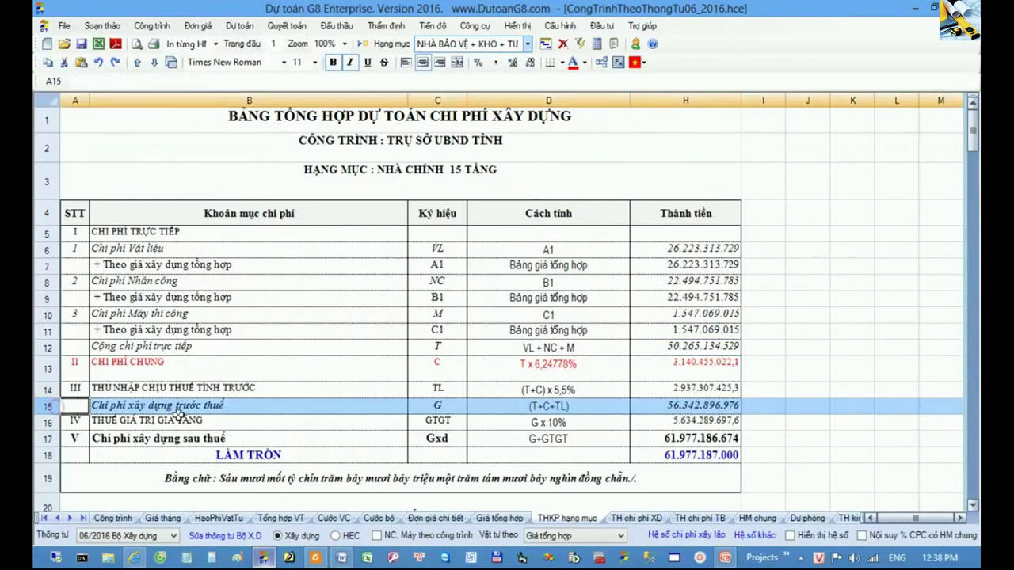
double_click(681, 407)
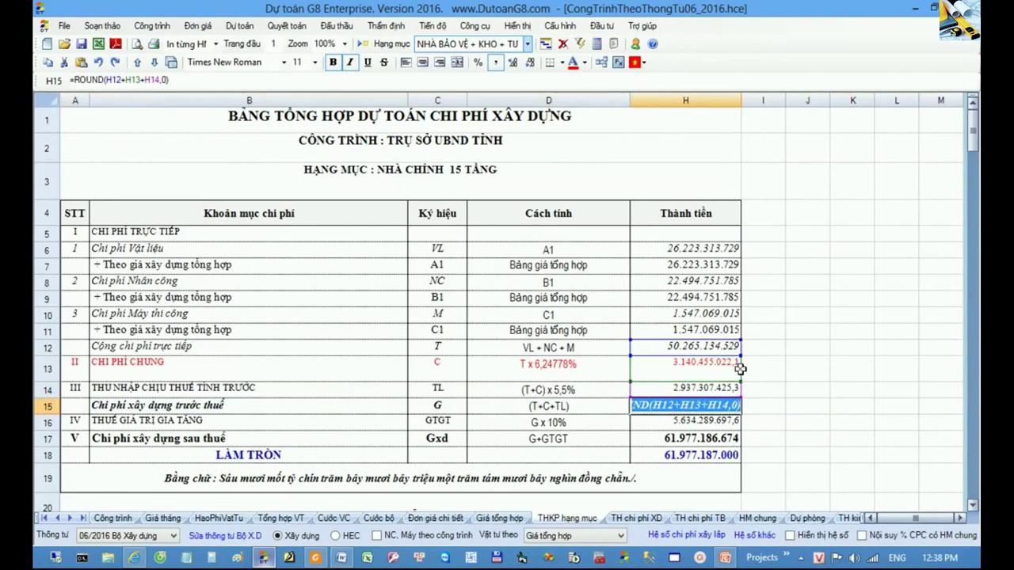
click(756, 406)
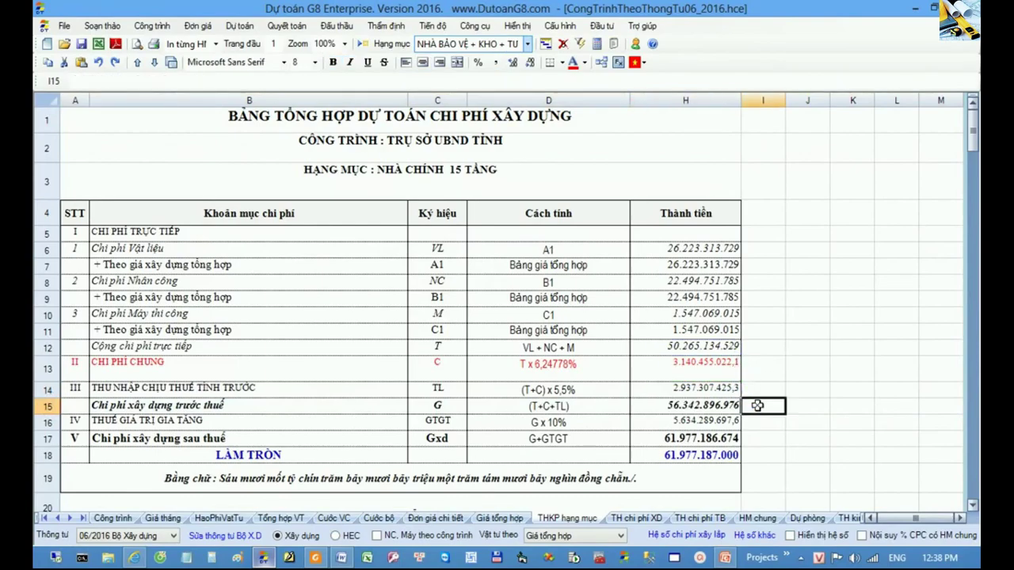
click(710, 408)
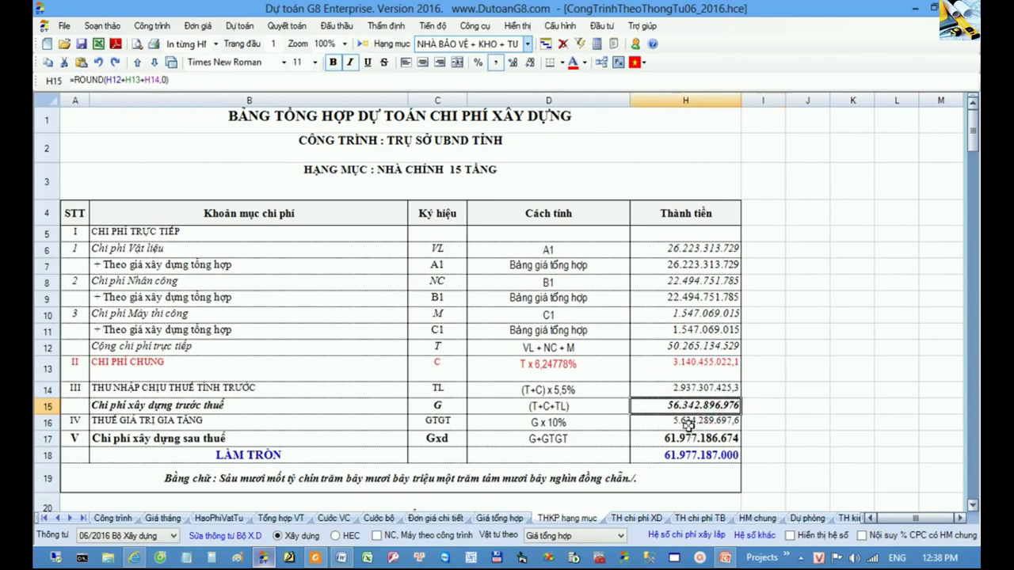
- Switch to the Circular 06/2016 PDF in Foxit Reader and check the formulas from CHI PHÍ CHUNG to Chi phí xây dựng sau thuế on page 57
click(314, 557)
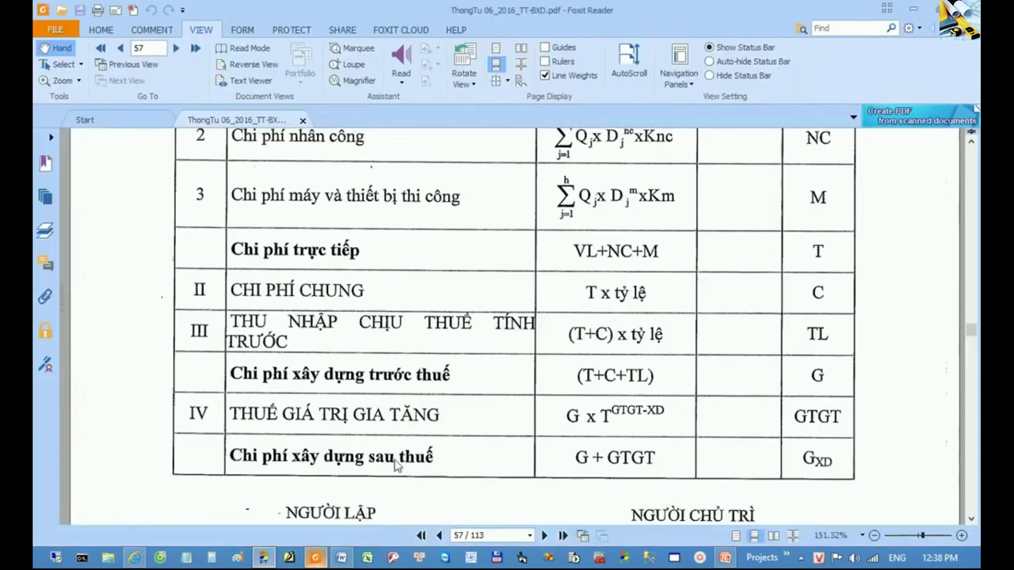
scroll(574, 368, up, 1)
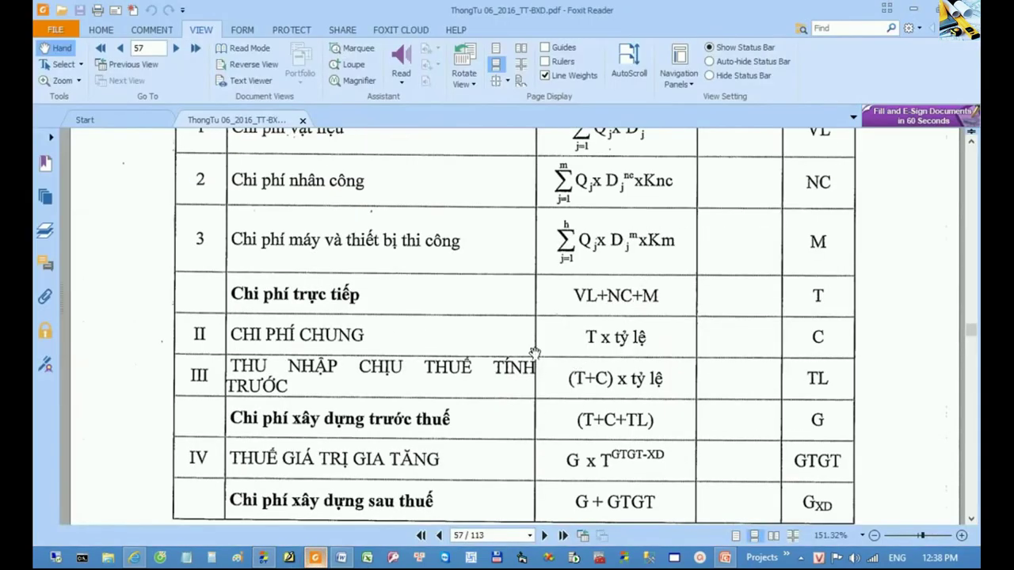
scroll(665, 364, down, 1)
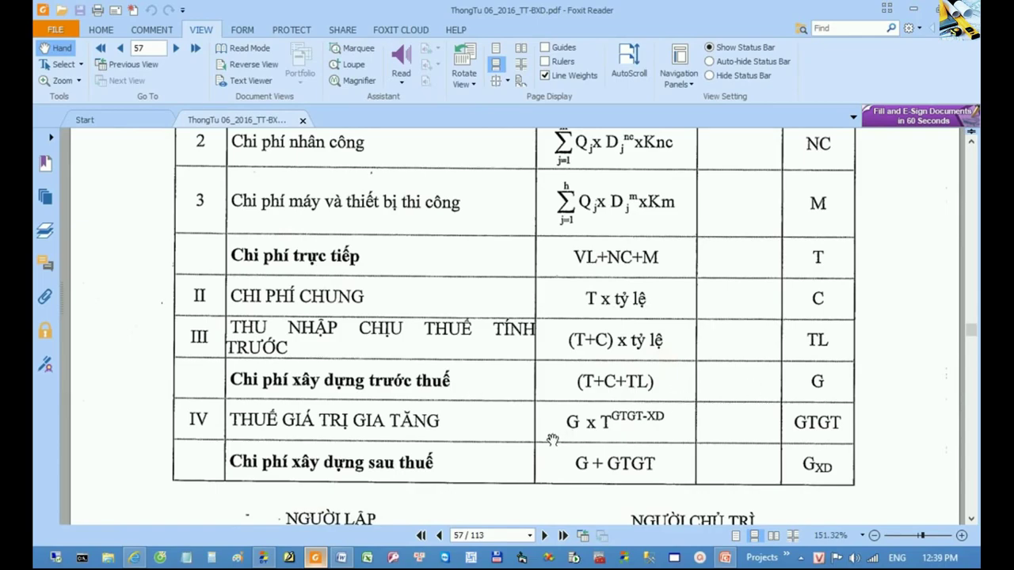
- Switch to Dự toán G8 and relate the CHI PHÍ CHUNG rate on THKP hạng mục to the pre-tax TỔNG CỘNG on TH chi phí XD
click(264, 559)
click(435, 367)
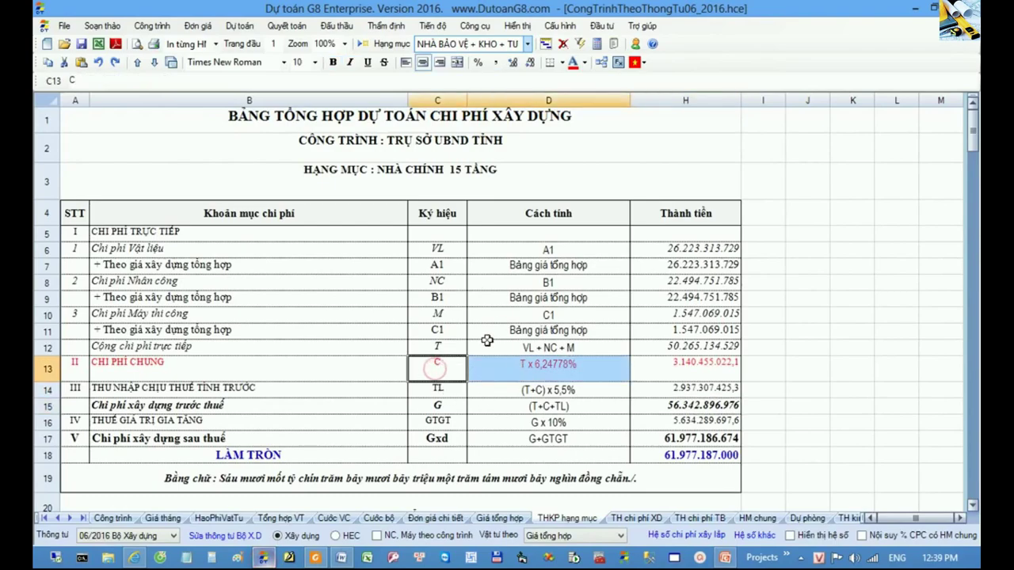
click(638, 517)
click(255, 261)
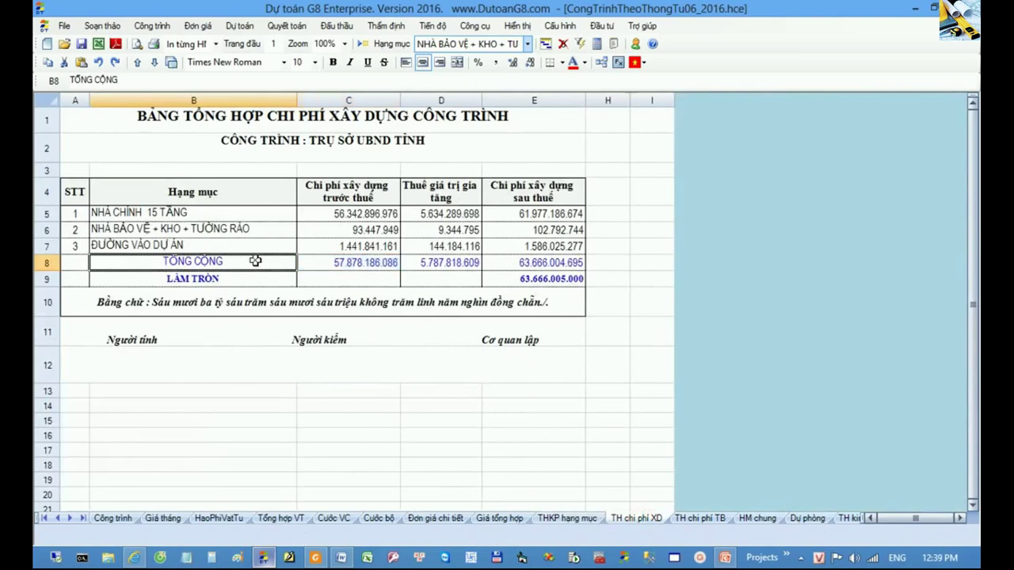
drag(255, 262, 335, 263)
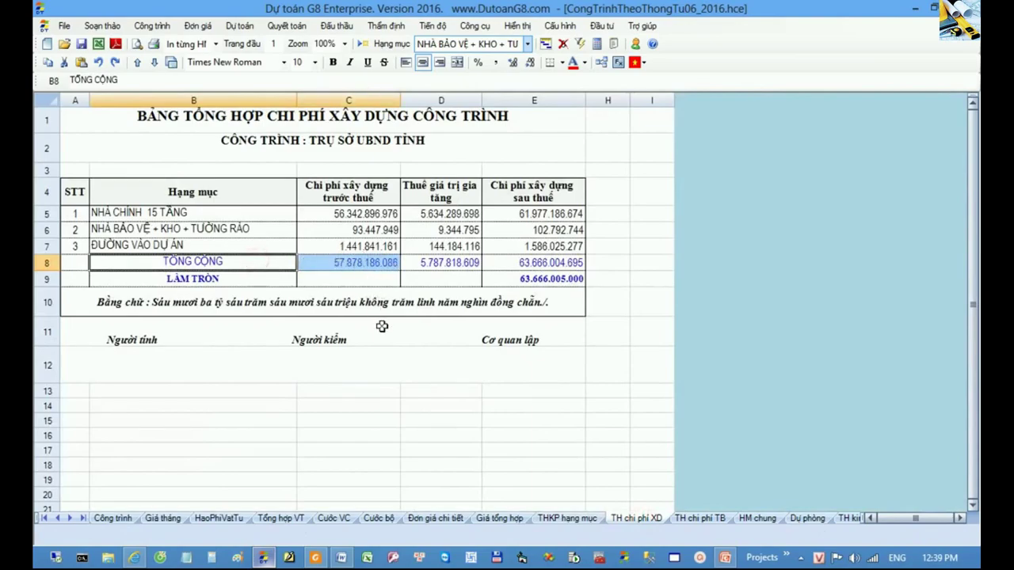
- Switch to the circular PDF in Foxit Reader, go to page 67, and read the overhead rates in Bảng 3.7 by pre-tax construction cost
click(315, 558)
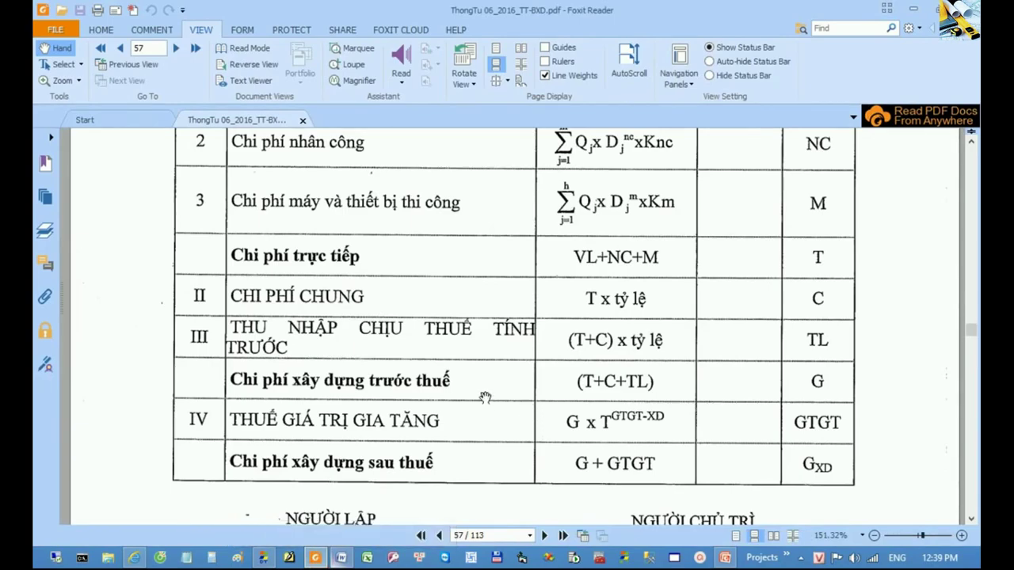
key(ctrl+g)
text(67)
key(Return)
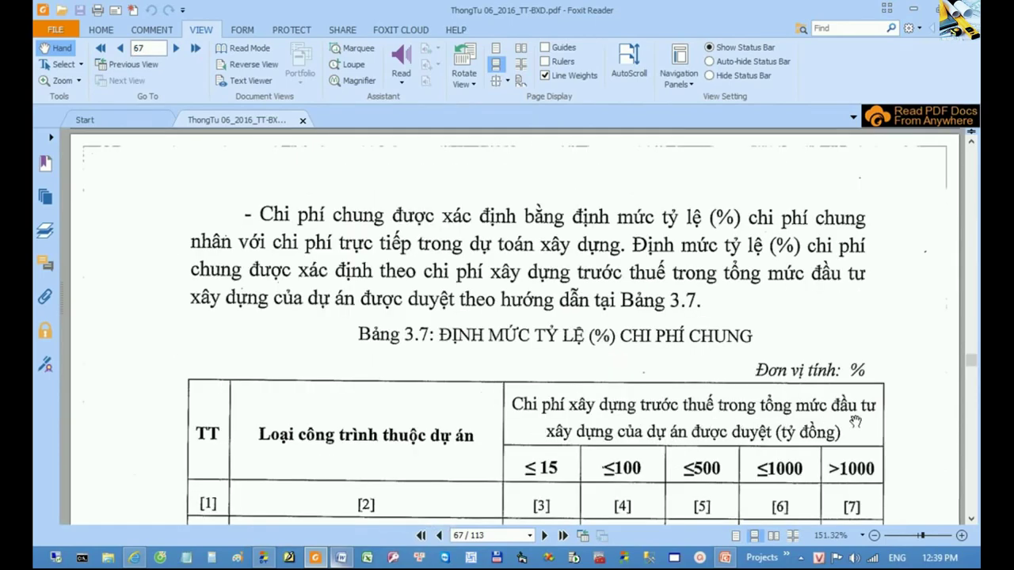
drag(783, 457, 768, 366)
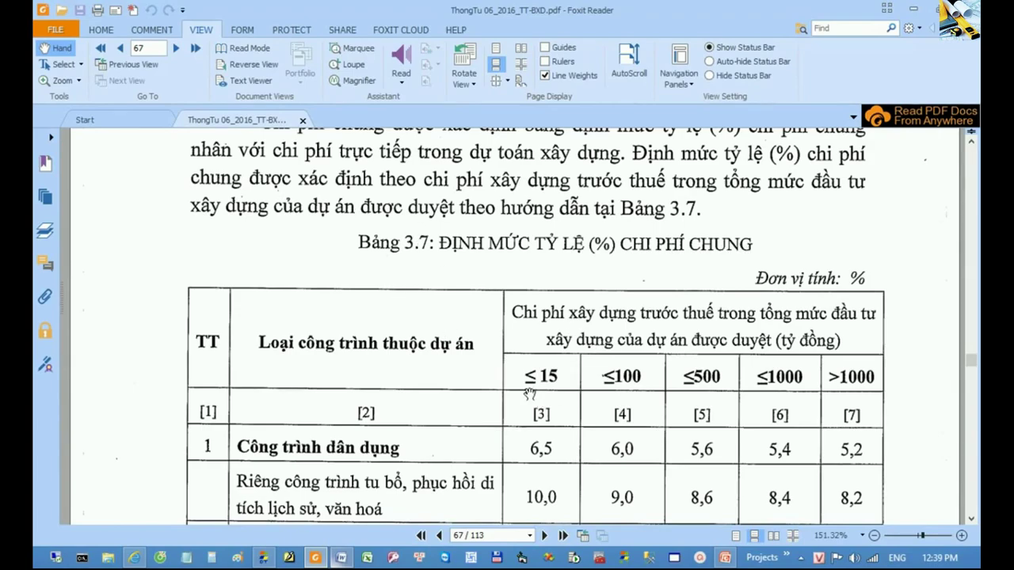
- Examine Bảng 3.8 on page 68 for the overhead rates based on labour cost, by work type and cost bracket
scroll(530, 394, down, 10)
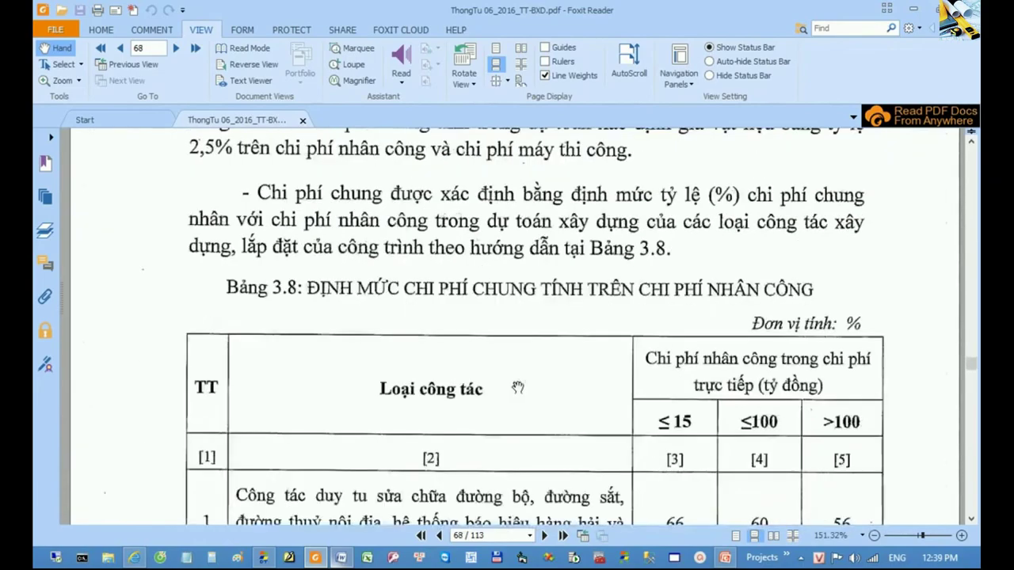
scroll(517, 387, down, 4)
scroll(283, 260, up, 3)
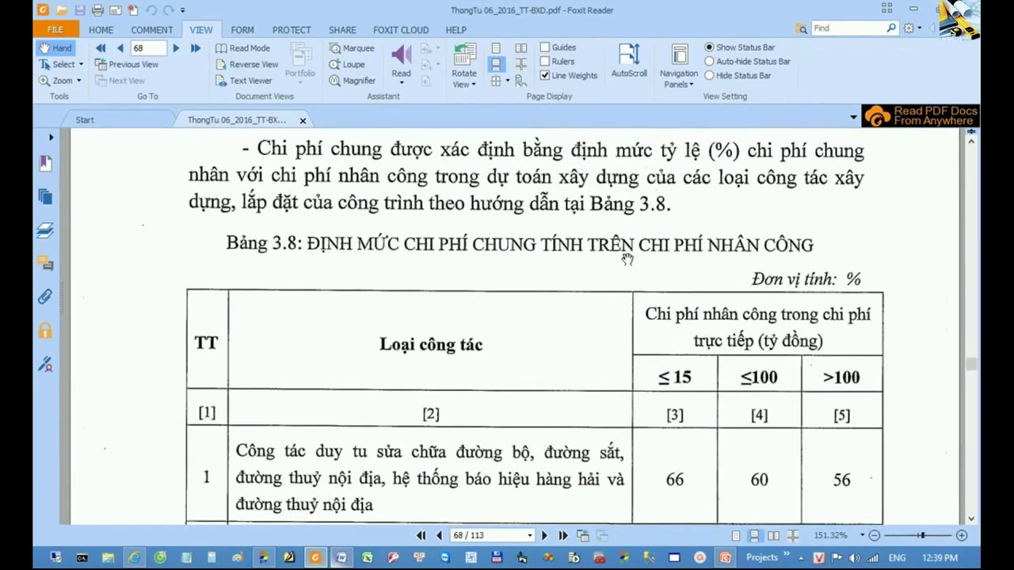
drag(650, 353, 646, 219)
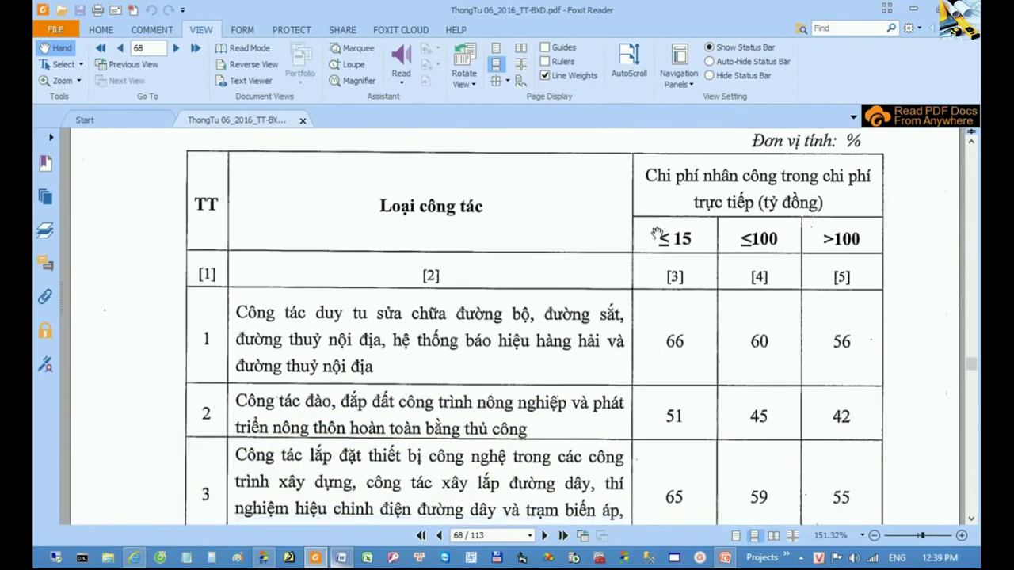
scroll(658, 236, up, 4)
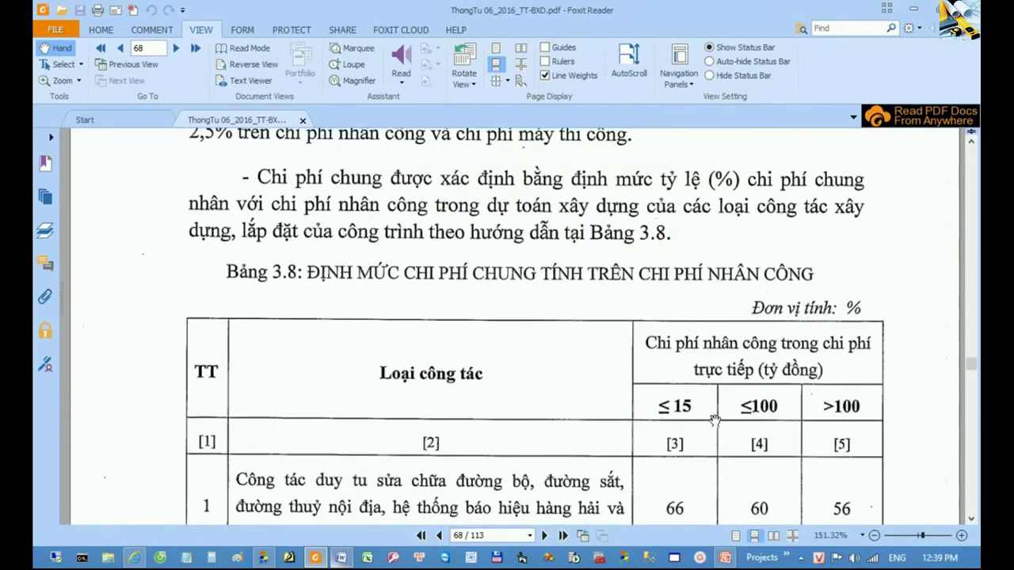
scroll(714, 420, down, 6)
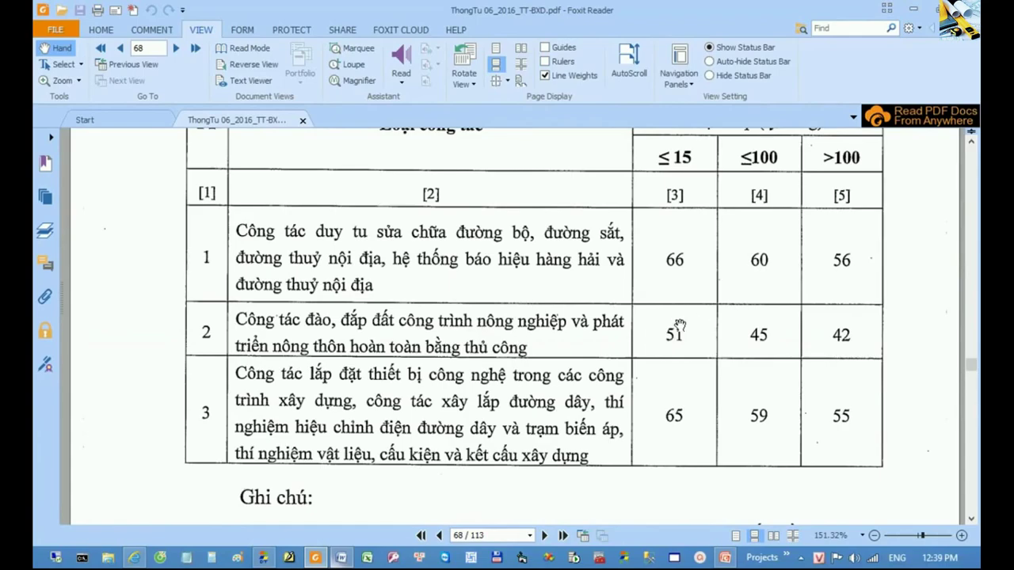
scroll(681, 327, up, 3)
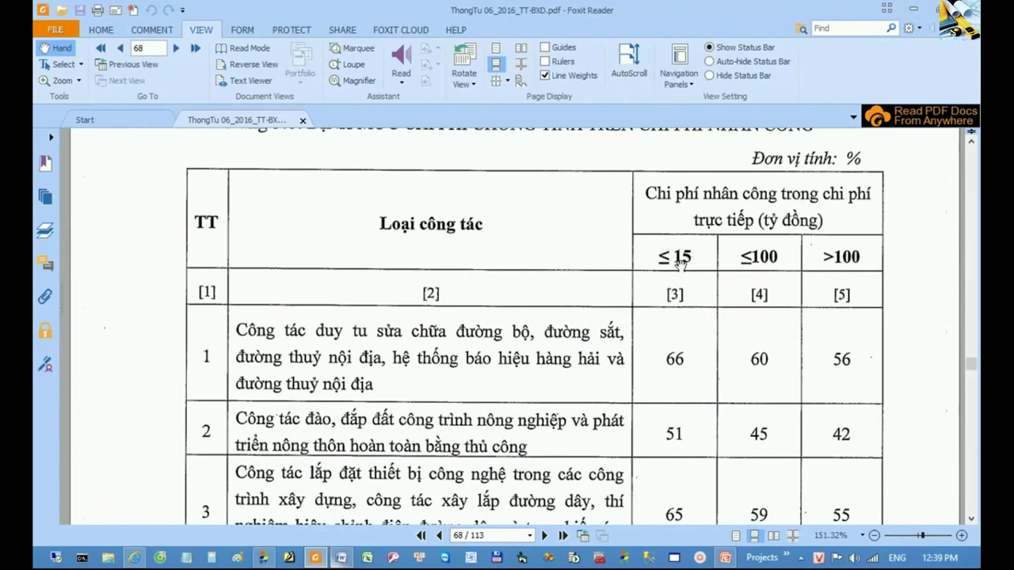
scroll(673, 349, down, 3)
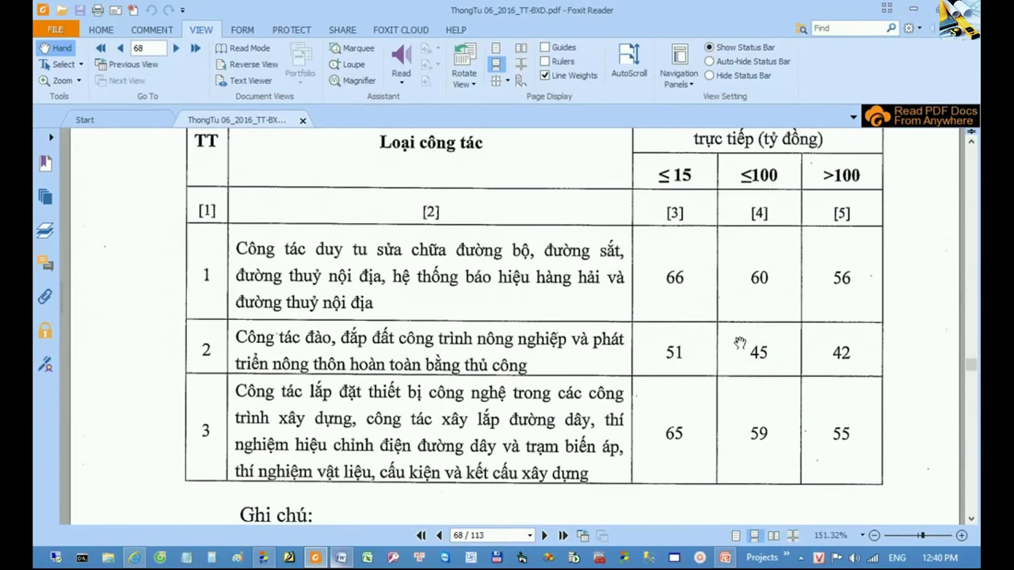
scroll(740, 357, up, 3)
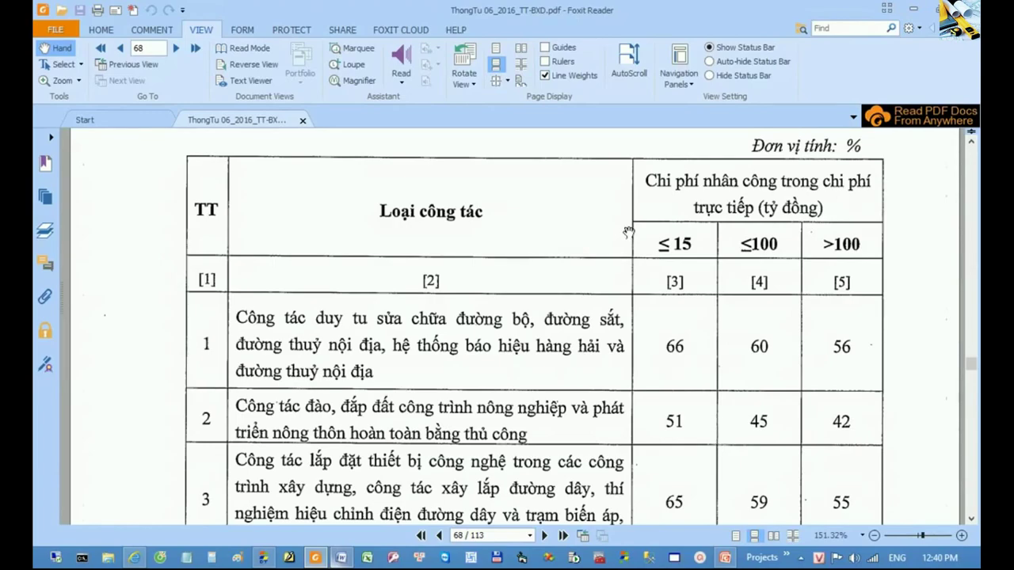
scroll(629, 234, up, 3)
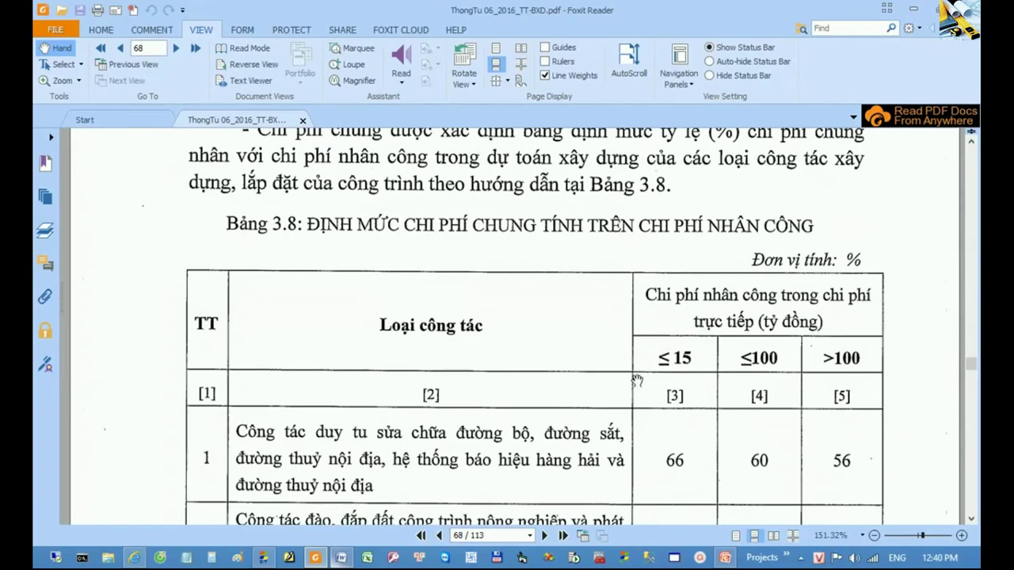
scroll(595, 405, down, 2)
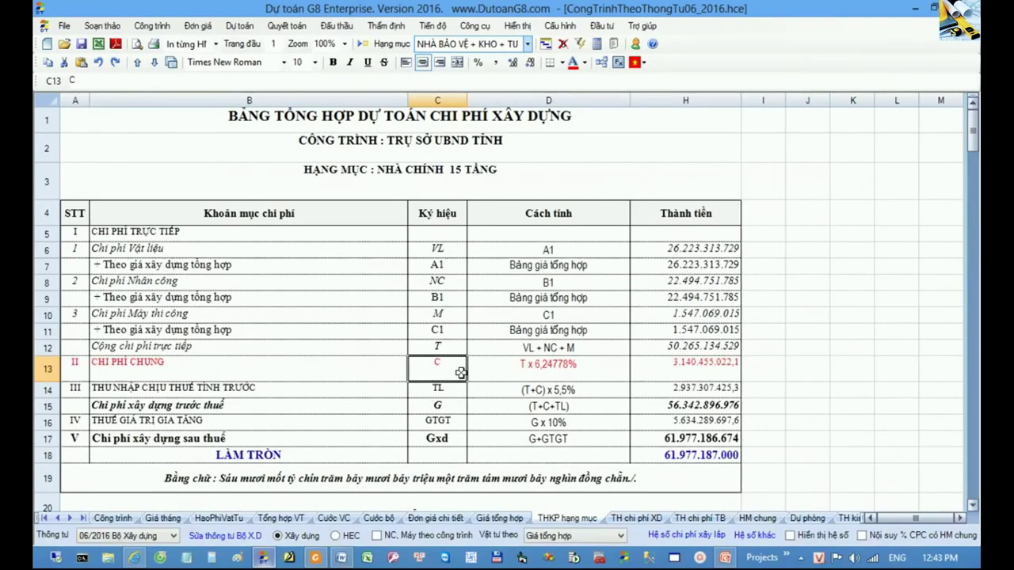
- In Dự toán G8, review the CHI PHÍ CHUNG rate on THKP hạng mục along with the project and work item it applies to
click(513, 366)
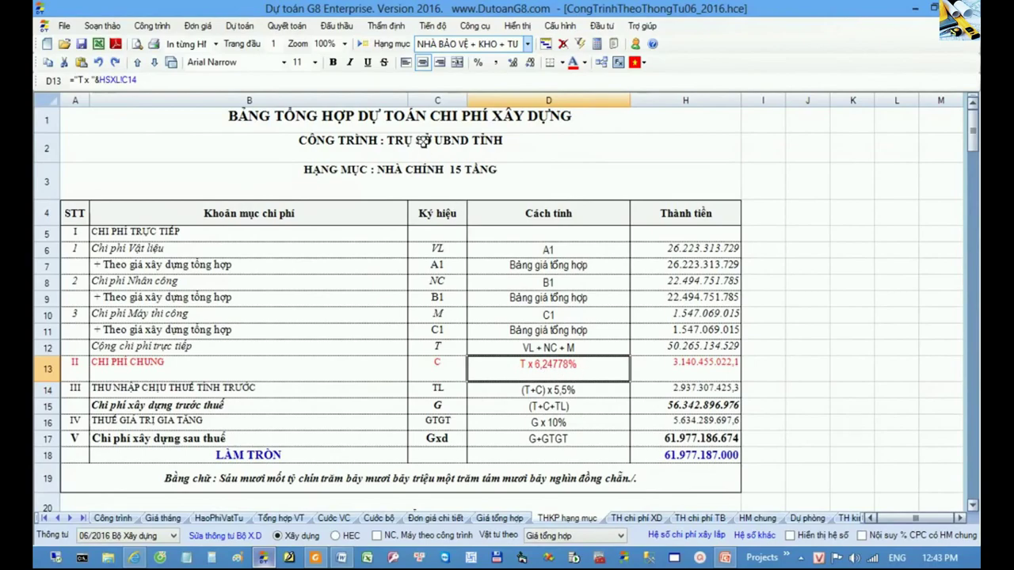
drag(424, 143, 427, 178)
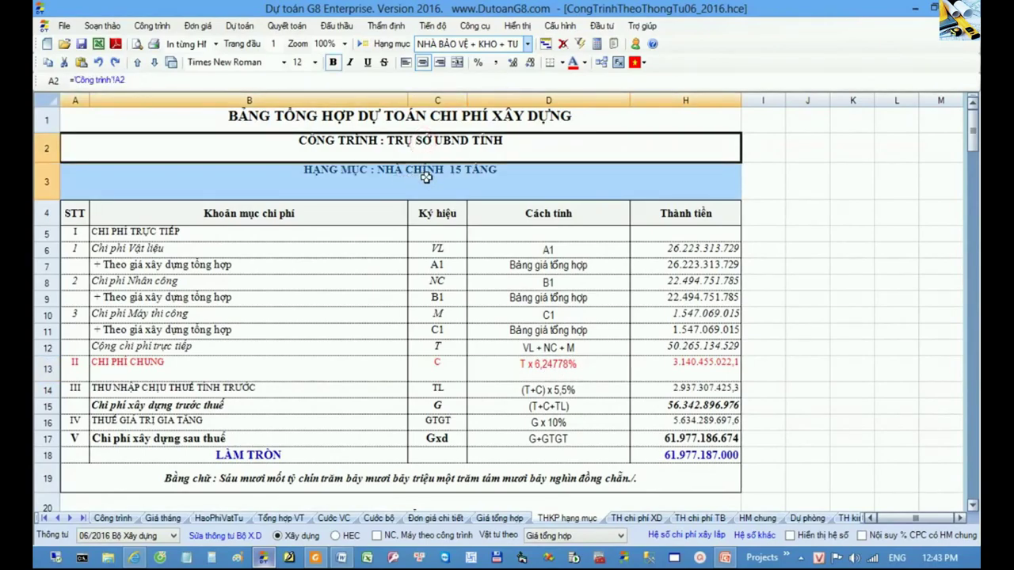
drag(475, 119, 483, 176)
click(483, 176)
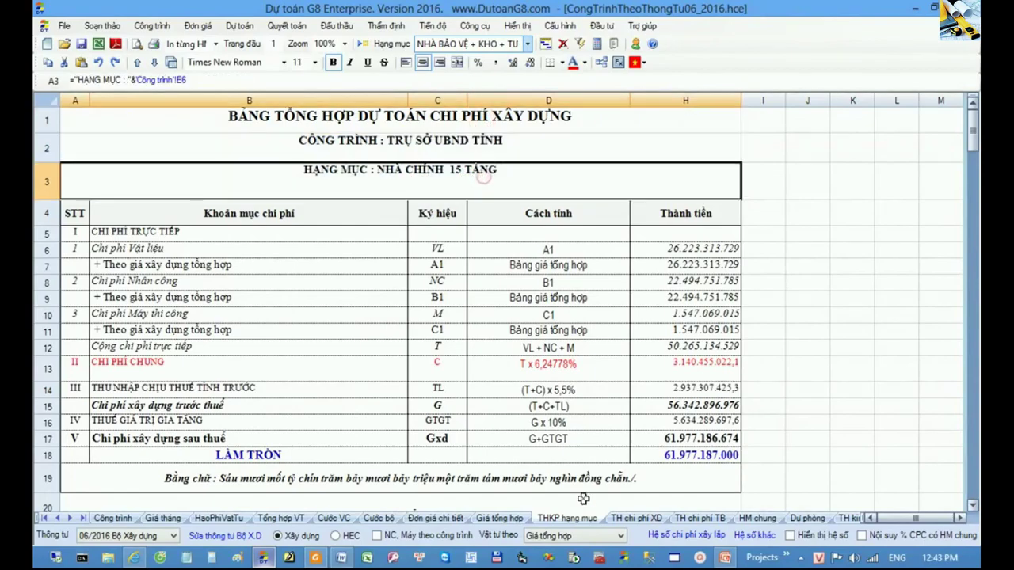
- Check the pre-tax TỔNG CỘNG on TH chi phí XD against the CHI PHÍ CHUNG row of NHÀ CHÍNH 15 TẦNG on THKP hạng mục
click(636, 518)
drag(274, 256, 341, 267)
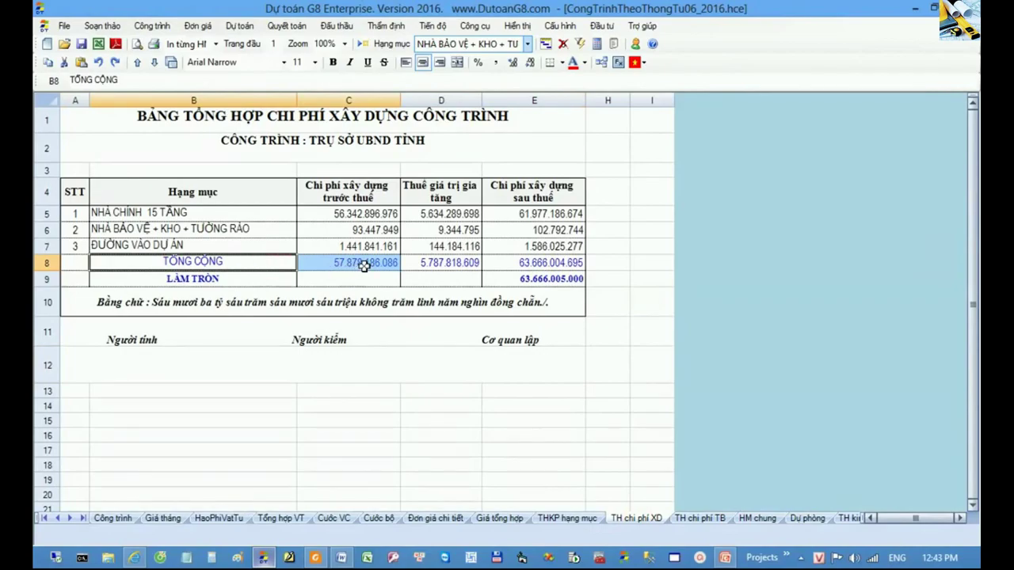
click(363, 266)
click(583, 519)
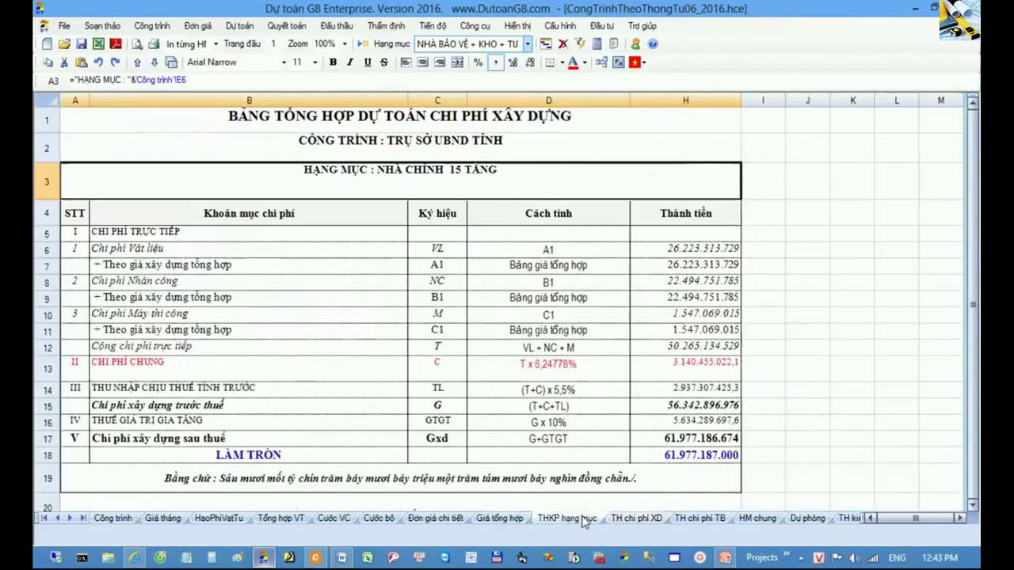
drag(390, 370, 502, 371)
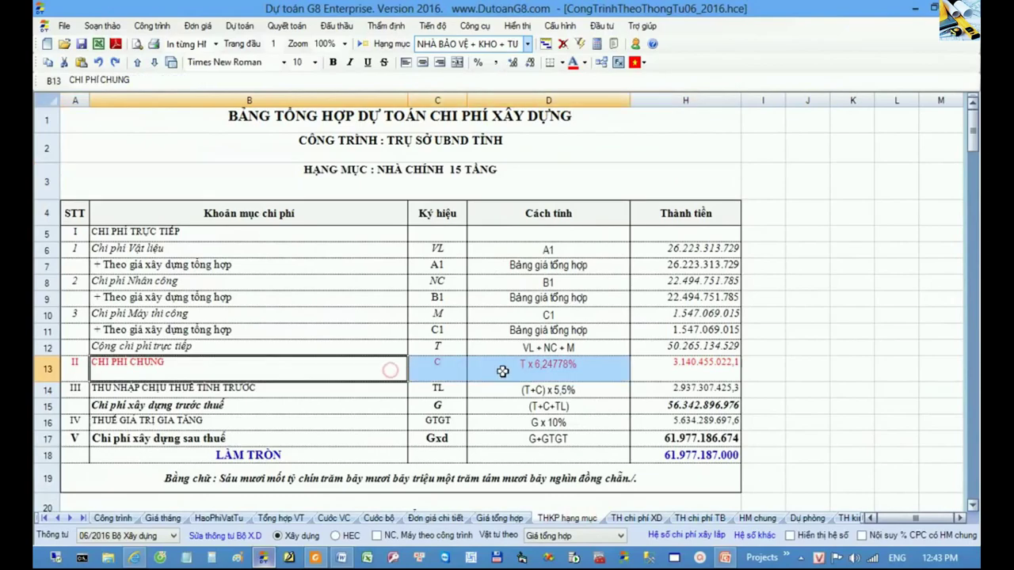
click(598, 373)
click(147, 365)
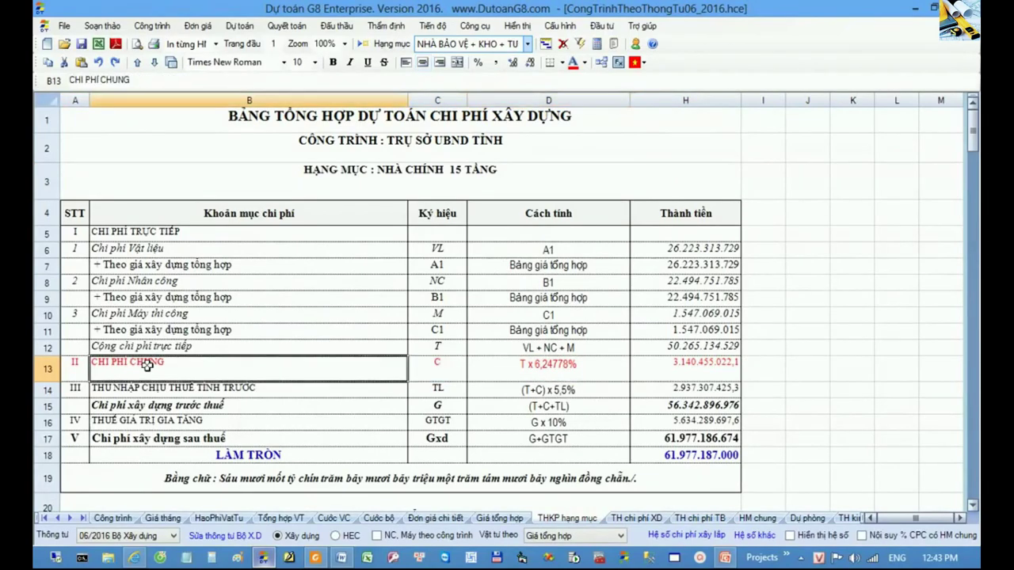
click(78, 366)
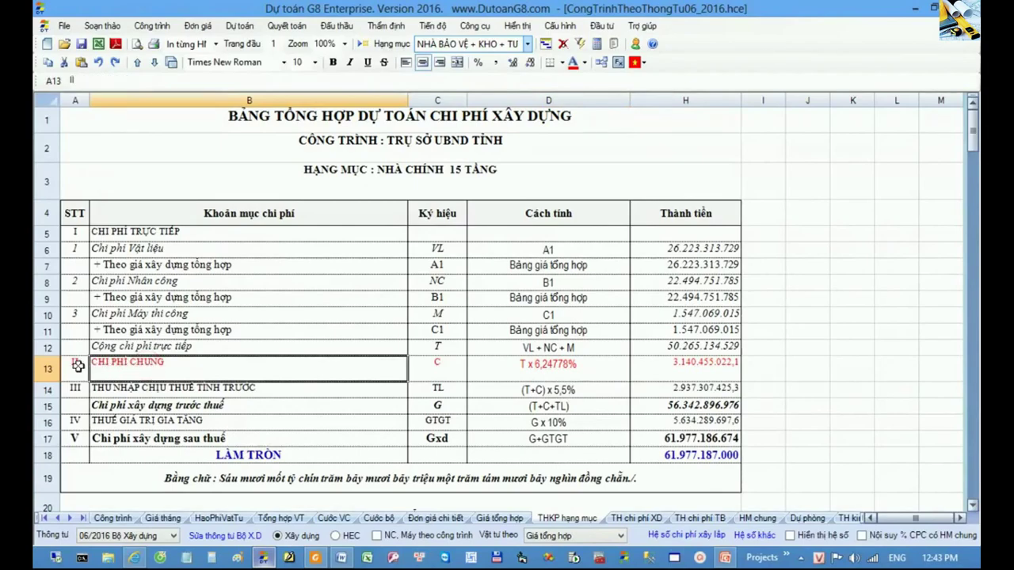
click(81, 366)
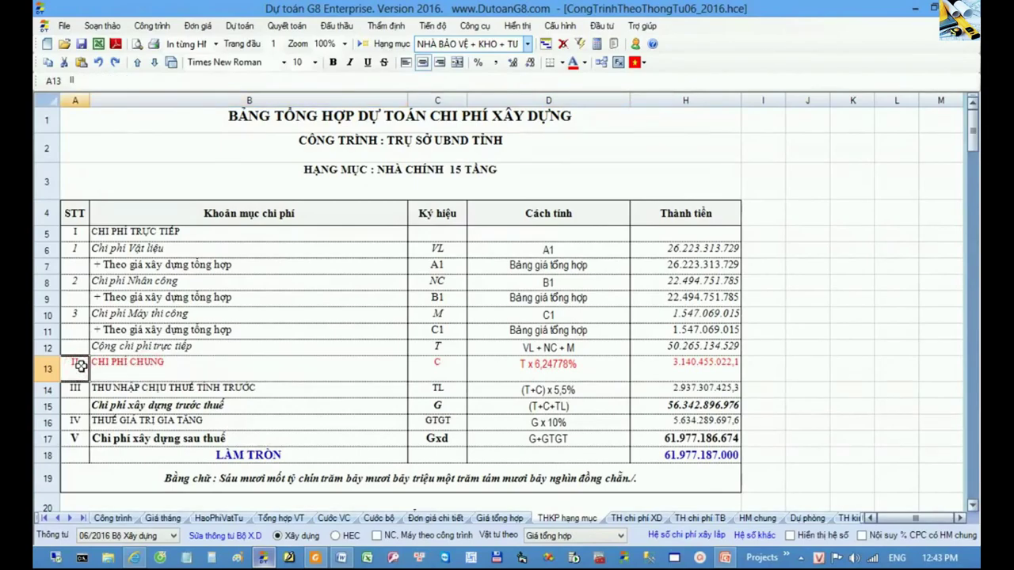
- Switch to the dutoang8.com site, reopen the Thông tư 06/2016/TT-BXD article from the news list, and locate its Excel overhead interpolation template
click(141, 557)
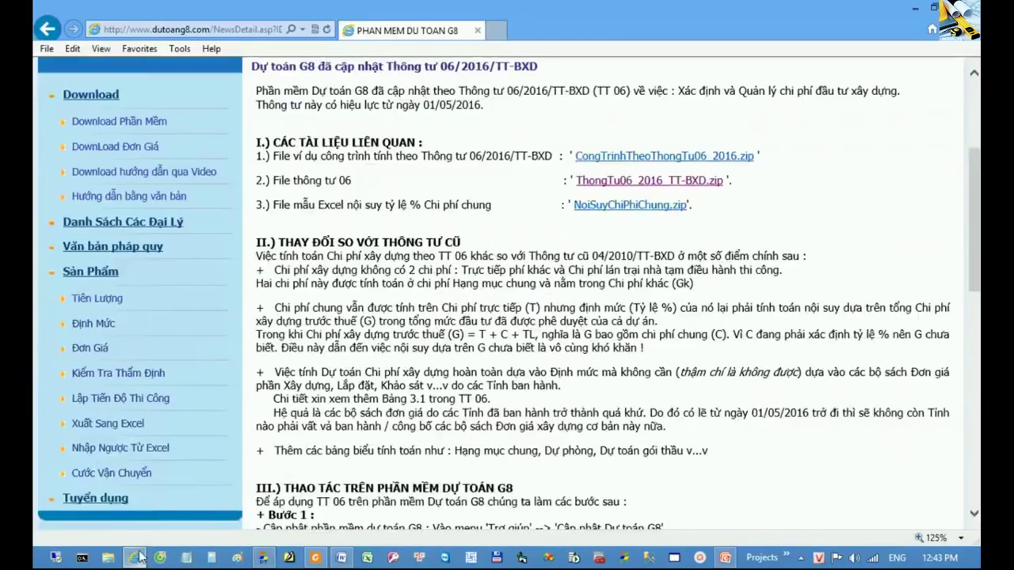
scroll(475, 295, up, 3)
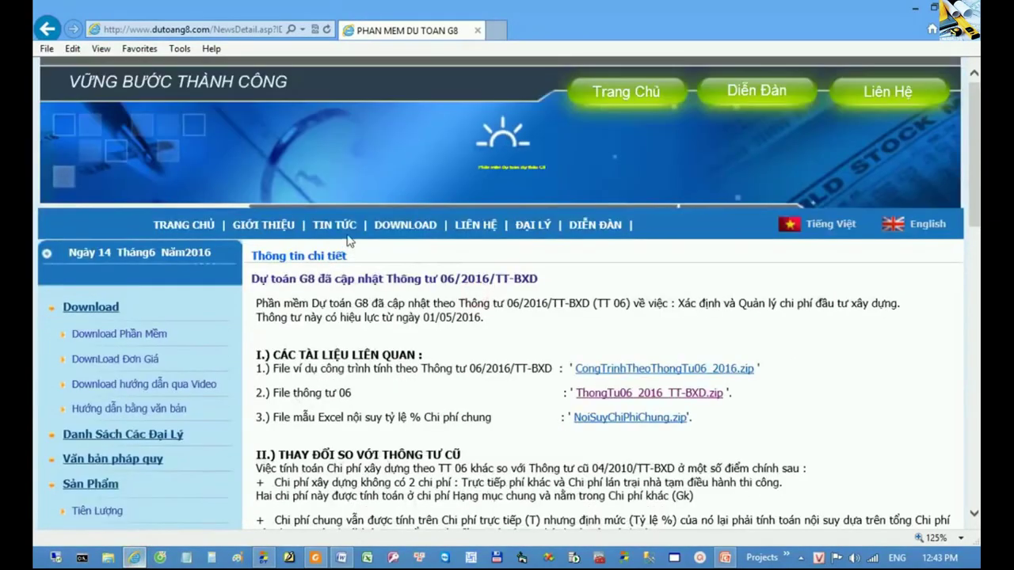
click(335, 225)
scroll(493, 432, down, 3)
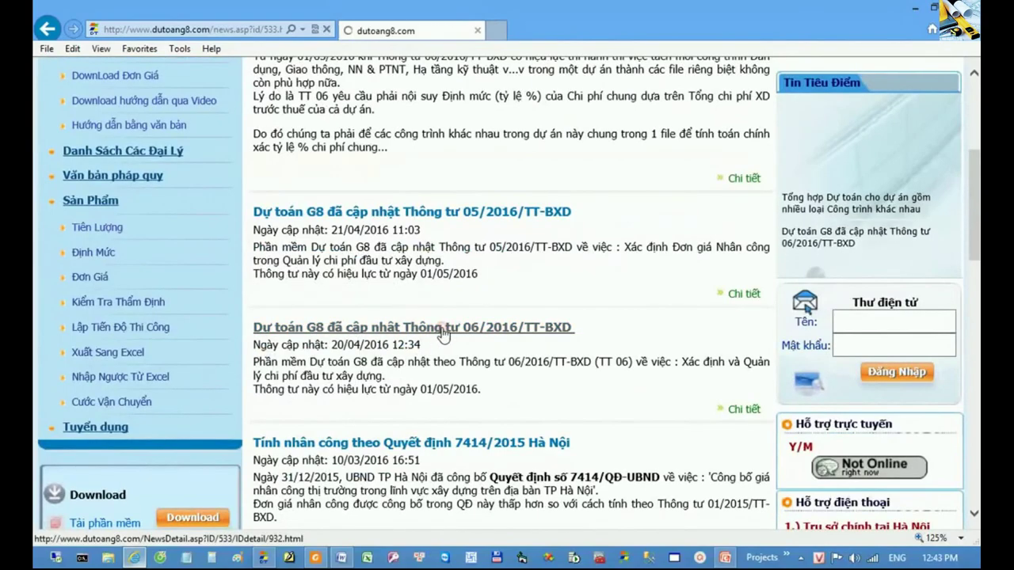
click(442, 332)
scroll(505, 410, down, 1)
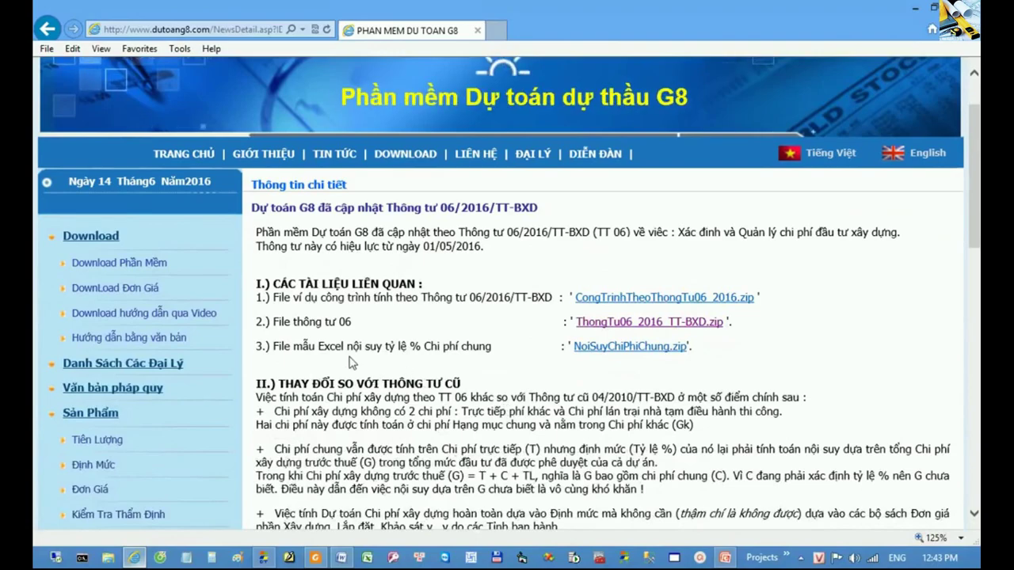
drag(273, 347, 488, 346)
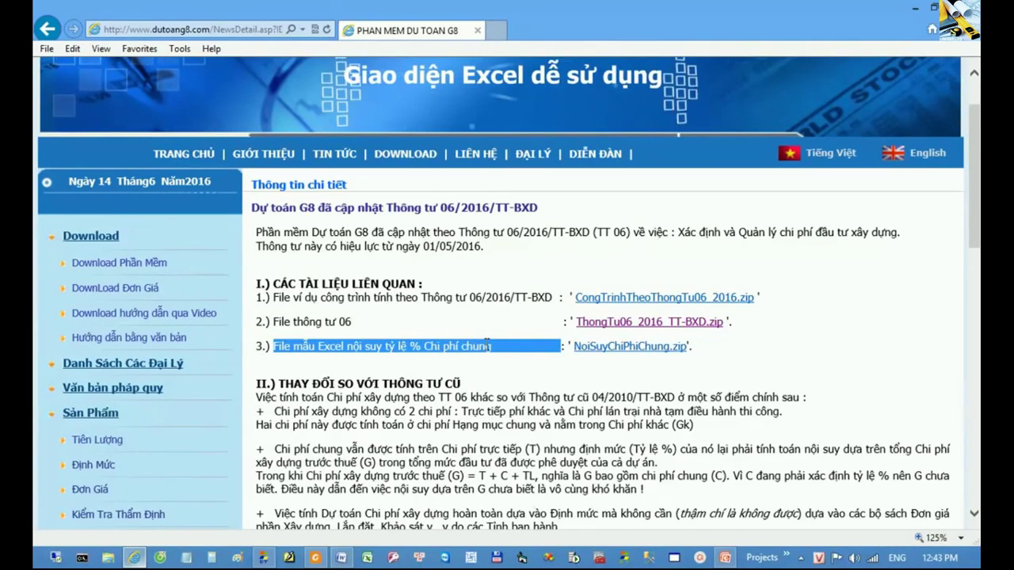
click(481, 384)
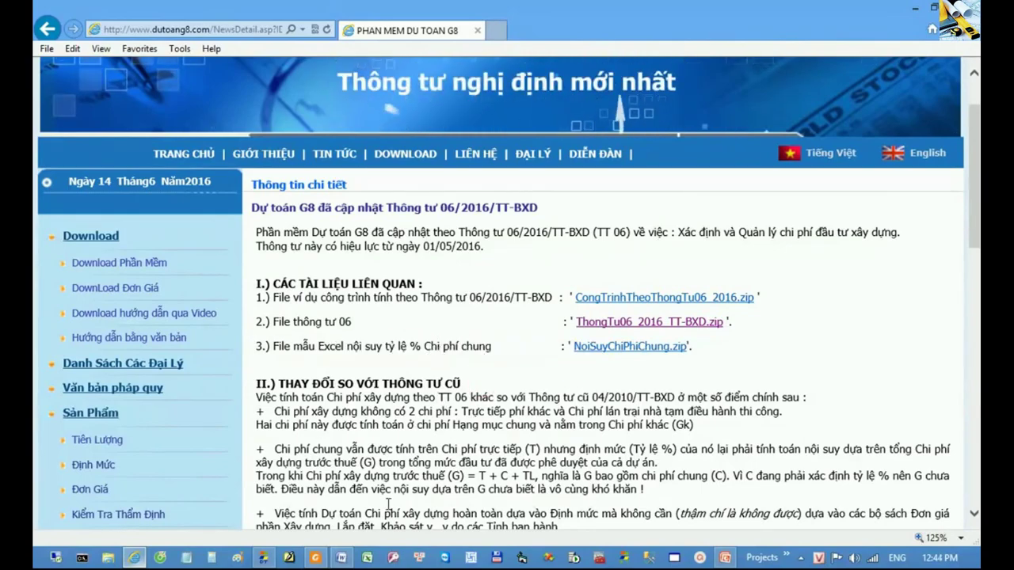
- Switch to Dự toán G8 and check the pre-tax construction cost in the TỔNG CỘNG row of the TH chi phí XD sheet
key(alt+Tab)
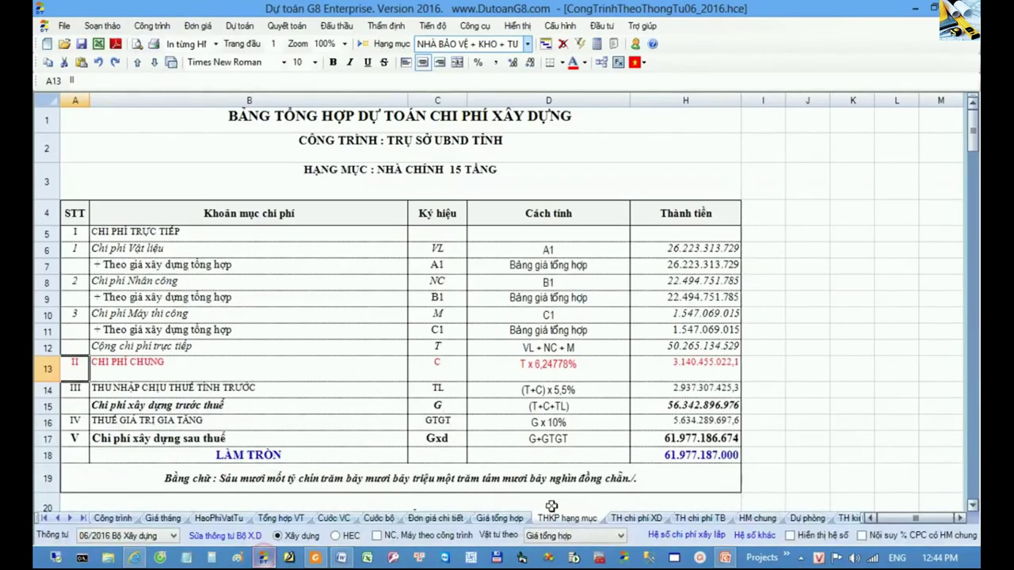
click(632, 519)
click(248, 260)
drag(304, 263, 335, 261)
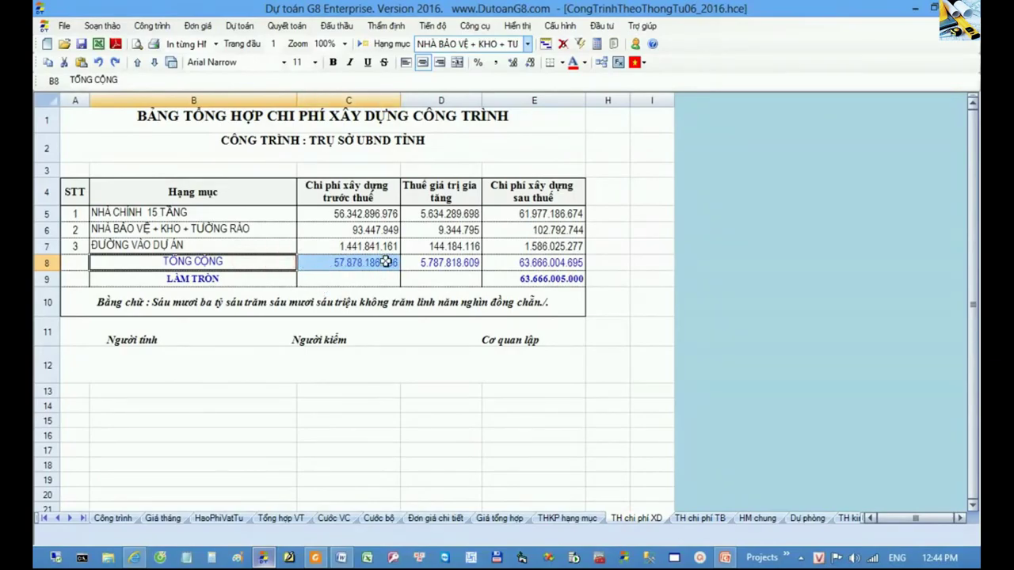
click(335, 264)
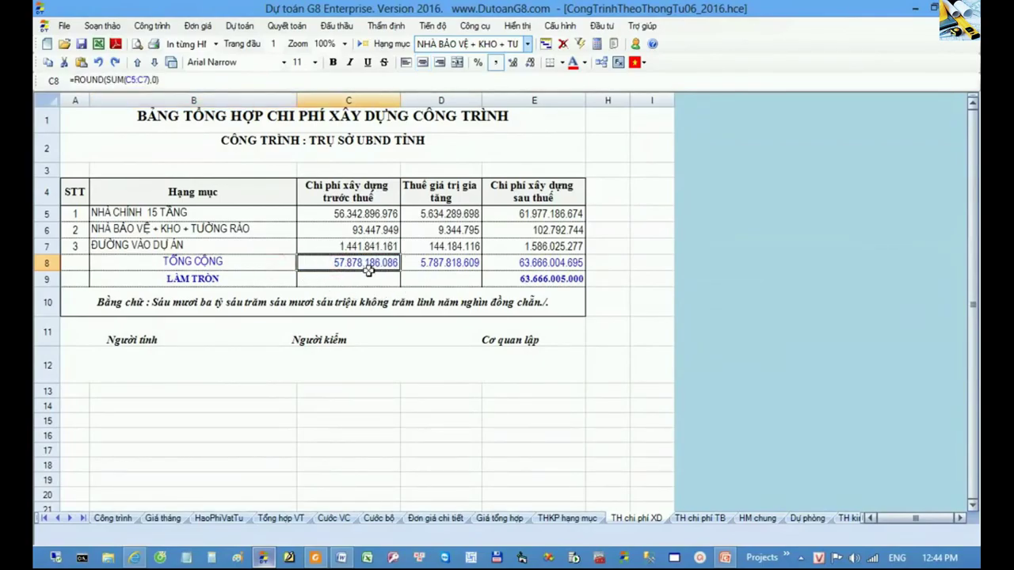
- Back on dutoang8.com, download NoiSuyChiPhiChung.zip into the Điểm mới trong TT 06_2016_TT_BXD folder and open that folder
click(134, 558)
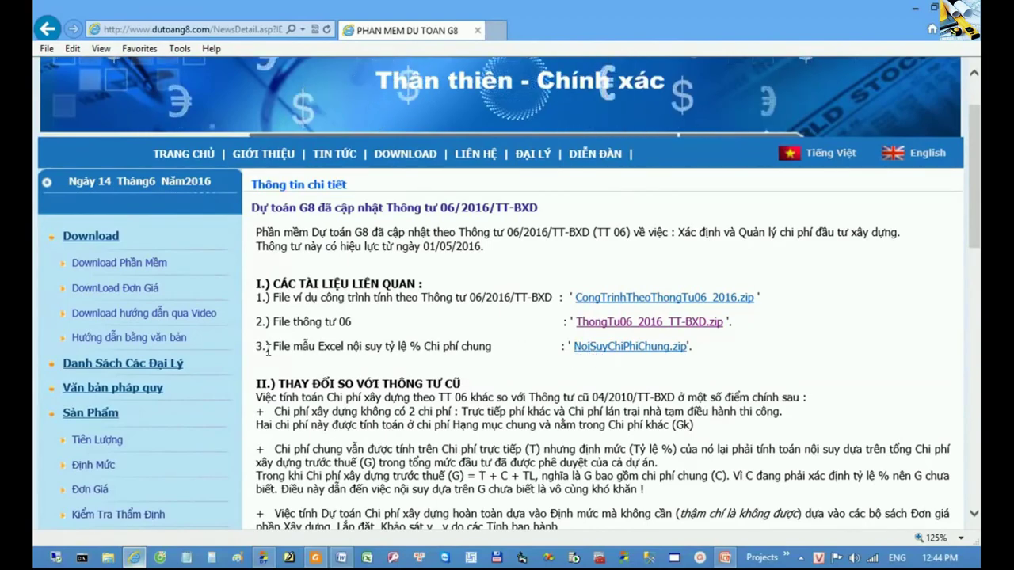
drag(263, 346, 407, 347)
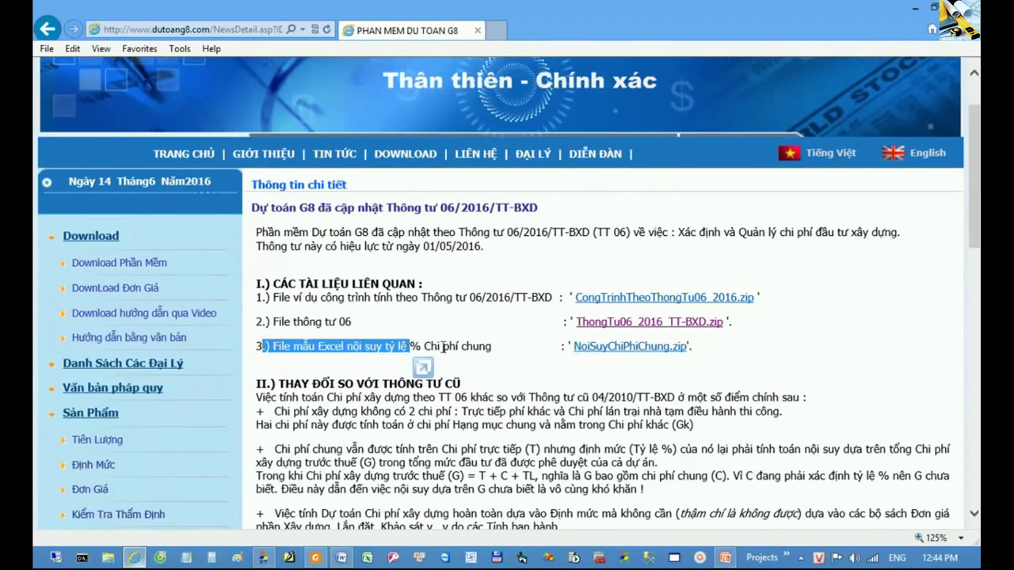
click(614, 347)
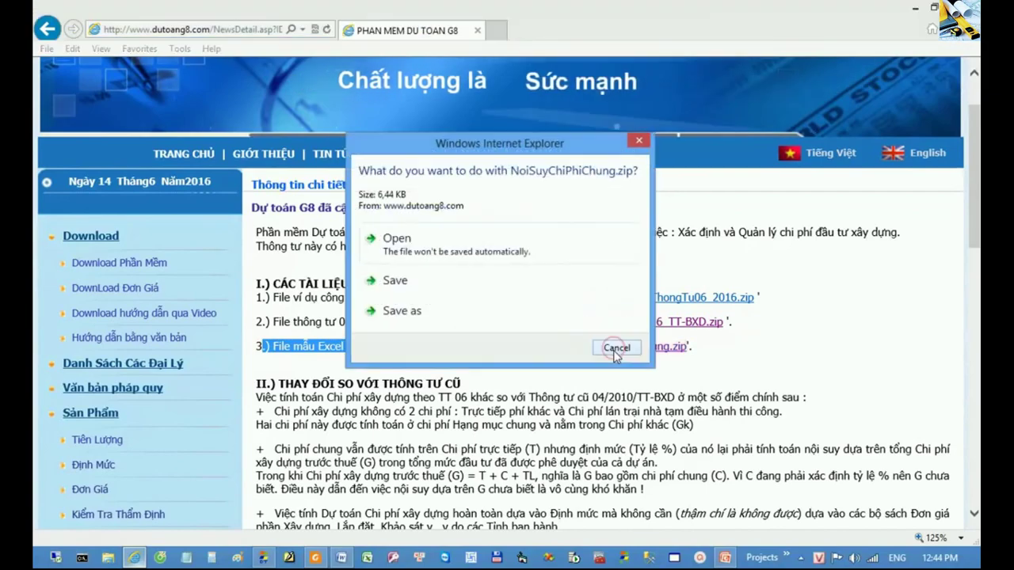
click(407, 313)
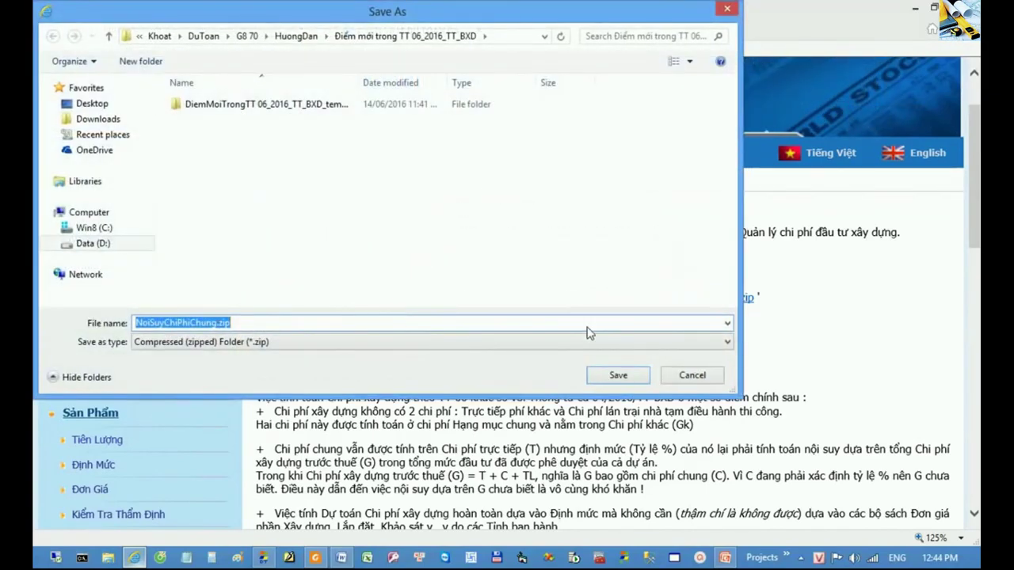
click(617, 376)
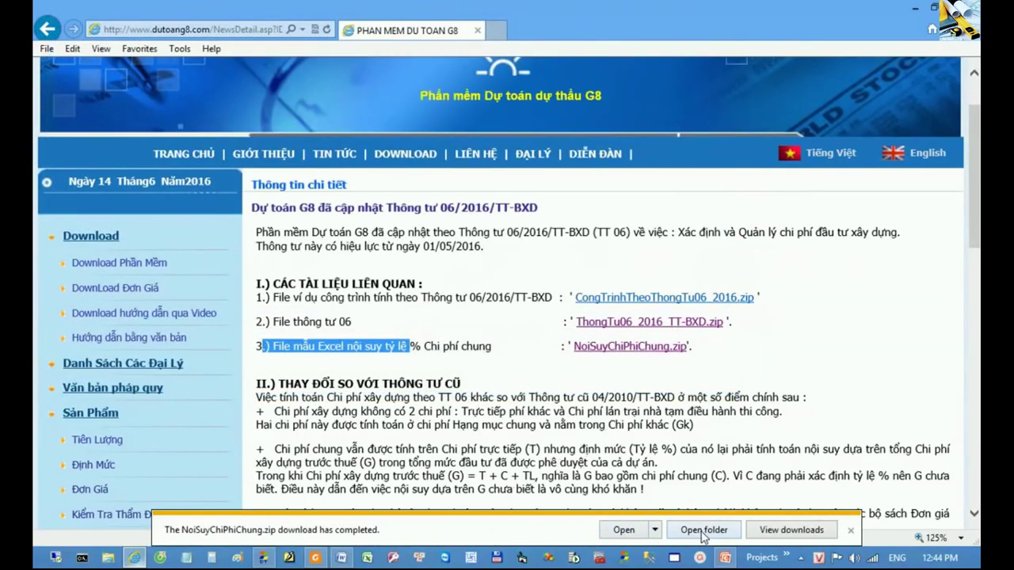
click(705, 531)
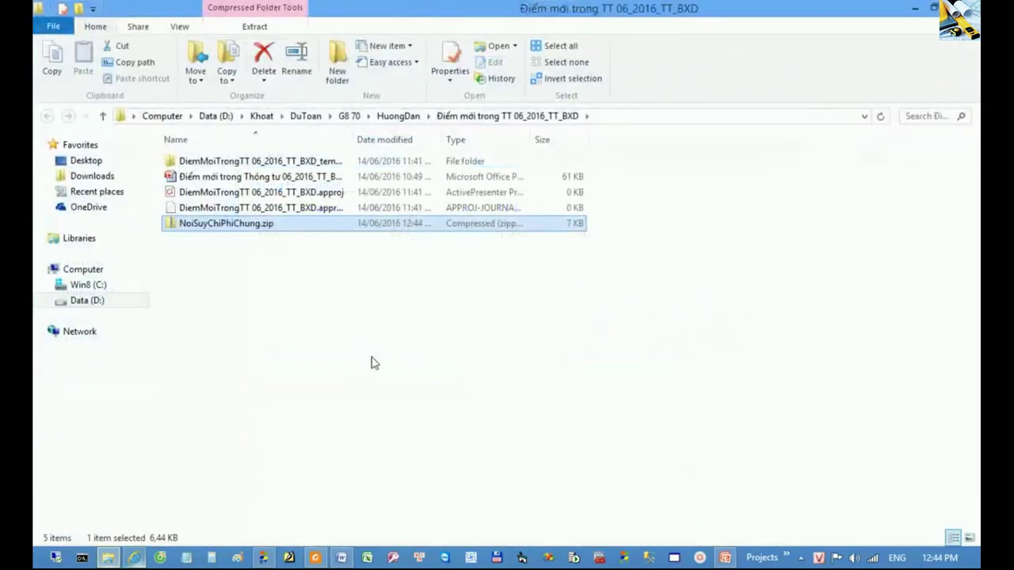
- Copy Noi suy Chi phi chung.xls out of NoiSuyChiPhiChung.zip into the Điểm mới trong TT 06_2016_TT_BXD folder
right_click(255, 230)
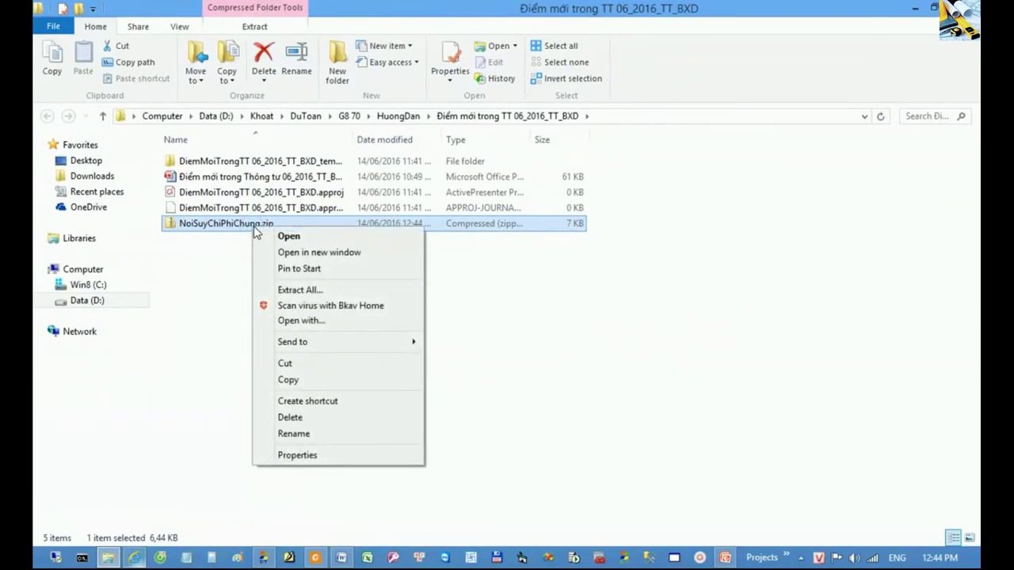
click(298, 236)
right_click(249, 164)
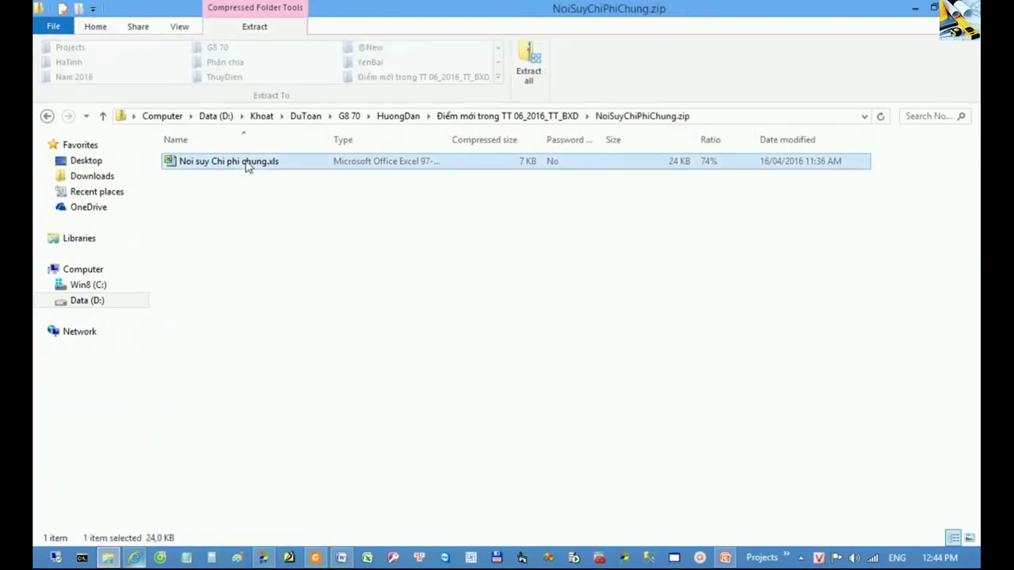
click(284, 209)
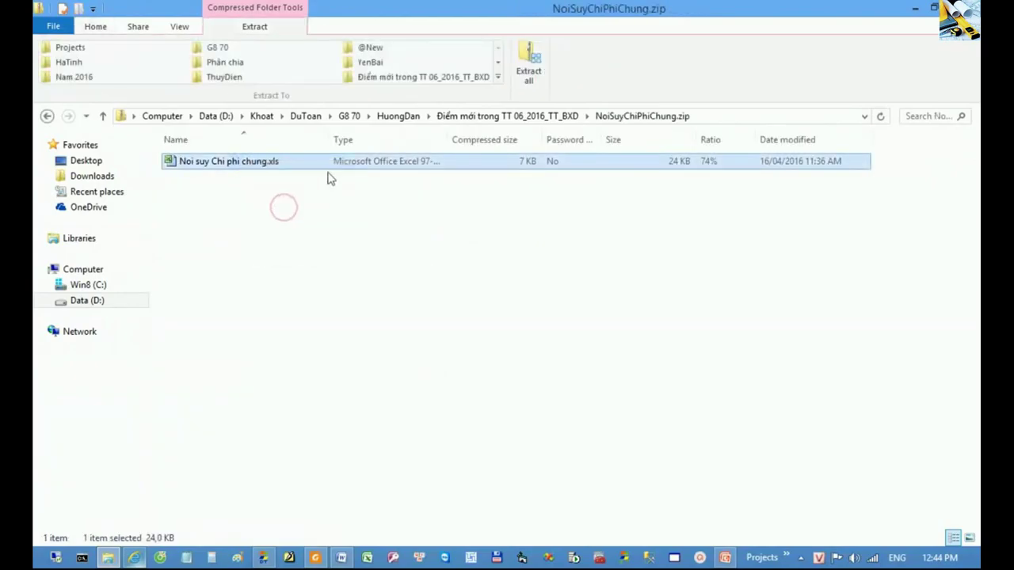
click(547, 117)
right_click(286, 291)
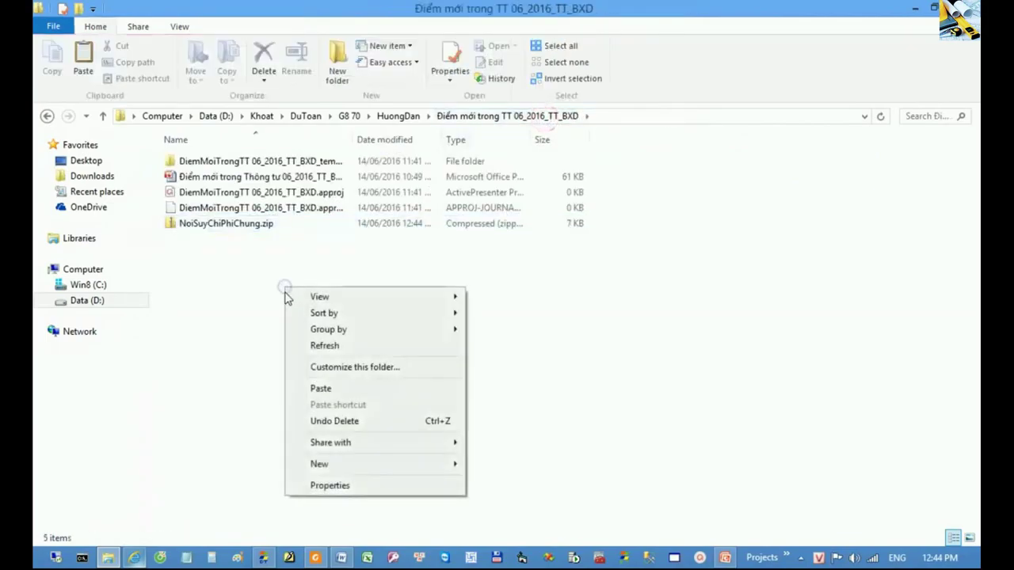
click(323, 389)
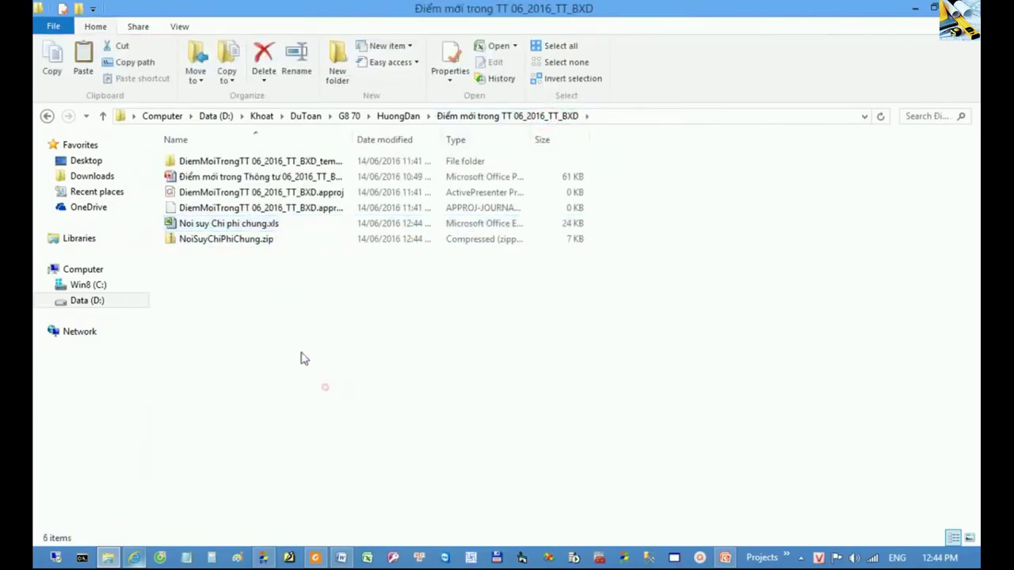
click(253, 240)
right_click(254, 243)
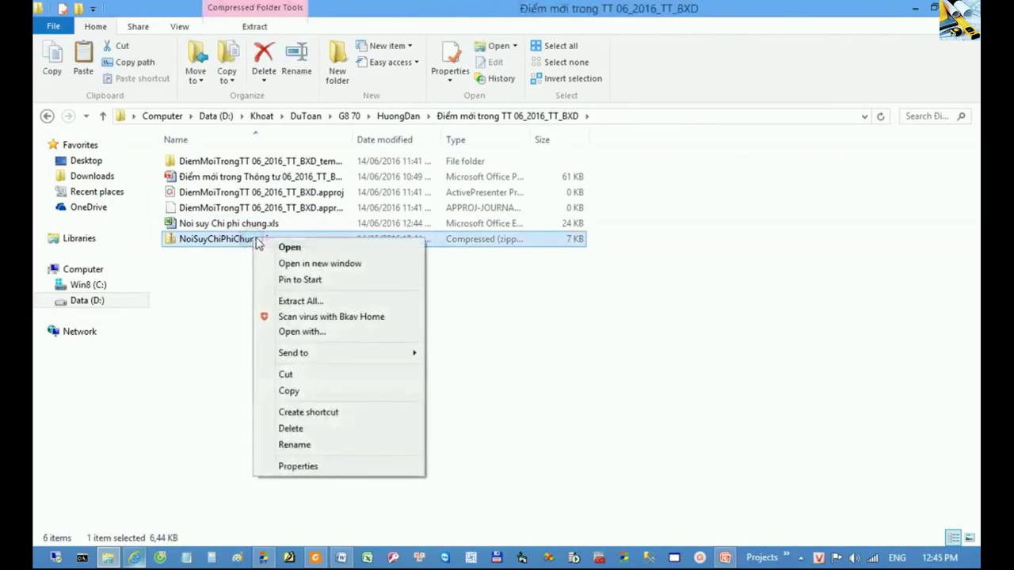
click(246, 226)
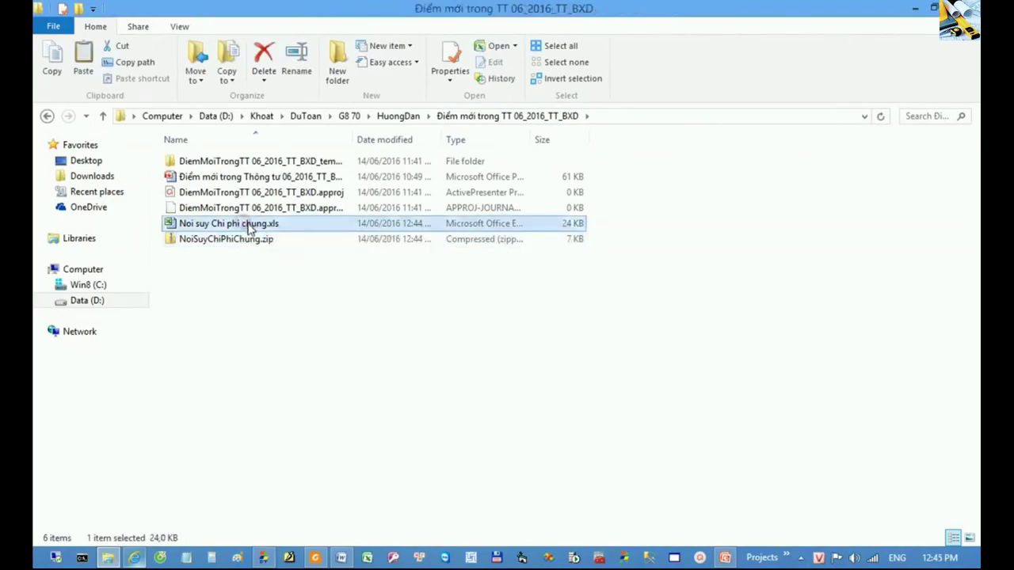
click(249, 240)
right_click(249, 241)
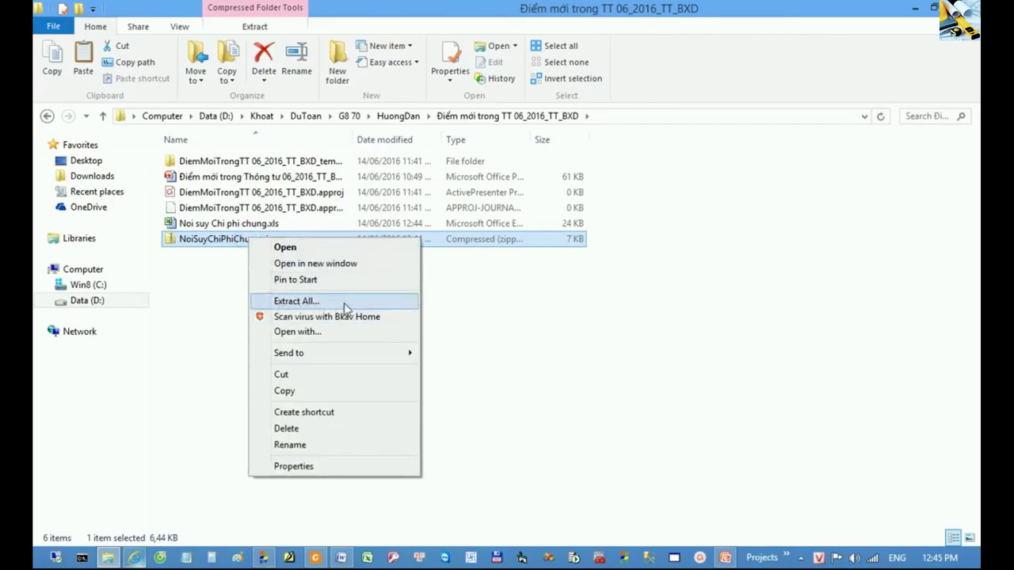
click(510, 316)
- Open the extracted Noi suy Chi phi chung.xls in Excel and locate the pre-tax construction cost row below the Bảng 3.7 rates
click(264, 227)
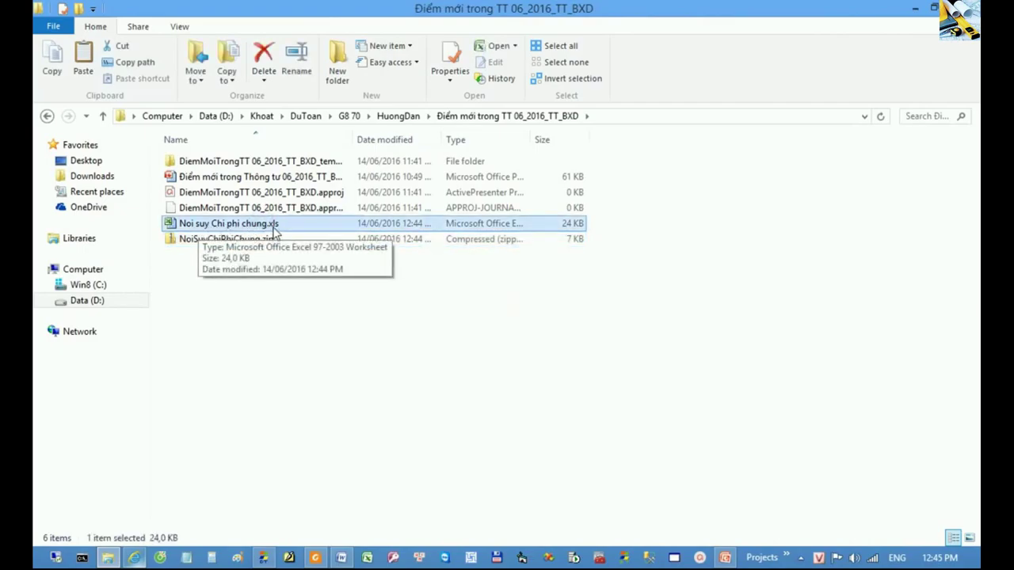
double_click(273, 226)
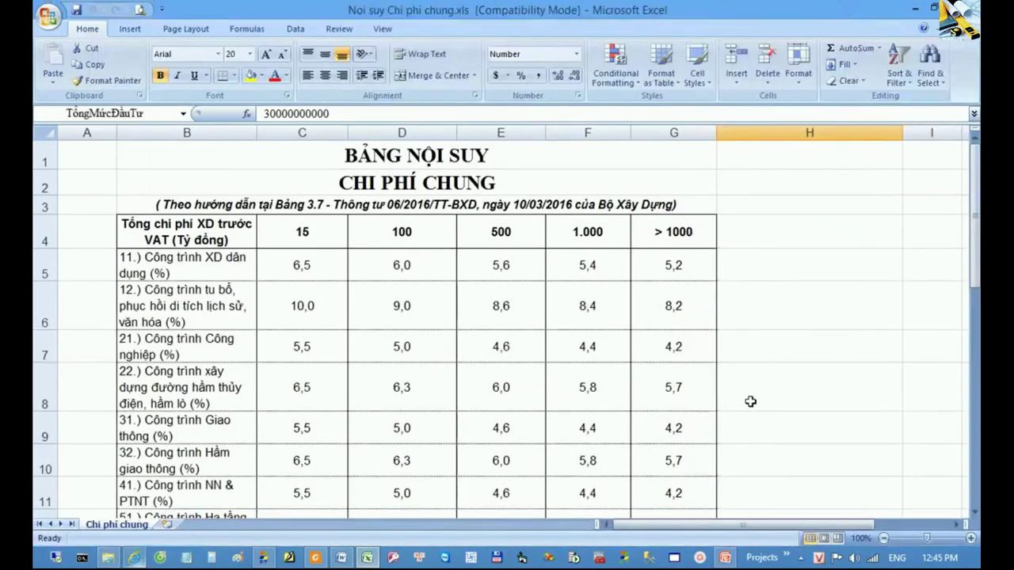
click(750, 402)
scroll(750, 402, down, 2)
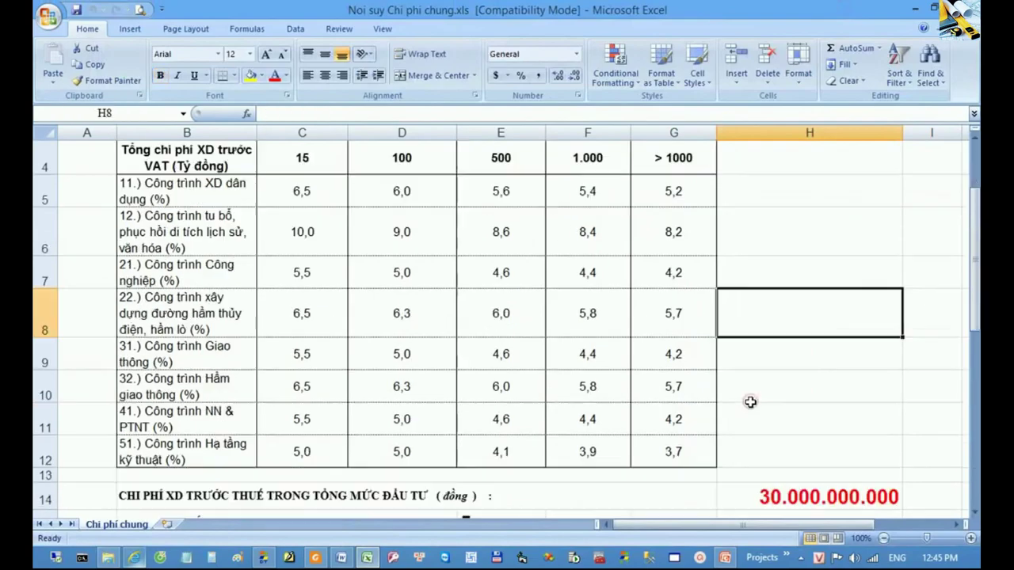
click(770, 383)
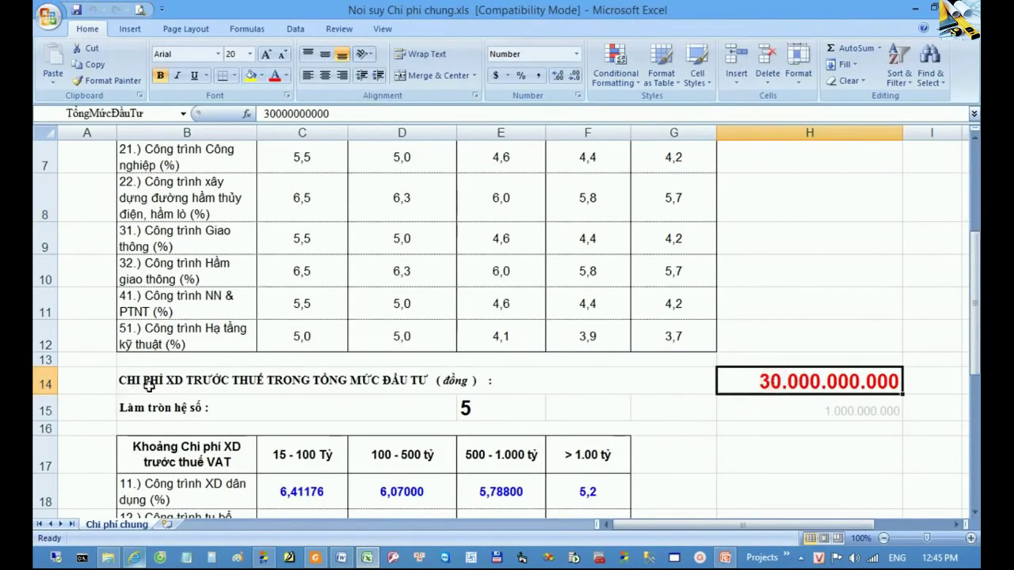
click(349, 385)
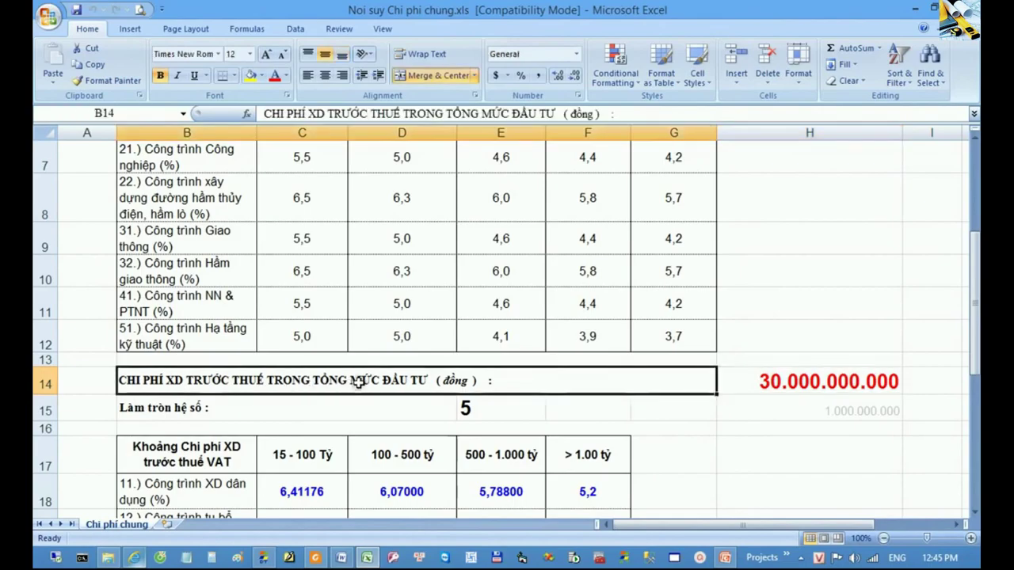
- Replace the pre-tax construction cost in H14 with 57.878.186.086, copied from the TỔNG CỘNG row of TH chi phí XD in Dự toán G8
click(822, 386)
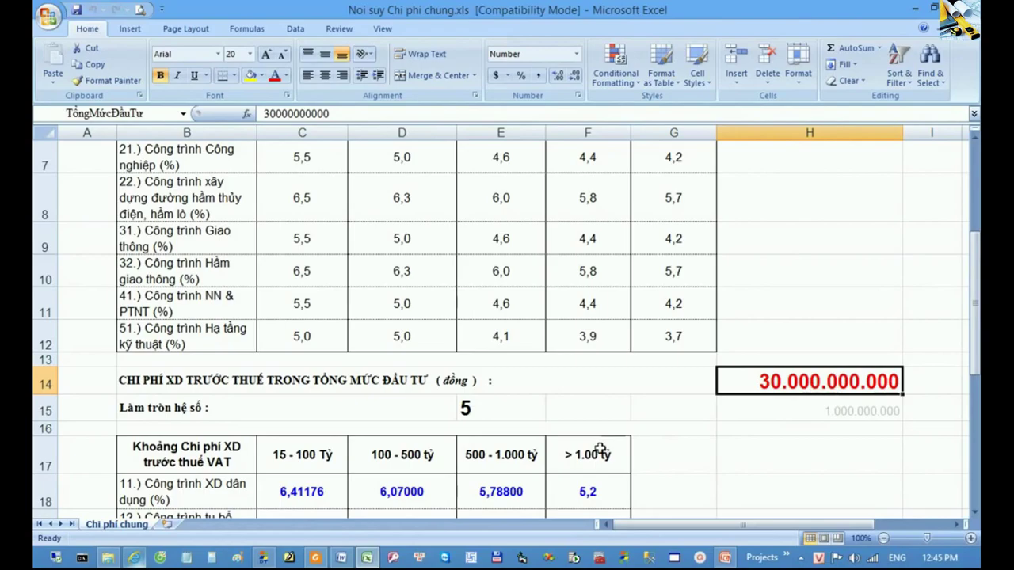
key(Delete)
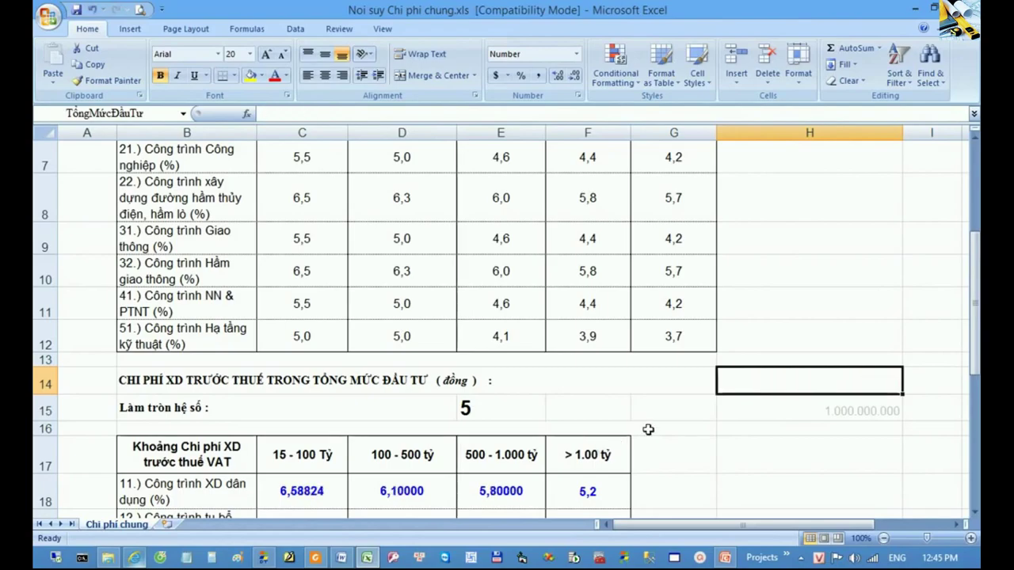
click(270, 559)
click(277, 262)
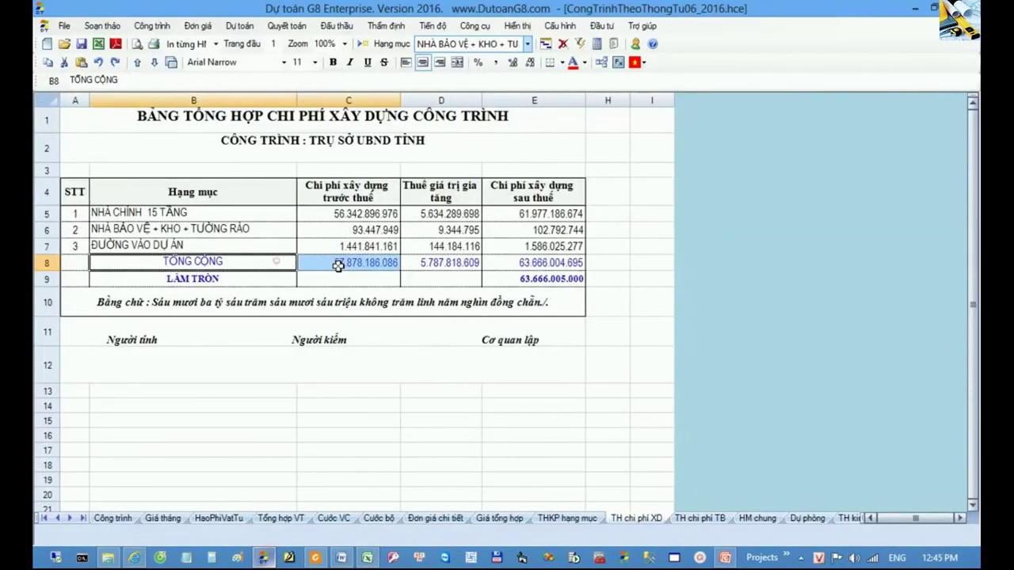
click(344, 264)
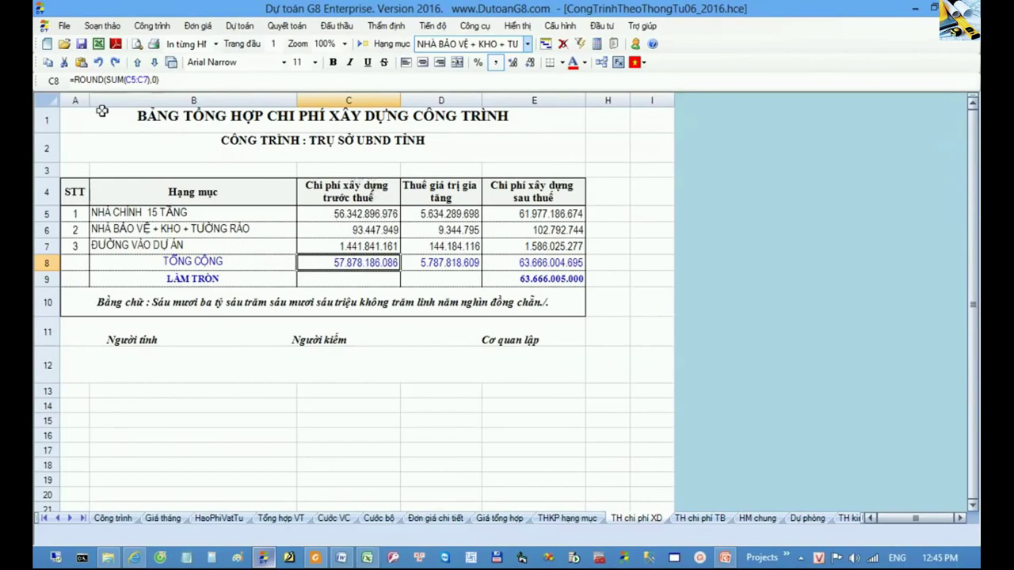
click(47, 62)
click(368, 559)
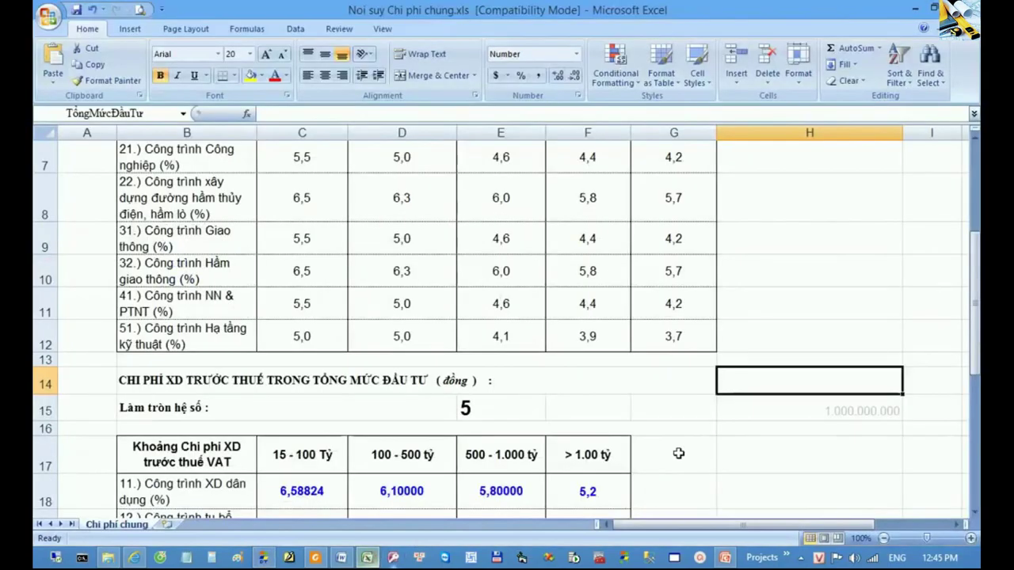
click(784, 386)
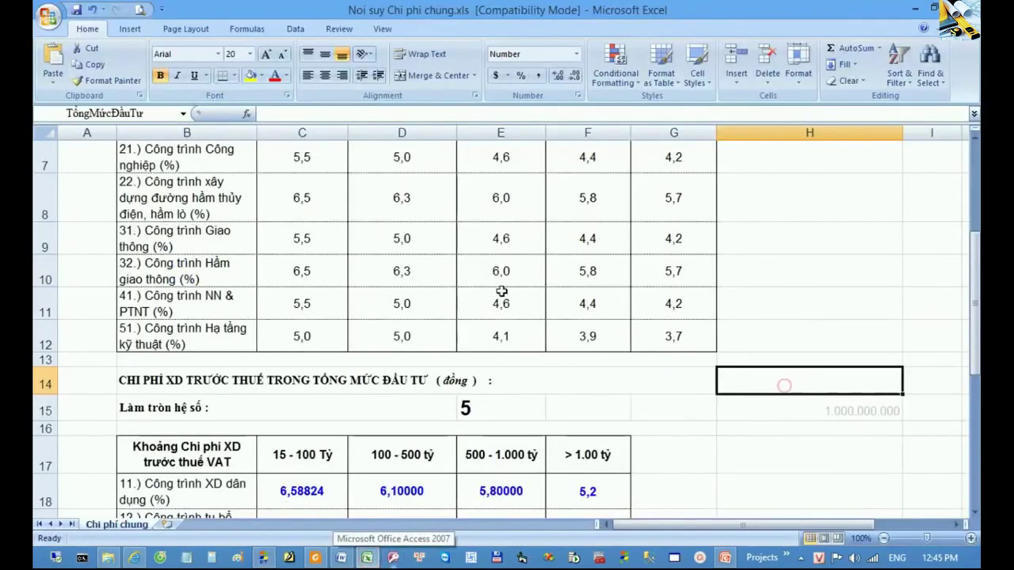
click(52, 62)
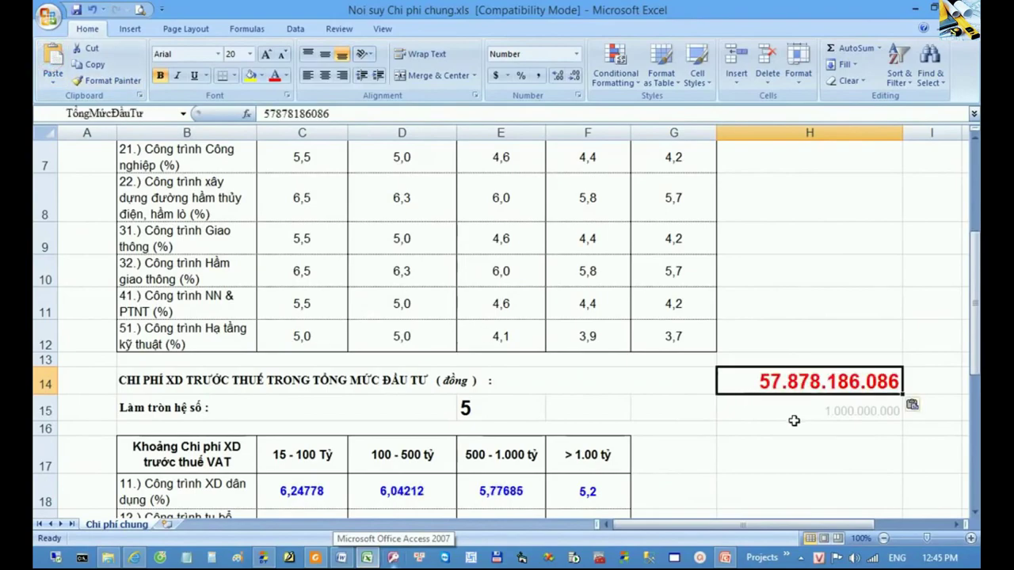
- Check H14 against the pre-tax TỔNG CỘNG in Dự toán G8, and examine the 15 - 100 Tỷ column in the Excel interpolation table
click(784, 384)
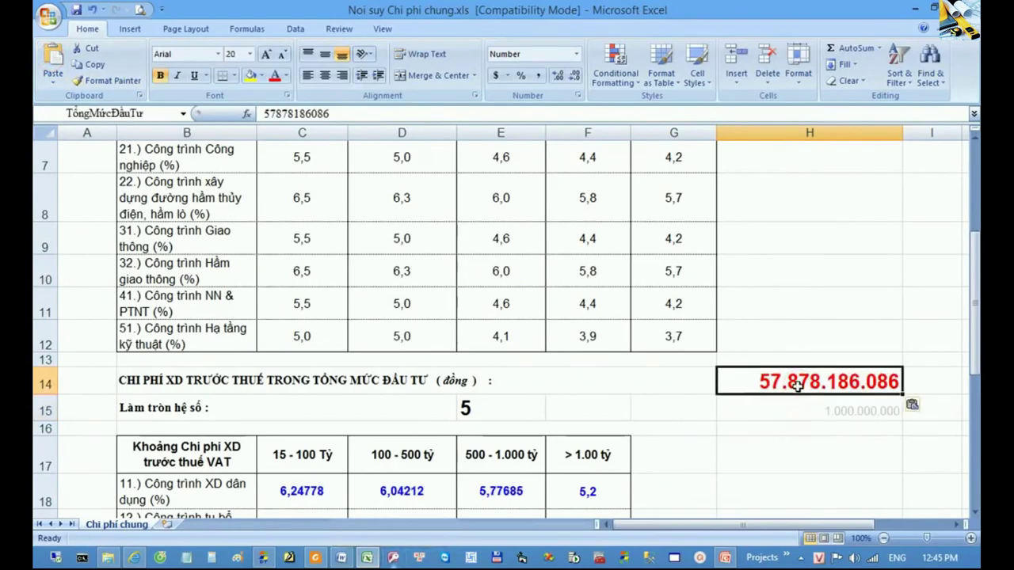
click(265, 558)
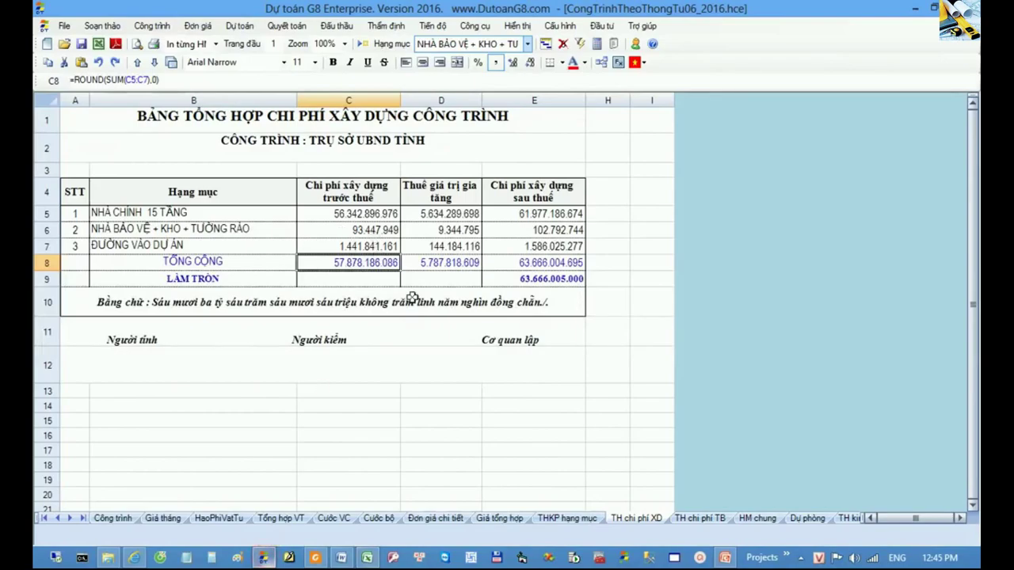
click(369, 556)
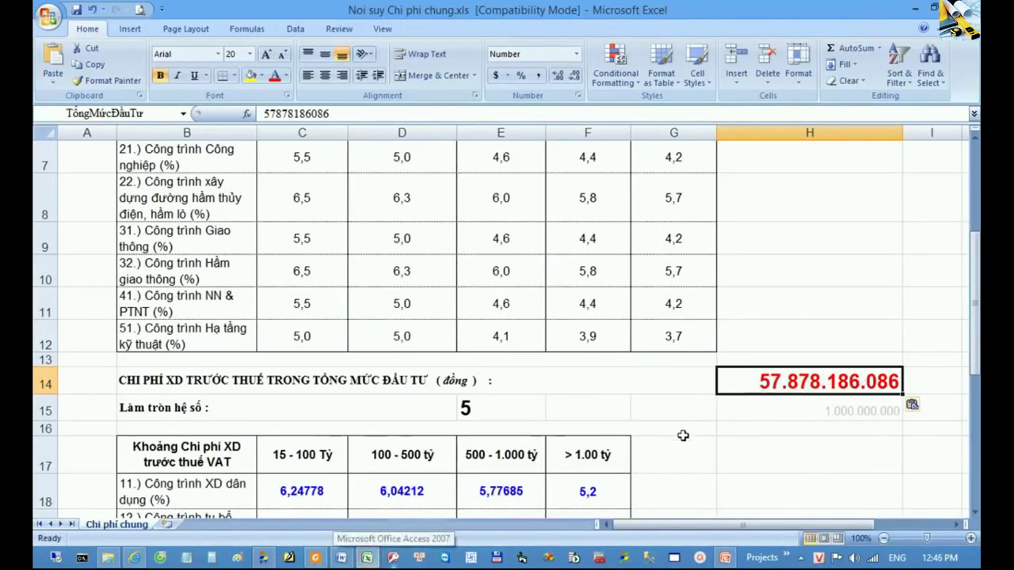
drag(302, 454, 302, 491)
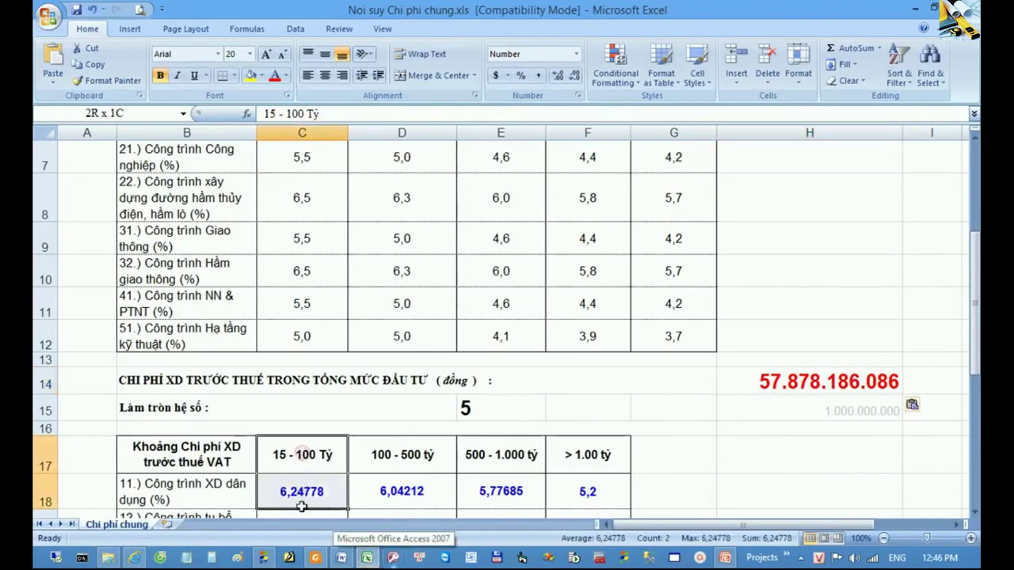
scroll(310, 497, down, 1)
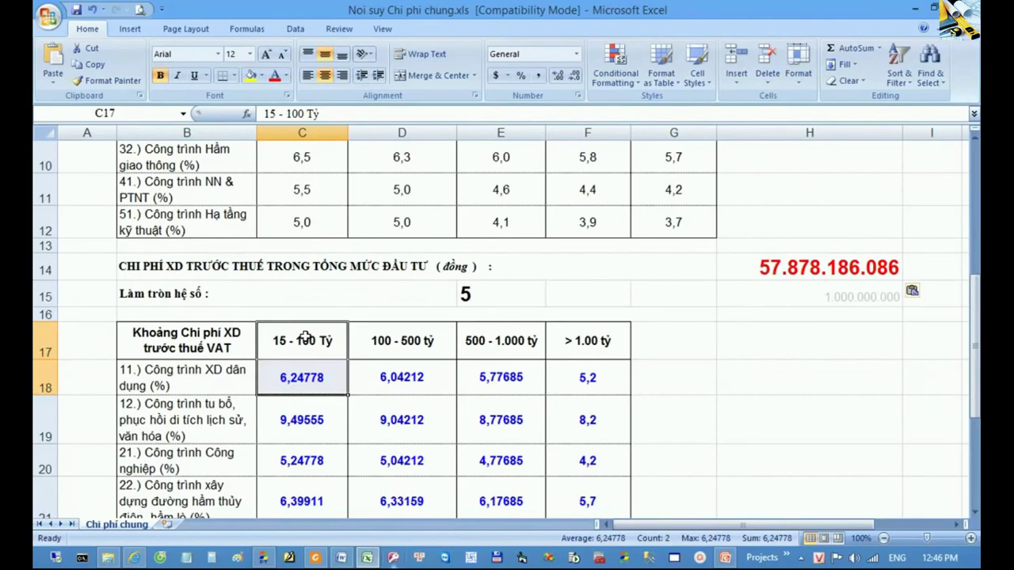
drag(306, 336, 306, 483)
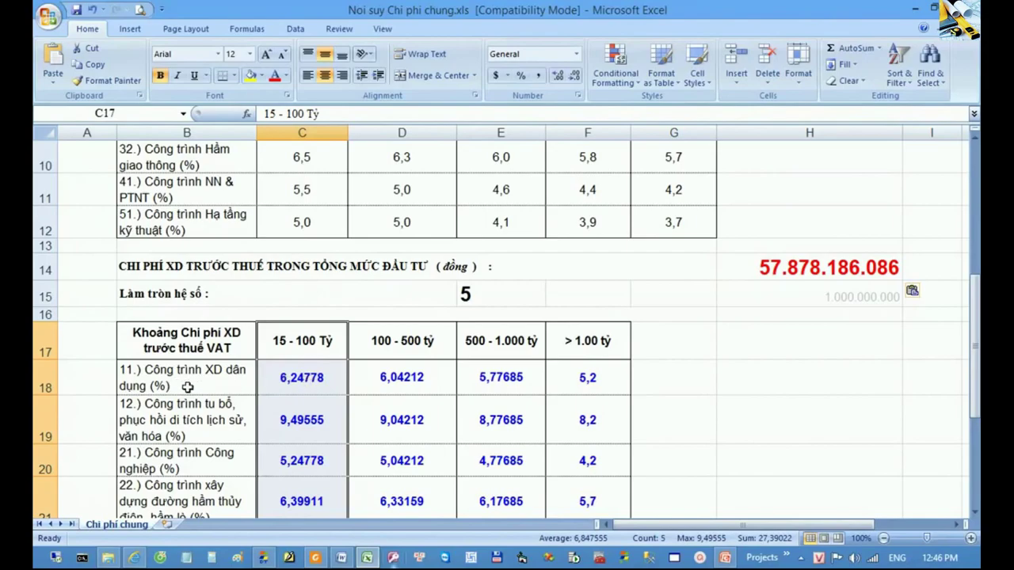
- Switch to Dự toán G8 and locate the CHI PHÍ CHUNG row for NHÀ CHÍNH 15 TẦNG on the THKP hạng mục sheet
click(262, 557)
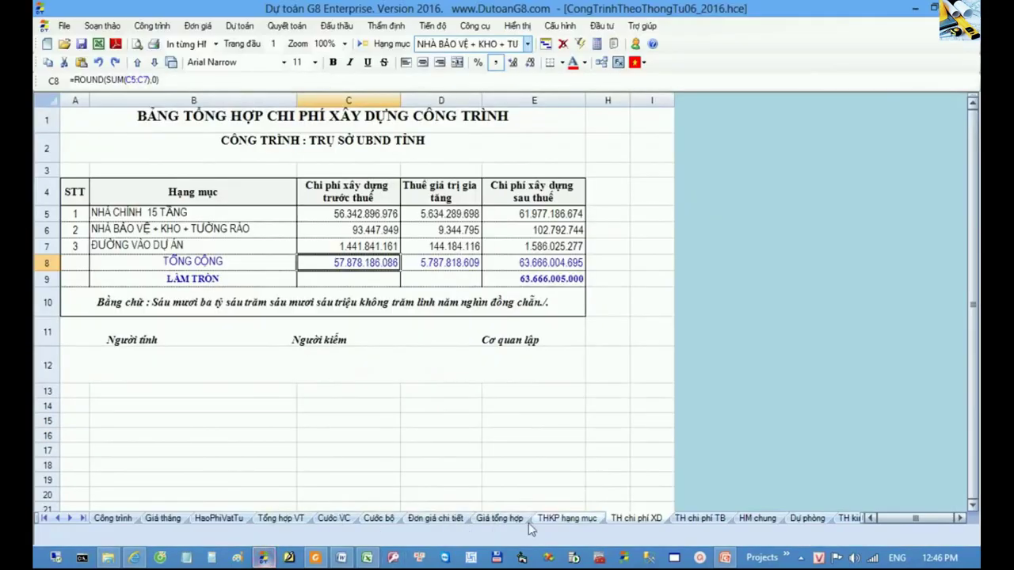
click(564, 520)
drag(400, 147, 458, 211)
click(393, 364)
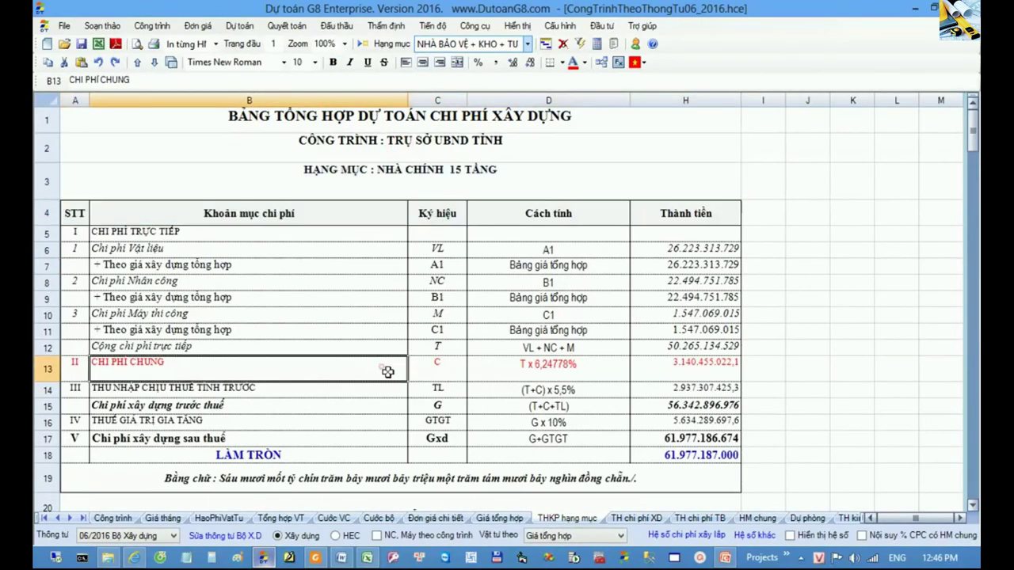
- Compare Excel's 15 - 100 Tỷ rate for Công trình XD dân dụng with the CHI PHÍ CHUNG rate in Dự toán G8
key(alt+Tab)
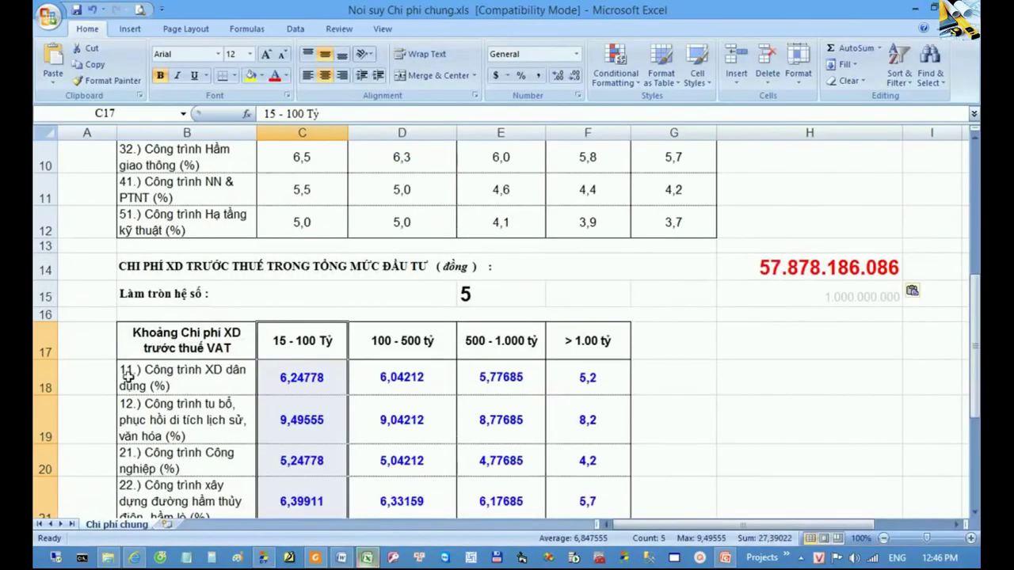
drag(71, 381, 297, 381)
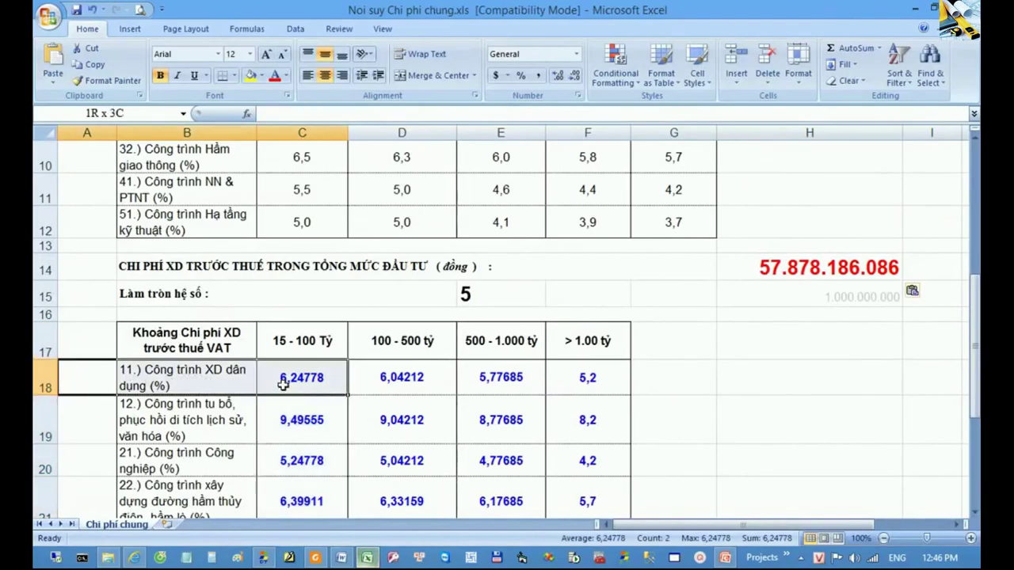
click(303, 381)
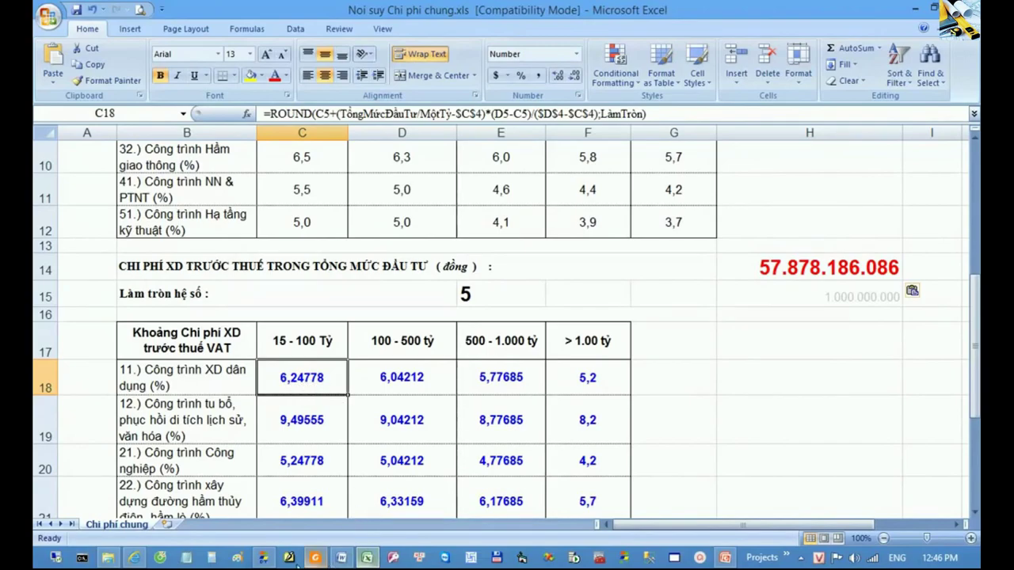
click(263, 558)
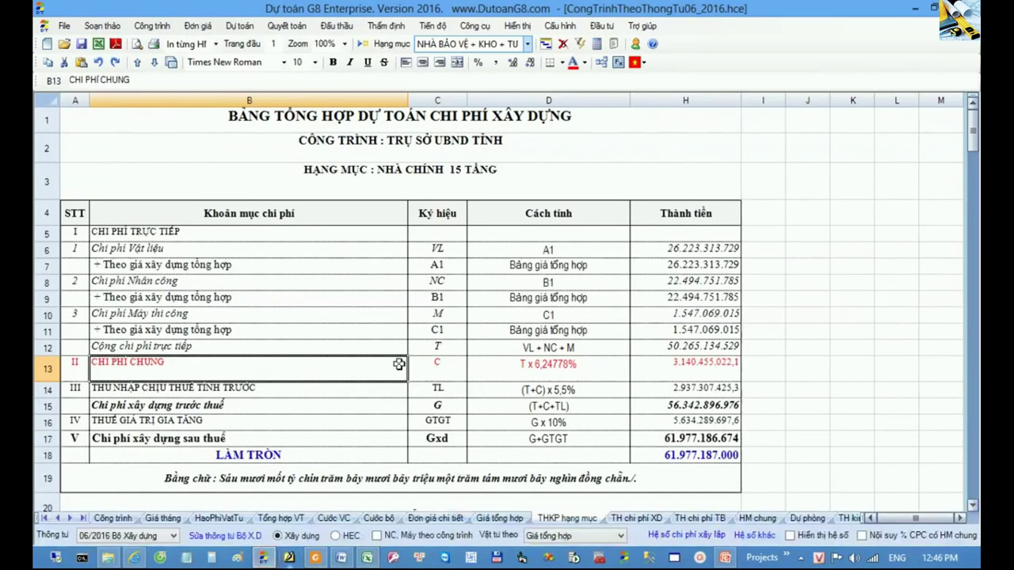
drag(427, 365, 486, 367)
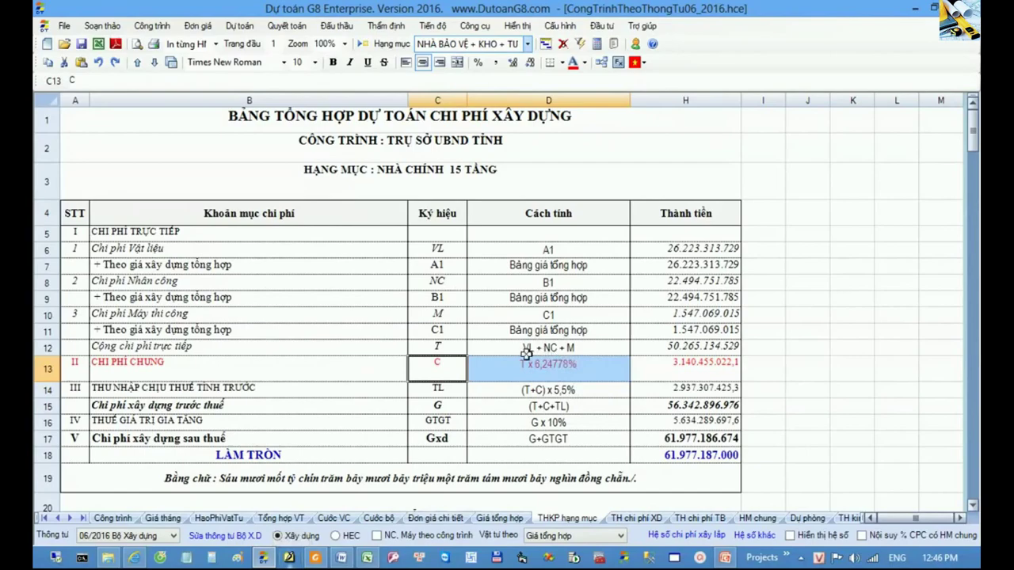
click(369, 557)
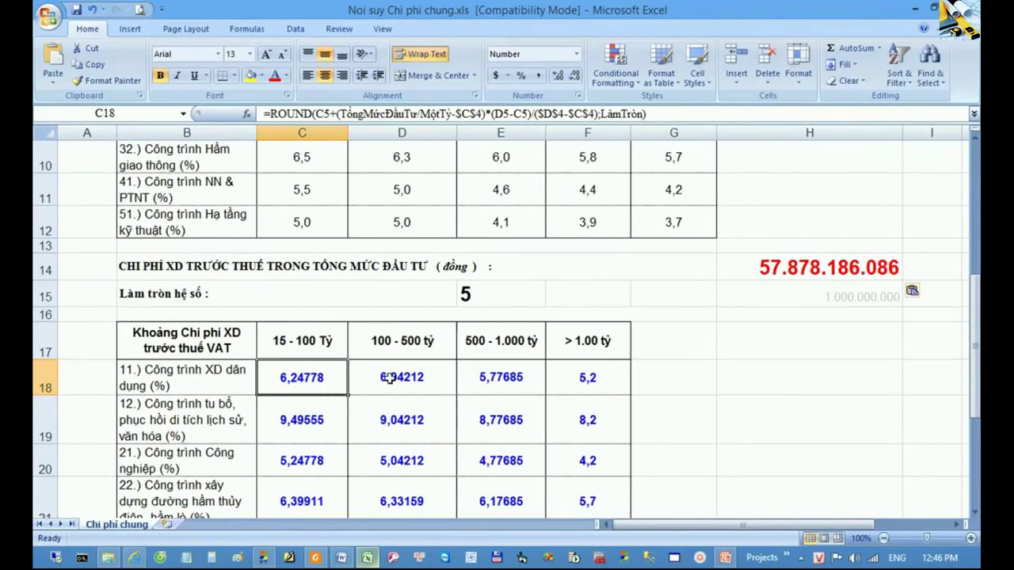
- Trace the cells referenced by the interpolation formula in C18 up to the Bảng 3.7 rates, leaving the formula unedited
scroll(325, 380, up, 2)
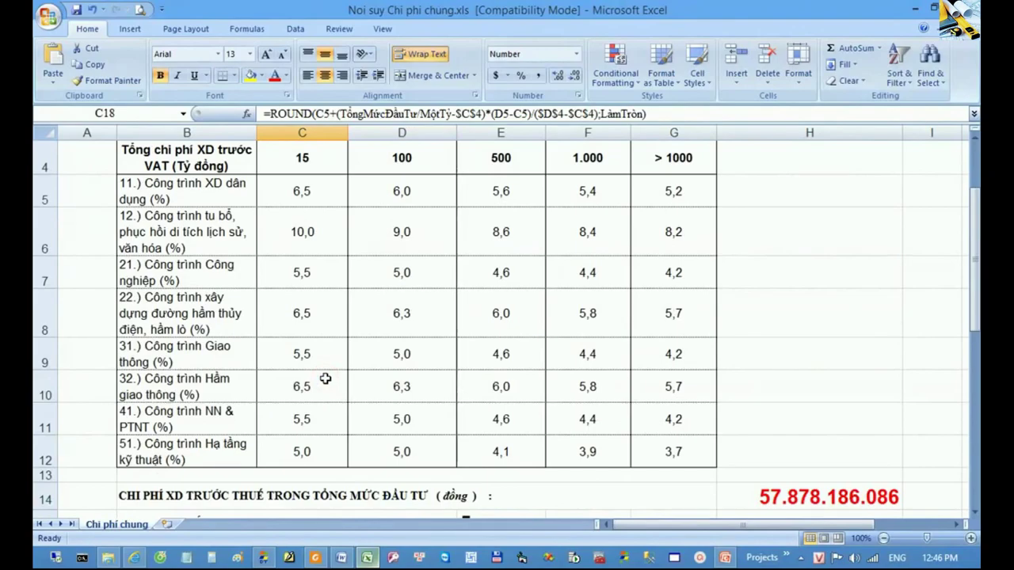
scroll(325, 379, down, 1)
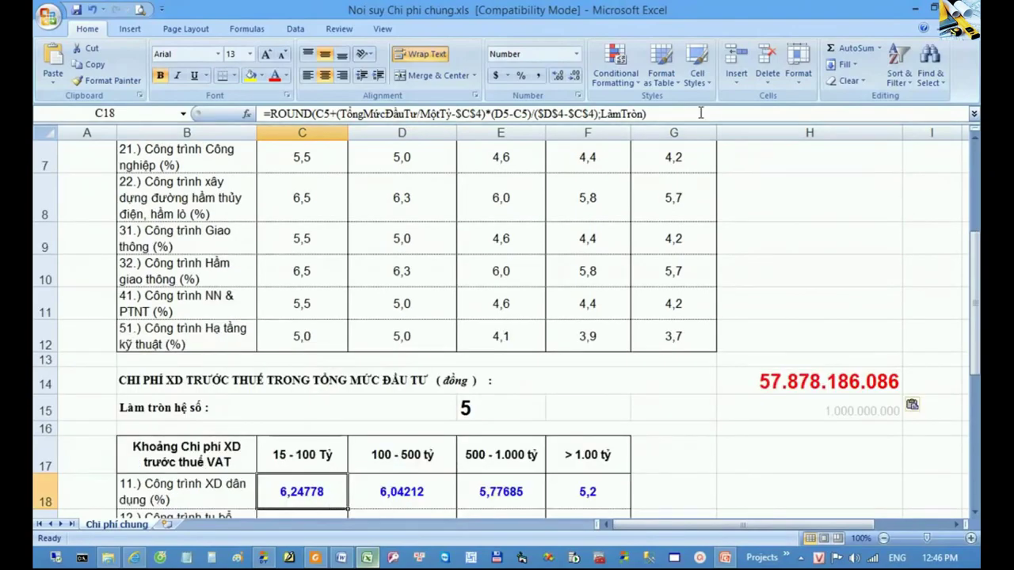
key(F2)
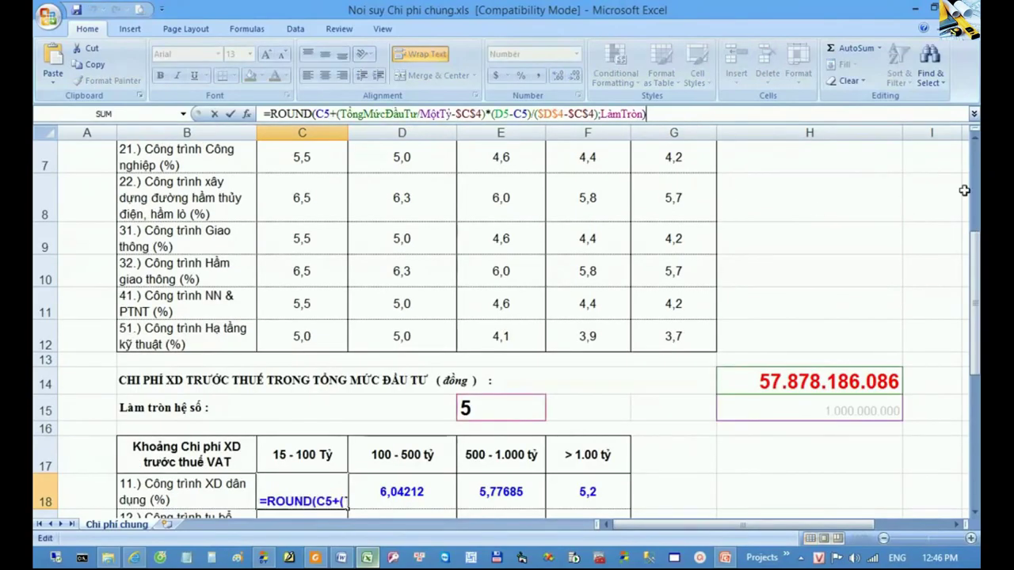
click(974, 137)
click(974, 137)
click(974, 137)
click(974, 137)
click(975, 137)
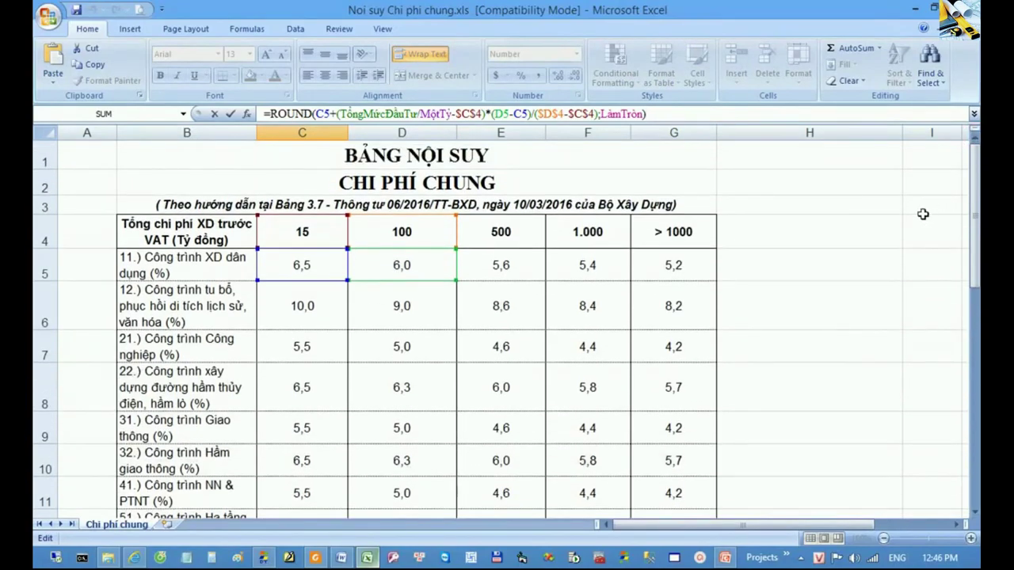
click(446, 162)
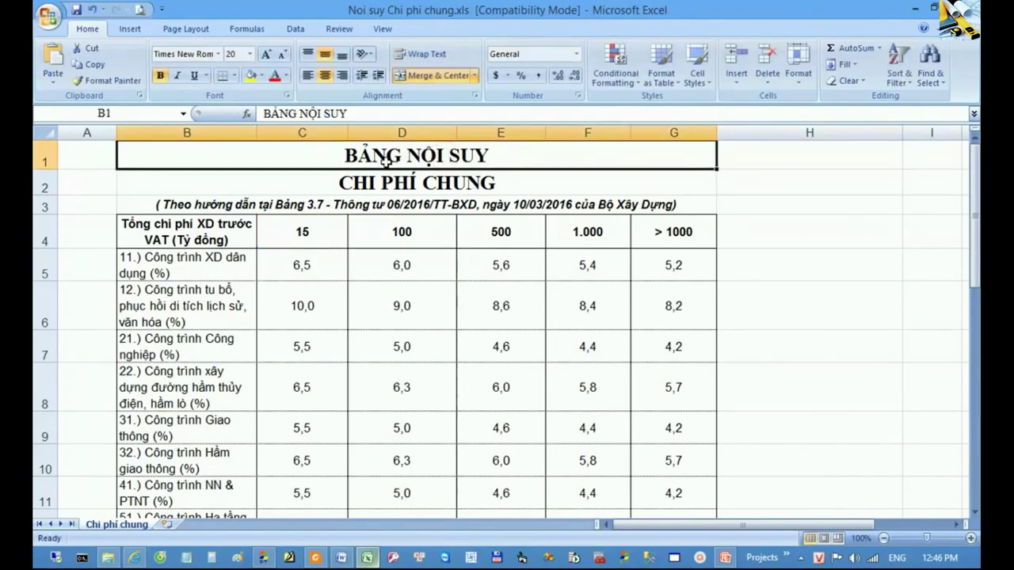
- Review the interpolated overhead rates for all project types, and close Noi suy Chi phi chung.xls without saving
click(346, 377)
scroll(344, 372, down, 4)
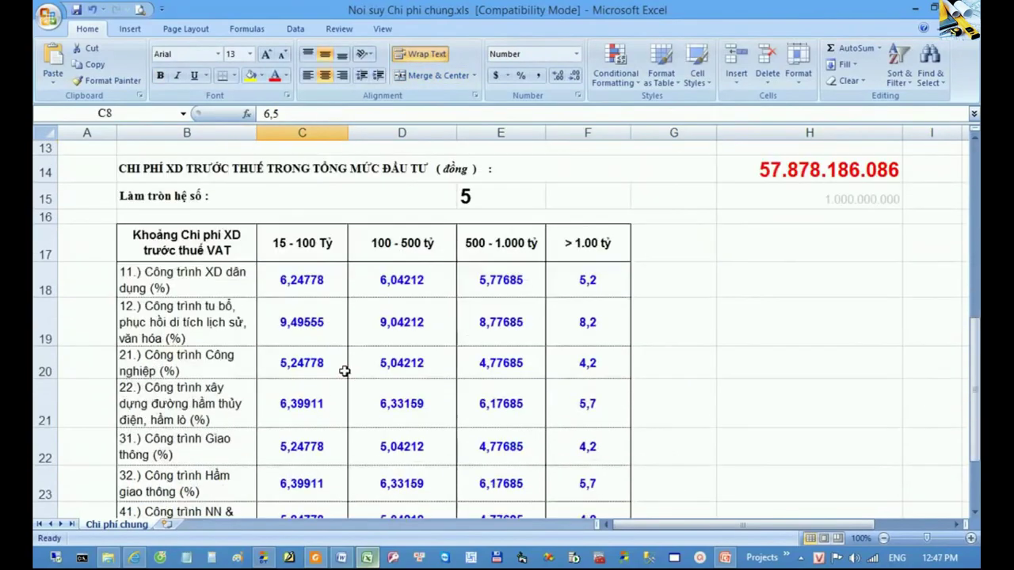
drag(311, 271, 565, 451)
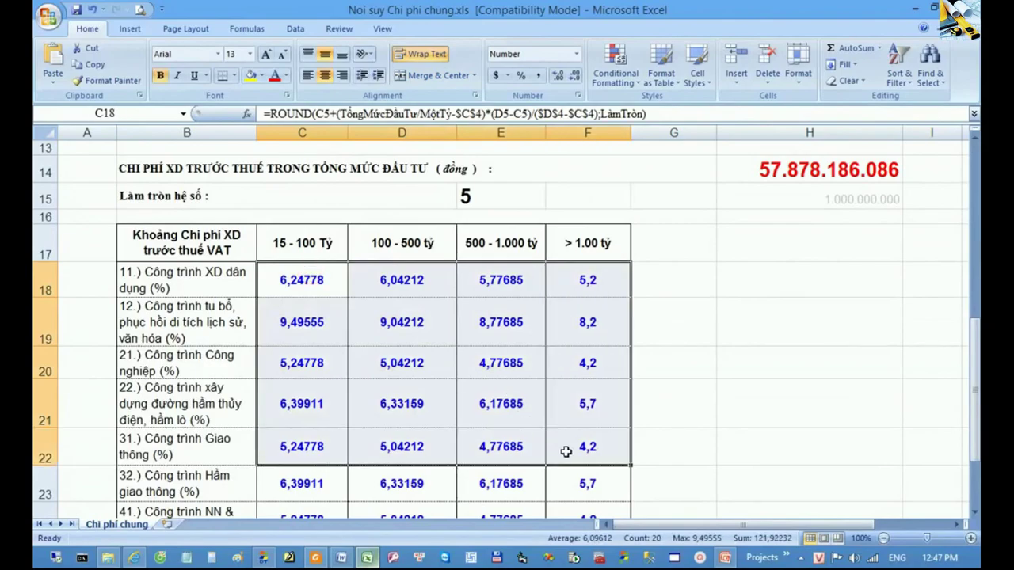
scroll(565, 451, down, 2)
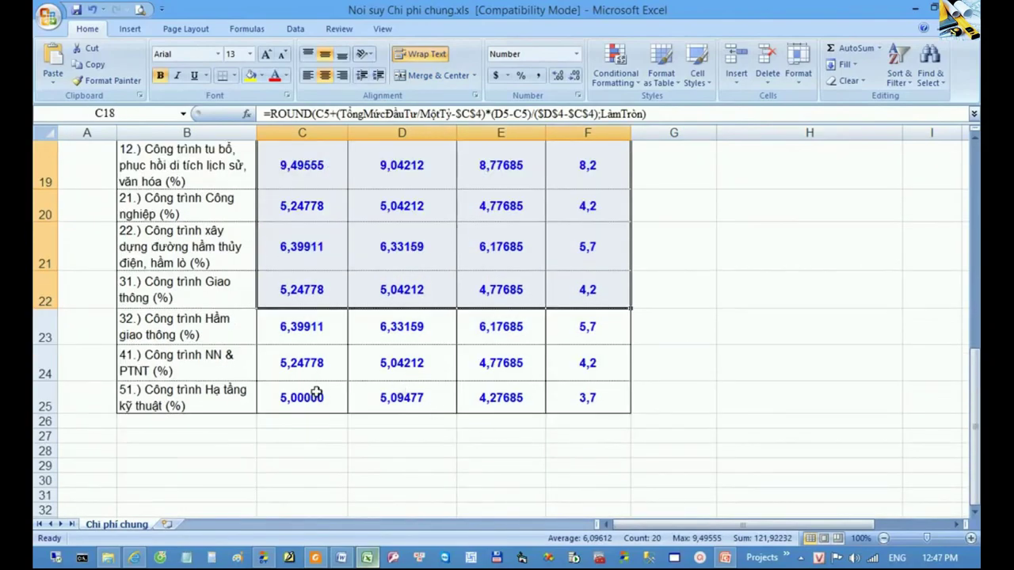
drag(316, 393, 309, 174)
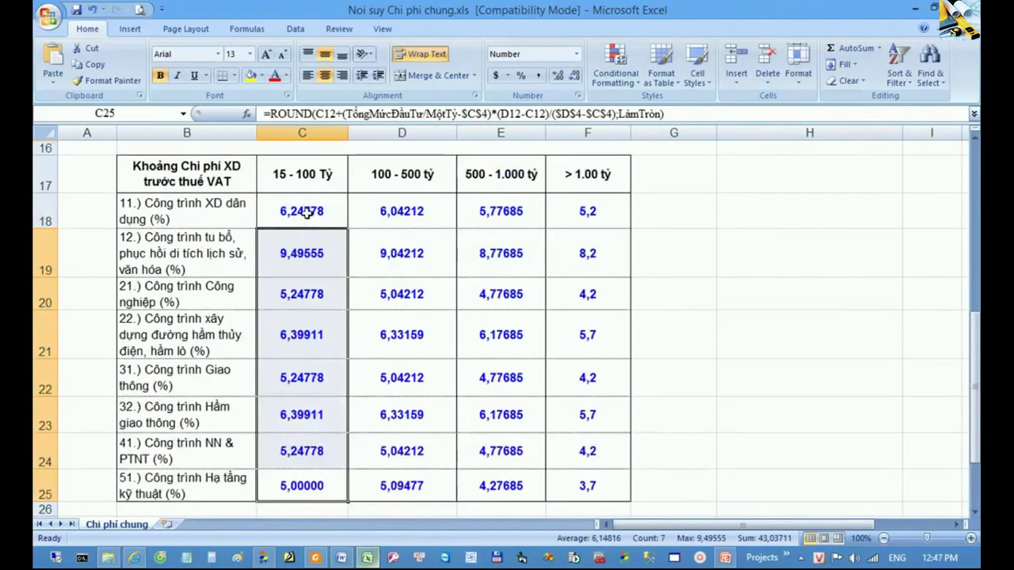
click(307, 212)
scroll(385, 315, up, 1)
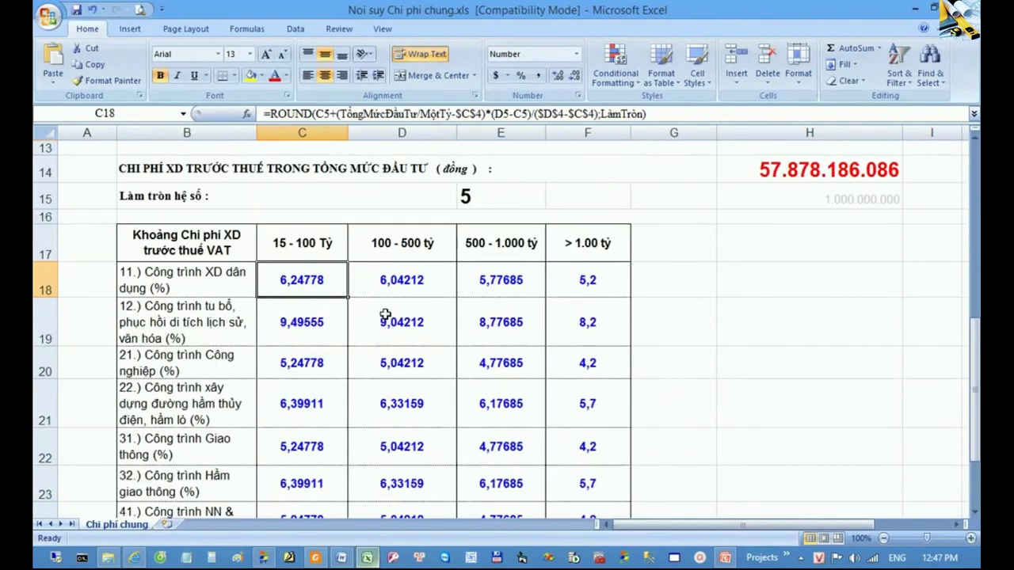
key(alt+F4)
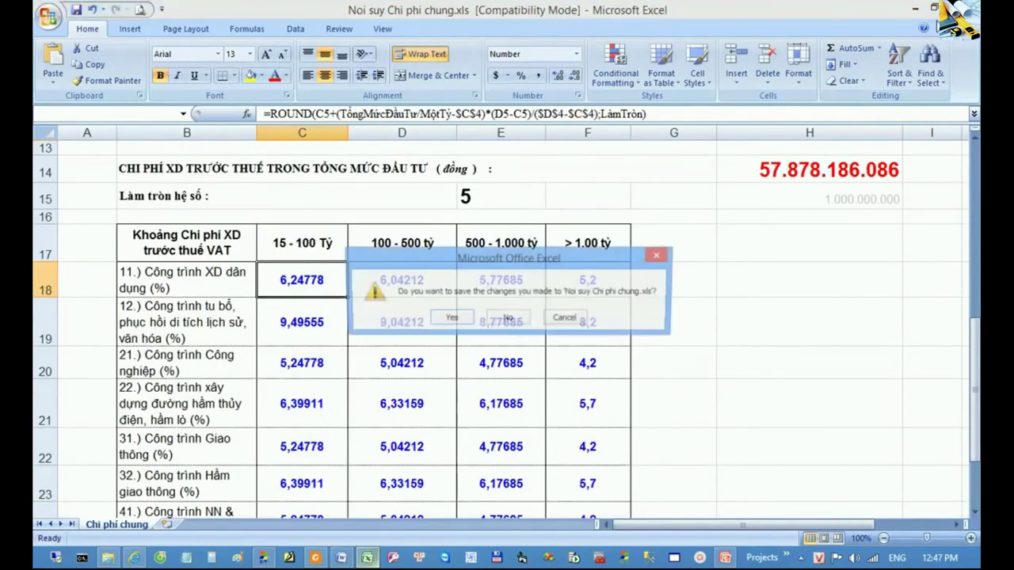
click(513, 320)
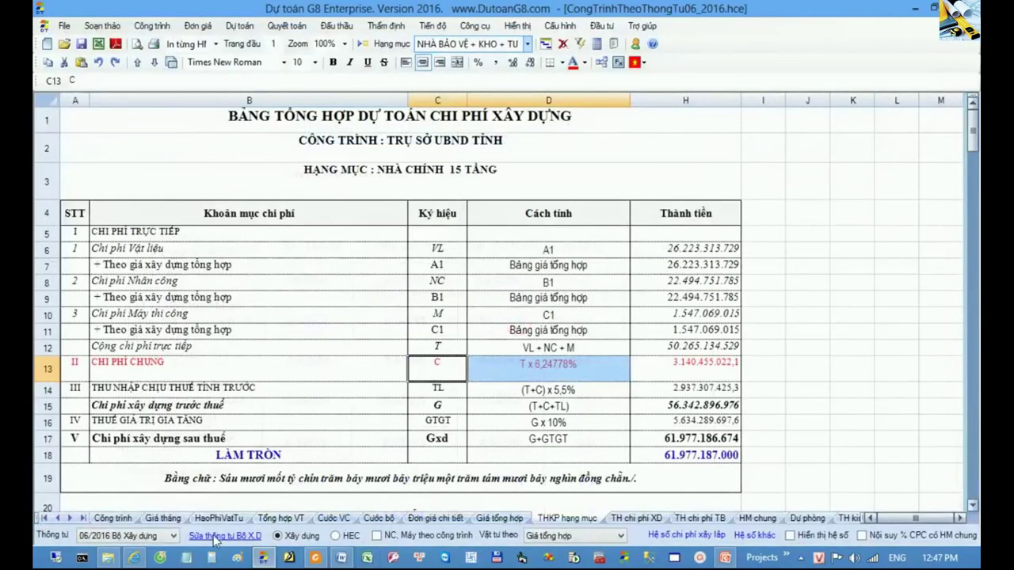
- On dutoang8.com, reopen the news article on Thông tư 06/2016/TT-BXD and highlight the line offering the Excel overhead interpolation template
click(135, 556)
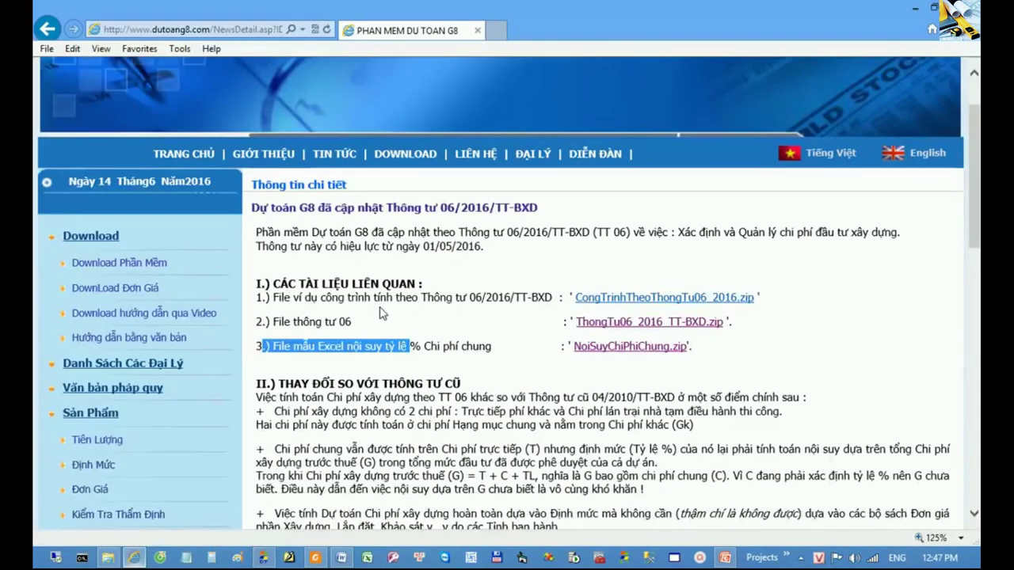
click(333, 154)
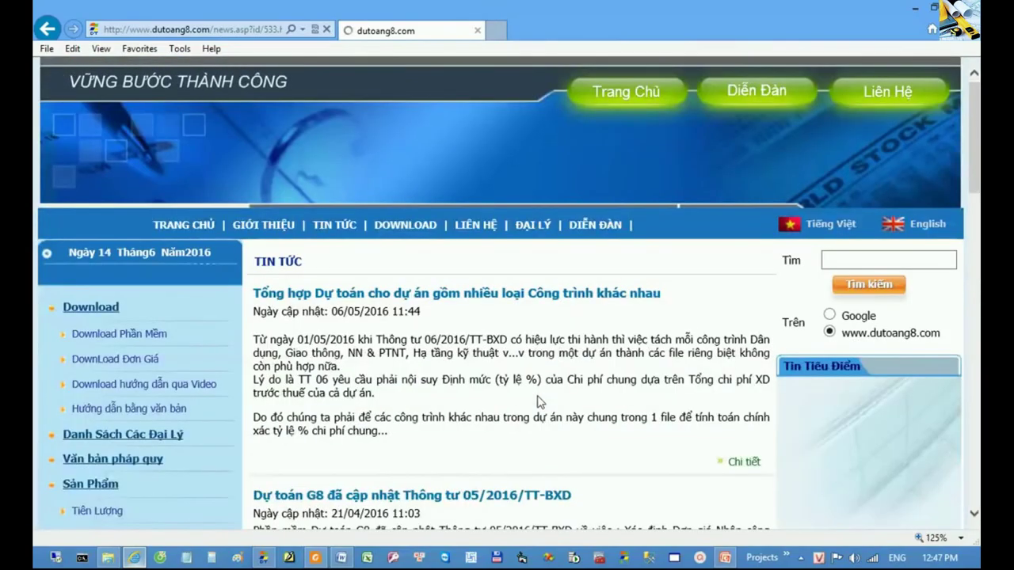
scroll(434, 386, down, 2)
scroll(434, 387, down, 1)
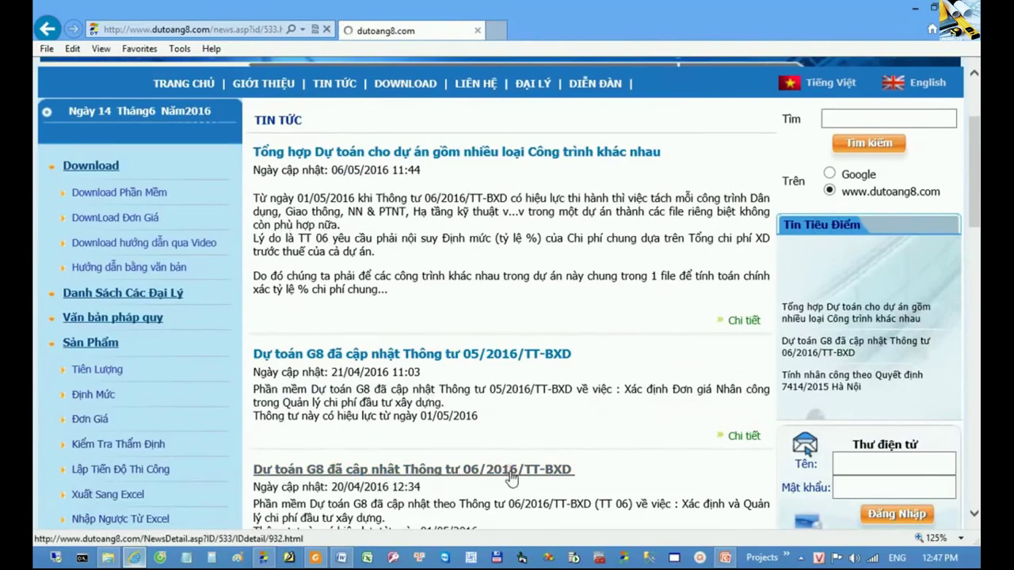
click(510, 476)
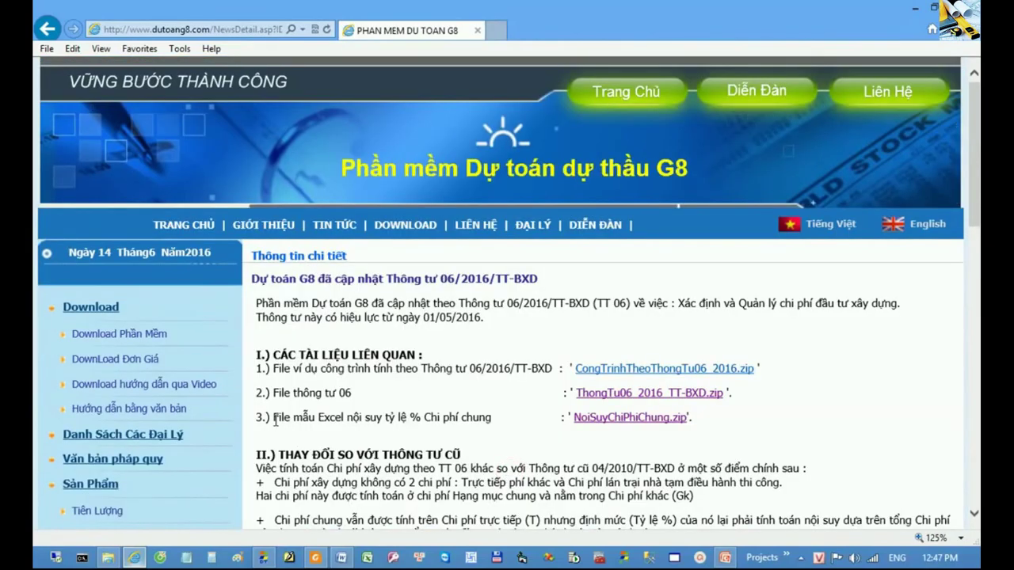
drag(274, 418, 560, 418)
click(593, 466)
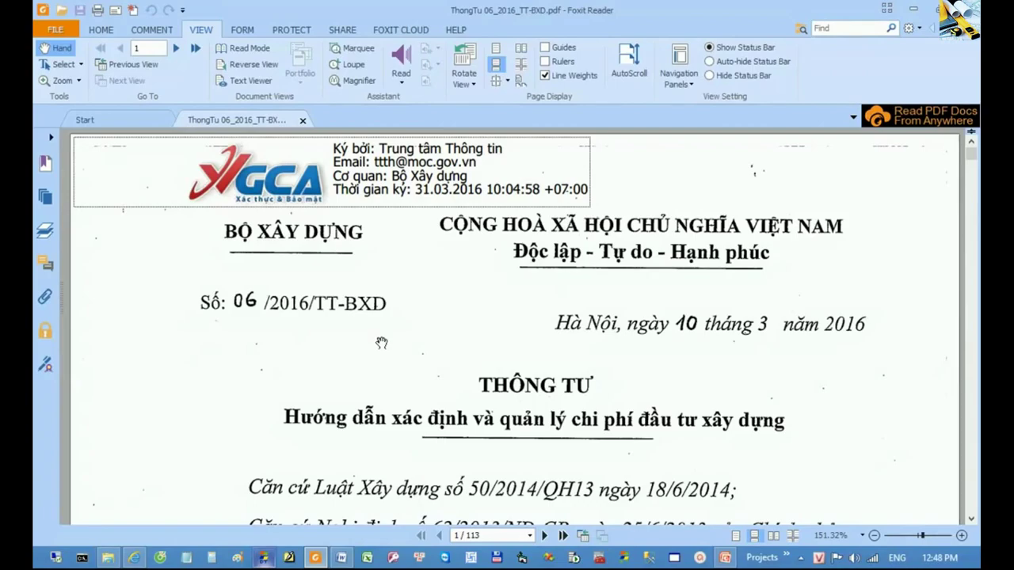
- Go to page 38 of the ThongTu 06_2016_TT-BXD PDF and find Chi phí hạng mục chung under Chi phí khác in Bảng 2.1
click(467, 536)
text(38)
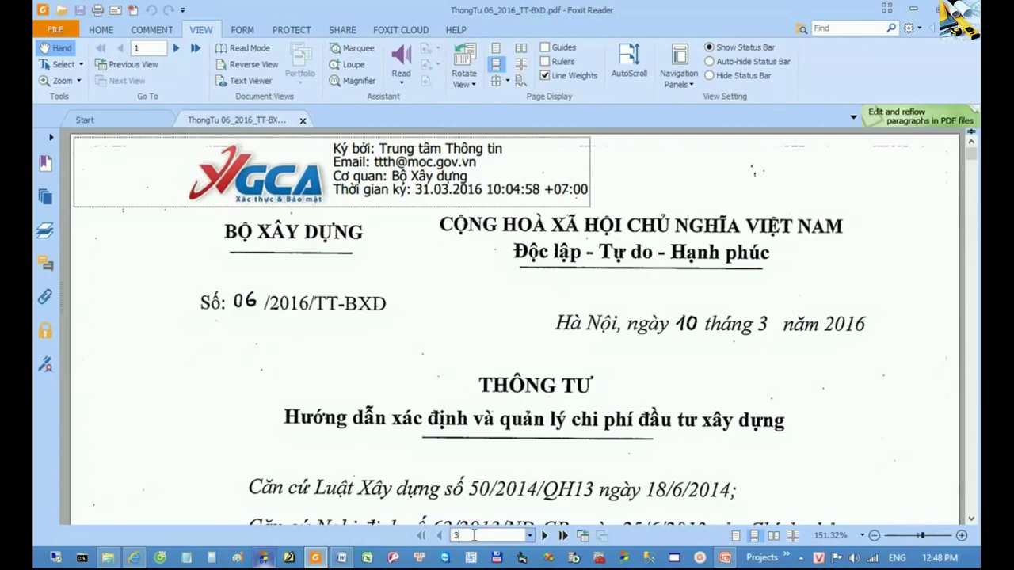
key(Return)
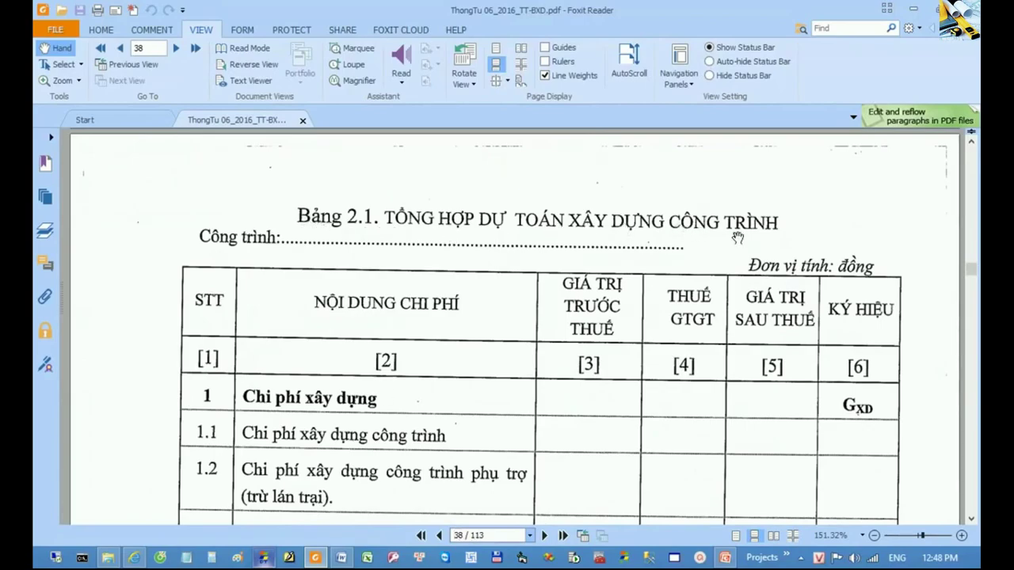
drag(674, 360, 666, 229)
scroll(583, 309, down, 5)
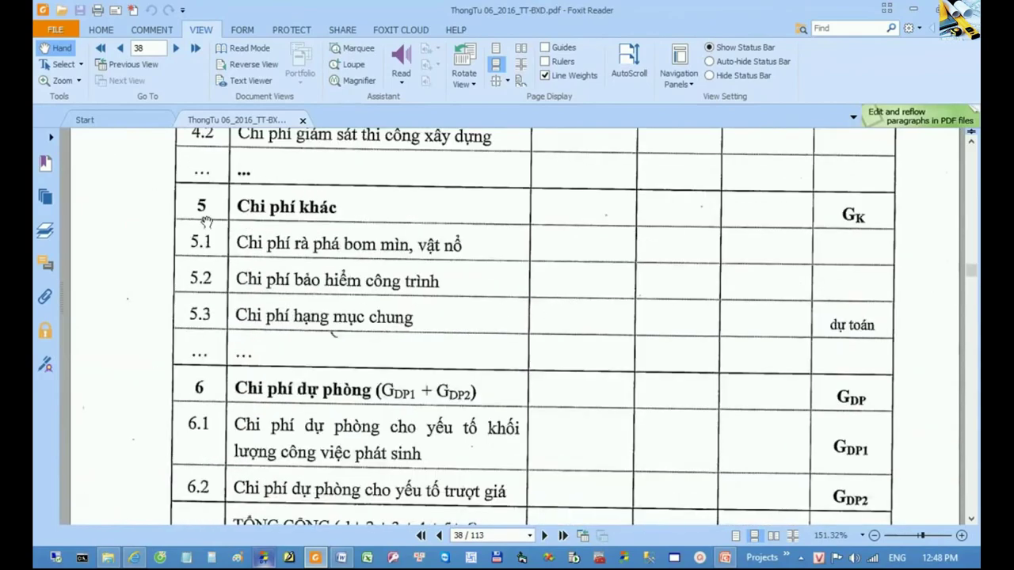
scroll(342, 226, up, 1)
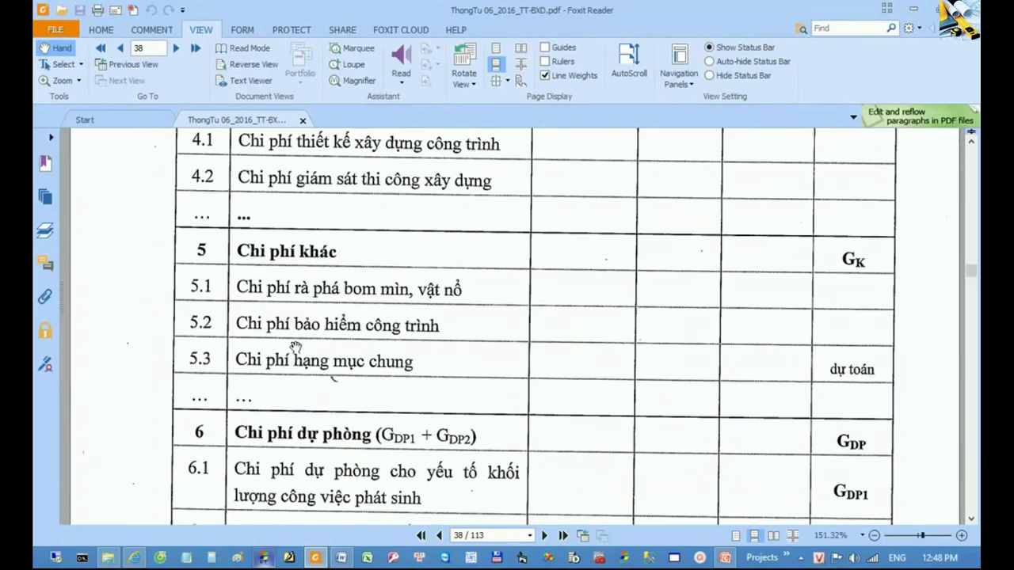
- Review the cost items of Bảng 2.1 from Chi phí xây dựng down to Chi phí khác in the circular PDF
scroll(468, 376, up, 11)
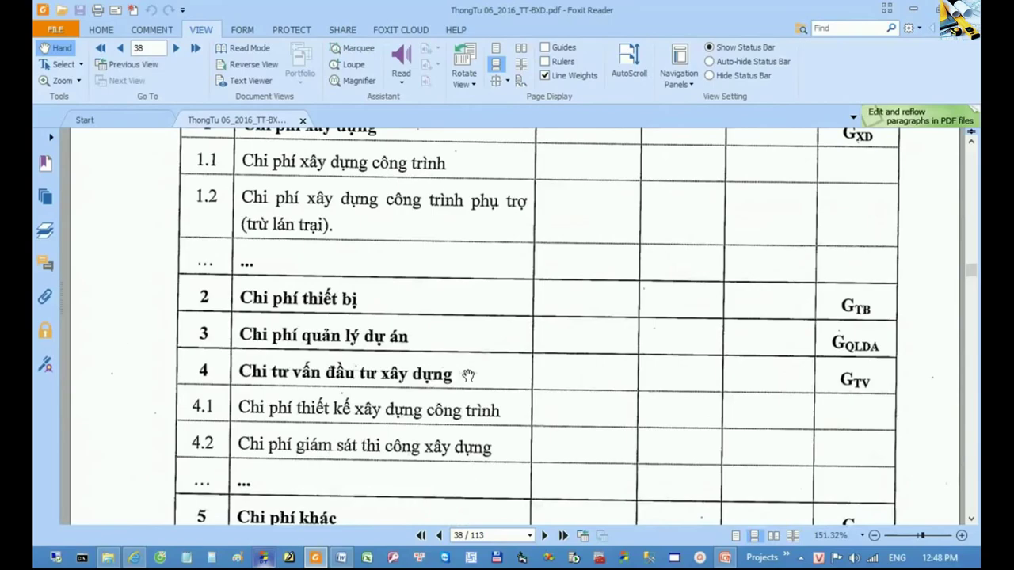
scroll(468, 375, down, 2)
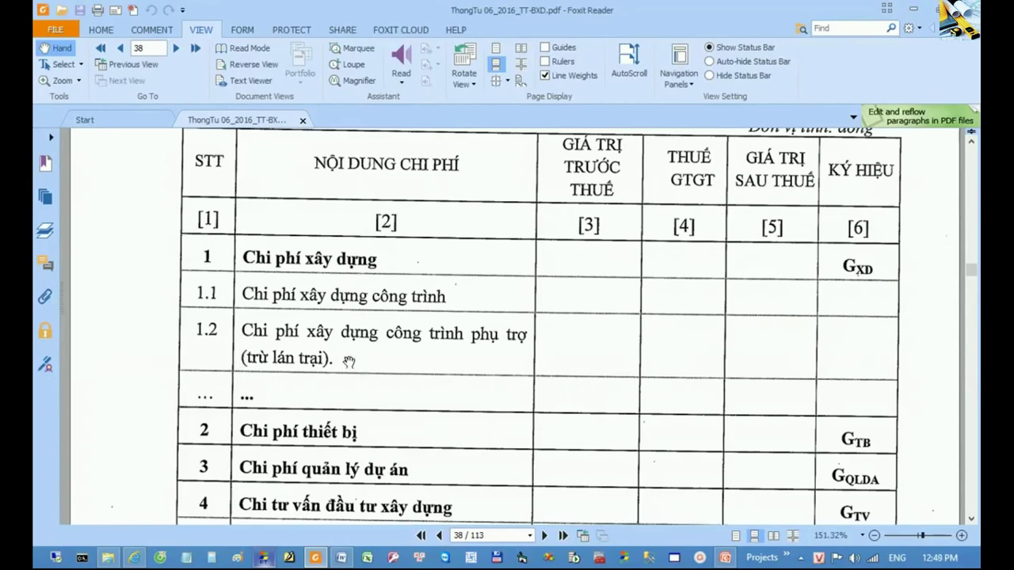
scroll(345, 372, down, 8)
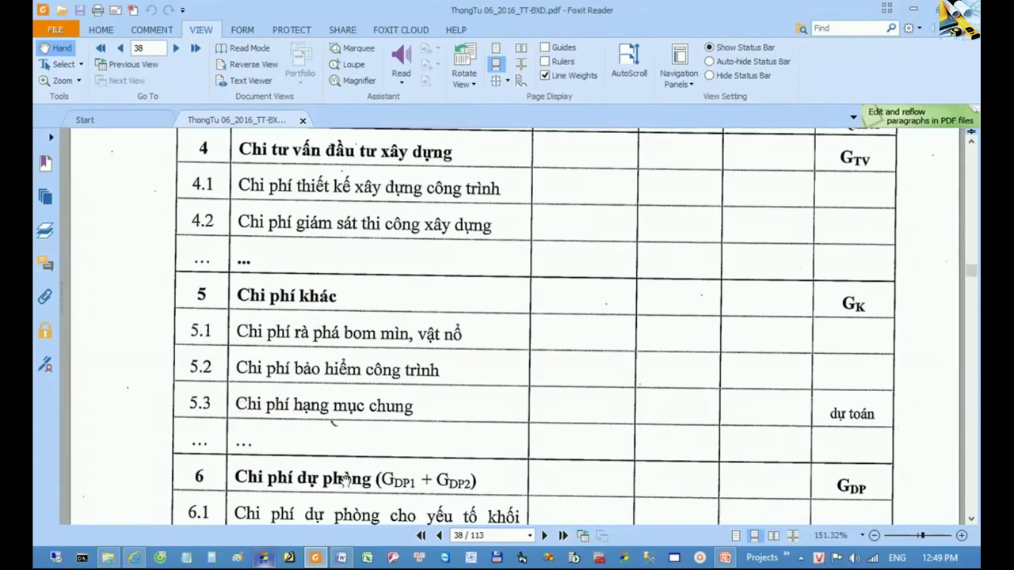
- Switch to Dự toán G8 and show the project cost summary on the TH kinh phí sheet
key(alt+Tab)
click(359, 362)
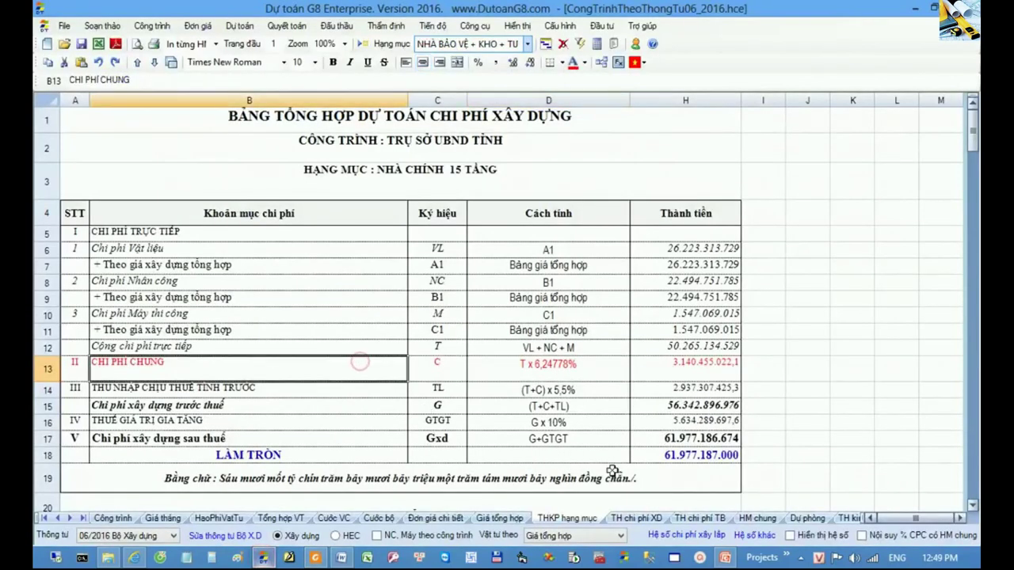
click(70, 518)
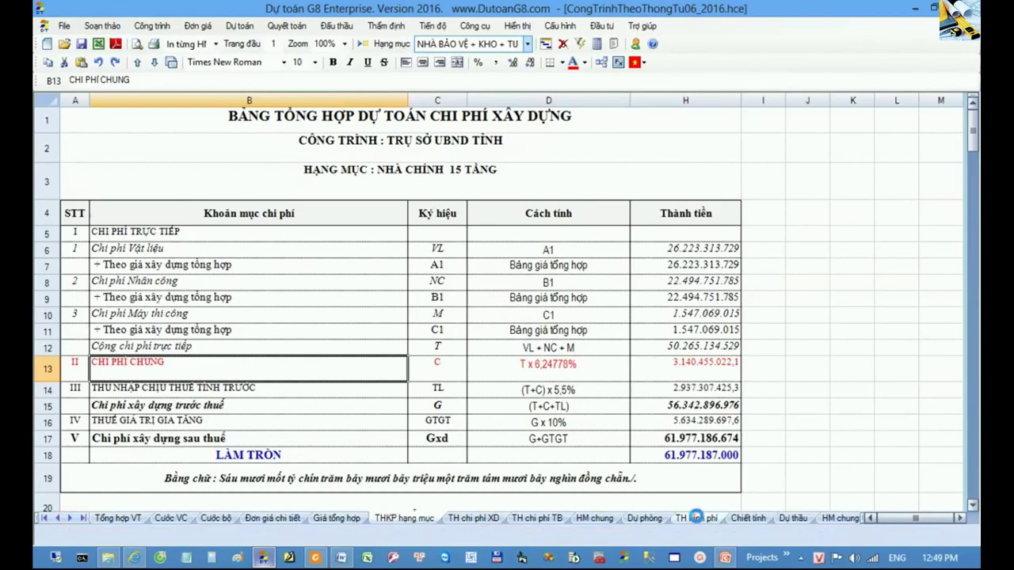
click(699, 519)
click(530, 400)
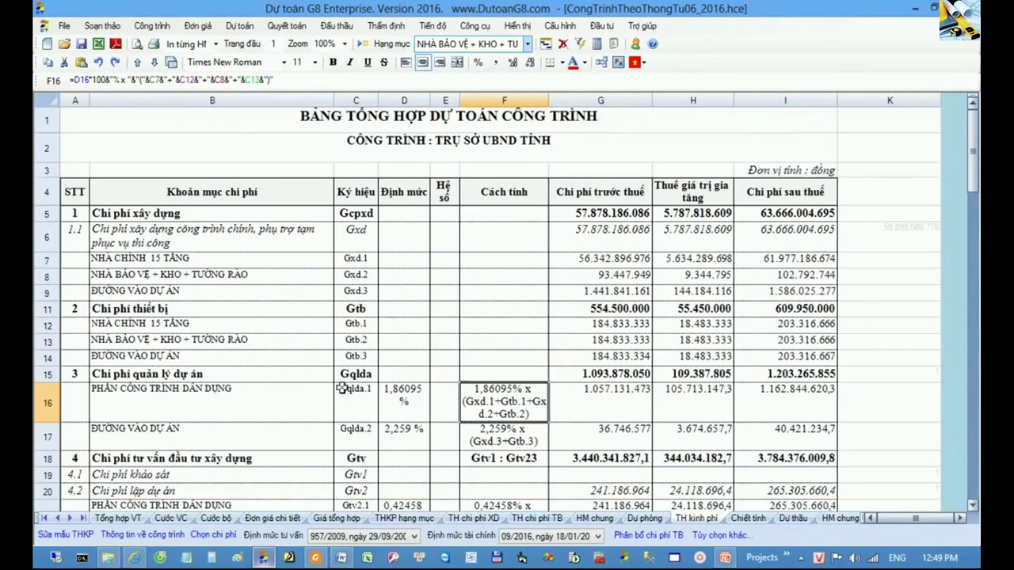
- Check the title rows of the THKP hạng mục sheet, and highlight rows 6 to 11 on TH kinh phí
click(428, 520)
drag(396, 179, 356, 153)
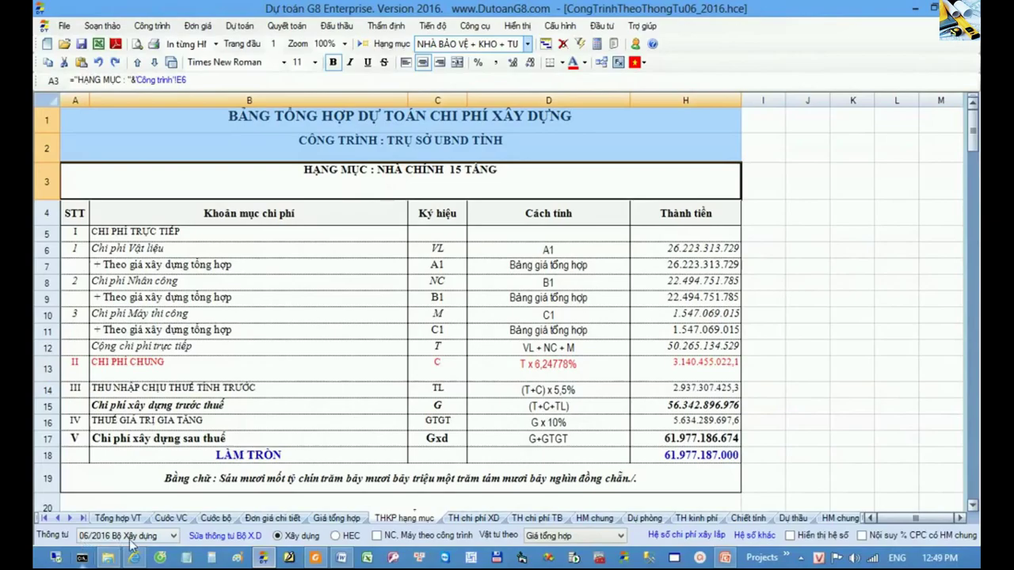
click(696, 518)
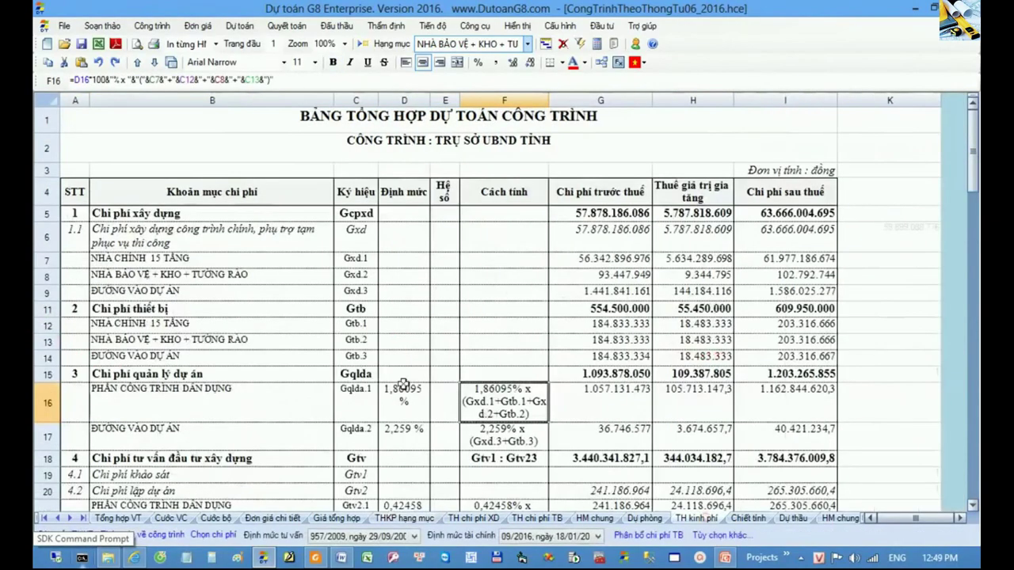
drag(50, 236, 64, 317)
click(310, 405)
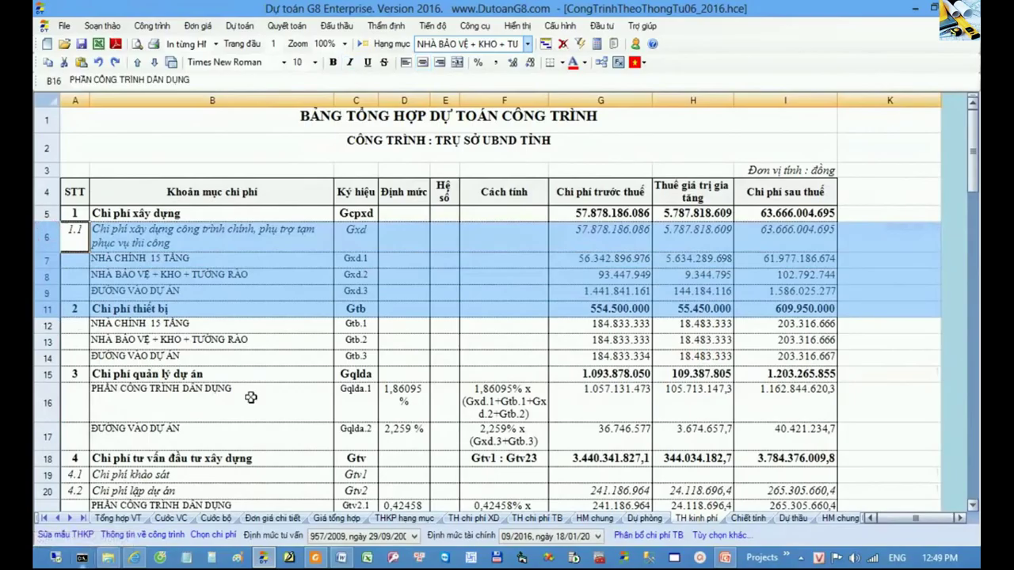
- Find Chi phí hạng mục chung under Chi phí khác on TH kinh phí and highlight its whole row 68
scroll(237, 392, down, 5)
scroll(251, 394, down, 10)
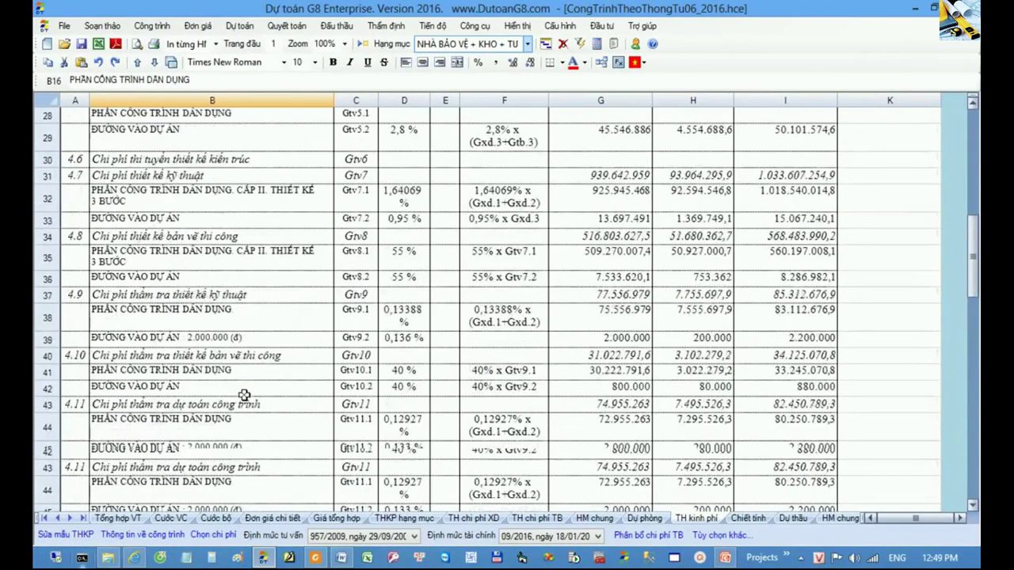
scroll(241, 394, down, 7)
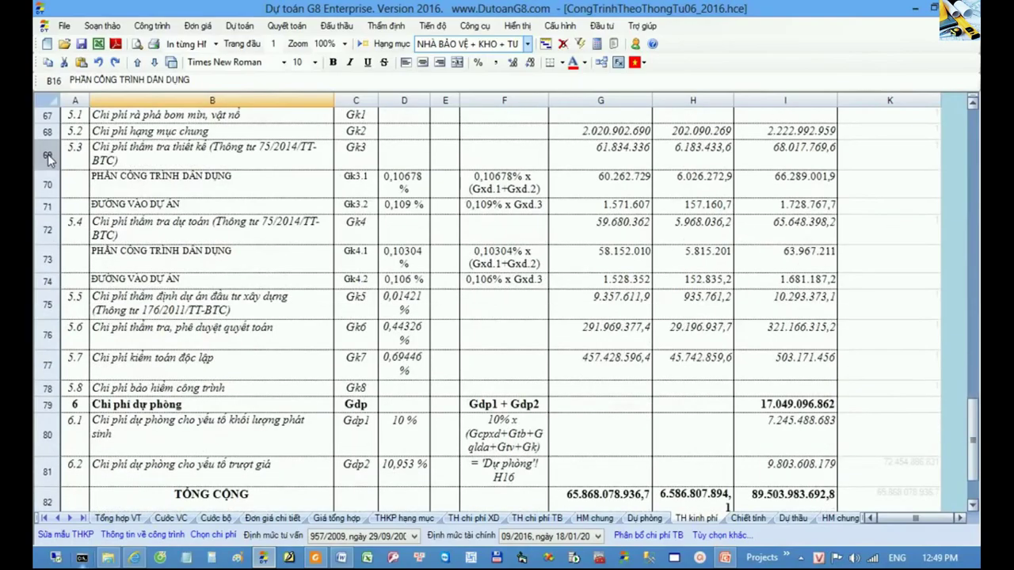
scroll(48, 160, up, 1)
click(49, 193)
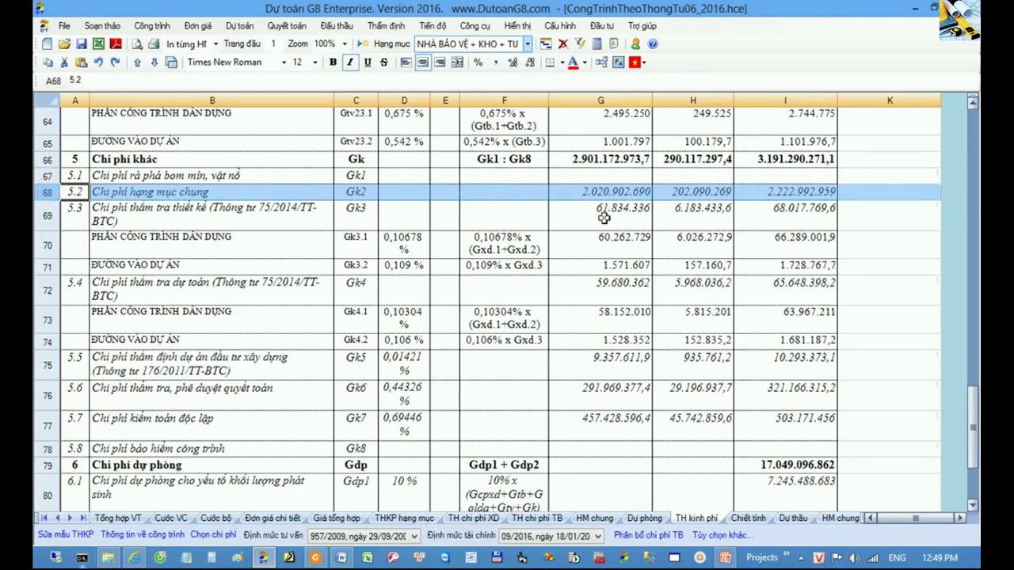
- Review the TH kinh phí table from its top and inspect the formula behind the pre-tax general-item cost in G68
scroll(603, 218, up, 20)
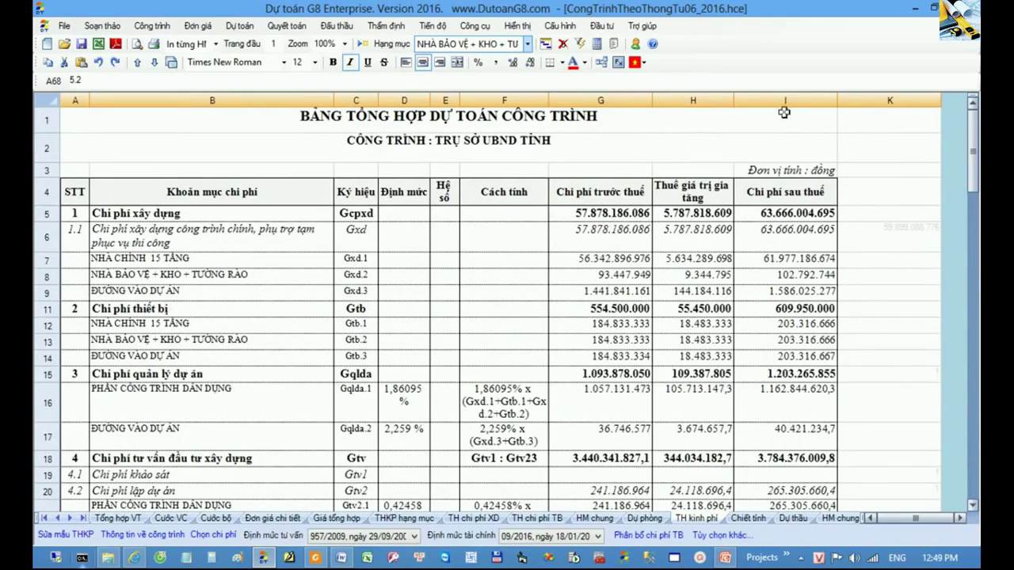
scroll(780, 341, down, 7)
scroll(780, 341, down, 12)
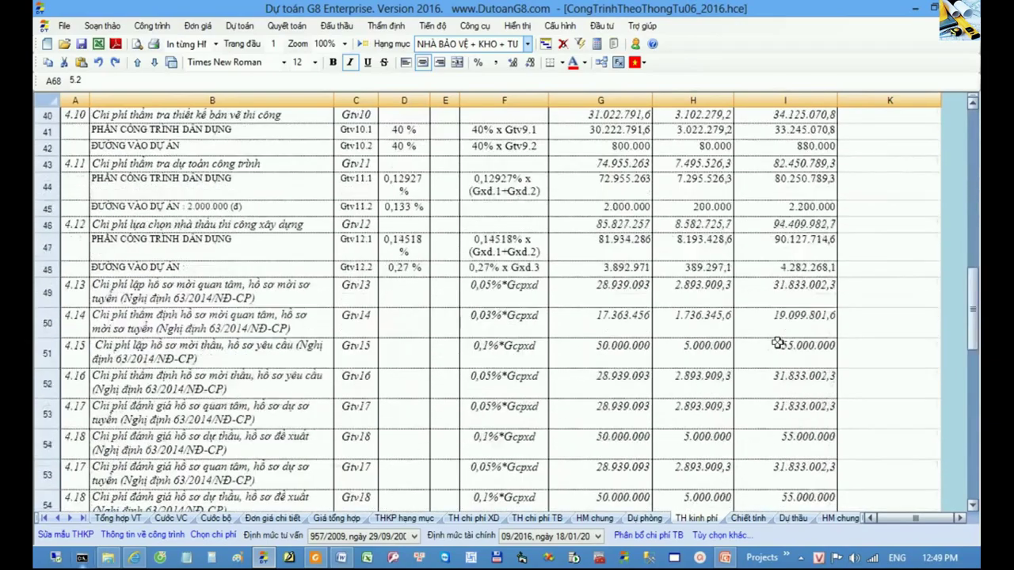
click(623, 331)
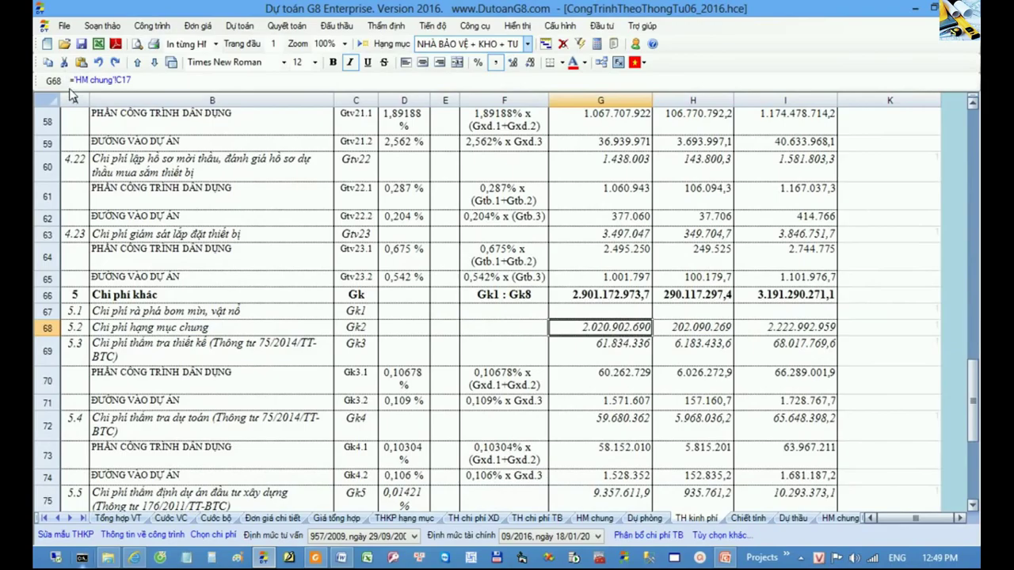
- Show the HM chung sheet and point out the GIÁ TRỊ TRƯỚC THUẾ column heading and its TỔNG CỘNG cell C17
click(600, 519)
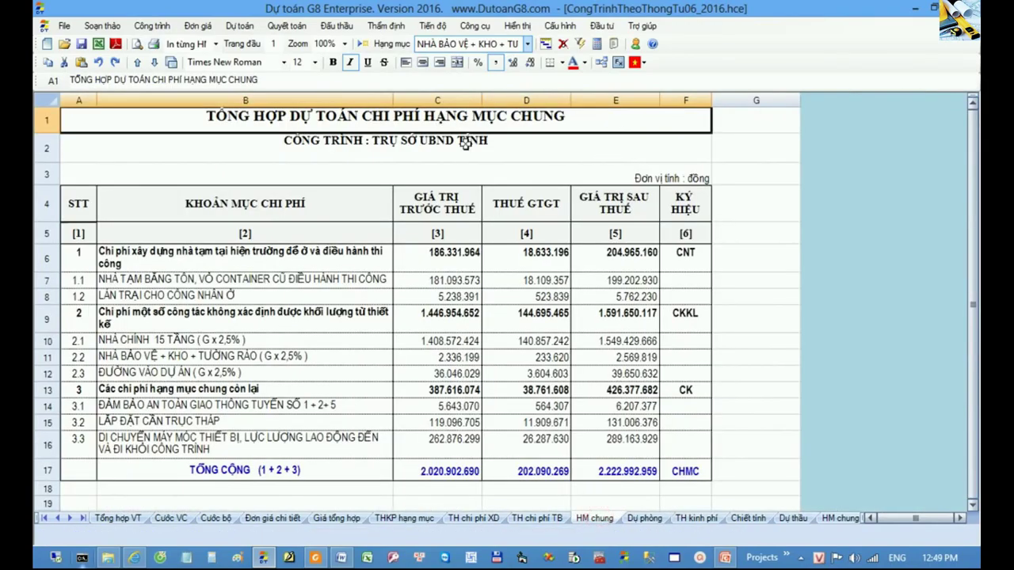
click(444, 107)
click(447, 204)
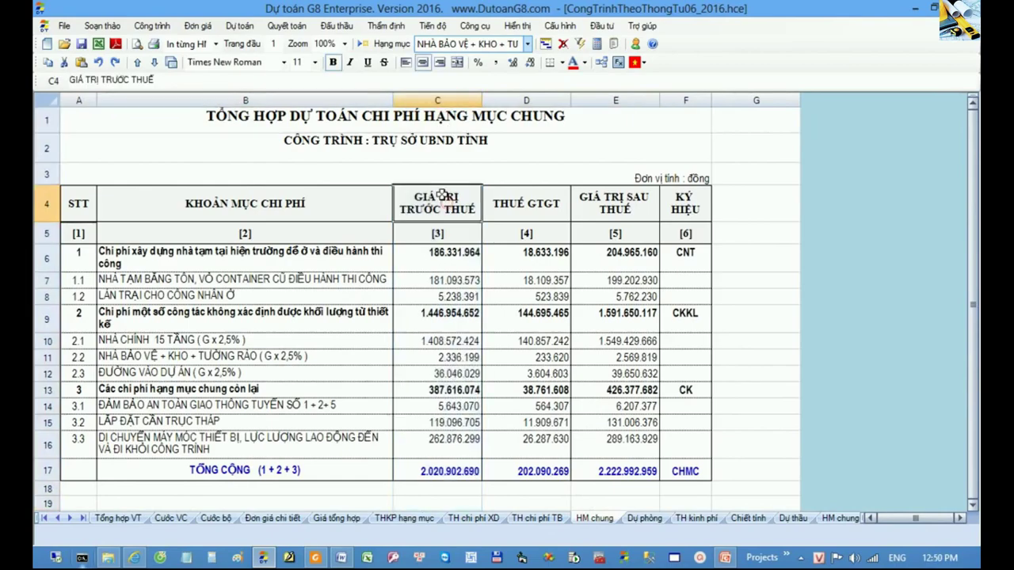
drag(430, 239, 434, 202)
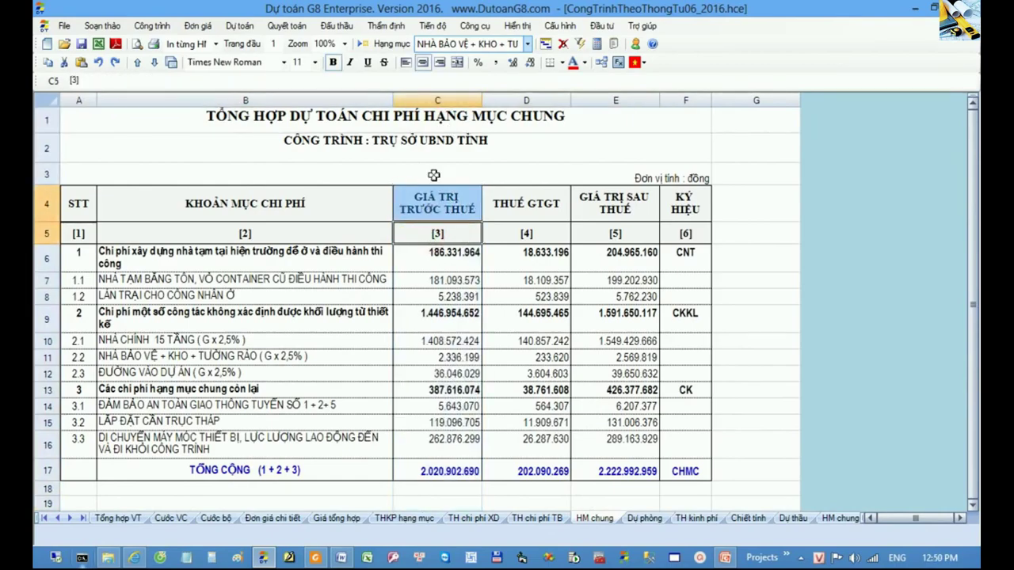
click(46, 474)
click(422, 473)
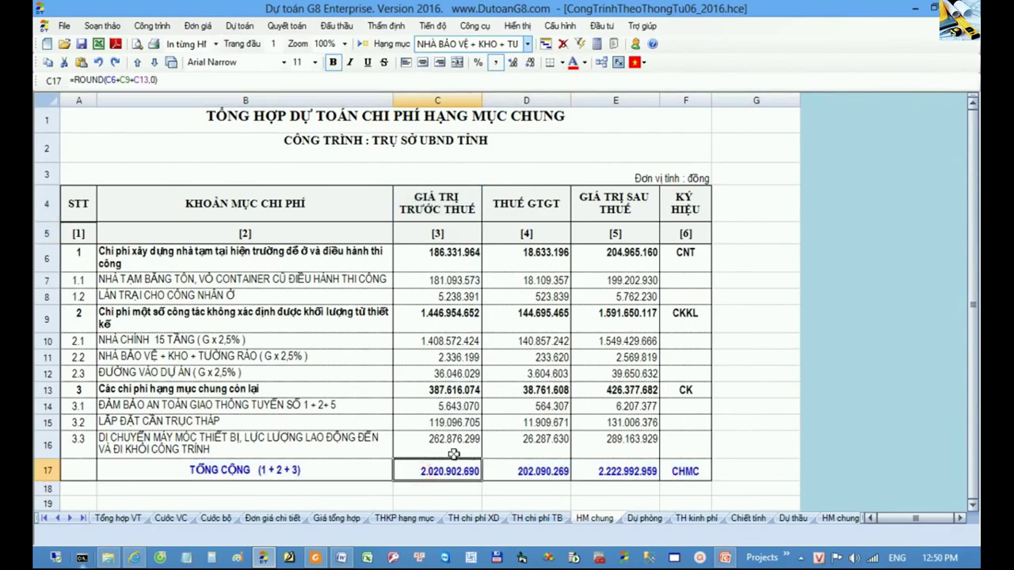
- Highlight the three main cost groups on HM chung and trace the cells summed in C17, leaving the formula unedited
click(46, 258)
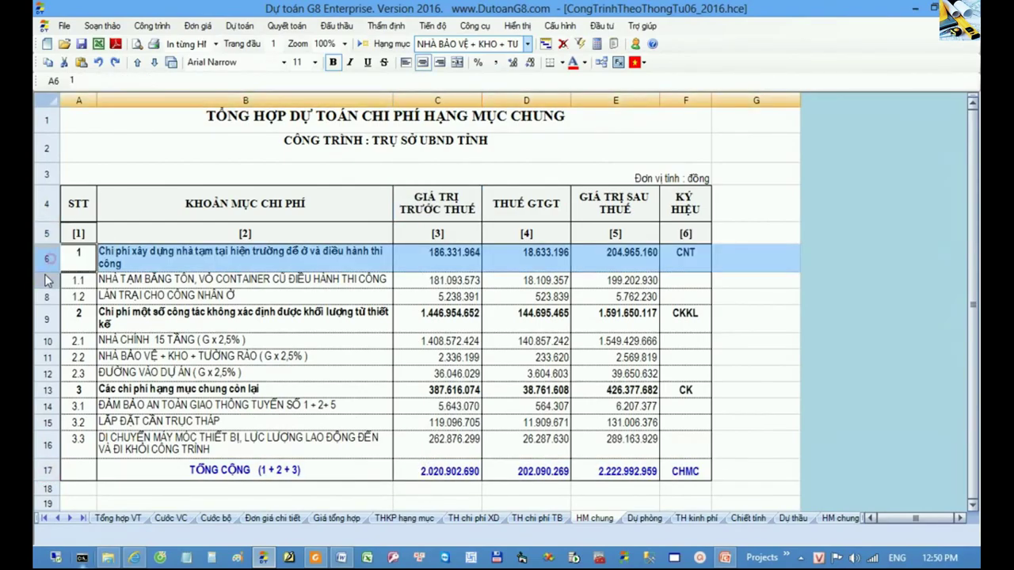
click(47, 320)
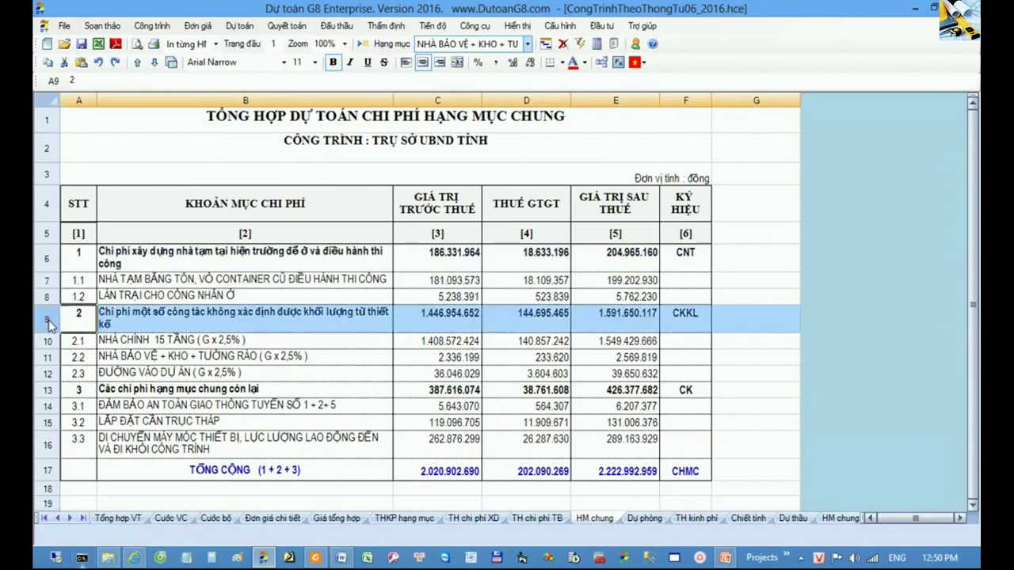
click(48, 391)
double_click(451, 474)
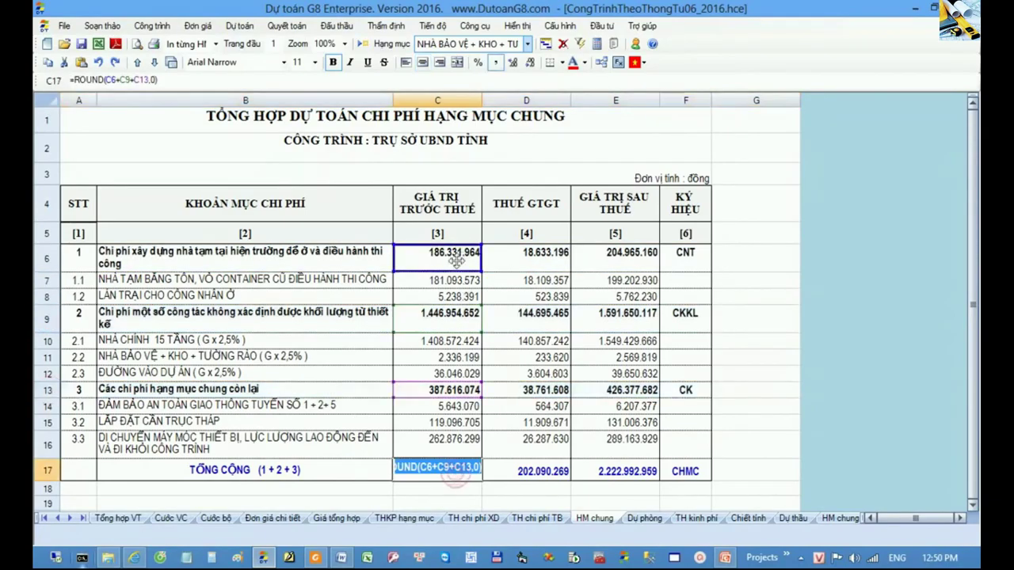
click(489, 487)
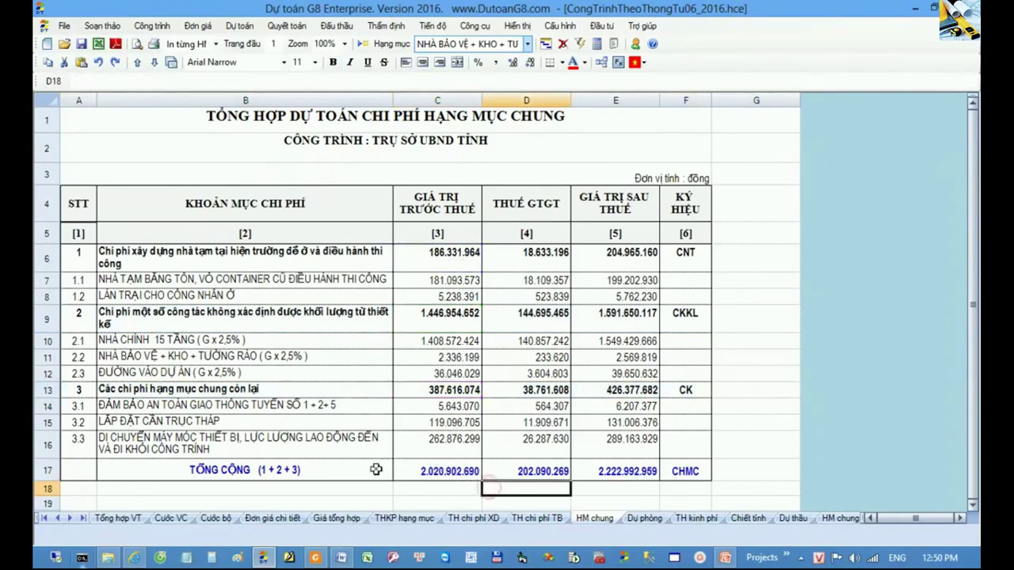
drag(375, 469, 436, 471)
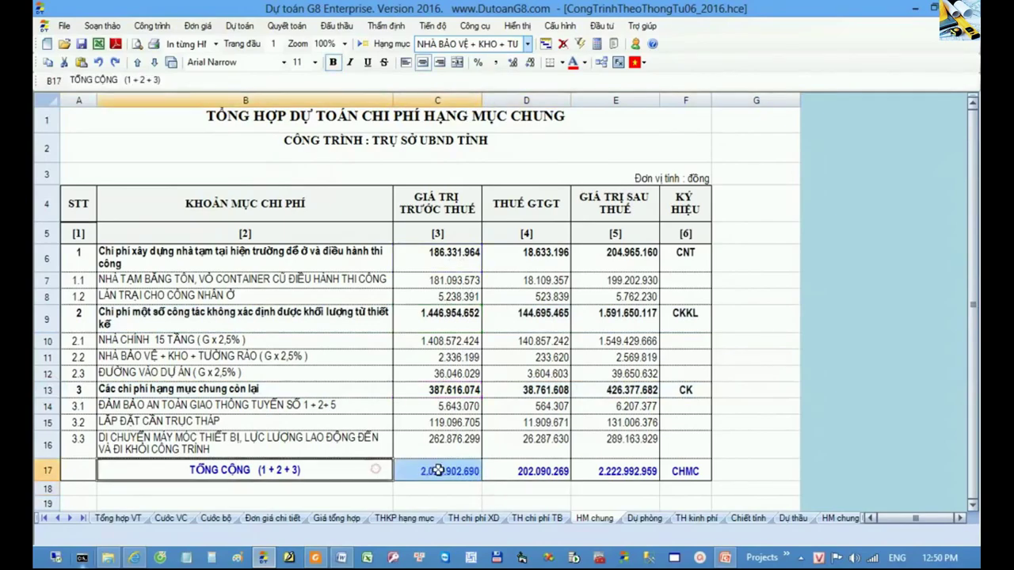
- Return to TH kinh phí and highlight the Chi phí hạng mục chung row with its pre-tax, VAT and after-tax amounts
click(697, 519)
drag(535, 327, 776, 326)
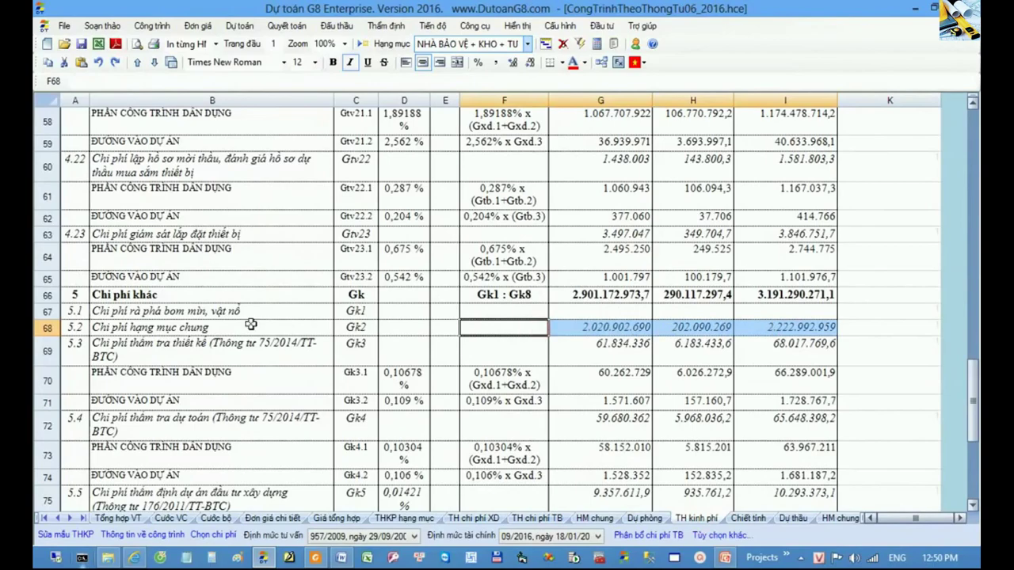
click(50, 333)
drag(529, 329, 812, 325)
click(47, 327)
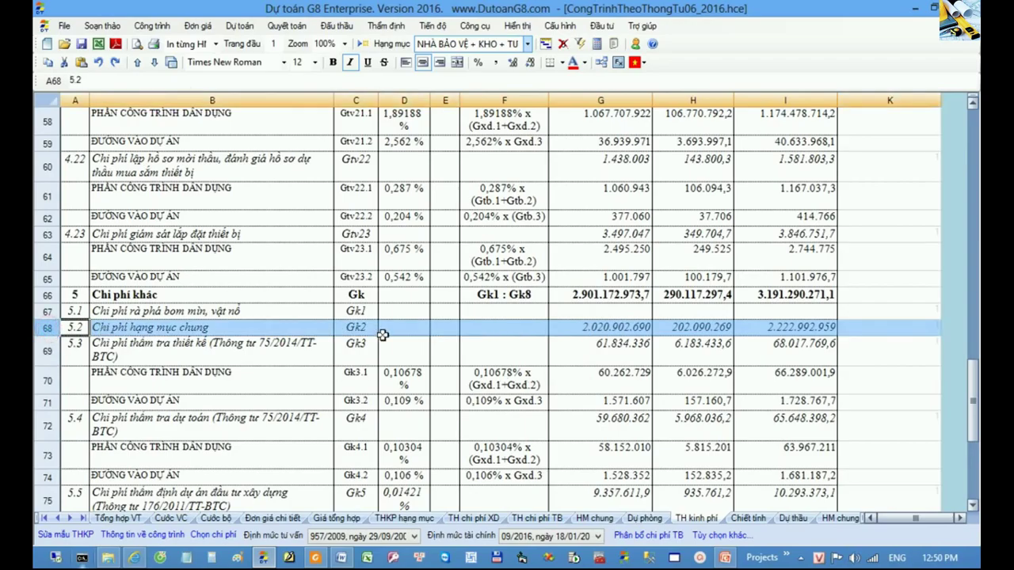
- Switch to ThongTu 04-2010.doc in Word, highlight the circular's number 04/2010/TT-BXD, and go to page 30
key(alt+Tab)
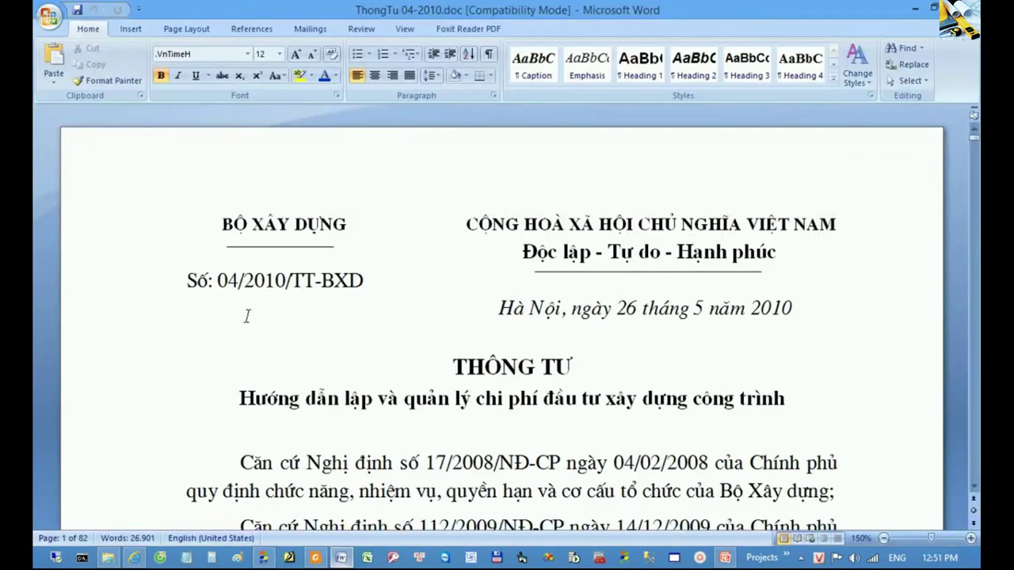
drag(189, 280, 385, 271)
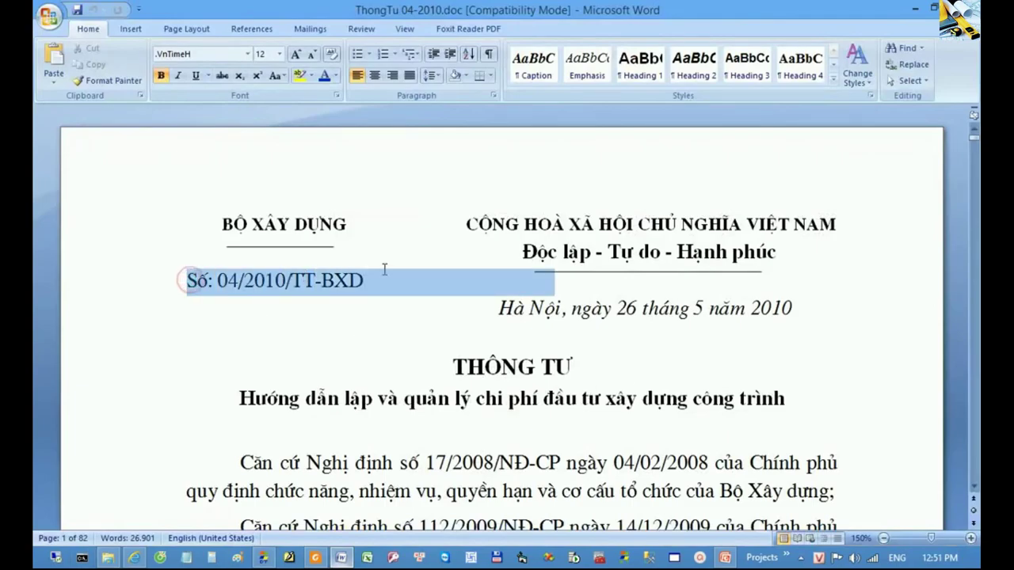
click(435, 351)
key(ctrl+g)
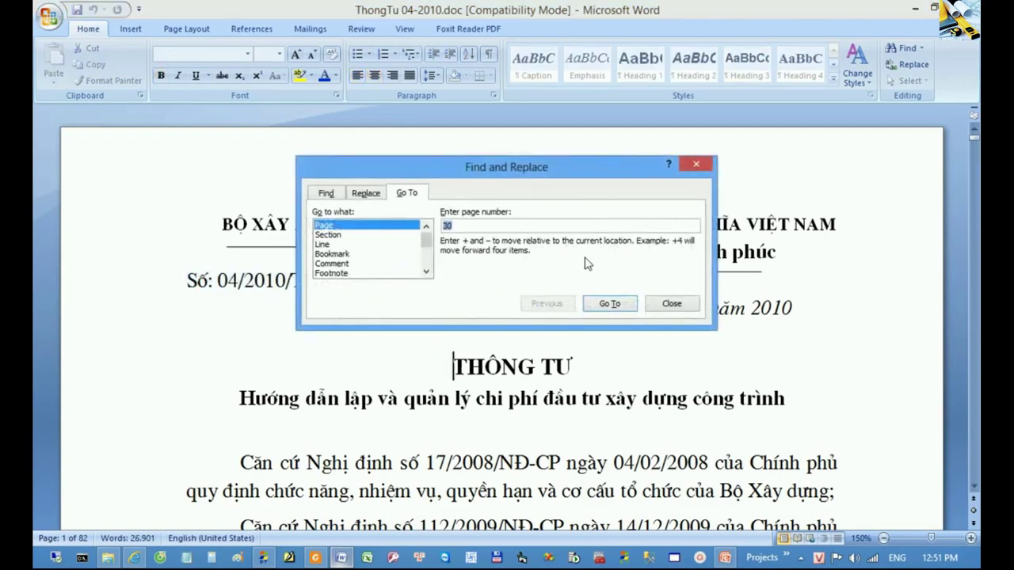
click(610, 303)
click(671, 303)
- Find Bảng 2.1 TỔNG HỢP DỰ TOÁN CÔNG TRÌNH, highlight its heading, and show the cost table on page 31
scroll(674, 337, down, 6)
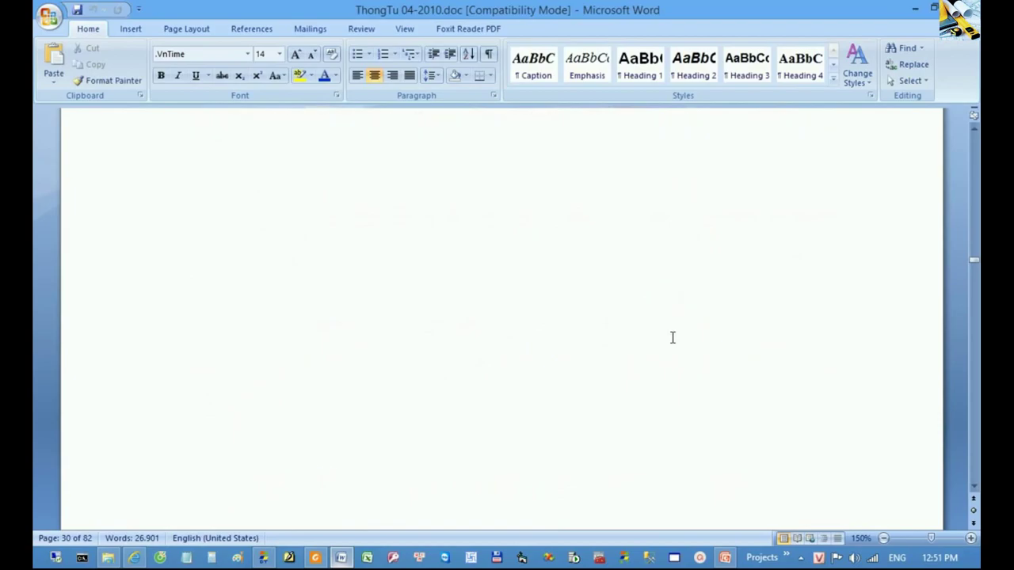
drag(596, 317, 664, 315)
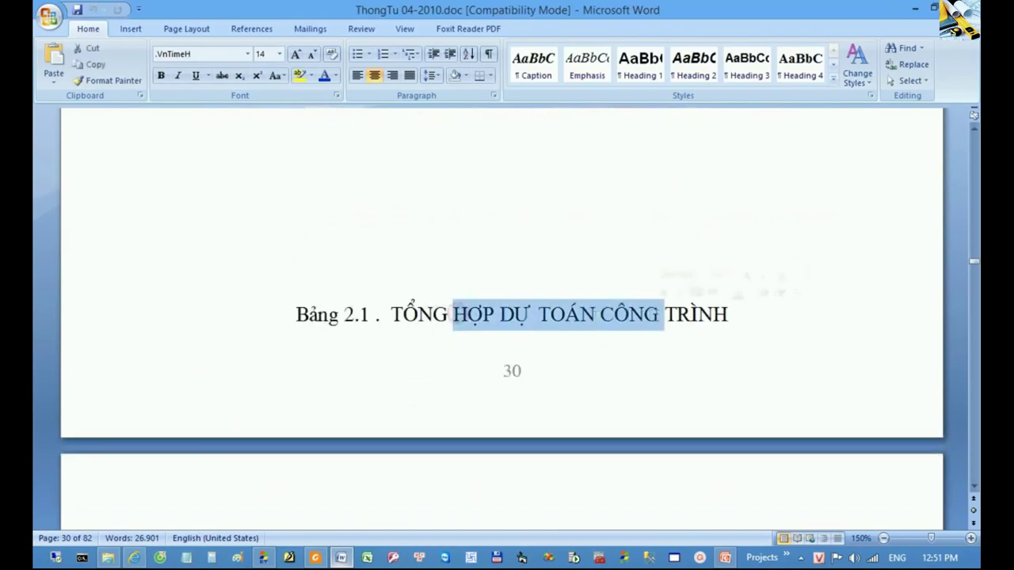
scroll(699, 375, down, 3)
scroll(693, 368, up, 3)
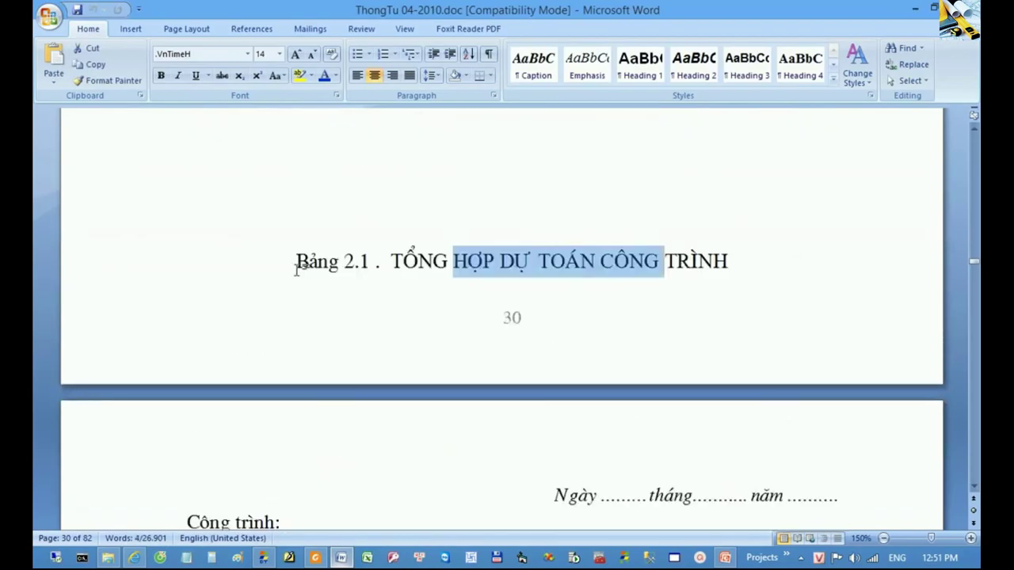
drag(294, 261, 379, 261)
scroll(436, 317, down, 5)
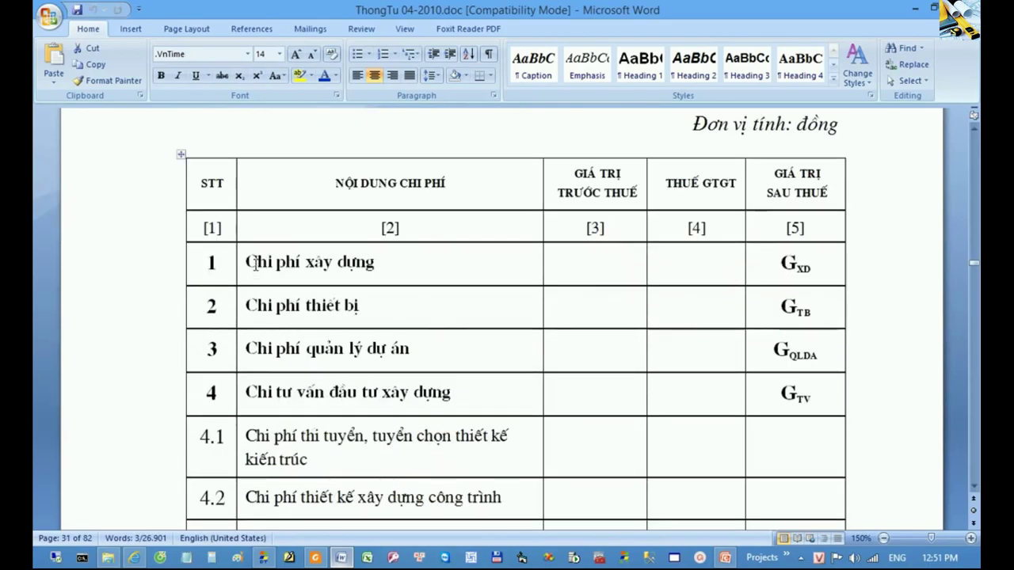
- Examine the cost items 1 to 6 and the total row in the ThongTu 04-2010 cost summary table
drag(255, 264, 389, 290)
scroll(472, 355, down, 3)
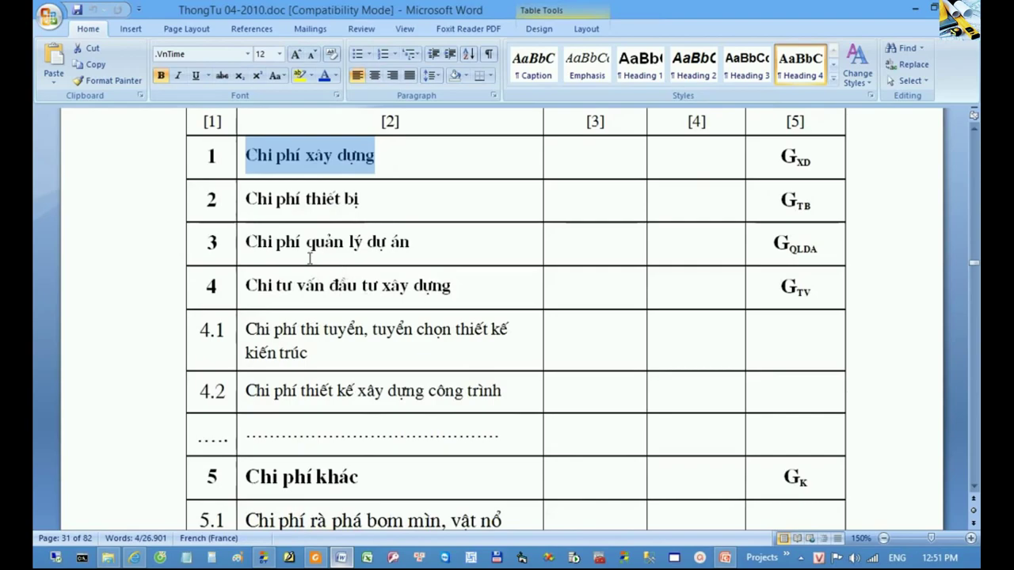
drag(272, 238, 353, 241)
drag(282, 285, 369, 287)
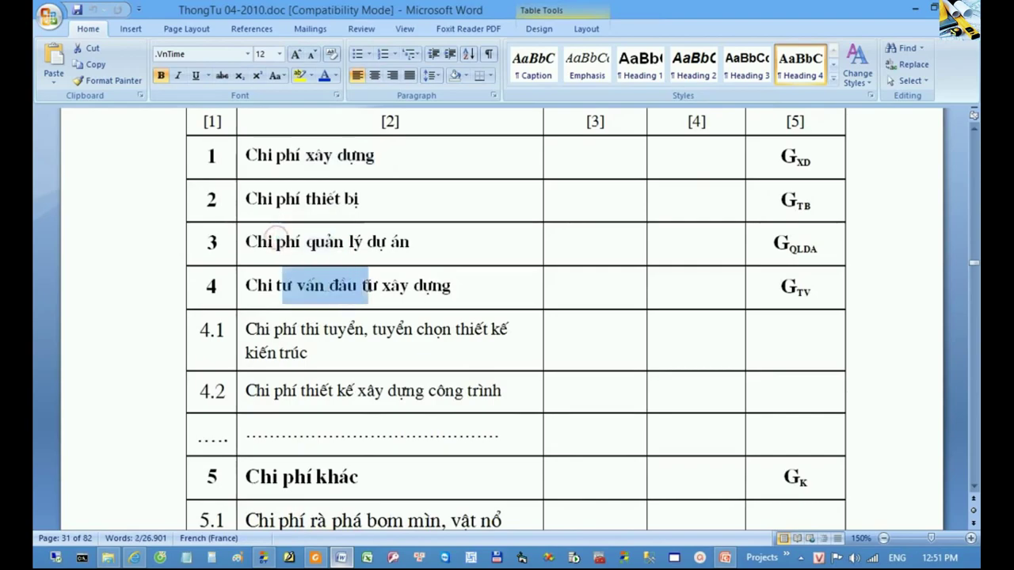
scroll(418, 332, down, 5)
drag(261, 271, 339, 270)
scroll(323, 385, down, 1)
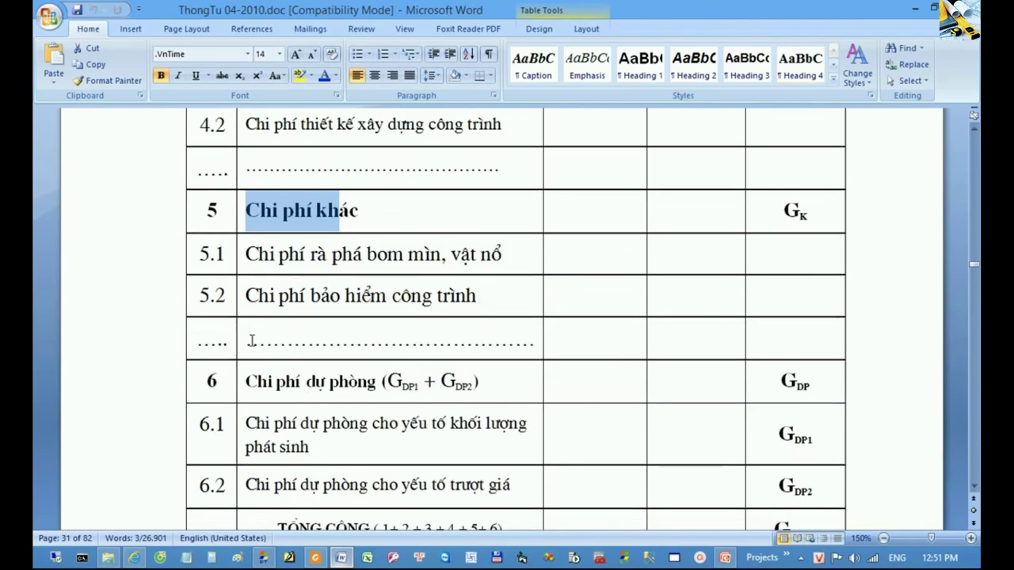
click(415, 339)
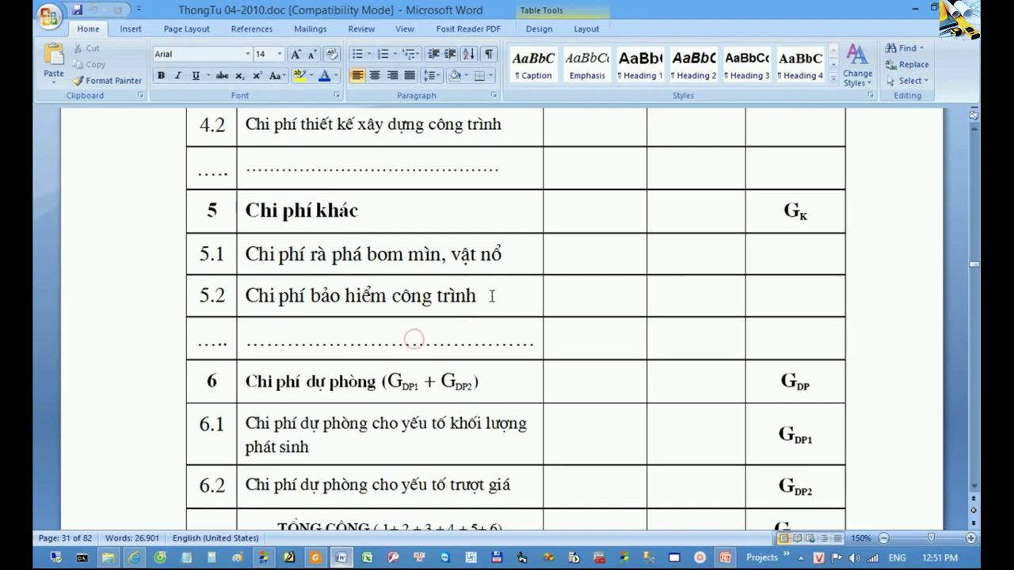
drag(489, 296, 201, 222)
scroll(290, 293, down, 3)
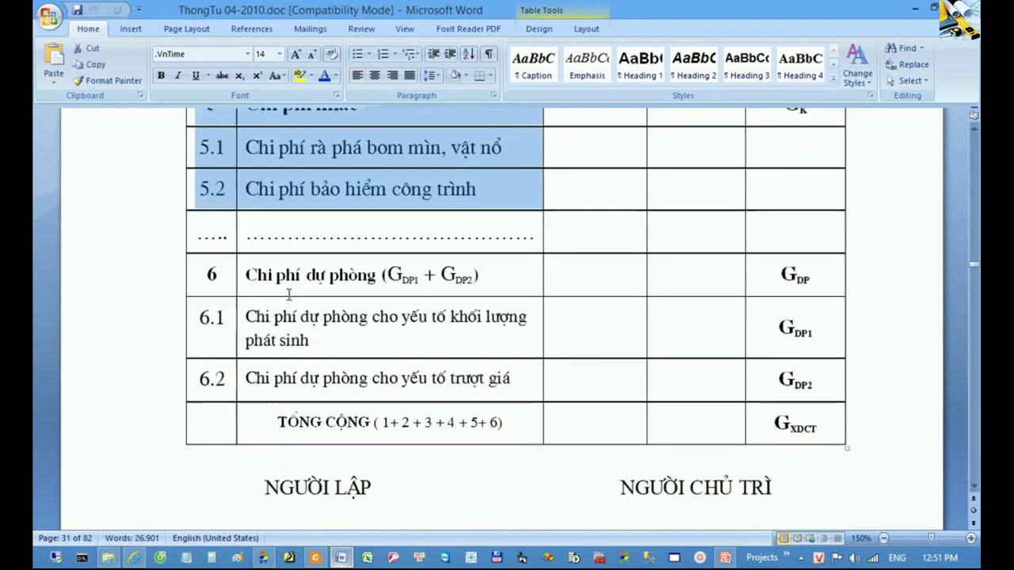
scroll(237, 317, up, 2)
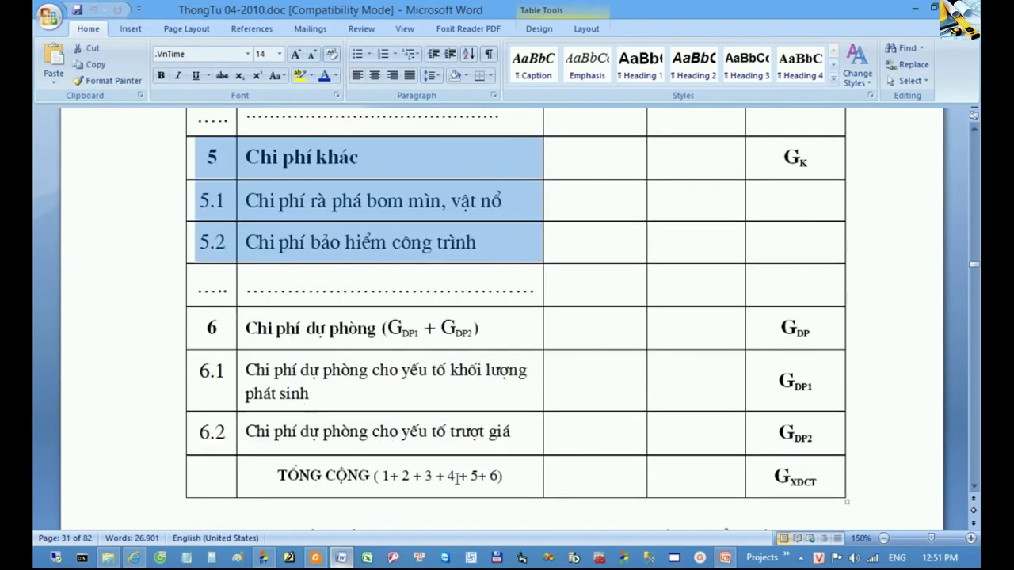
click(447, 291)
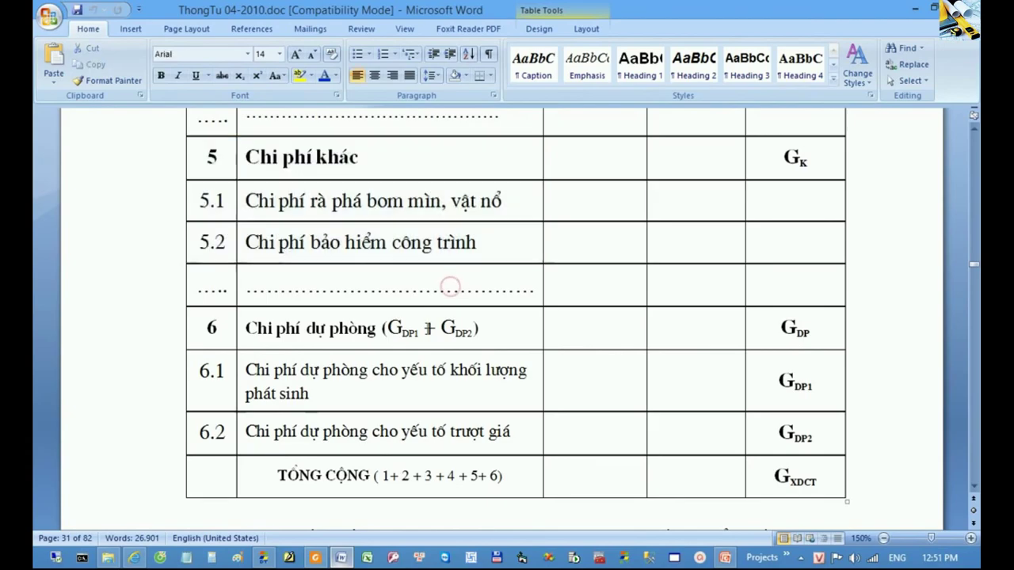
- Switch to the ThongTu 06_2016_TT-BXD PDF in Foxit Reader and go to page 45
key(alt+Tab)
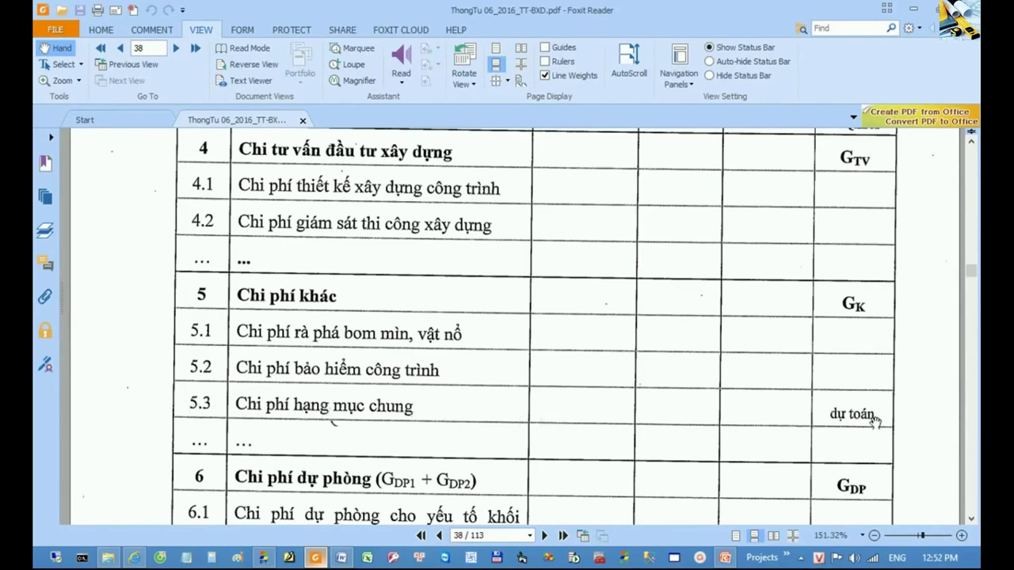
key(Home)
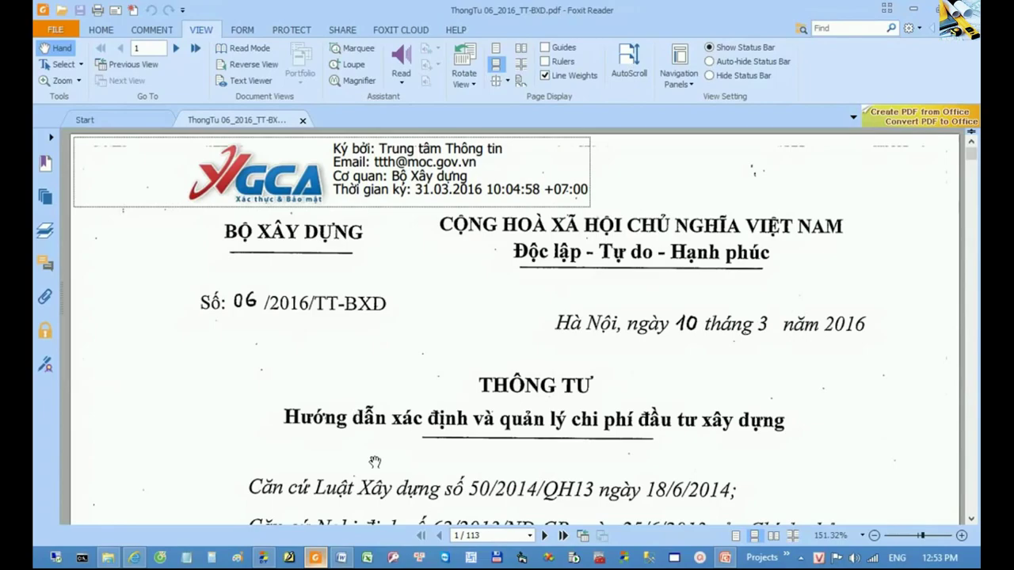
click(499, 536)
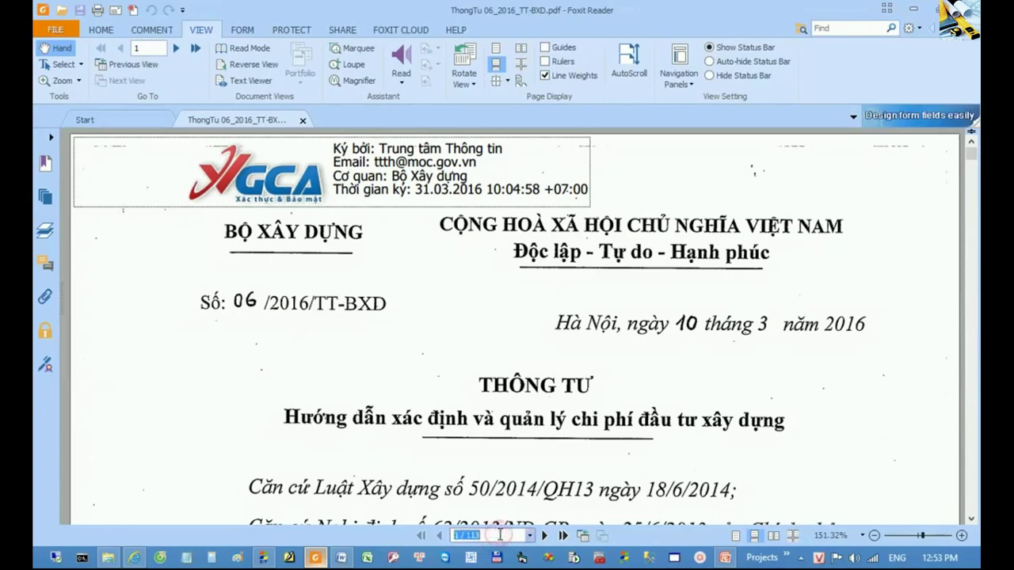
text(45)
key(Return)
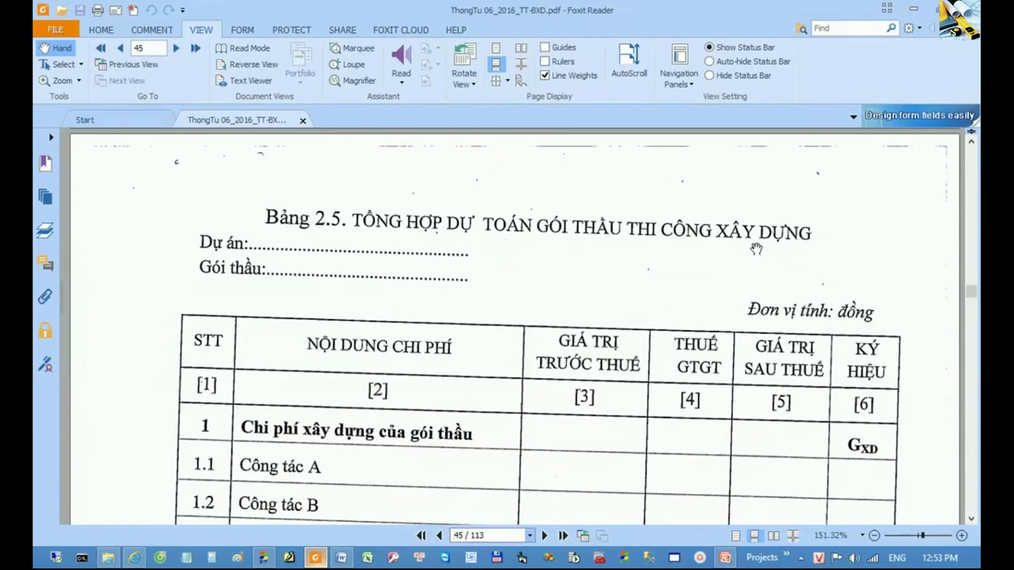
- Examine Bảng 2.5 on the construction package estimate, from its column headings through the construction, general item and contingency costs to the total
scroll(778, 294, down, 5)
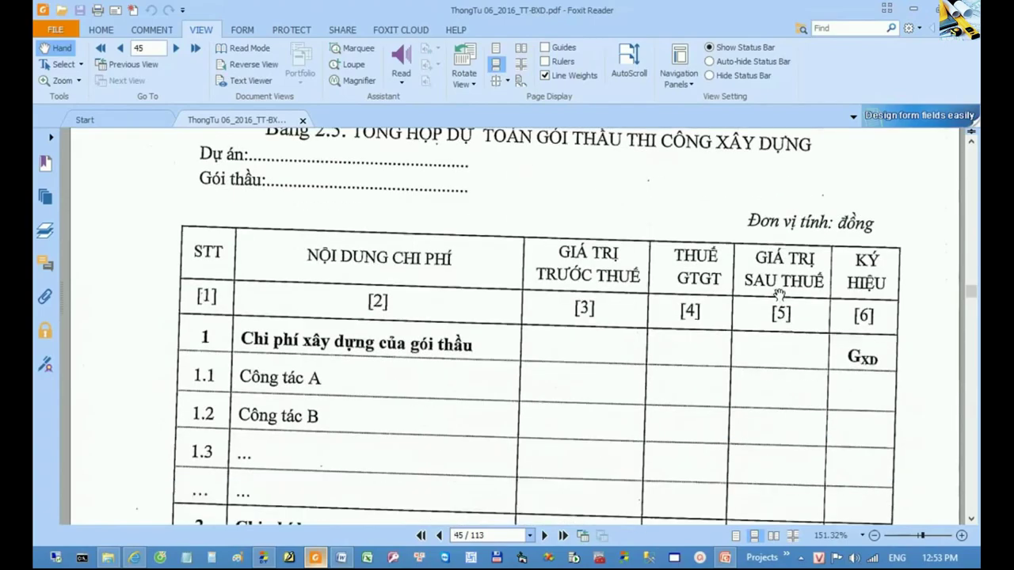
scroll(779, 295, up, 1)
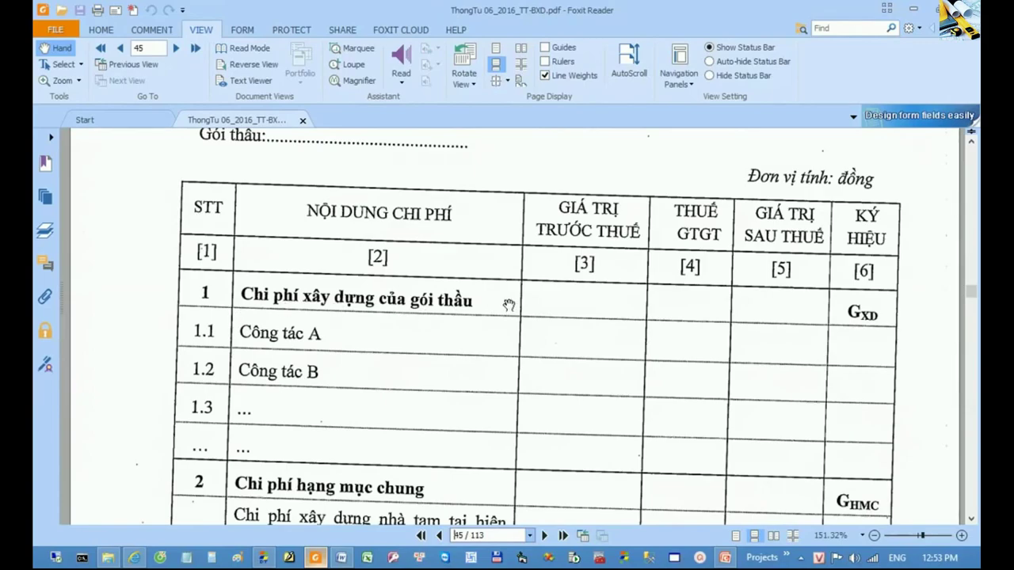
scroll(511, 302, down, 2)
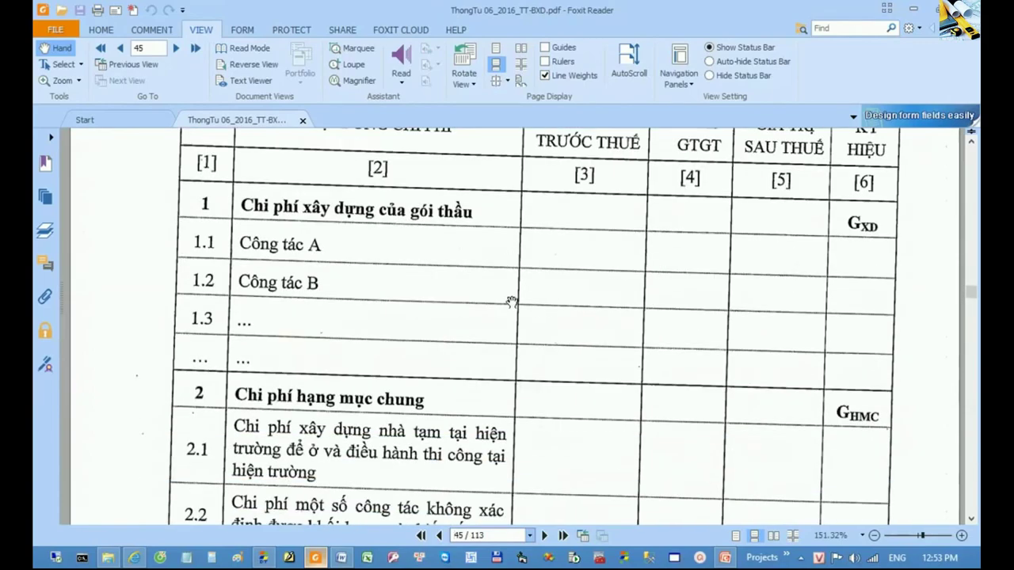
scroll(511, 302, down, 2)
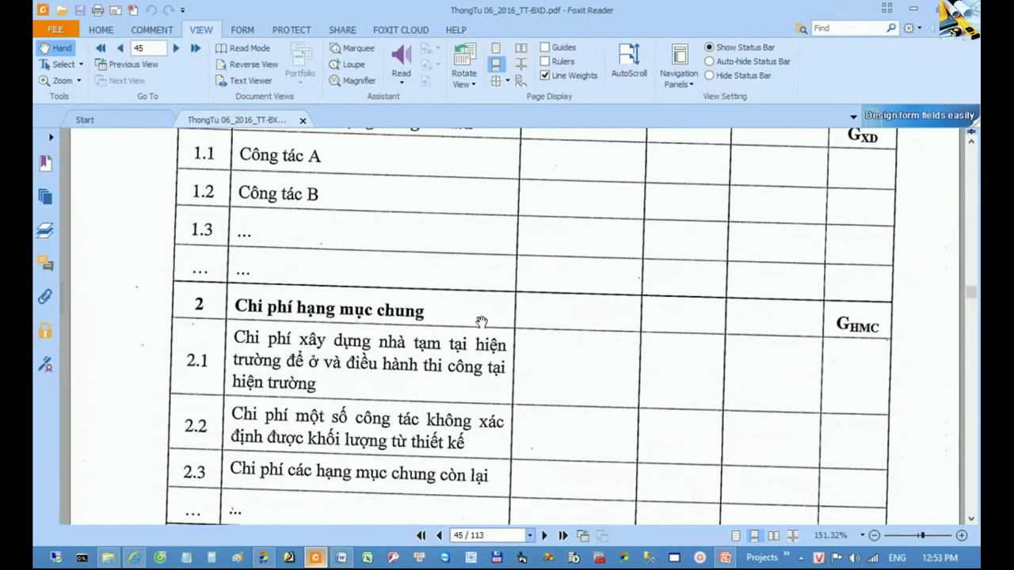
scroll(481, 321, down, 1)
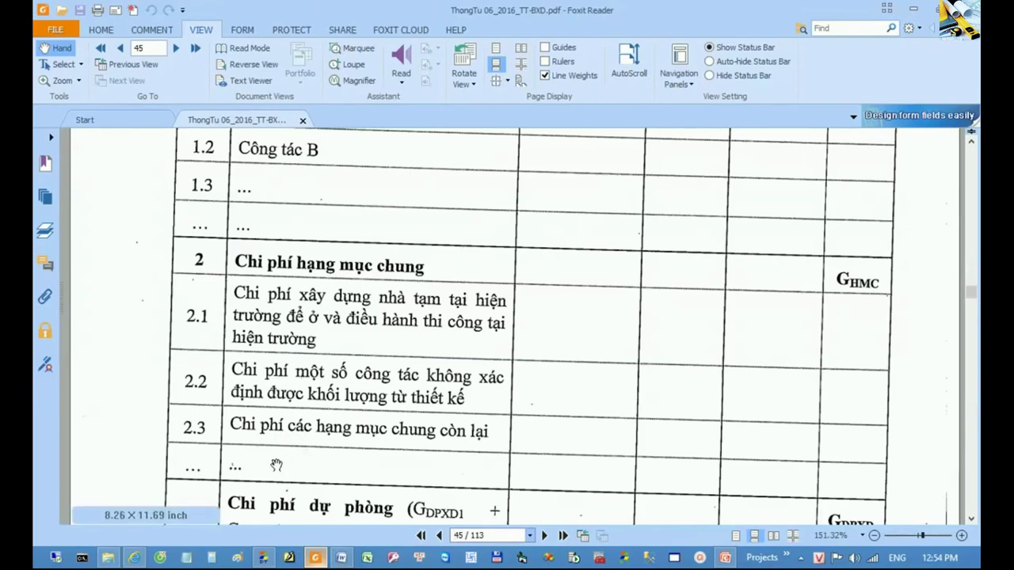
scroll(276, 465, down, 4)
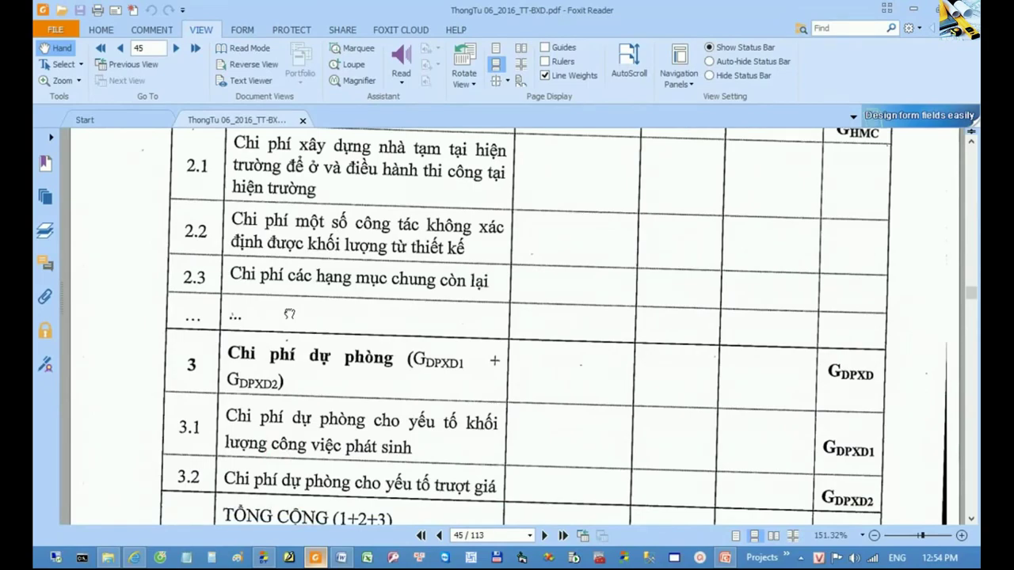
drag(273, 366, 279, 287)
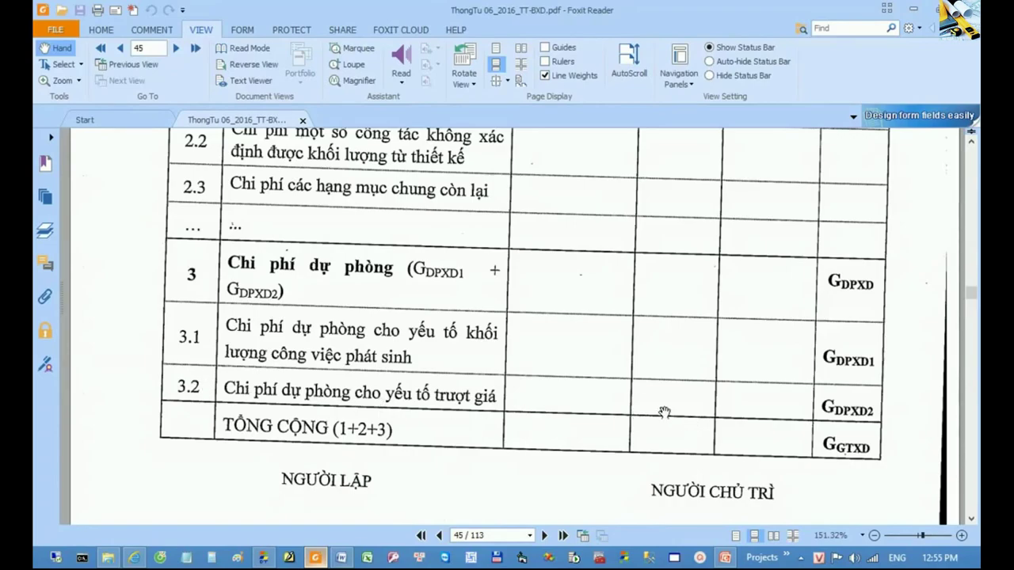
scroll(593, 363, up, 4)
scroll(593, 365, up, 3)
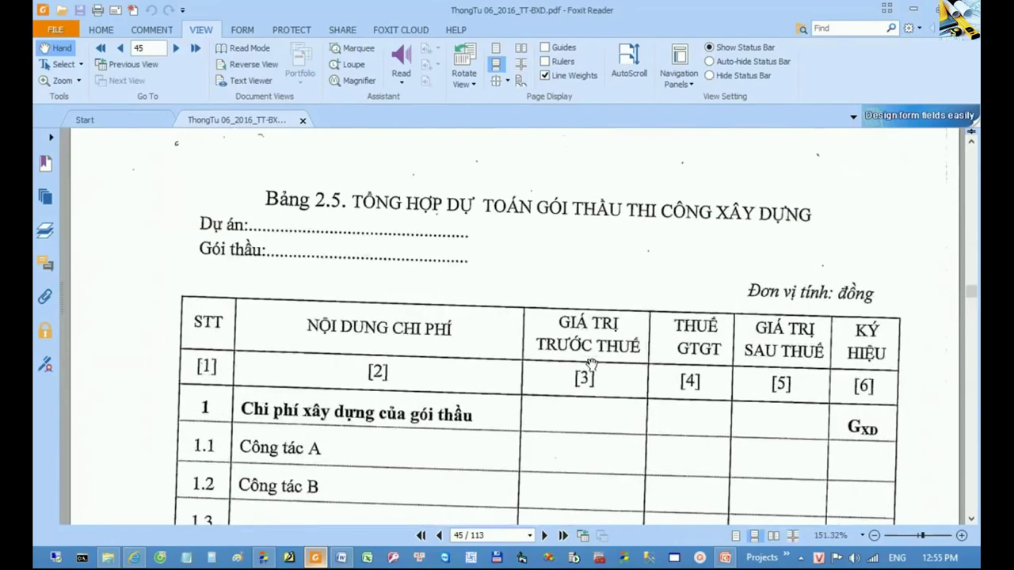
scroll(590, 364, down, 1)
scroll(589, 362, down, 1)
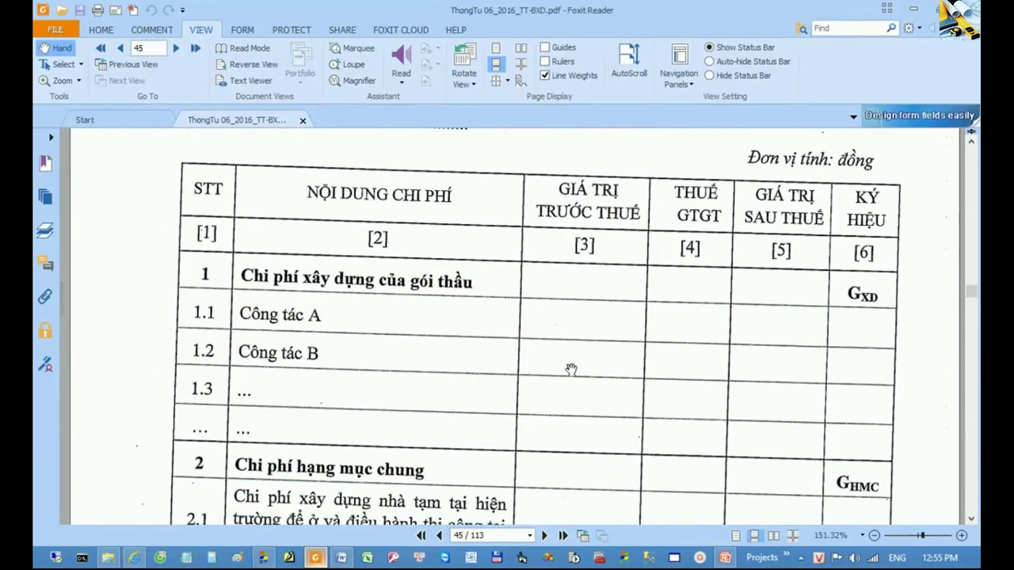
- Switch to Dự toán G8 and open the Dự toán gói thầu sheet
click(302, 488)
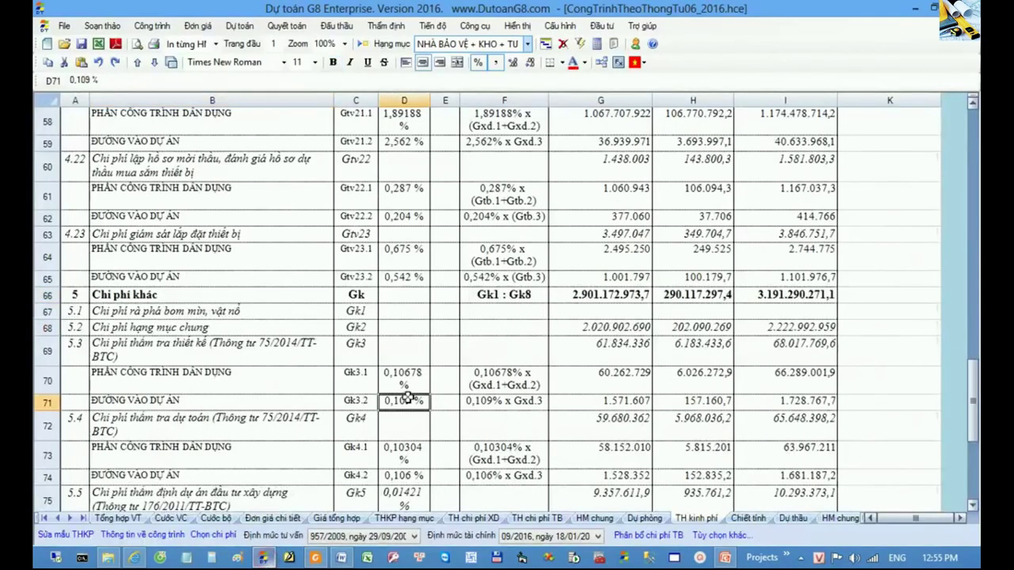
click(70, 518)
click(70, 518)
click(70, 518)
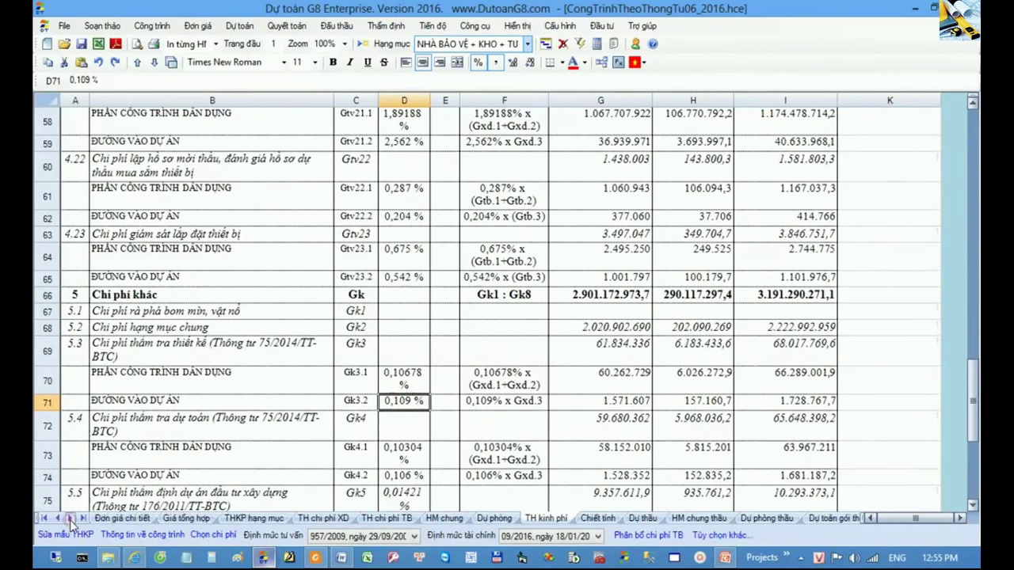
click(70, 518)
click(70, 518)
click(70, 518)
click(69, 518)
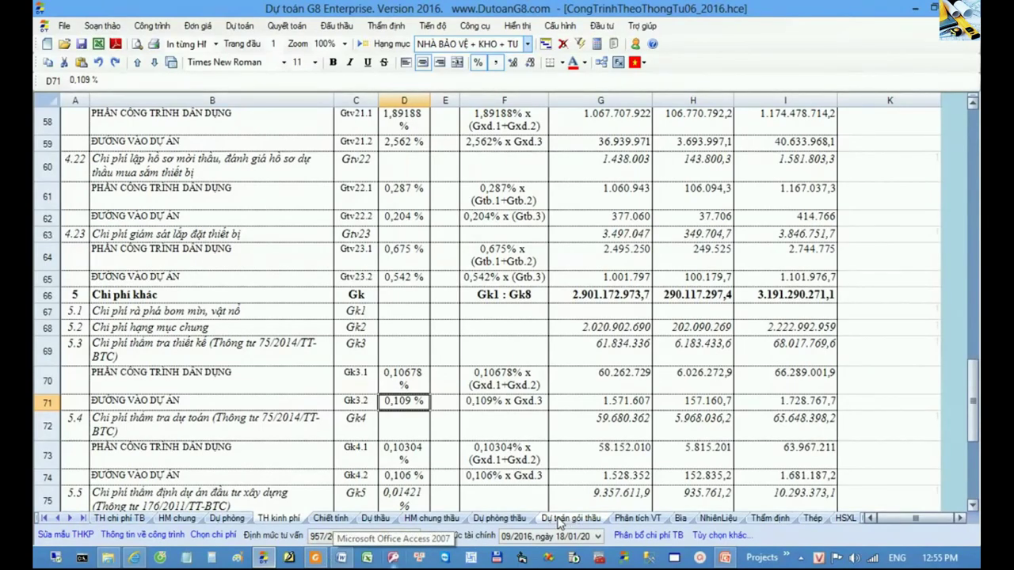
click(583, 518)
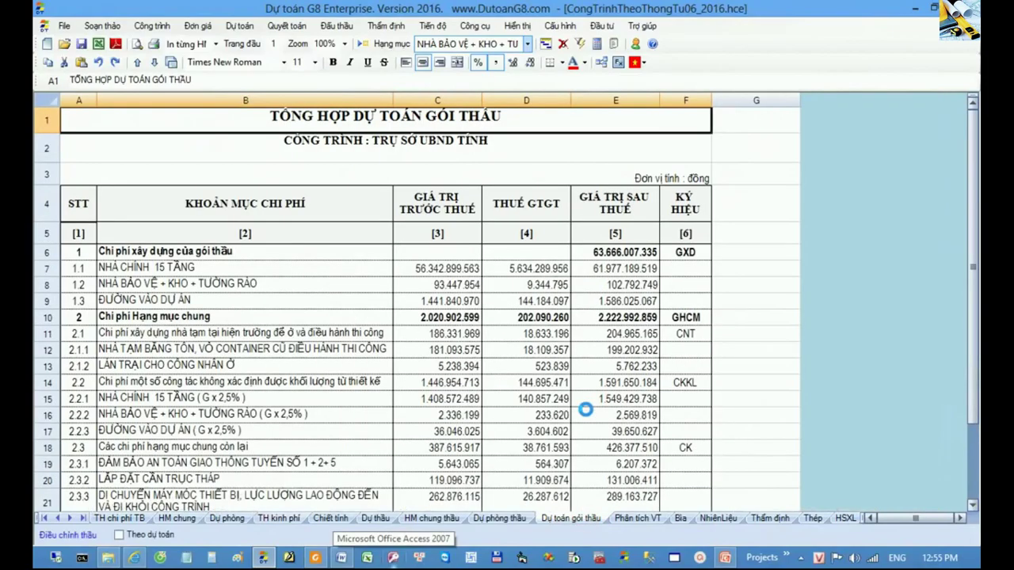
- Review the package estimate's construction, general item and contingency rows, including sub-items 3.1 and 3.2
click(586, 410)
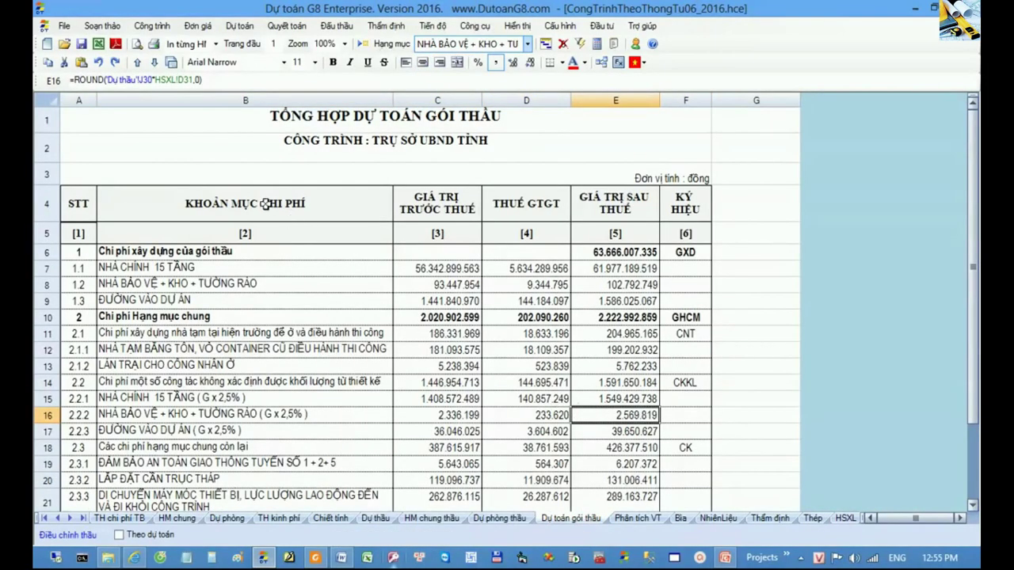
click(46, 254)
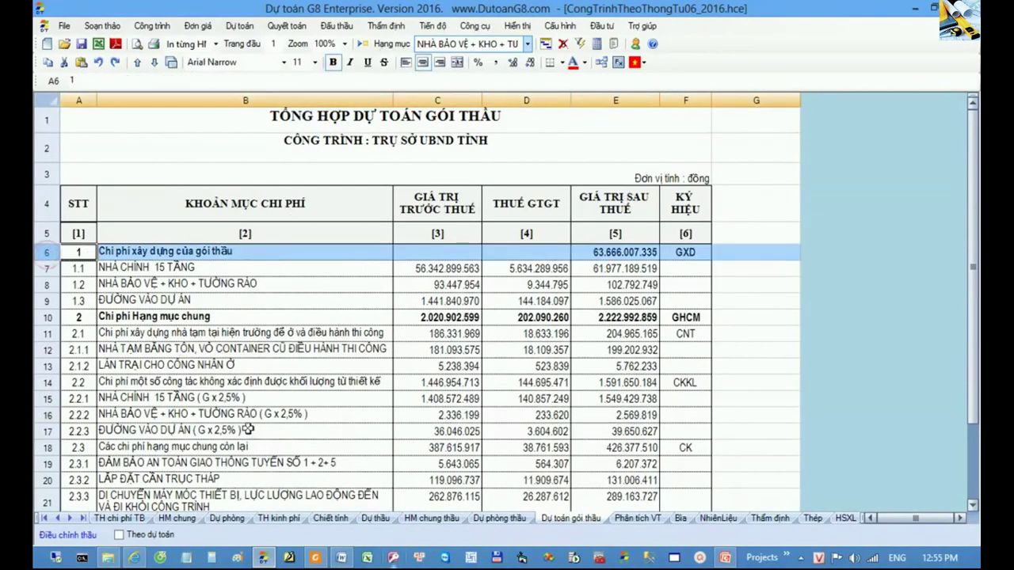
scroll(247, 429, down, 2)
click(49, 240)
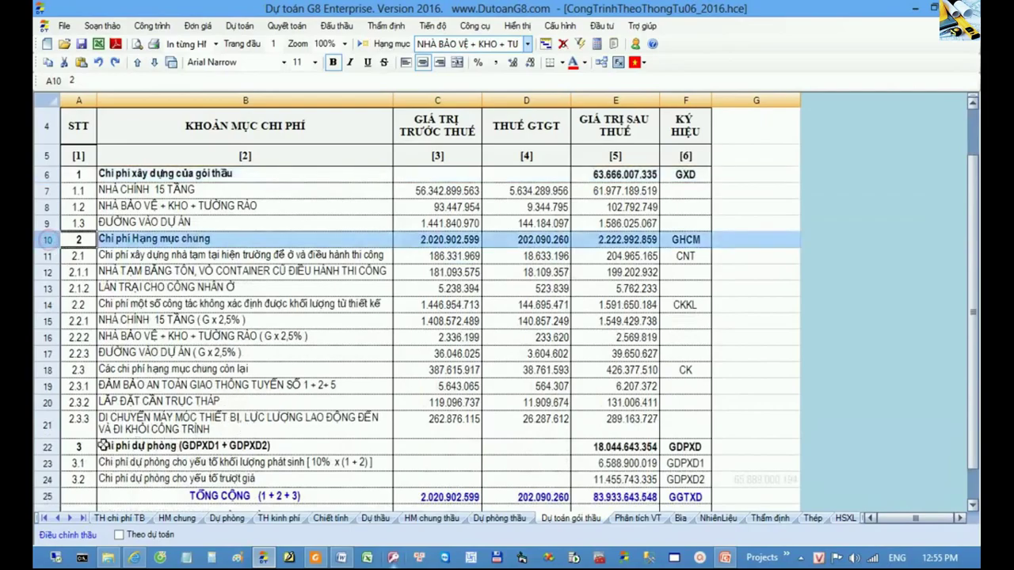
click(55, 447)
scroll(195, 480, down, 1)
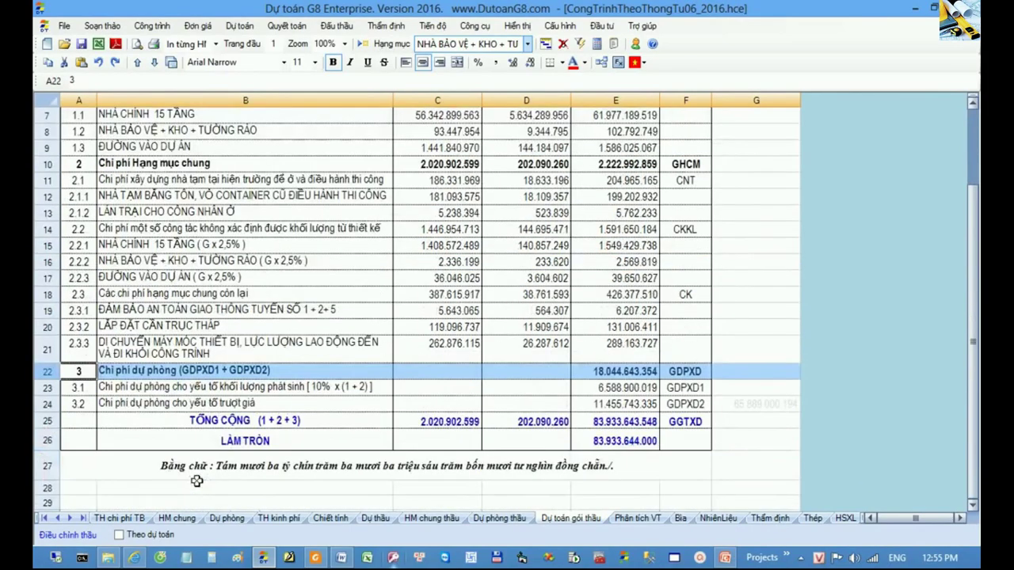
click(57, 389)
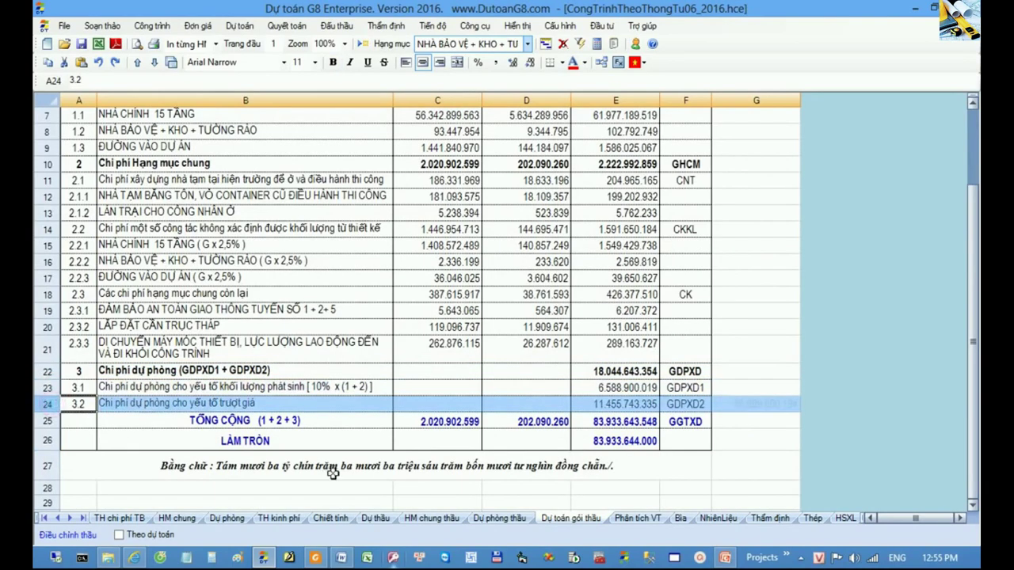
click(299, 387)
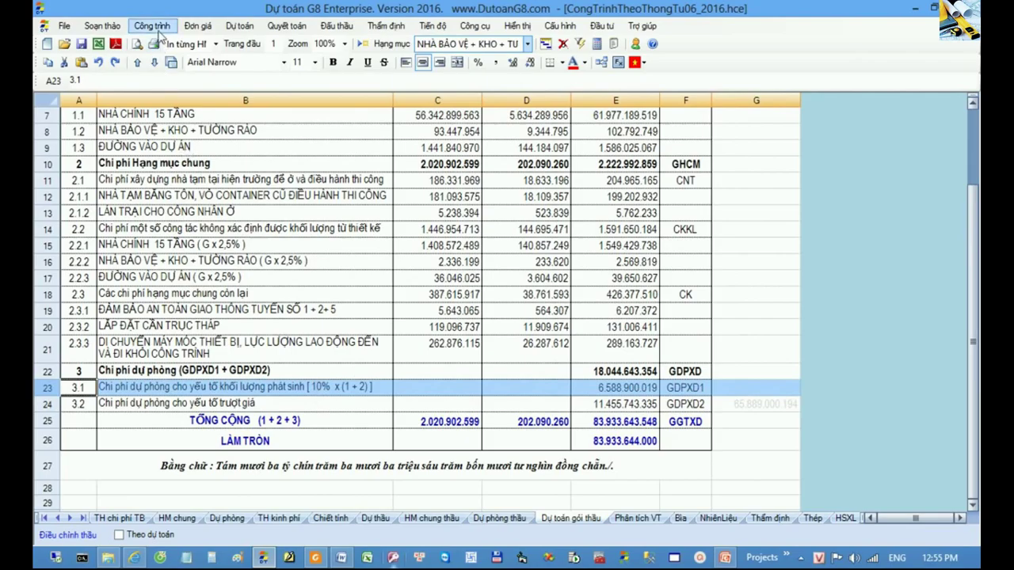
- Set the project's contingency coefficient (Hệ số CP dự phòng) to 5%, recalculate the estimate and select row 3.1
click(153, 26)
click(190, 130)
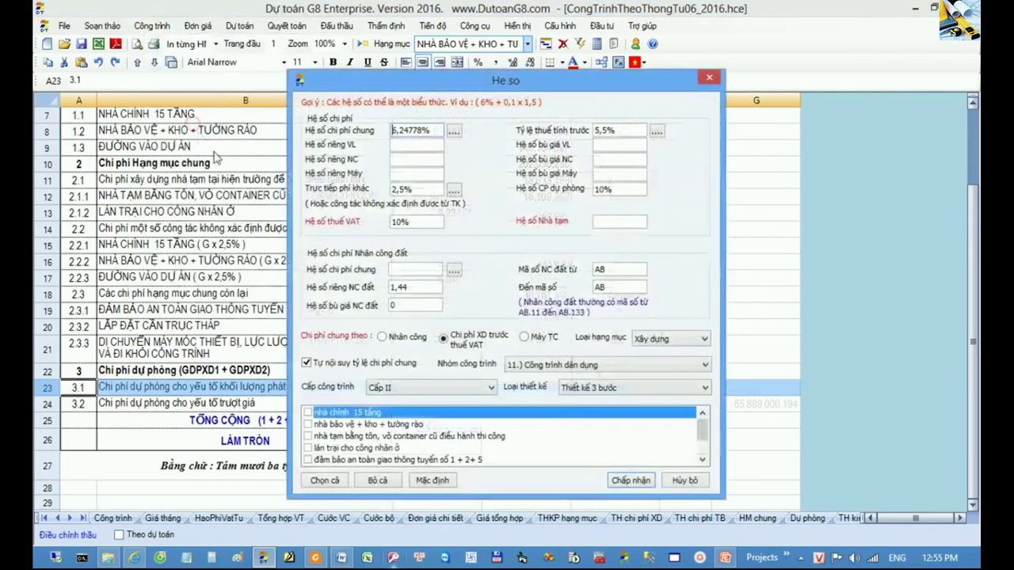
double_click(632, 188)
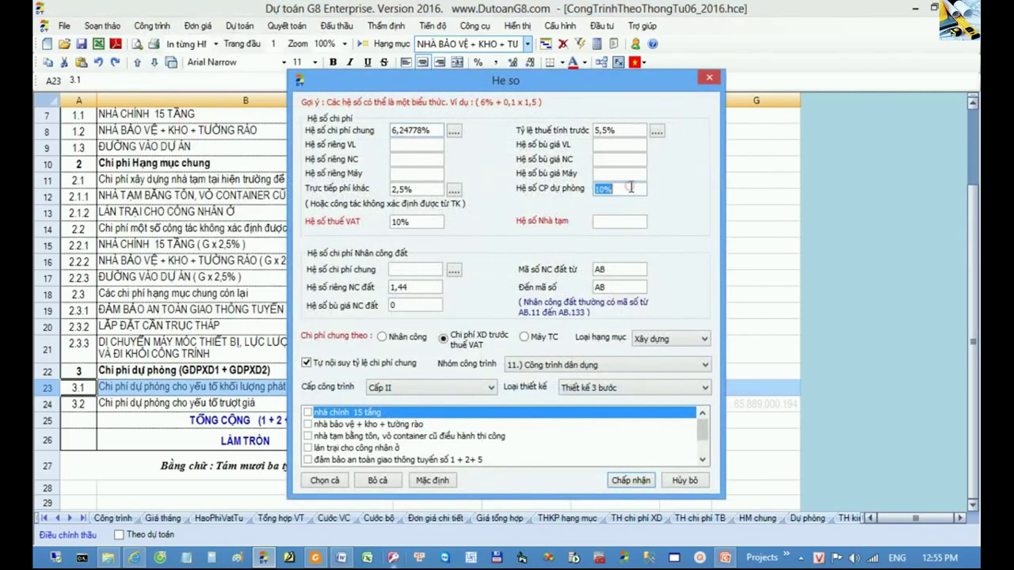
text(5)
click(631, 481)
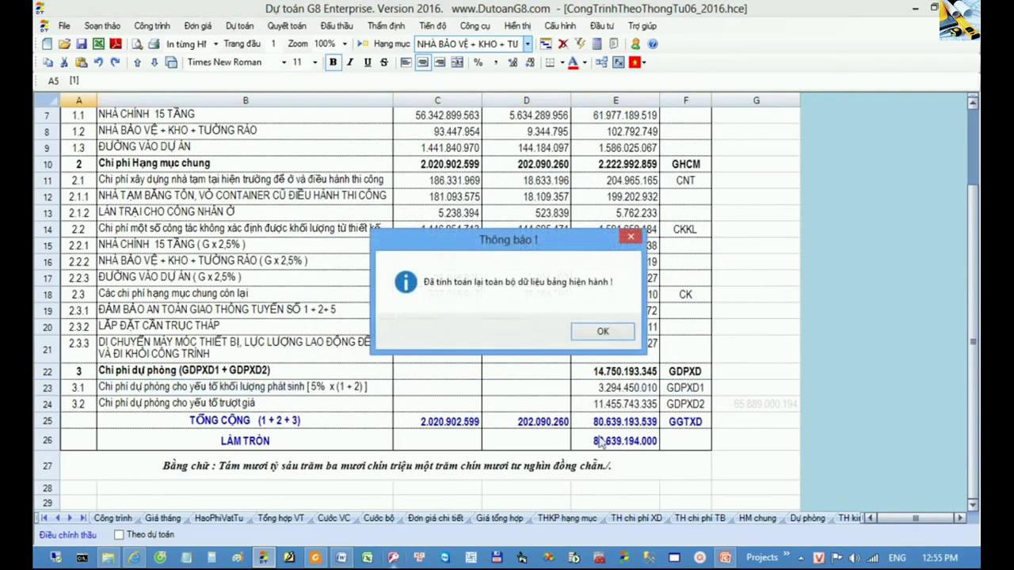
click(613, 331)
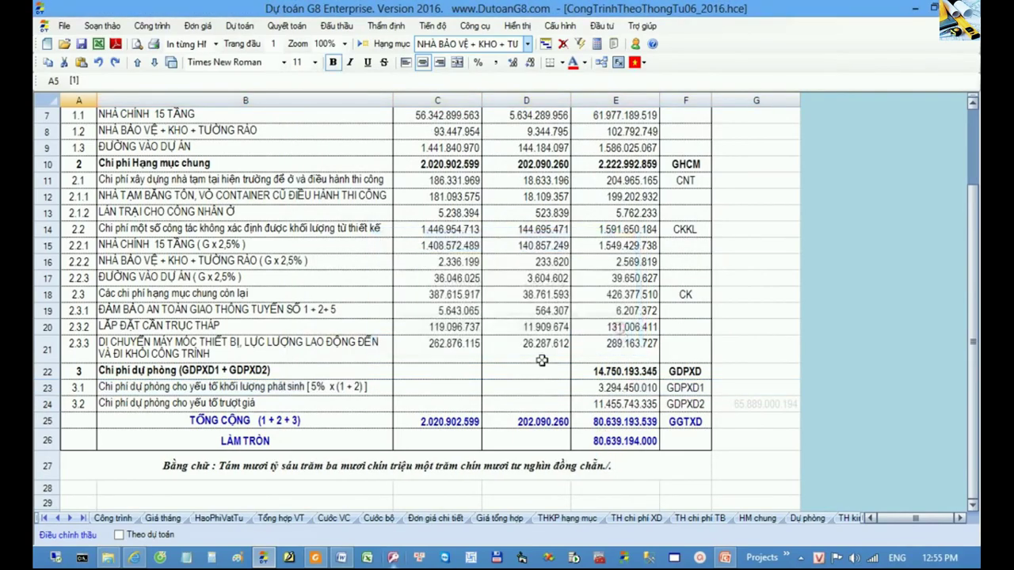
click(46, 387)
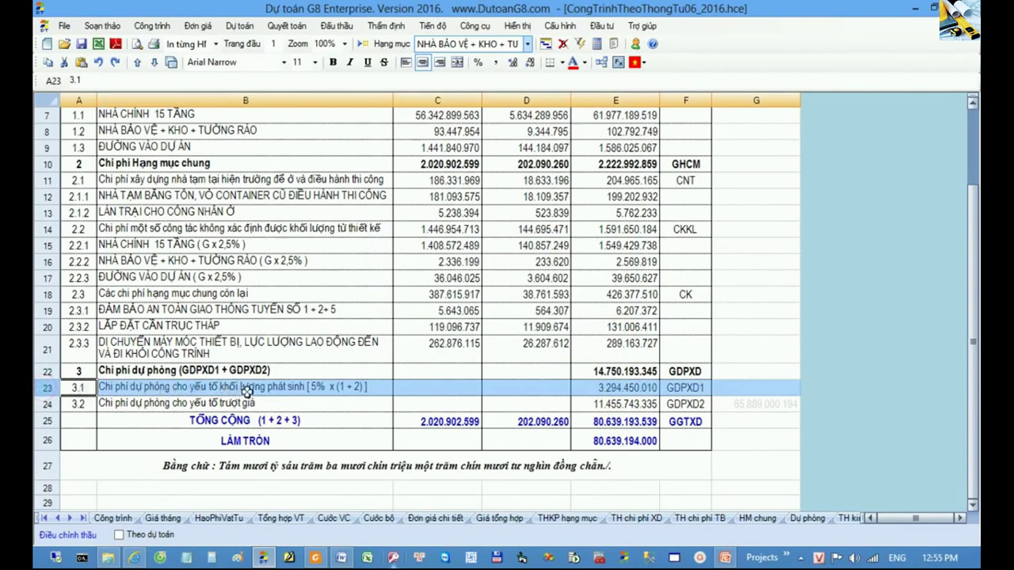
- Review the contingency row 3.1 and the package's construction cost rows from item 1 down to 1.3 ĐƯỜNG VÀO DỰ ÁN
click(286, 389)
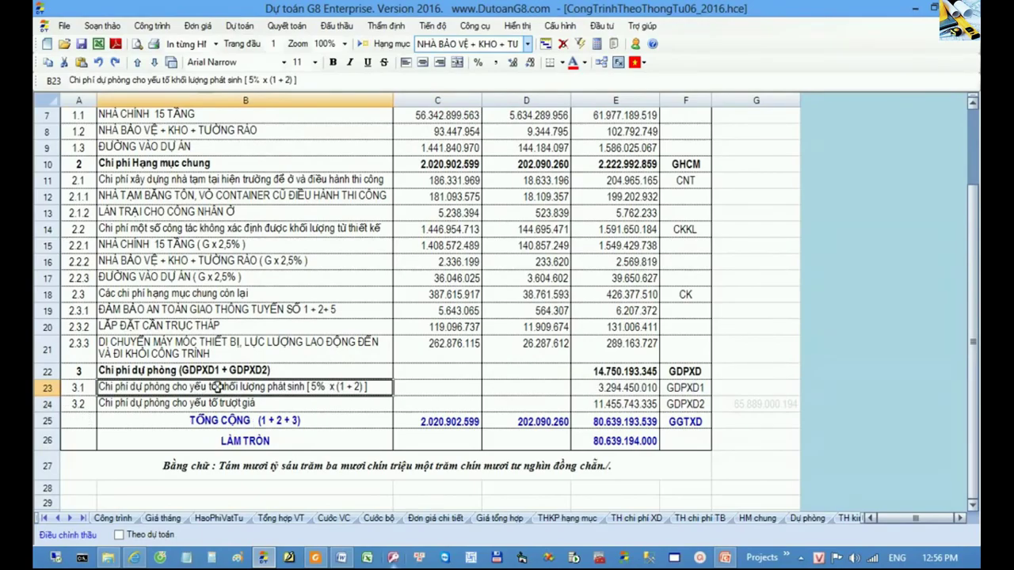
scroll(218, 387, up, 2)
scroll(213, 385, down, 1)
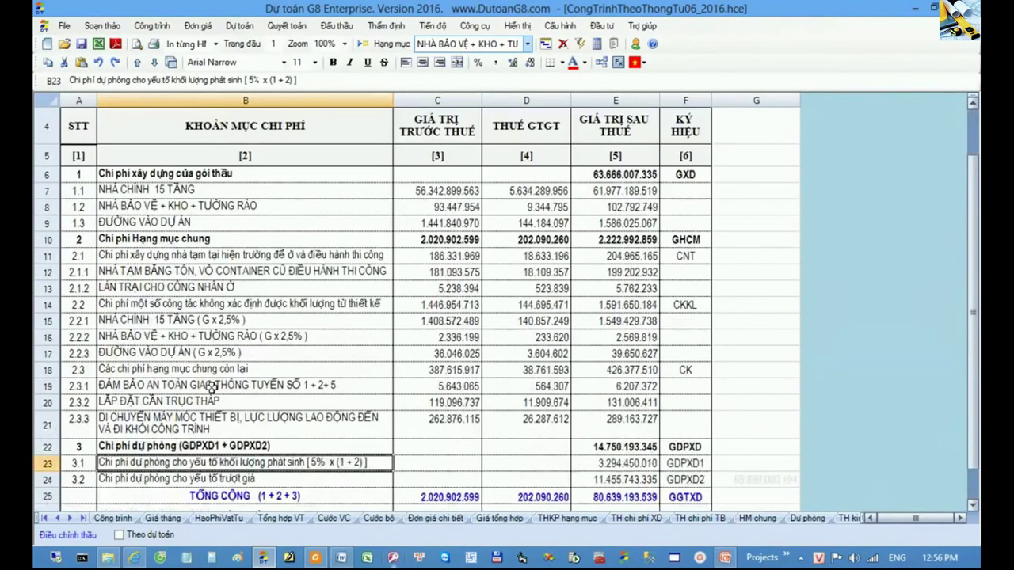
click(49, 174)
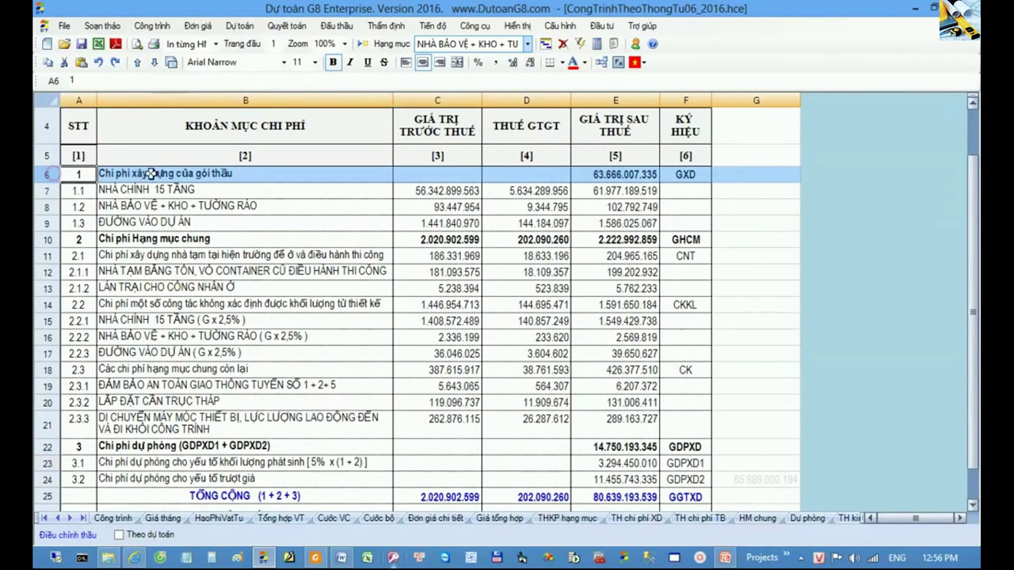
click(49, 190)
click(49, 223)
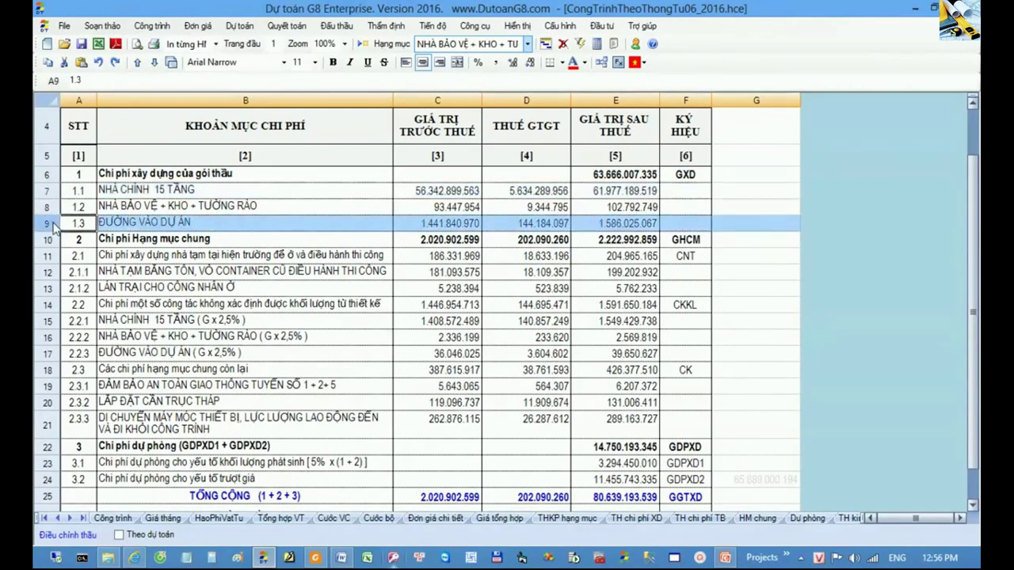
- Compare the construction items' after-tax values and check the VAT and after-tax formulas of NHÀ CHÍNH 15 TẦNG
drag(624, 194, 617, 224)
click(584, 191)
drag(538, 192, 606, 201)
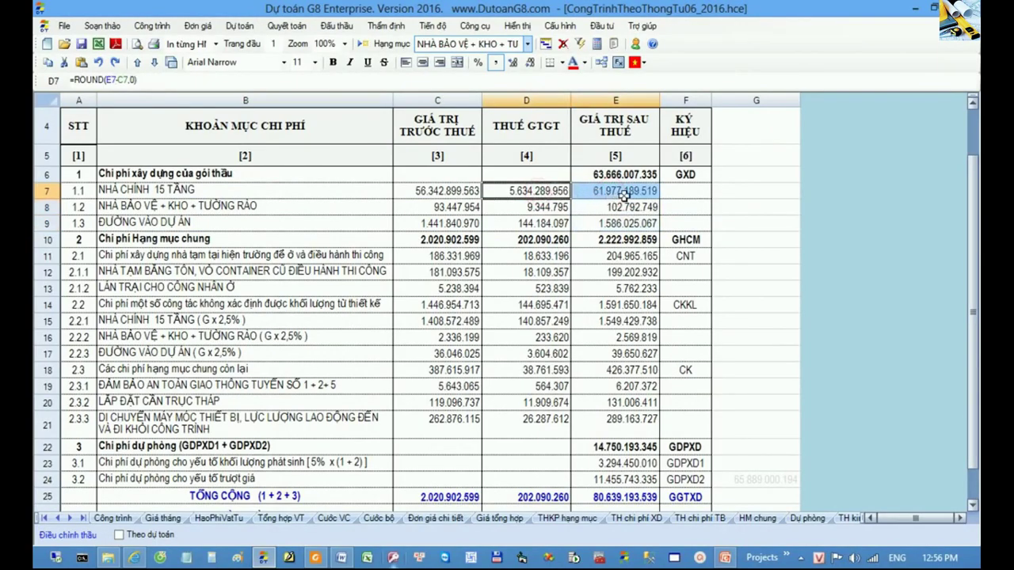
click(622, 194)
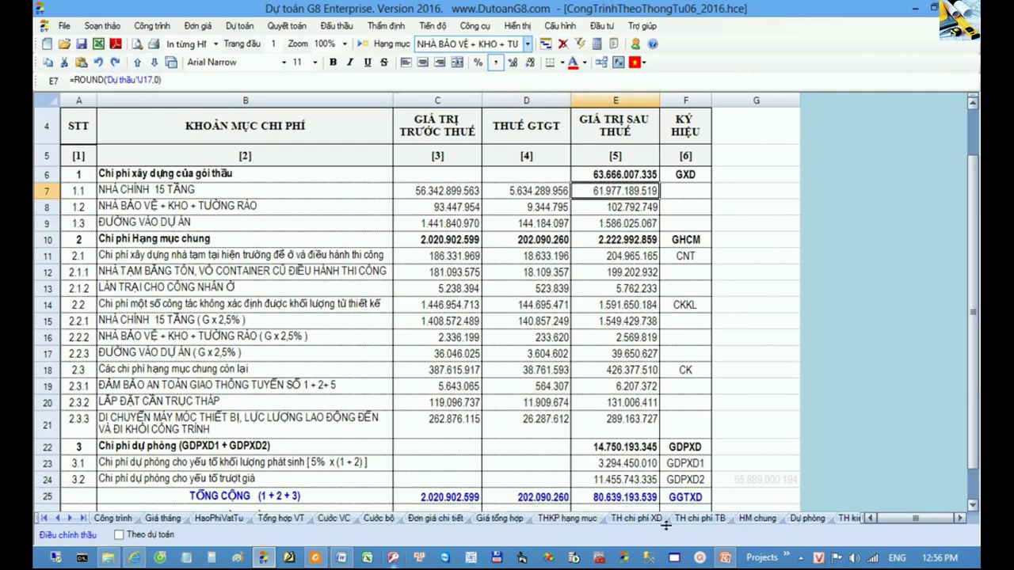
- Open the Dự thầu sheet and widen the Thành tiền column so each amount fits on one line
click(70, 517)
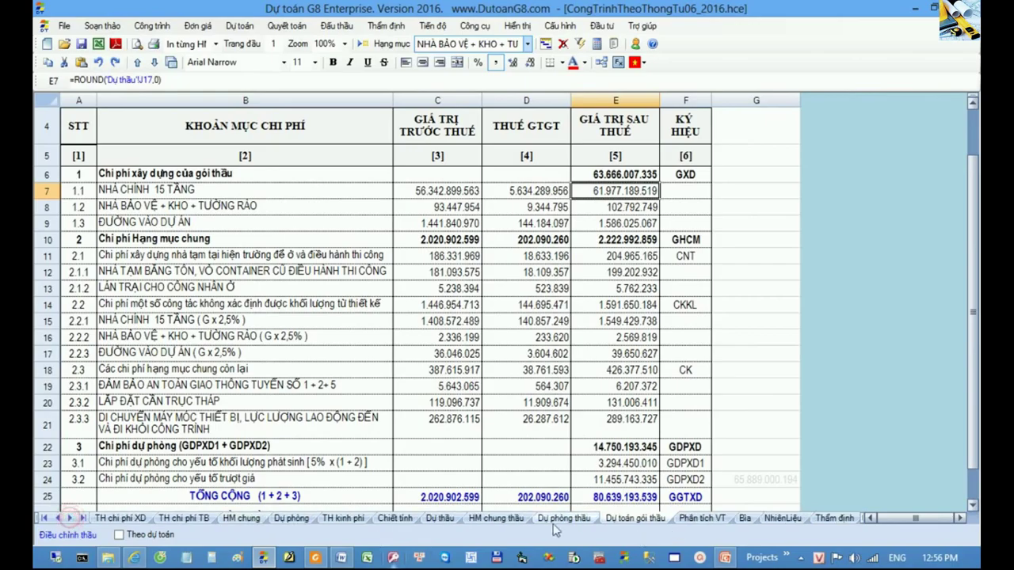
click(440, 518)
click(583, 101)
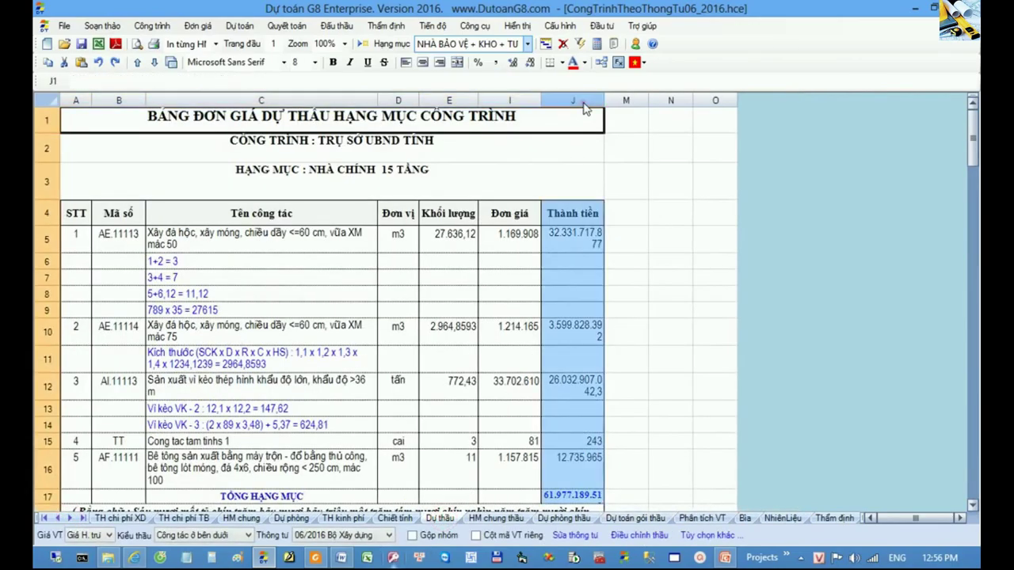
click(71, 497)
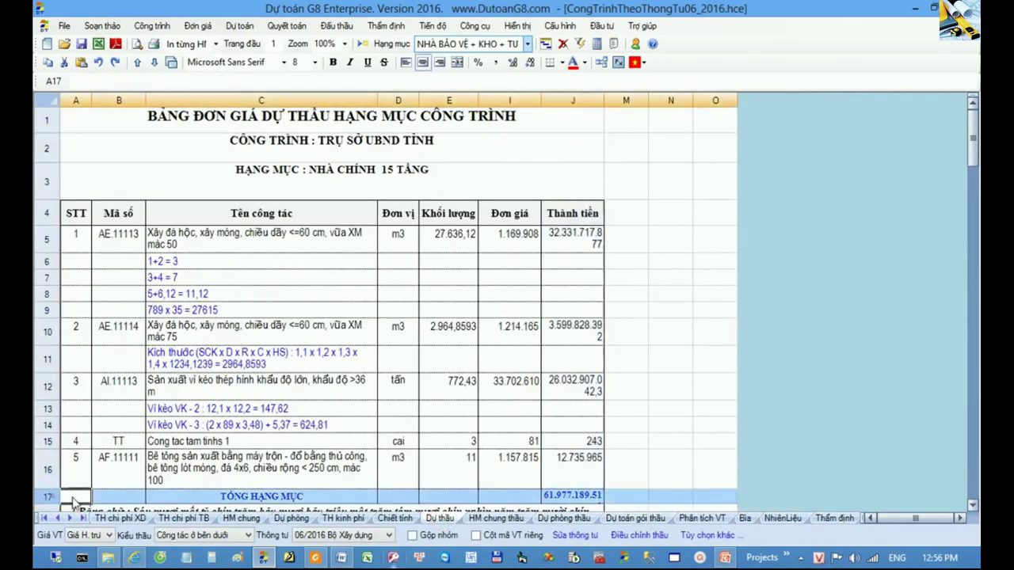
click(625, 496)
drag(605, 100, 621, 100)
scroll(659, 256, down, 1)
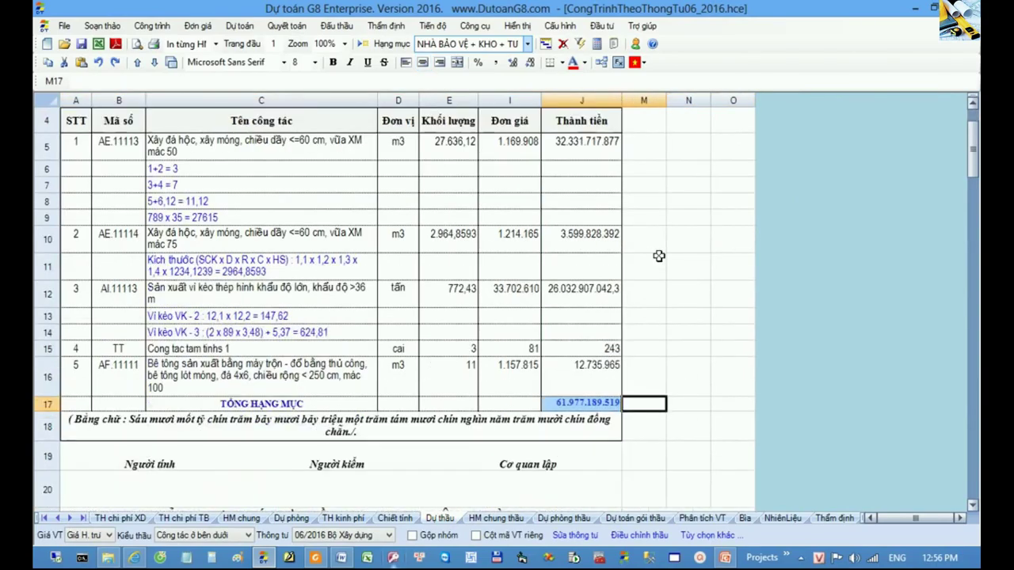
- Inspect the TỔNG HẠNG MỤC row and its sum formula for NHÀ CHÍNH 15 TẦNG
click(587, 404)
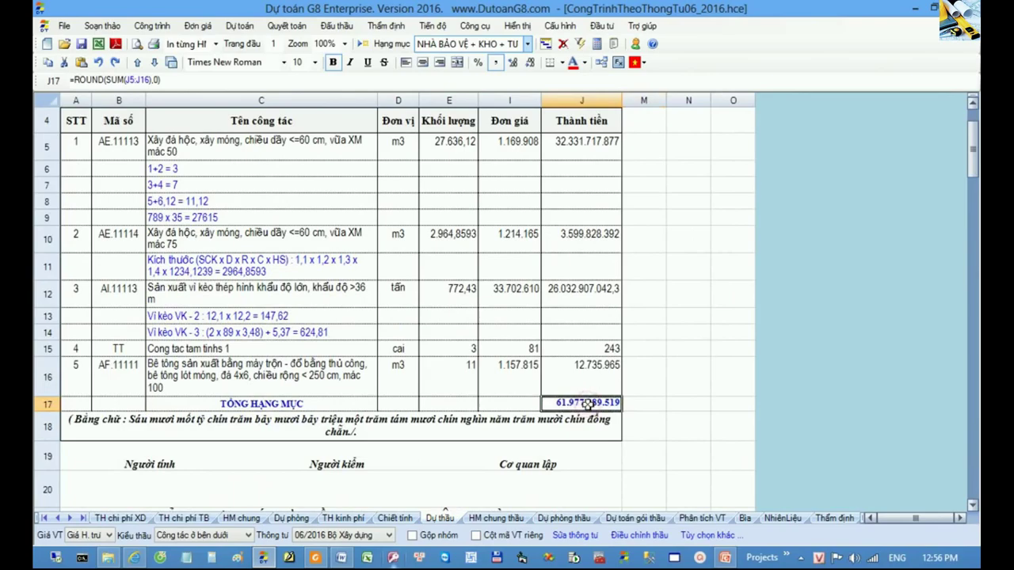
click(47, 405)
click(580, 405)
- Return to the Dự toán gói thầu sheet and check the pre-tax and VAT formulas of item 1.1 and the after-tax formula of item 1.3
click(636, 518)
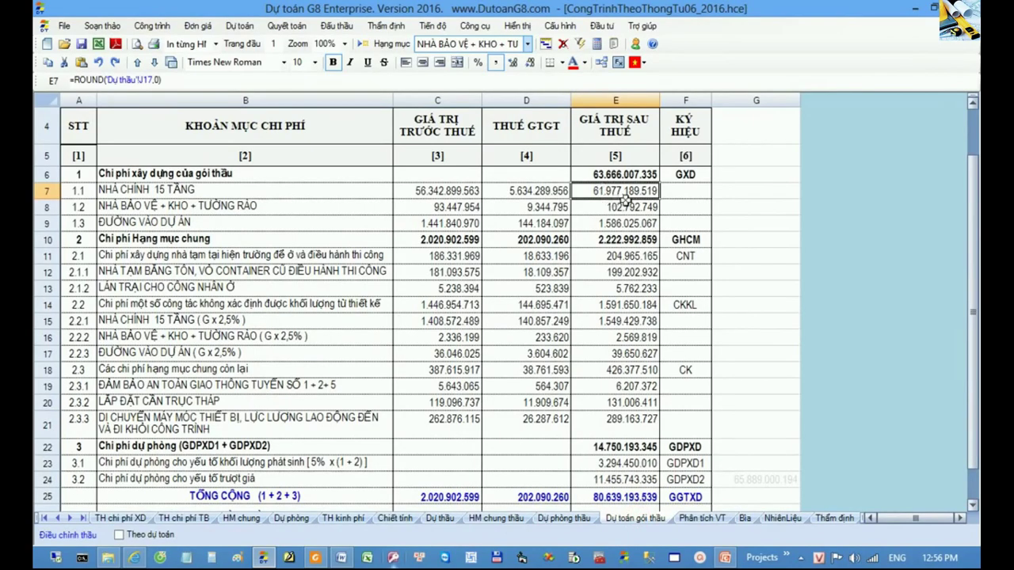
click(446, 191)
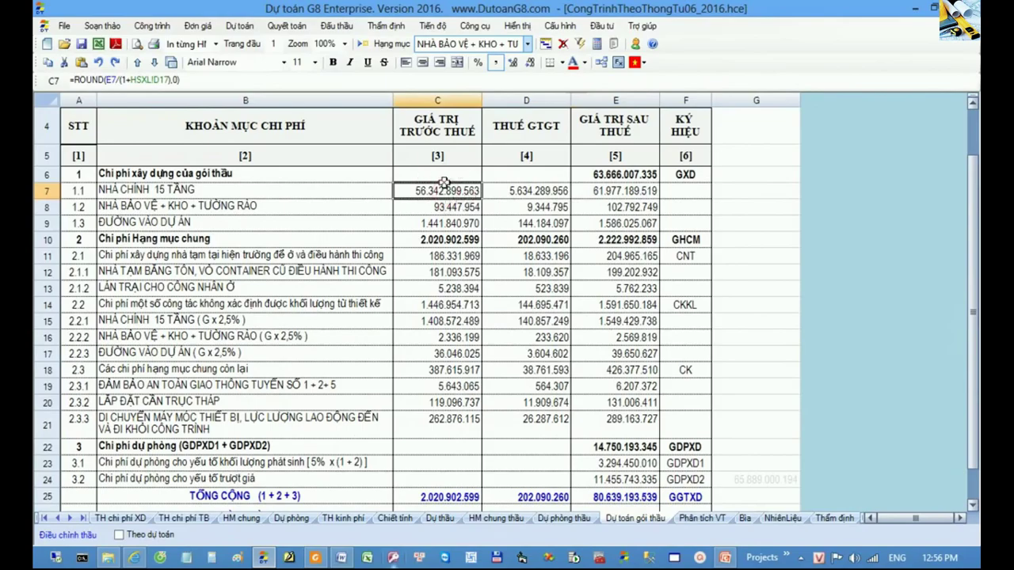
click(539, 193)
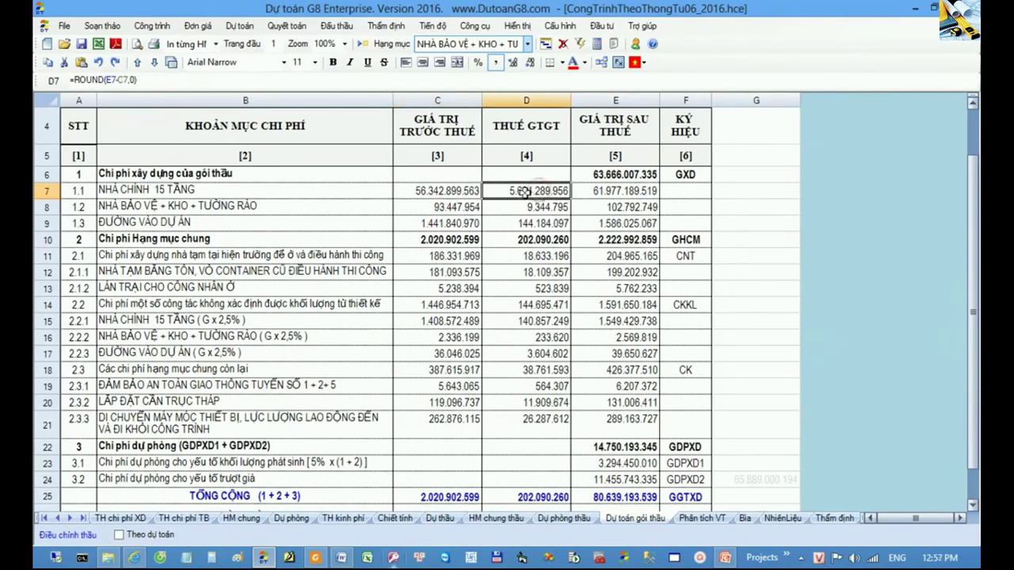
click(66, 222)
click(609, 222)
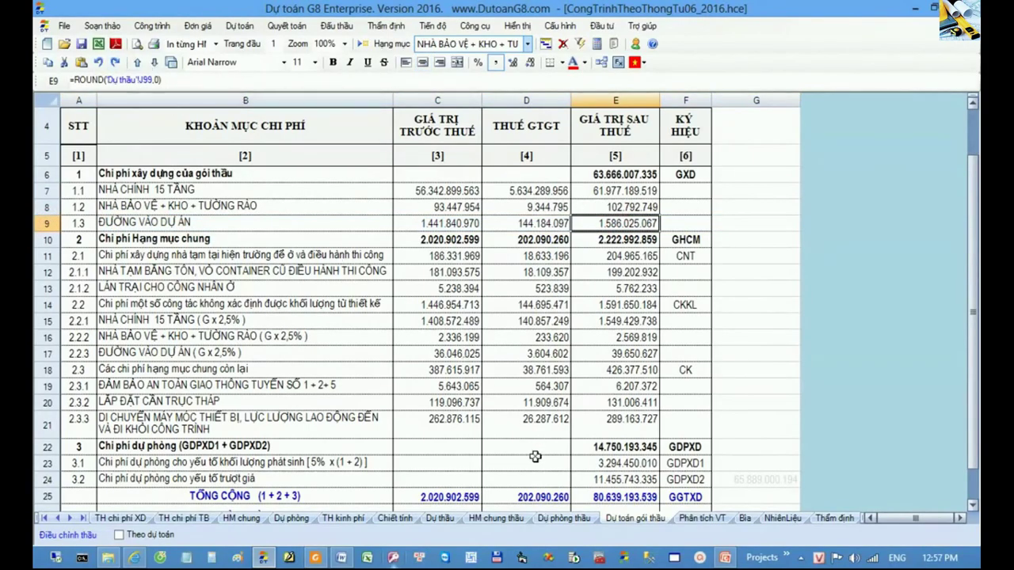
- Show the work item ĐƯỜNG VÀO DỰ ÁN in the Dự thầu sheet and check its TỔNG HẠNG MỤC amount
click(457, 521)
click(495, 43)
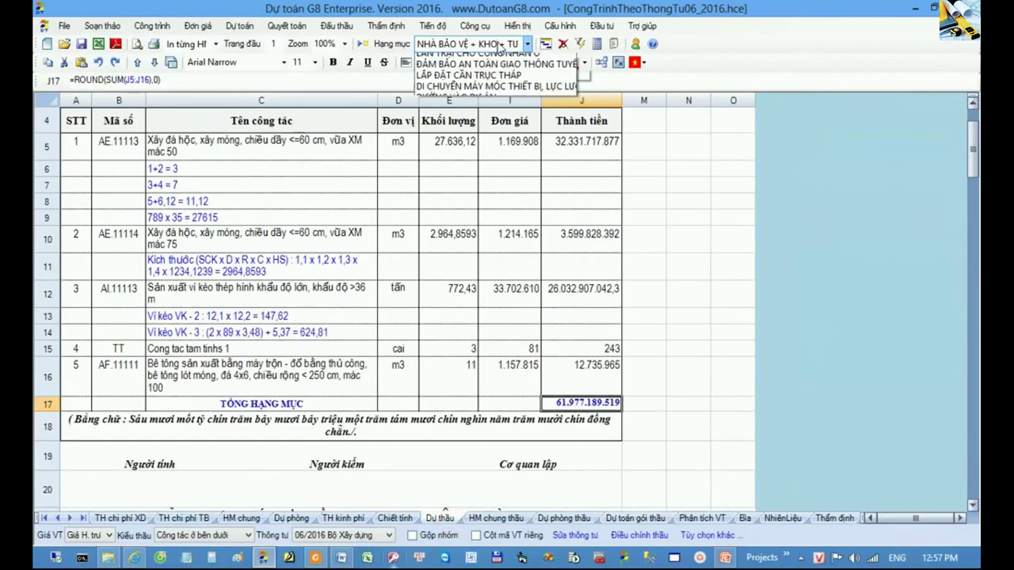
click(483, 137)
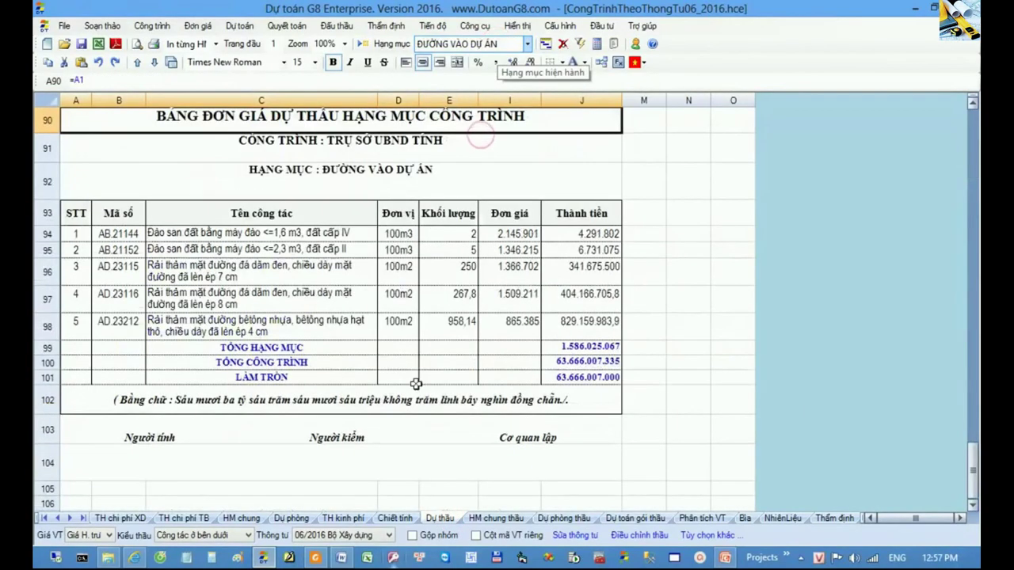
click(67, 349)
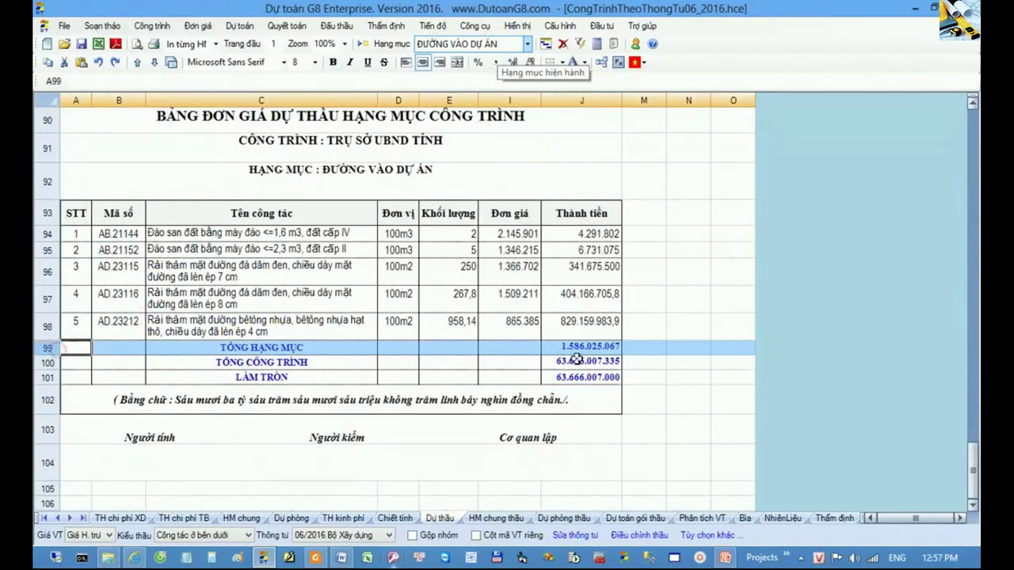
drag(647, 348, 602, 349)
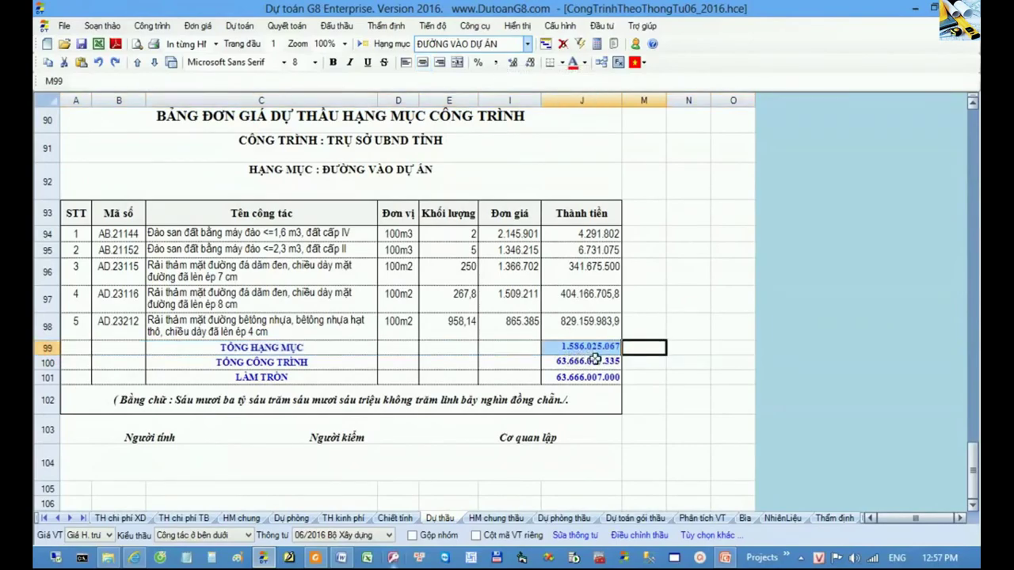
- Return to the Dự toán gói thầu sheet and check the after-tax and pre-tax formulas of ĐƯỜNG VÀO DỰ ÁN
click(635, 518)
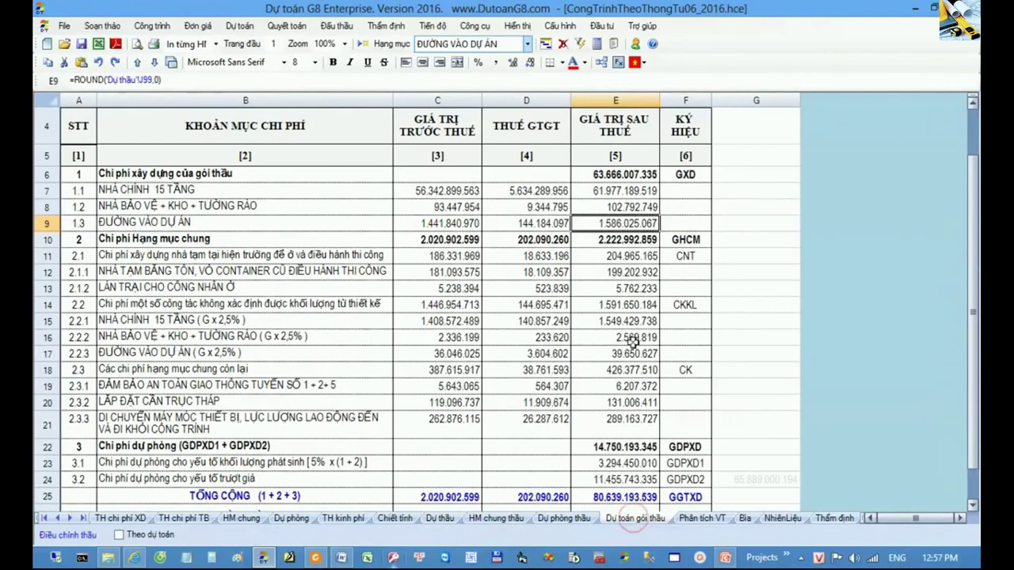
mouse_move(590, 222)
mouse_down()
mouse_move(553, 223)
mouse_move(608, 225)
mouse_up()
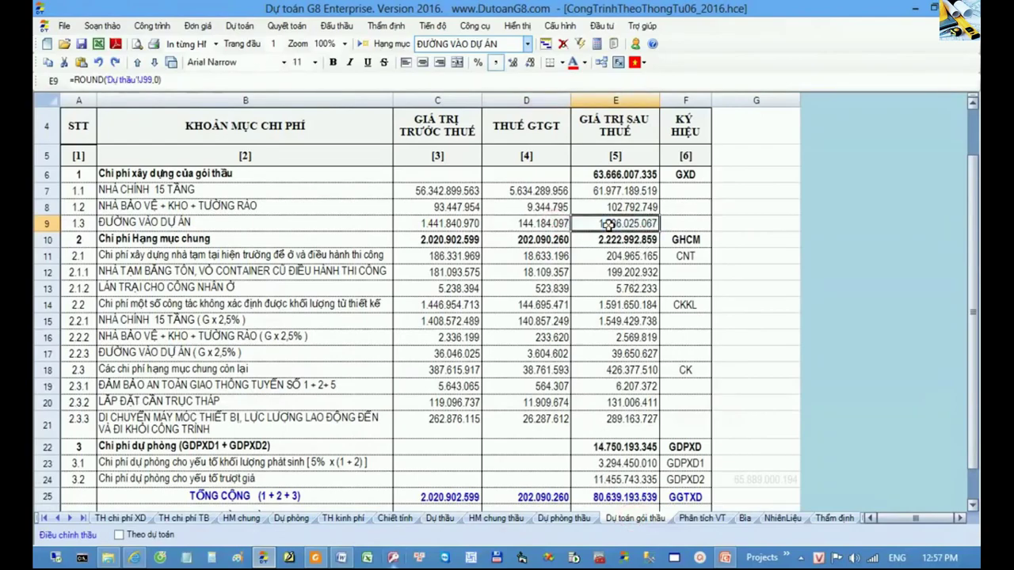
click(454, 224)
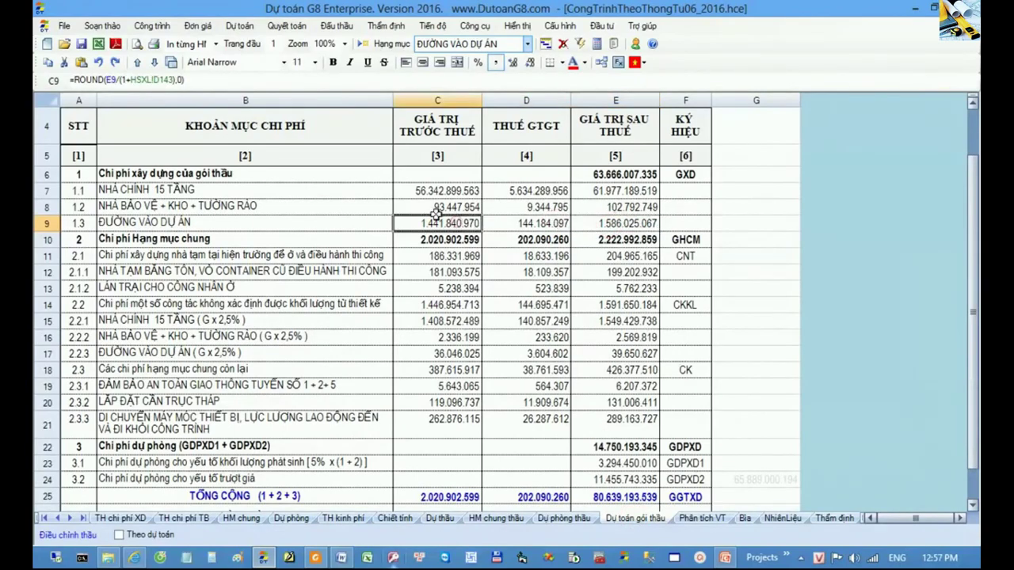
drag(361, 227, 427, 226)
click(428, 225)
- Review the general item cost rows: item 2, temporary housing 2.1 with its sub-items, and undetermined-quantity works 2.2
click(48, 239)
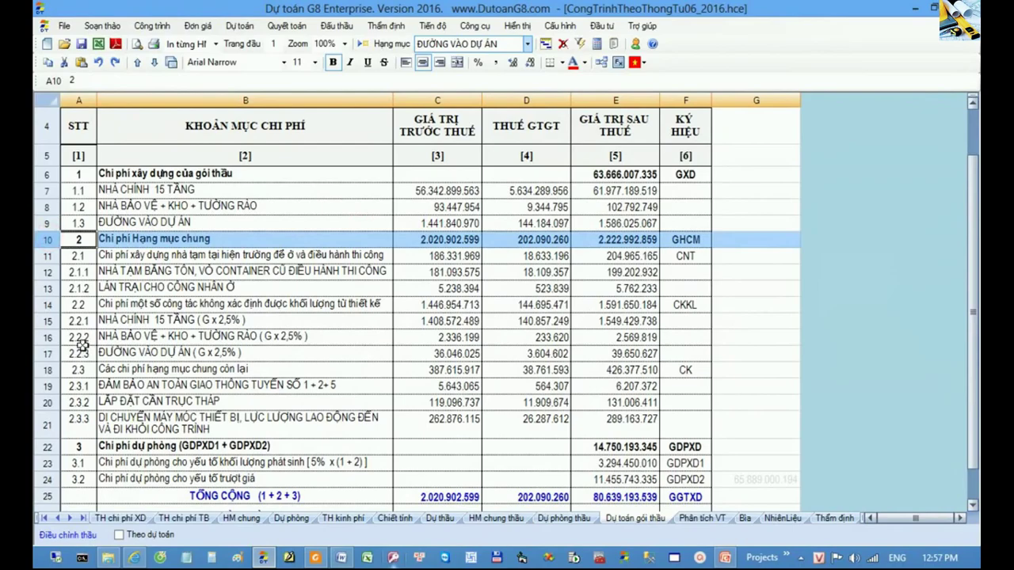
click(49, 256)
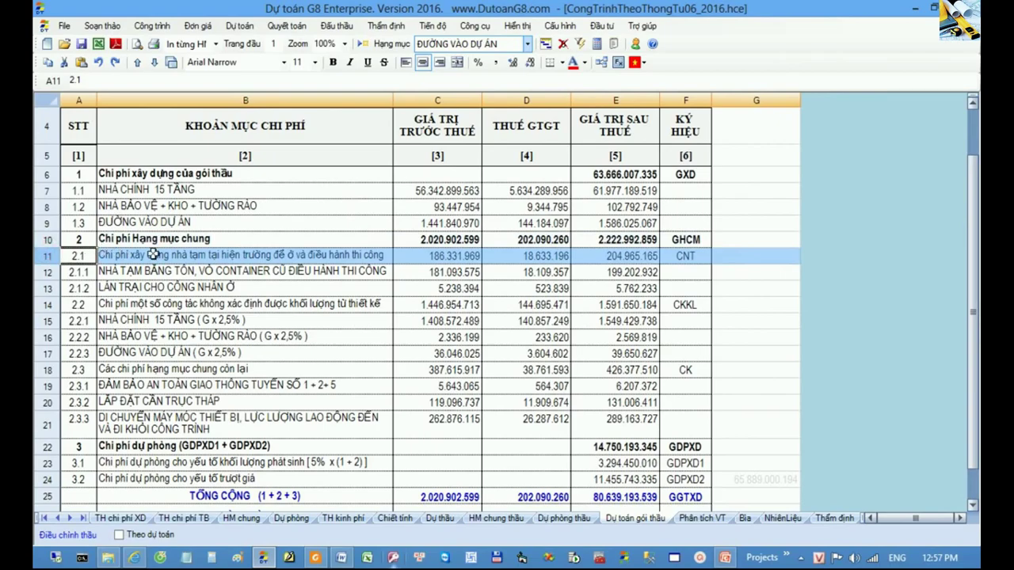
drag(49, 273, 51, 304)
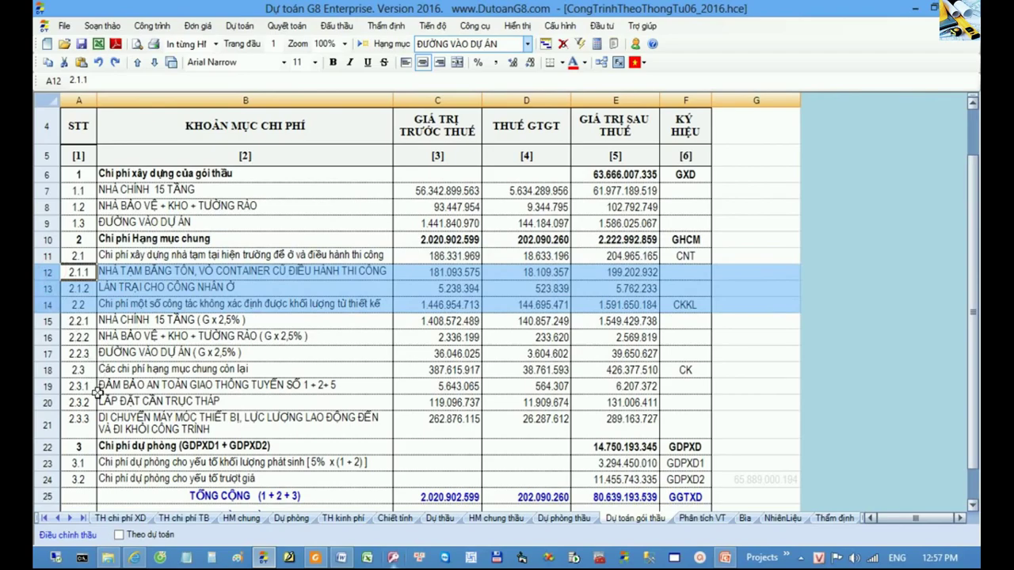
click(49, 305)
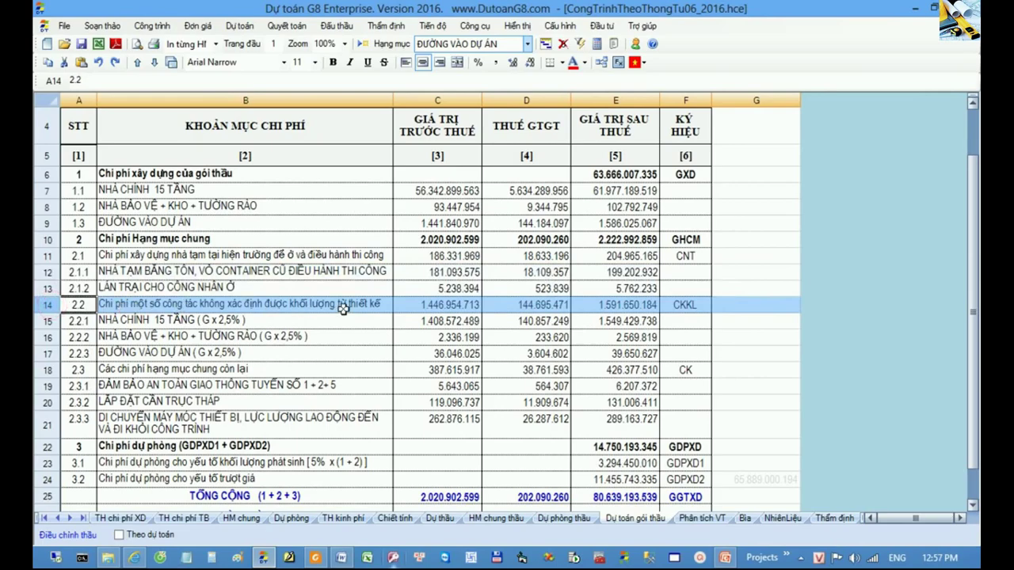
- Review the remaining general item costs 2.3 to 2.3.3 and check the pre-tax formula of item 2.3.3
click(51, 370)
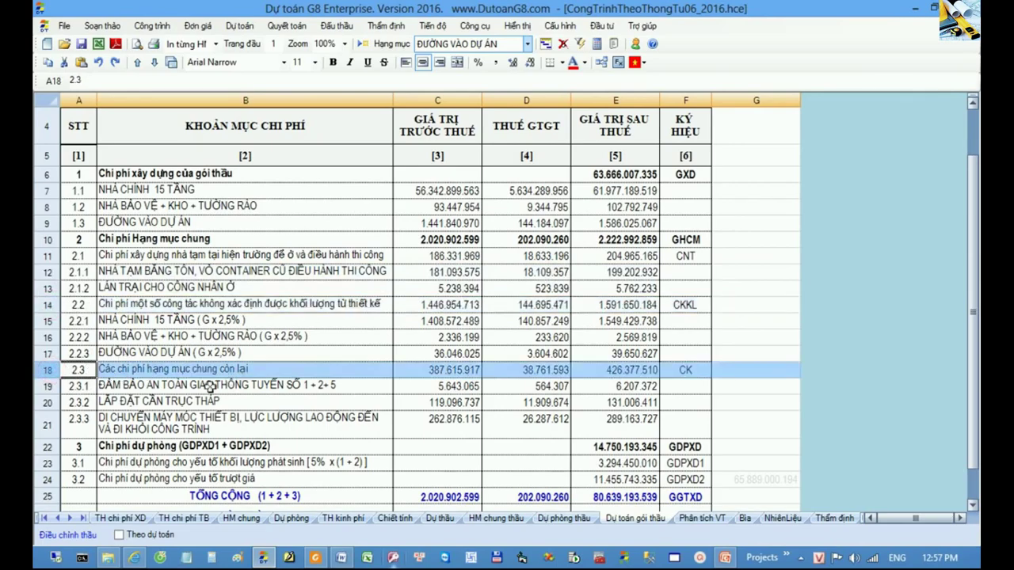
click(50, 386)
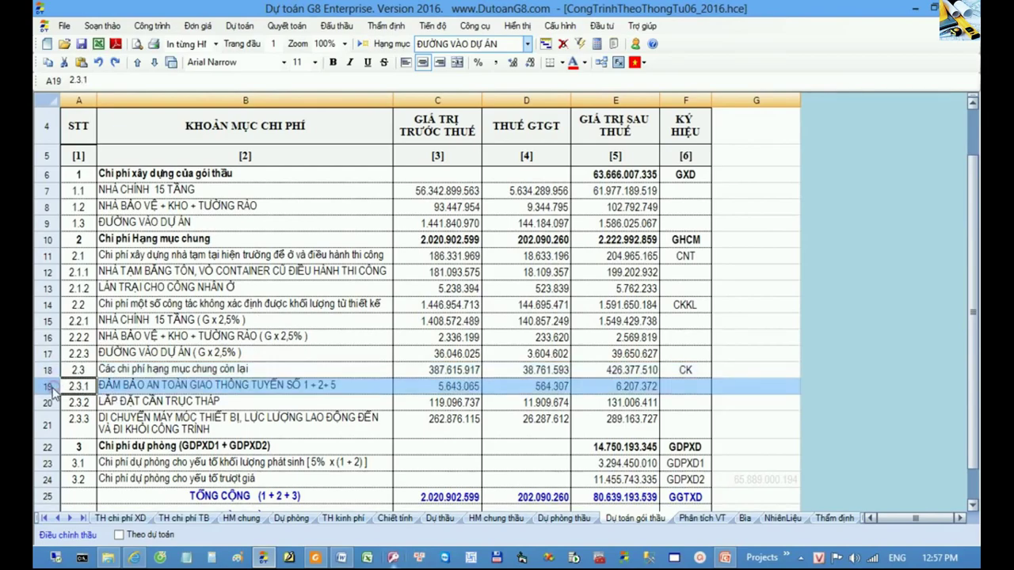
click(52, 403)
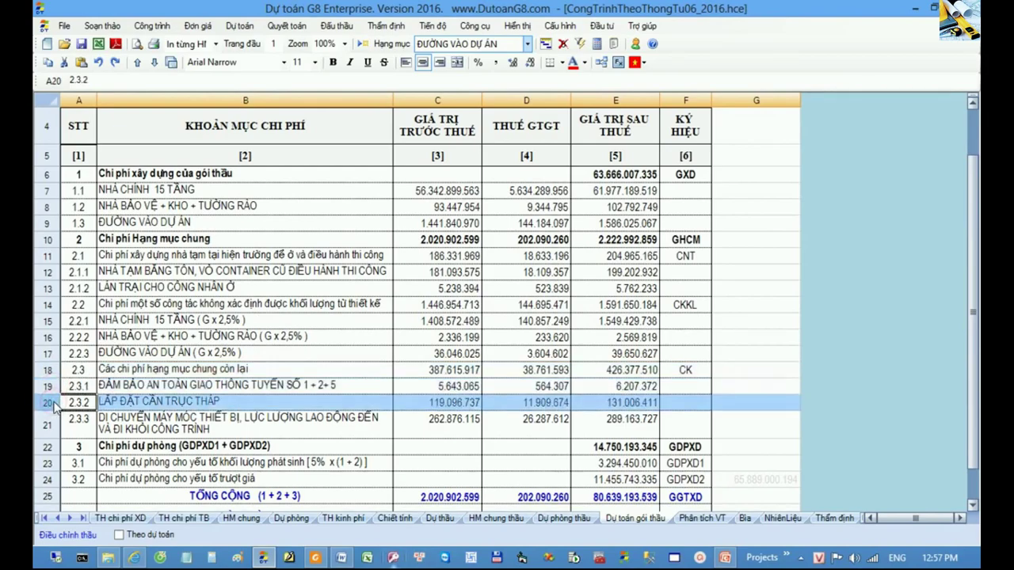
click(49, 428)
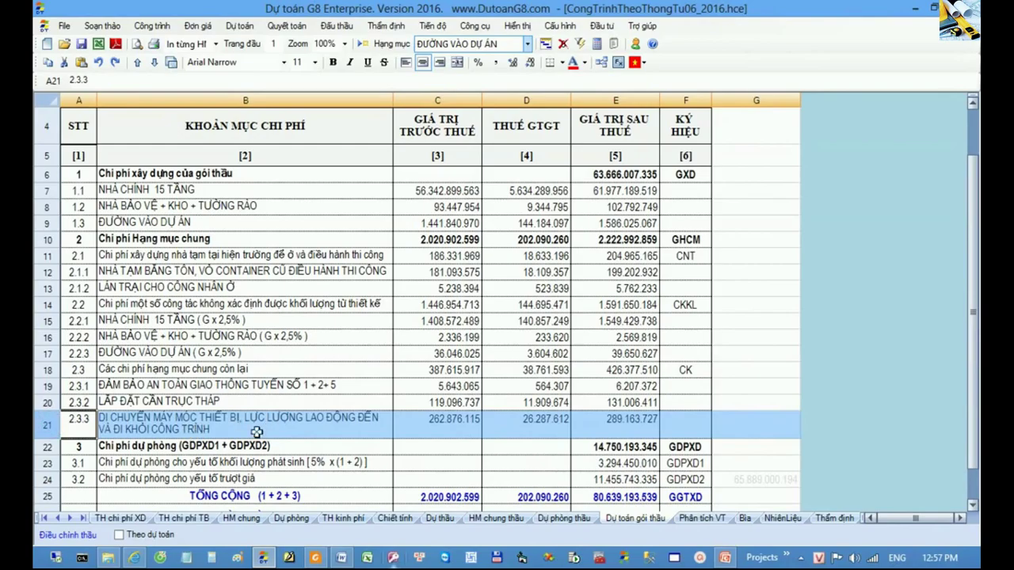
click(449, 432)
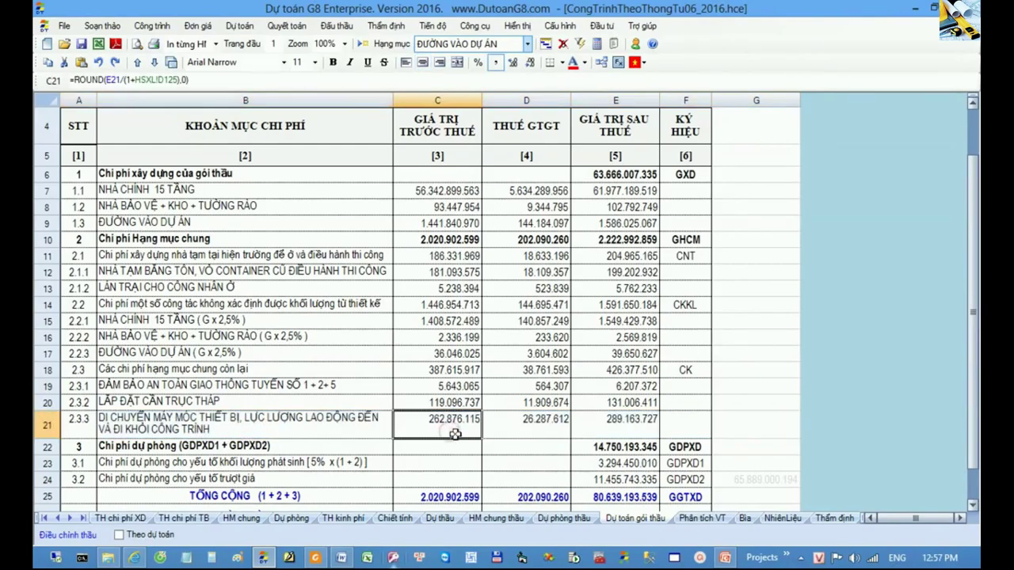
- Show LẮP ĐẶT CẦN TRỤC THÁP in the Dự thầu sheet and examine its work items, quantities and unit prices
click(445, 518)
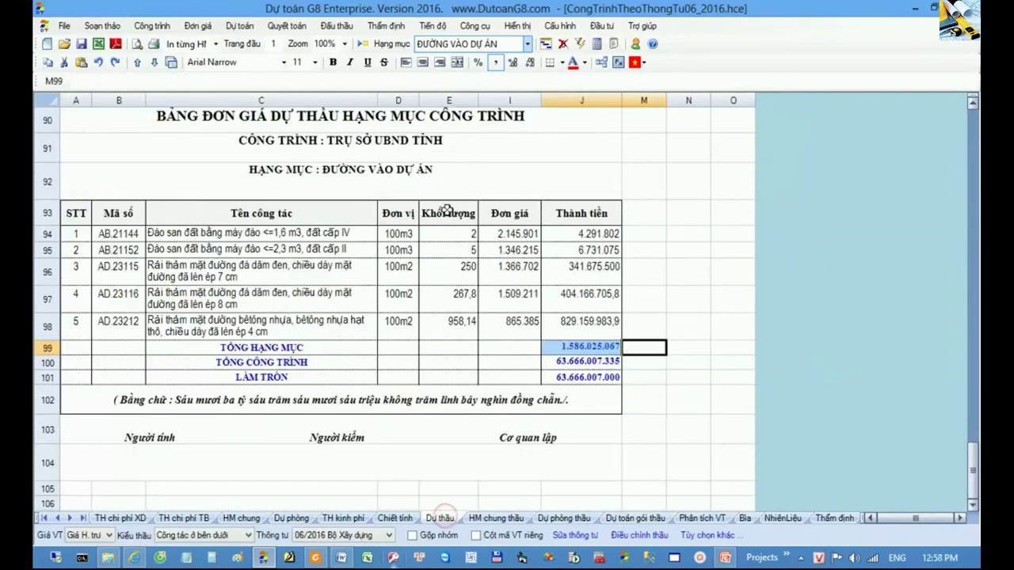
click(494, 49)
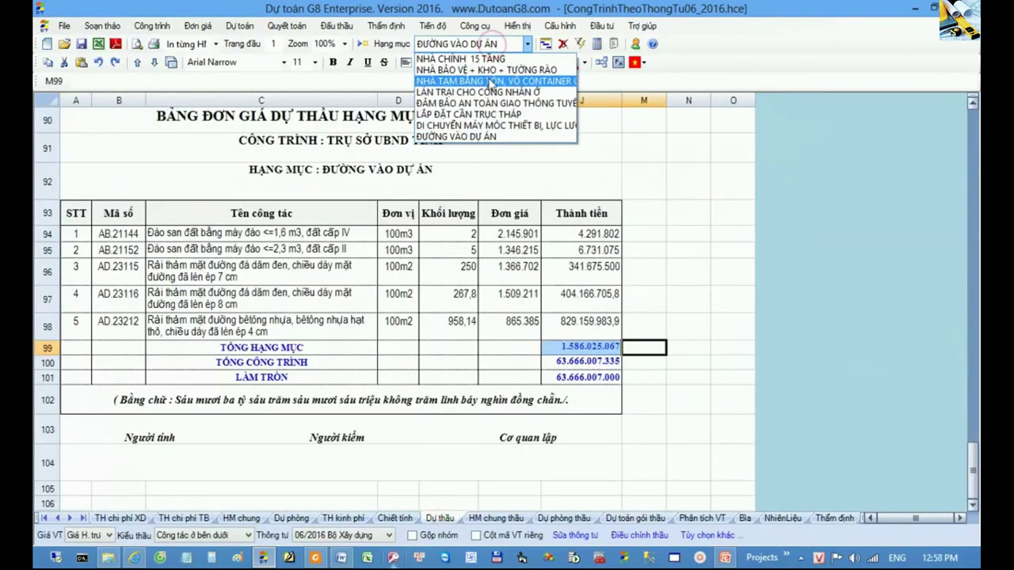
click(491, 115)
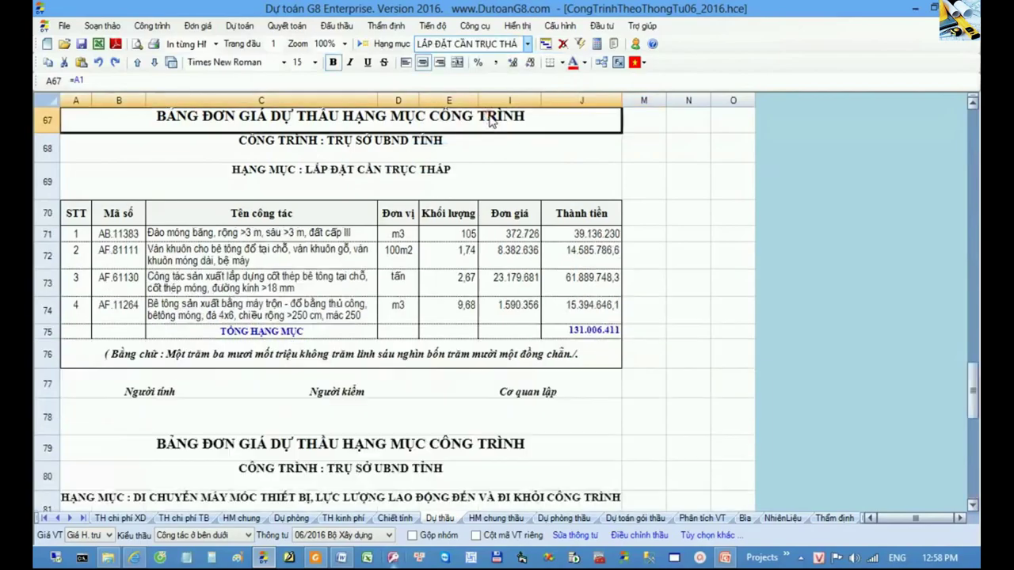
click(440, 286)
drag(96, 236, 509, 322)
drag(517, 219, 523, 253)
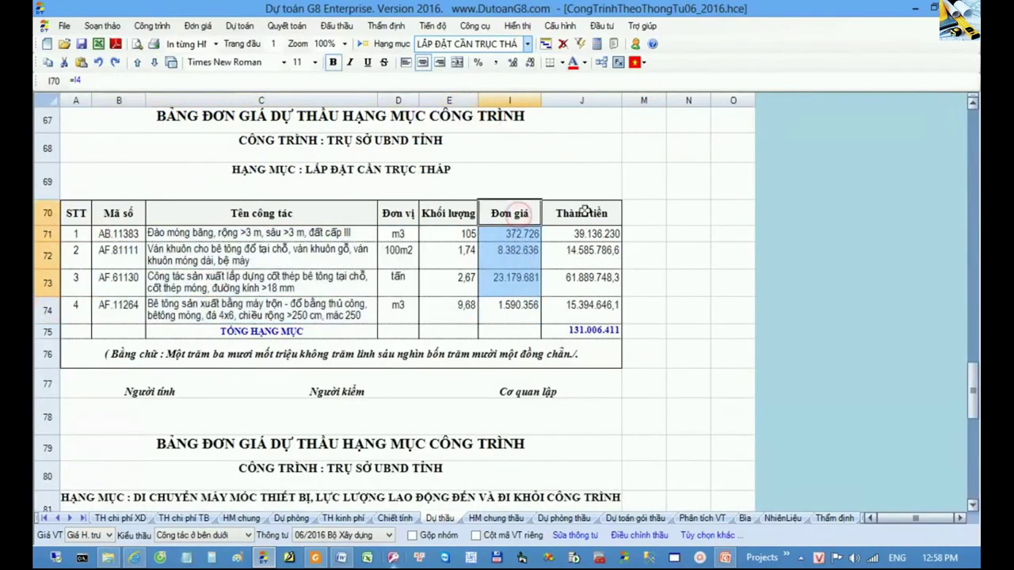
- Check the crane installation's line amounts and total formula in Dự thầu against item 2.3.2's after-tax value in Dự toán gói thầu
drag(590, 216, 591, 301)
click(584, 330)
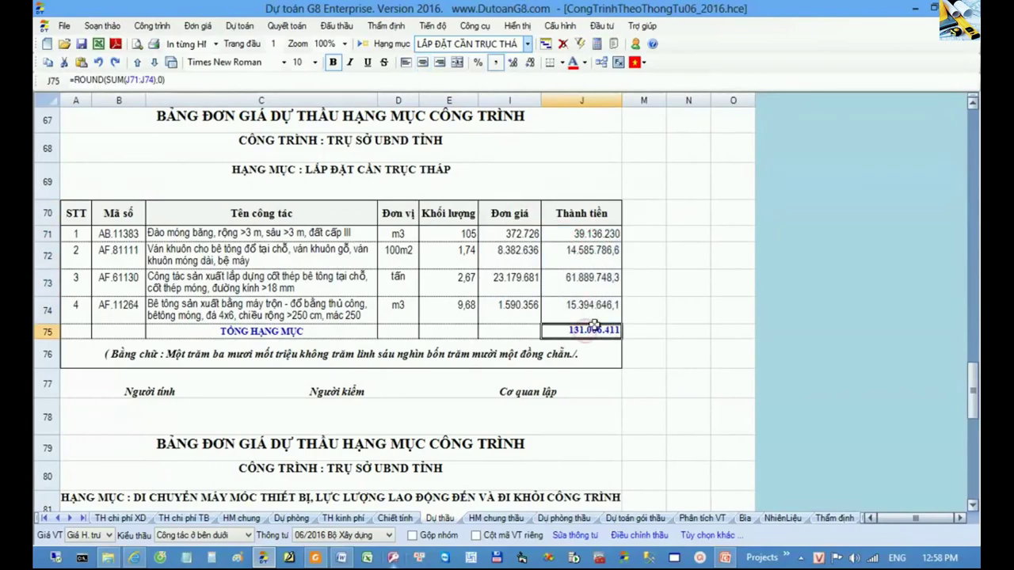
click(627, 520)
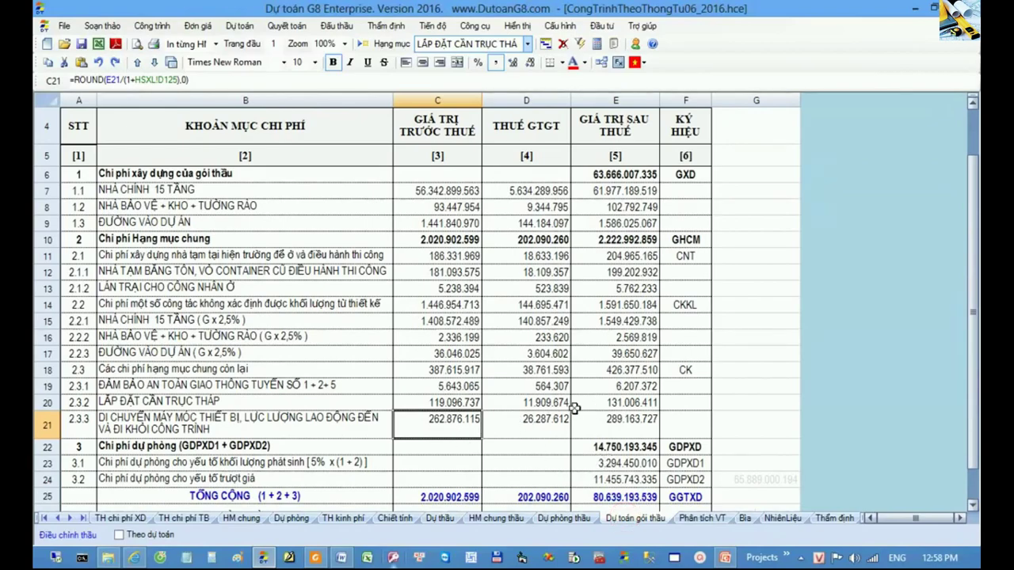
drag(555, 405, 599, 407)
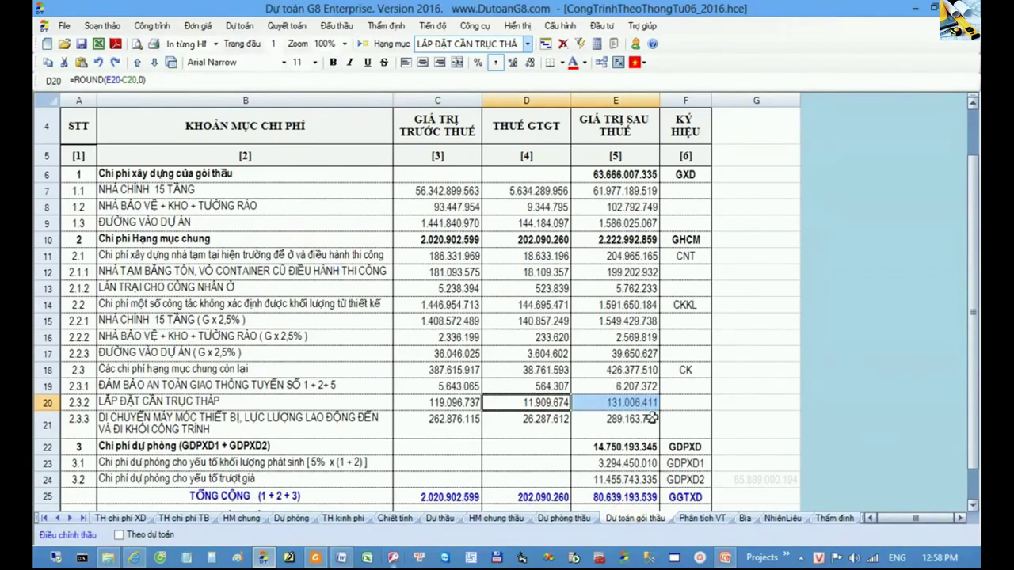
drag(665, 404, 637, 406)
- Review the contingency cost rows: item 3, arising quantities 3.1 and price escalation 3.2
click(291, 446)
scroll(290, 447, down, 1)
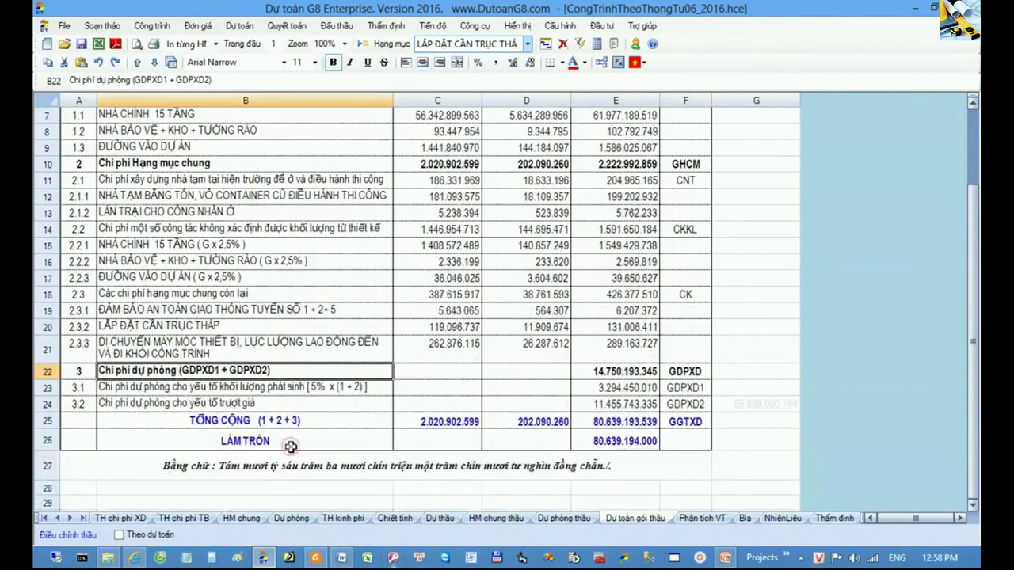
click(48, 387)
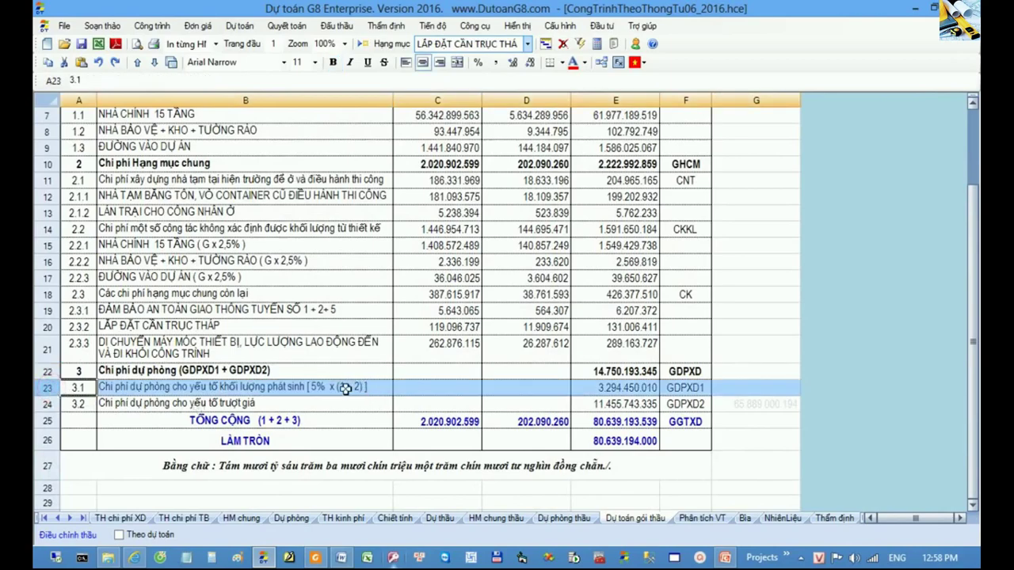
click(49, 405)
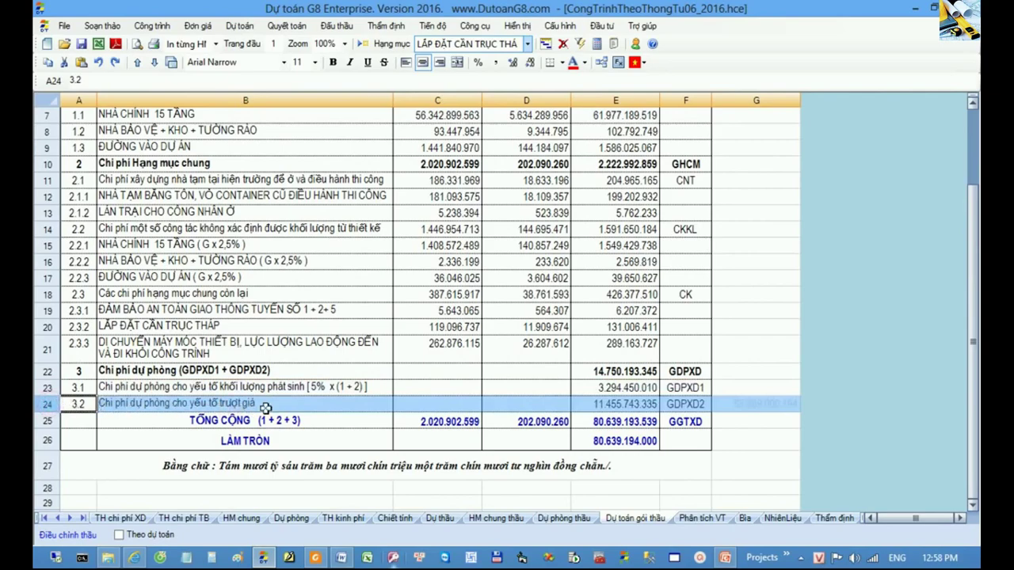
- Open the Dự phòng thầu sheet's contingency inputs and review the yearly price indices, capital allocation and index fluctuation level
click(563, 520)
click(511, 459)
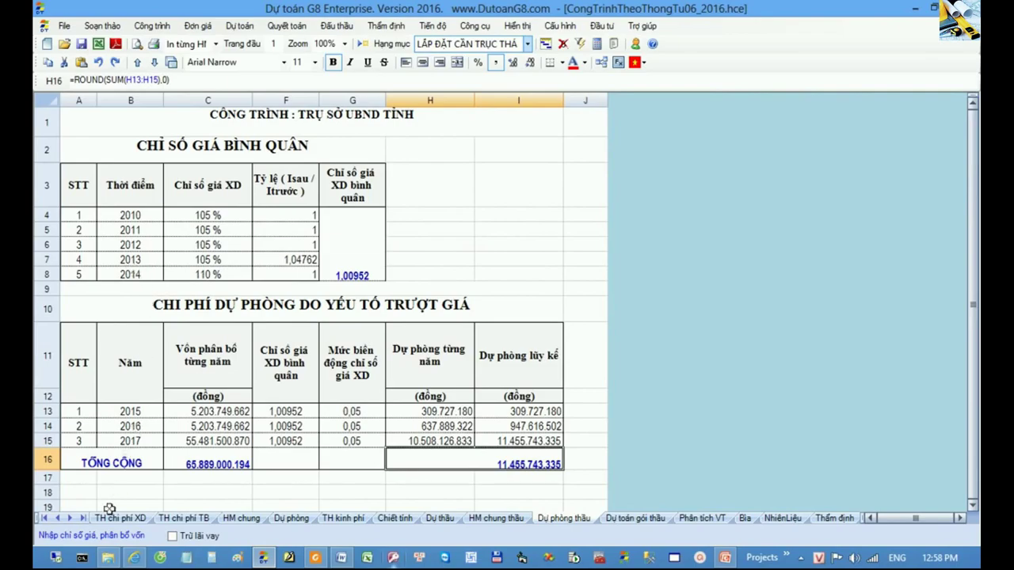
click(93, 535)
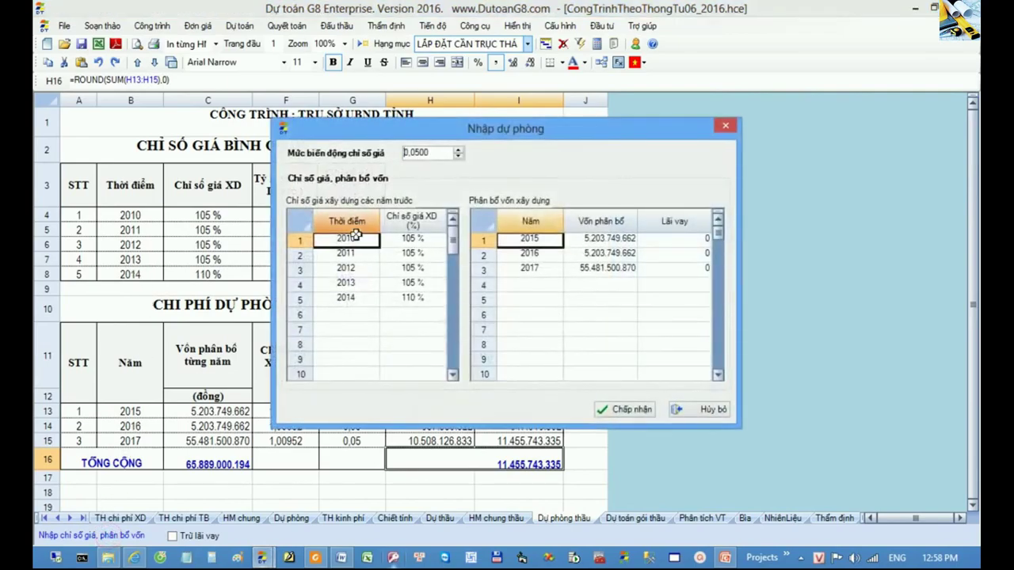
drag(411, 246, 412, 297)
drag(599, 240, 600, 270)
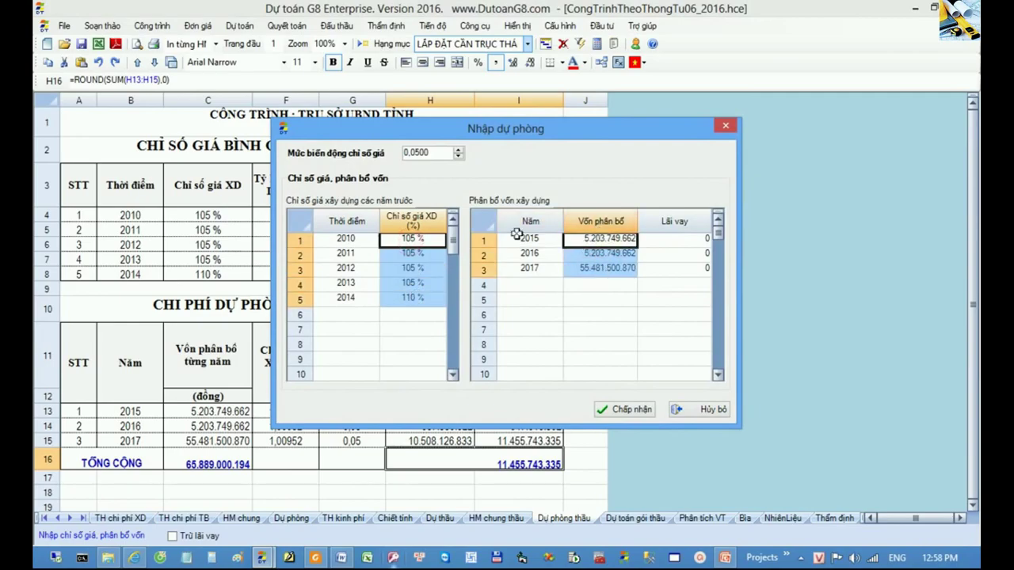
double_click(426, 152)
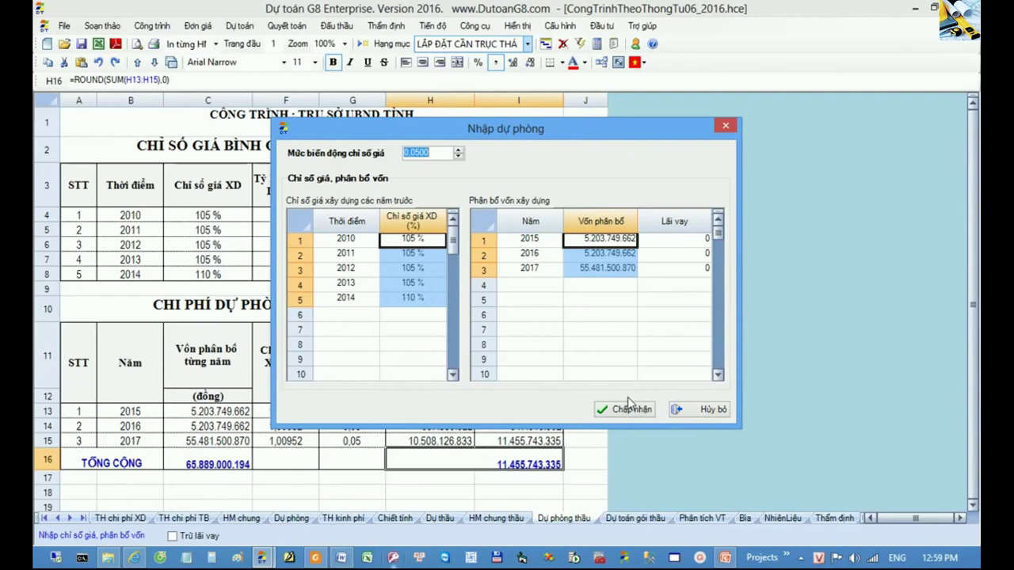
- Glance at the Circular 06-2016 PDF in Foxit Reader, and check the yearly and total escalation contingency back in Dự toán G8
key(alt+Tab)
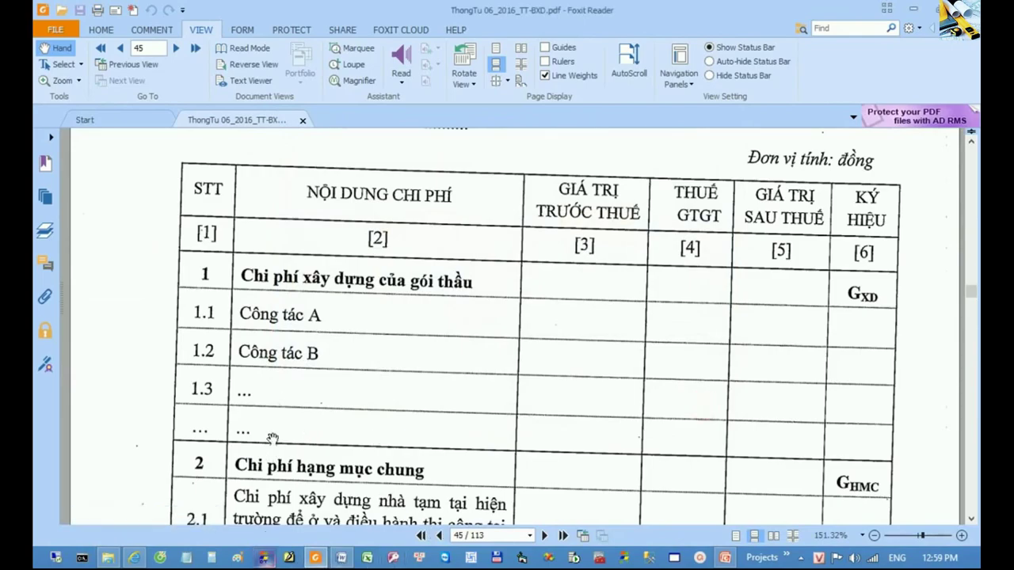
click(263, 556)
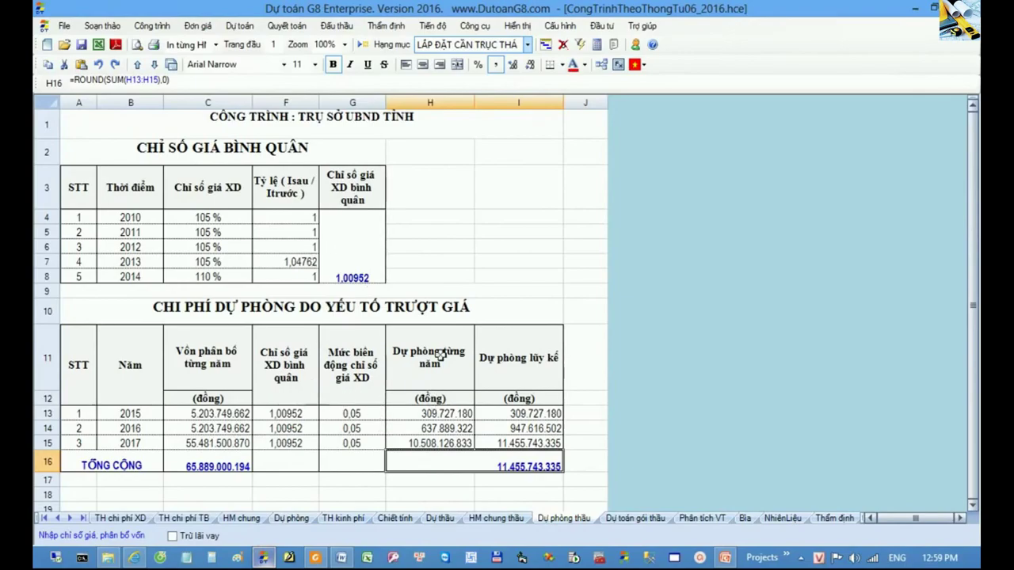
drag(441, 350, 449, 445)
click(535, 458)
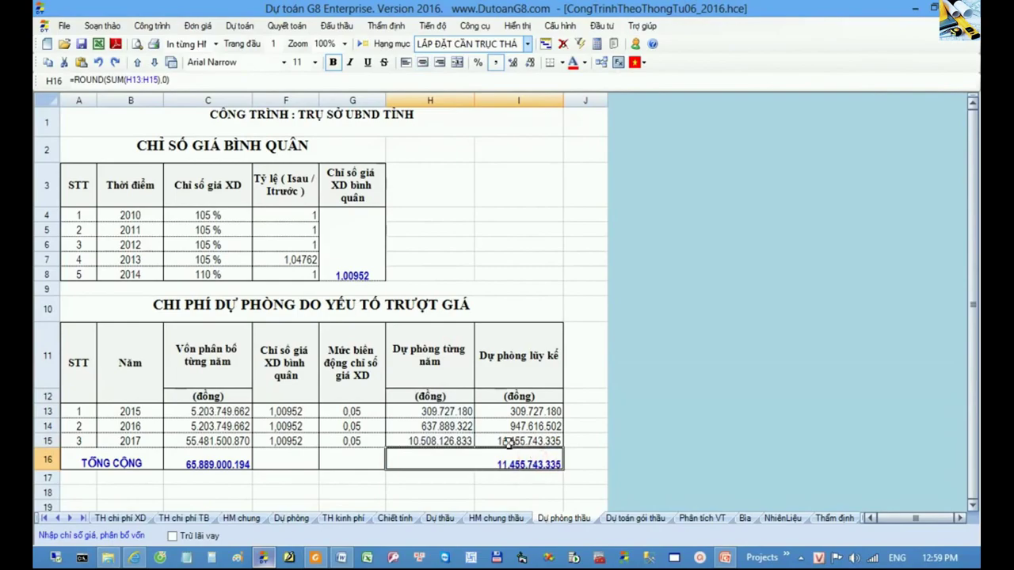
- Return to the Dự toán gói thầu sheet and check the after-tax value of item 3.2 and the LÀM TRÒN total
click(648, 519)
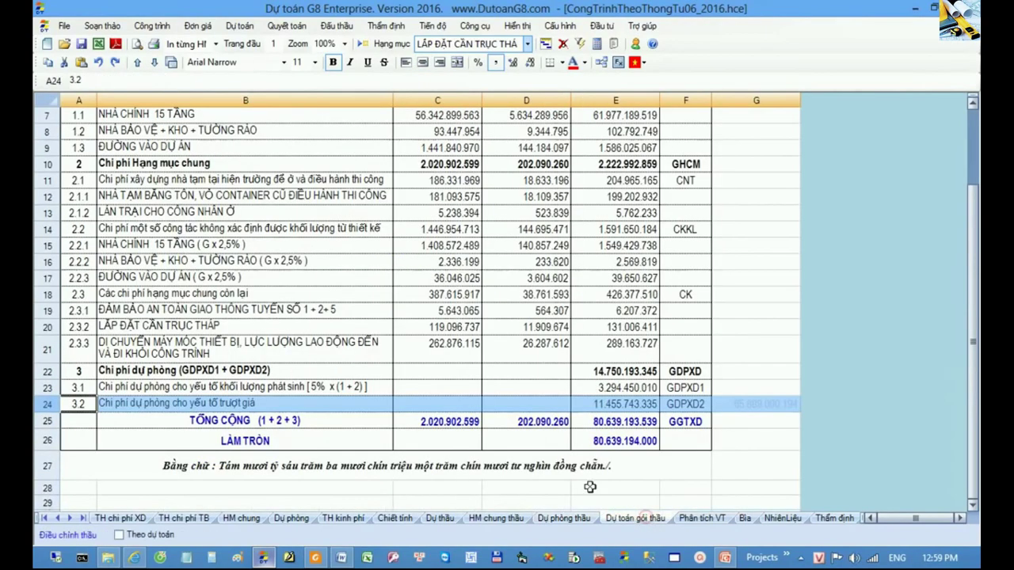
click(559, 406)
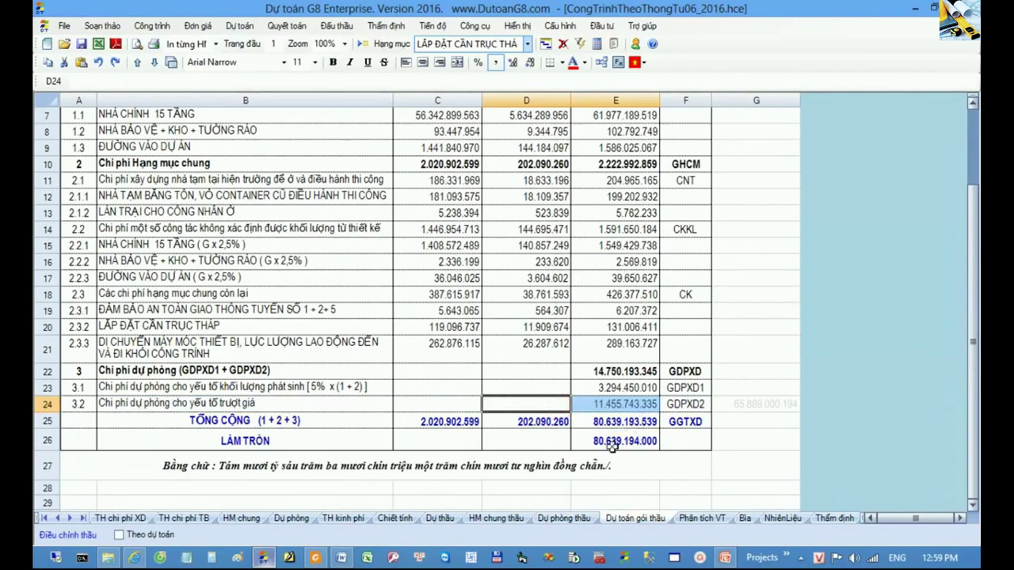
click(552, 441)
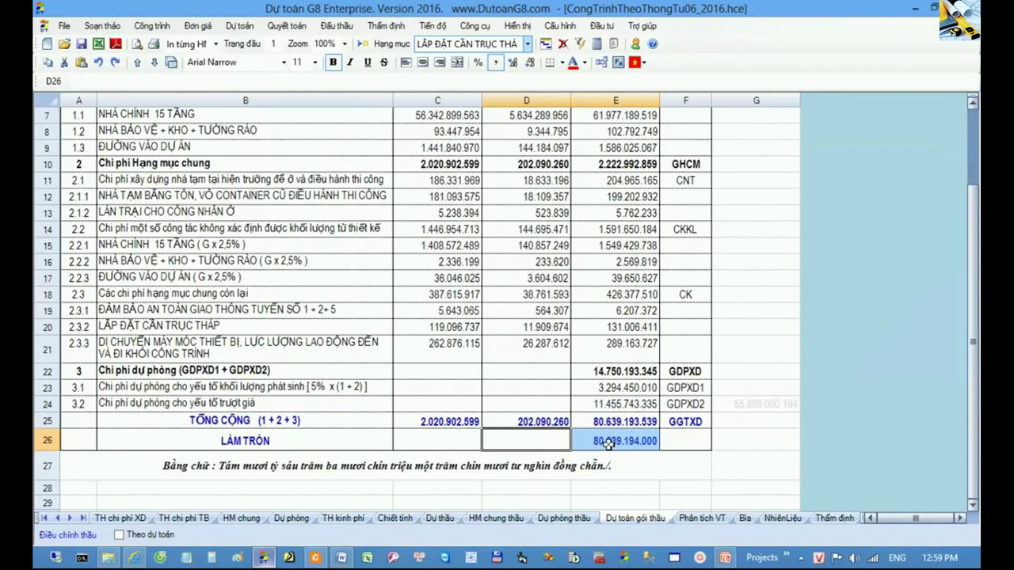
- Trace how construction cost 1, general item cost 2 and contingency cost 3 lead to the package's rounded total
scroll(607, 445, up, 2)
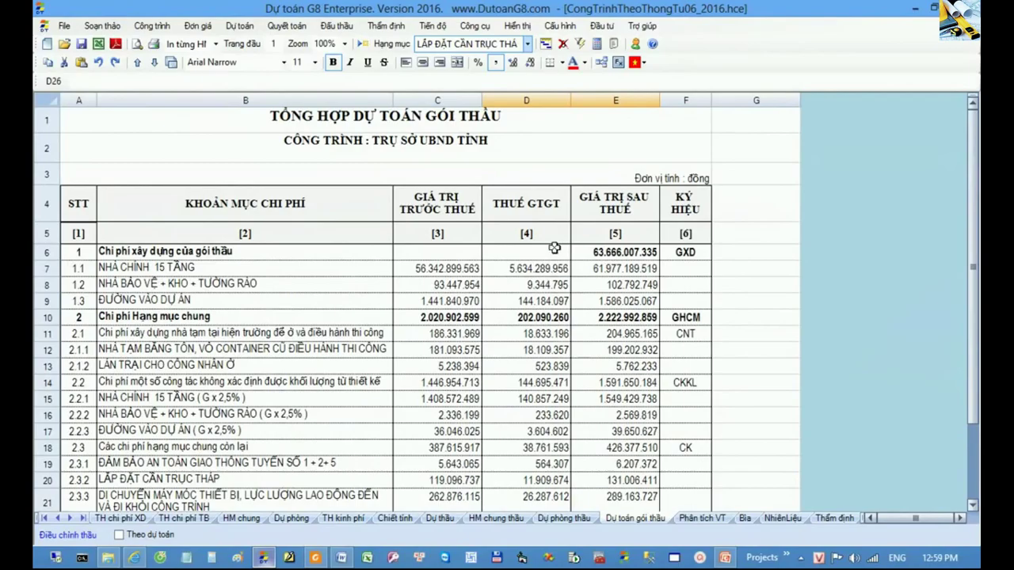
drag(555, 247, 602, 252)
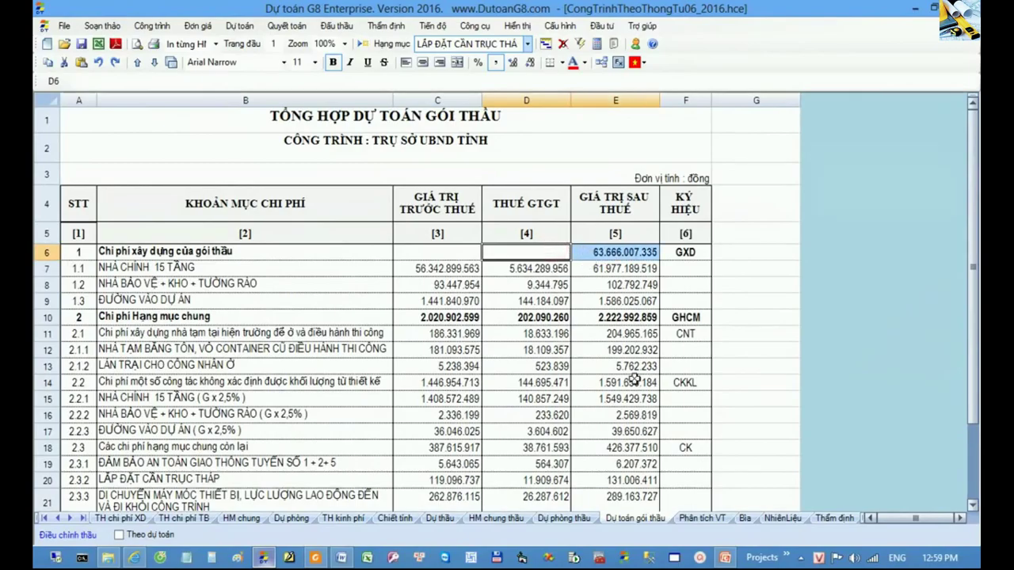
click(46, 317)
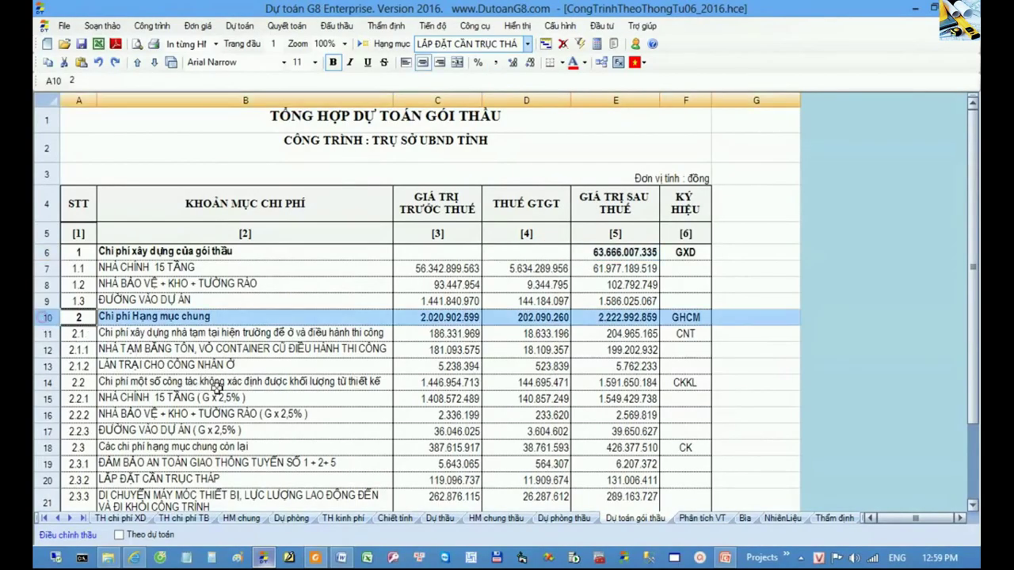
scroll(46, 318, down, 2)
click(48, 370)
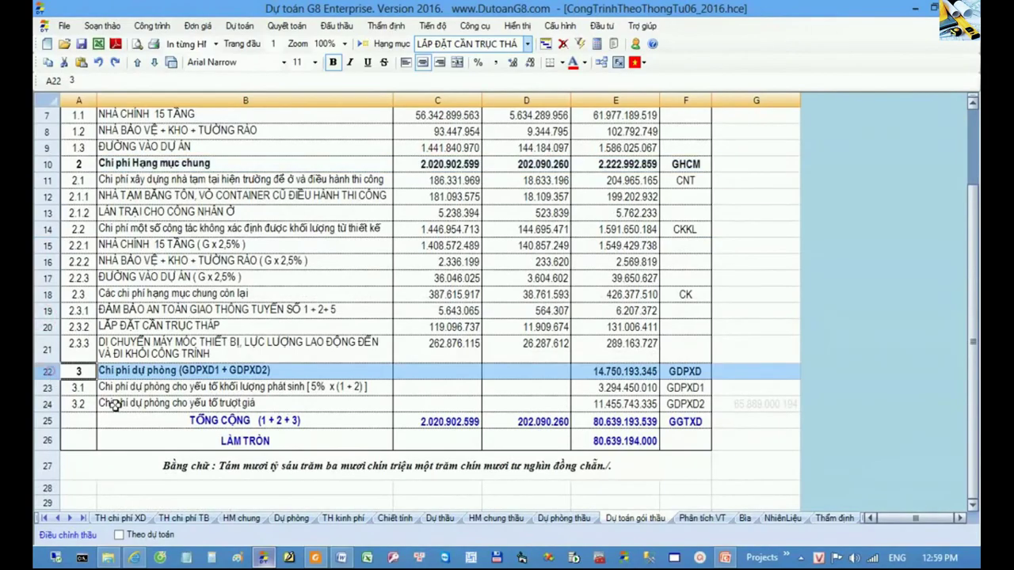
scroll(580, 469, up, 2)
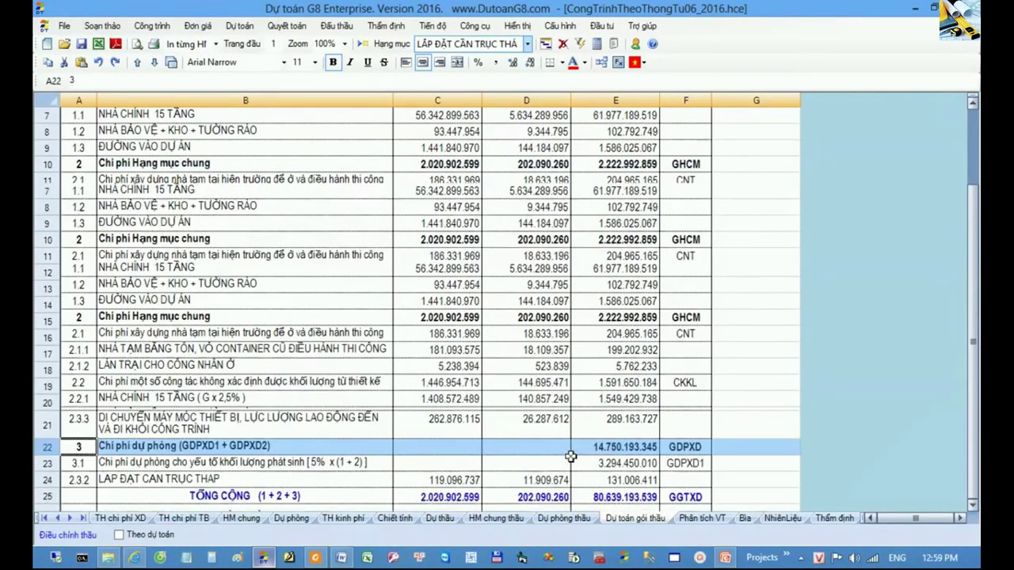
drag(547, 252, 608, 252)
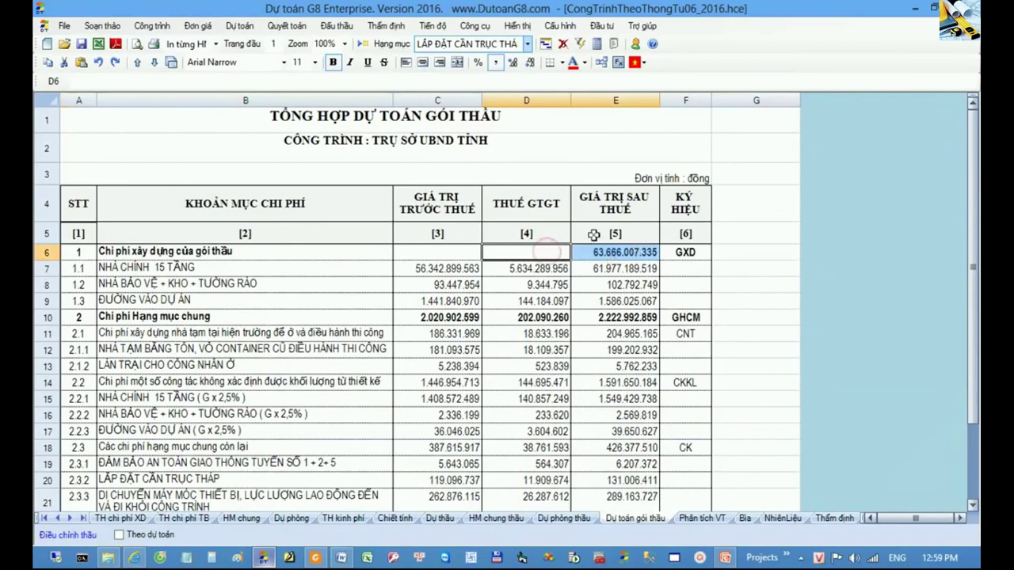
scroll(664, 405, down, 2)
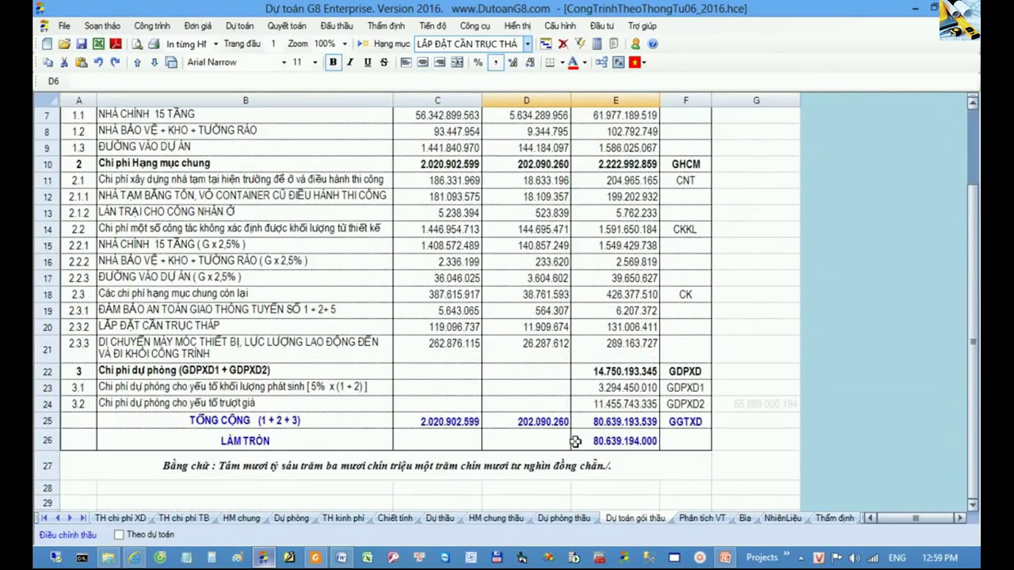
drag(556, 441, 606, 441)
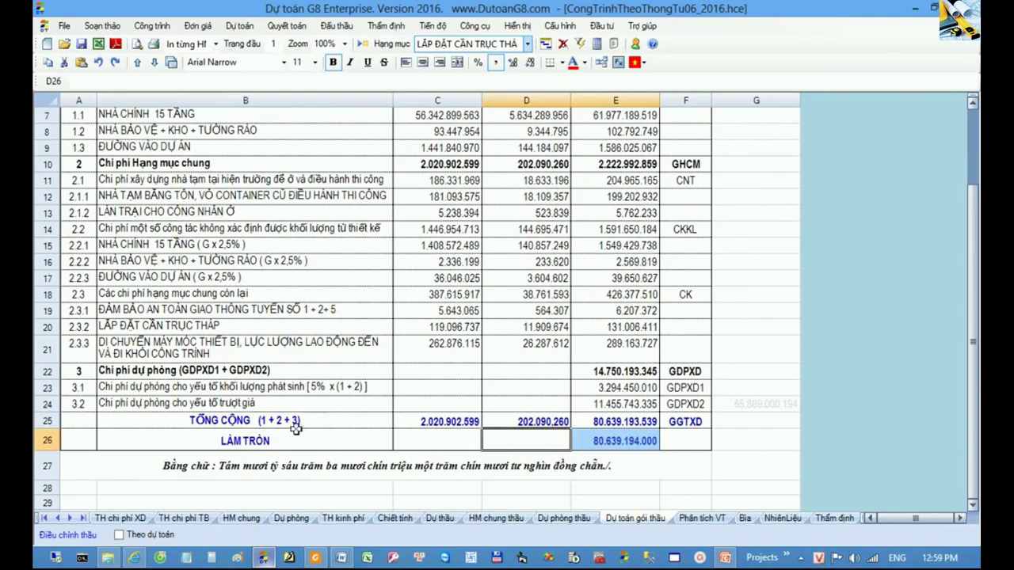
- Review item 2.3, remaining general item costs, and each of its sub-items 2.3.1, 2.3.2 and 2.3.3
scroll(293, 425, up, 1)
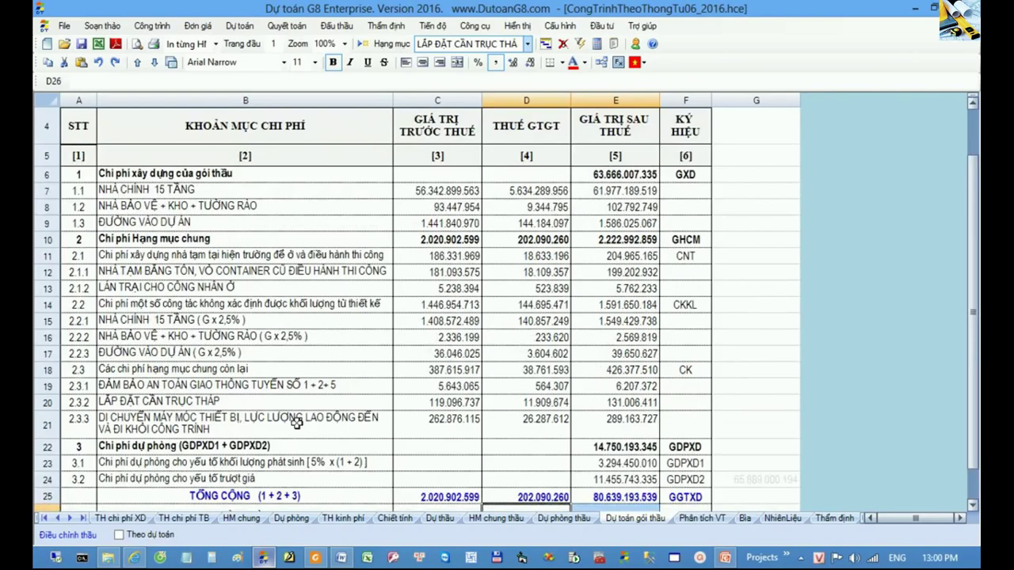
scroll(296, 424, up, 1)
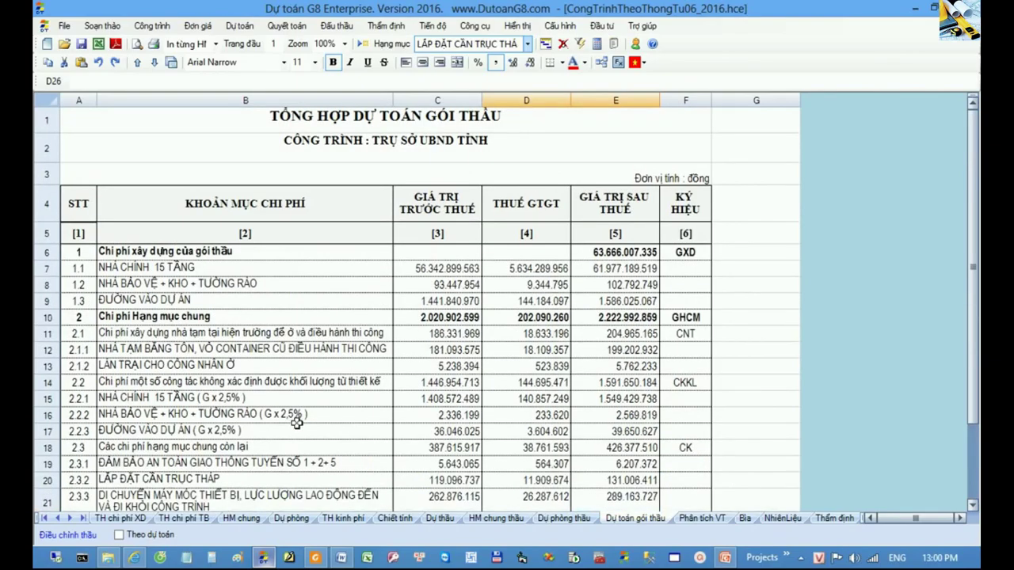
scroll(296, 424, down, 1)
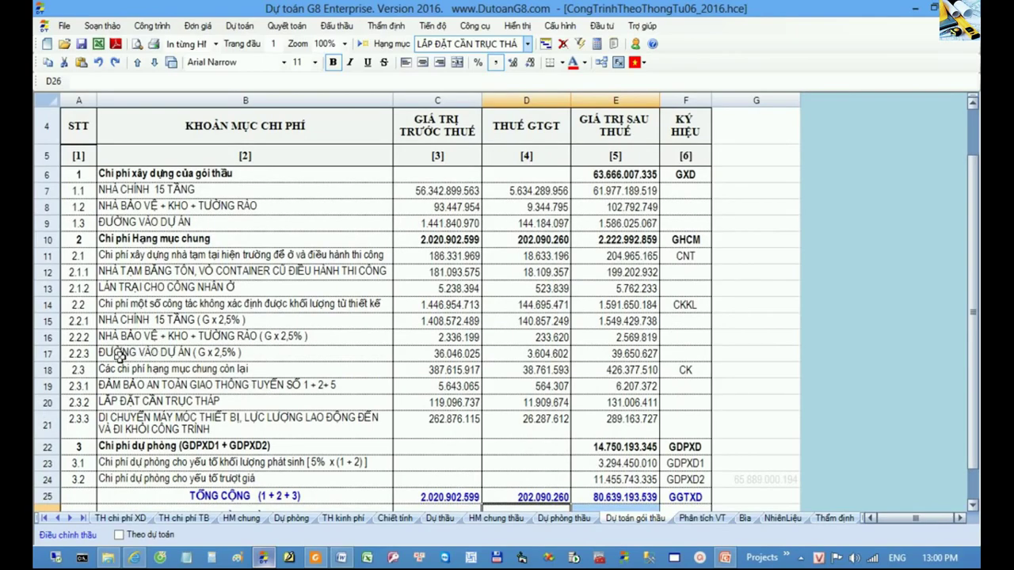
click(47, 370)
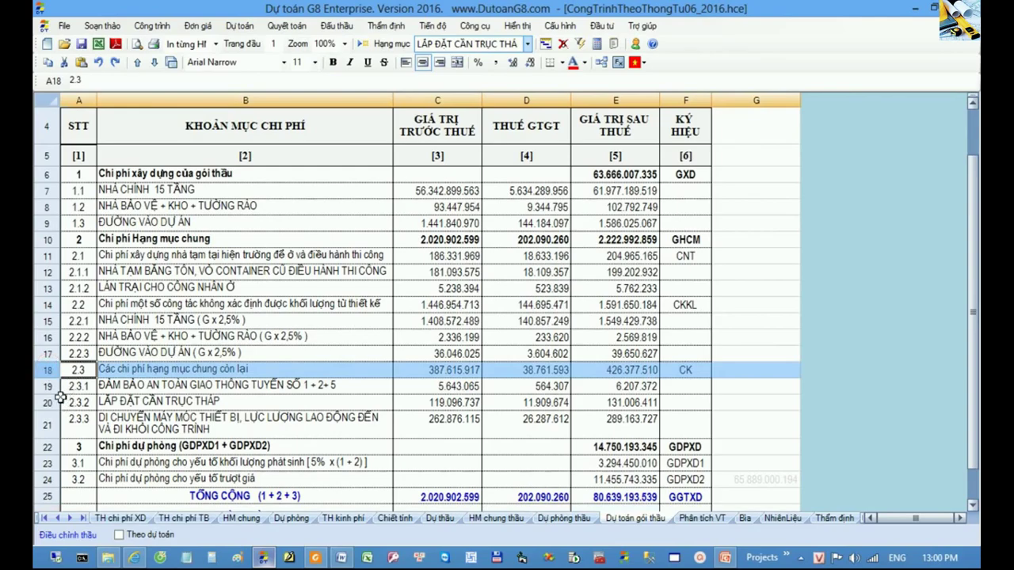
click(47, 387)
click(53, 403)
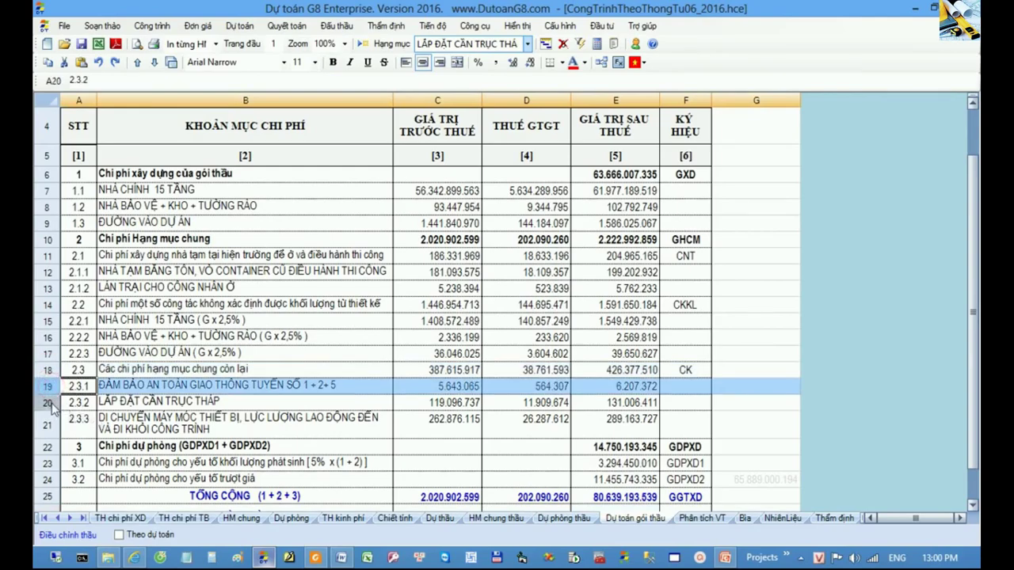
click(49, 426)
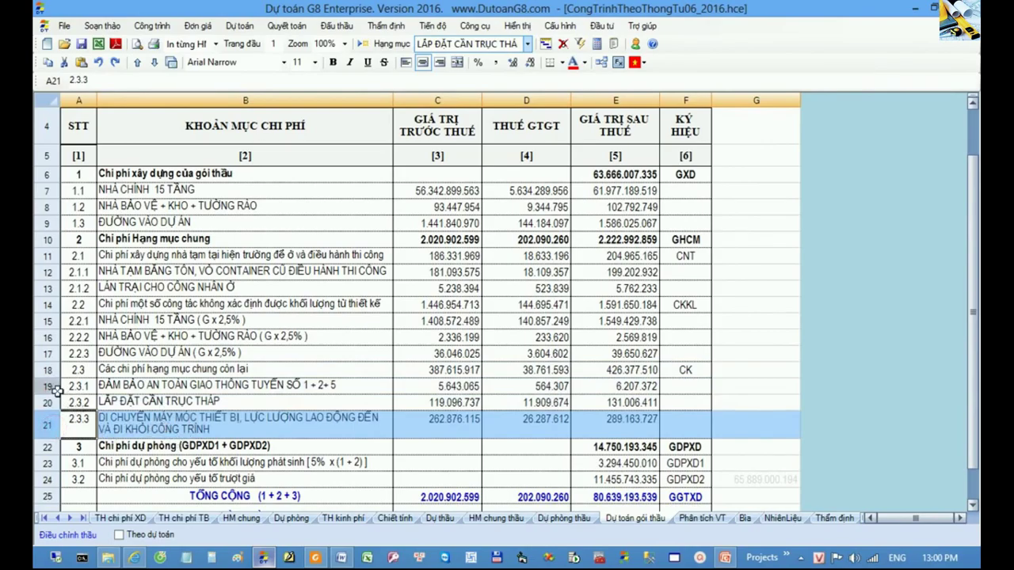
- Compare sub-items 2.3.1 to 2.3.3 as a group with the after-tax value of item 2.3
drag(52, 386, 60, 424)
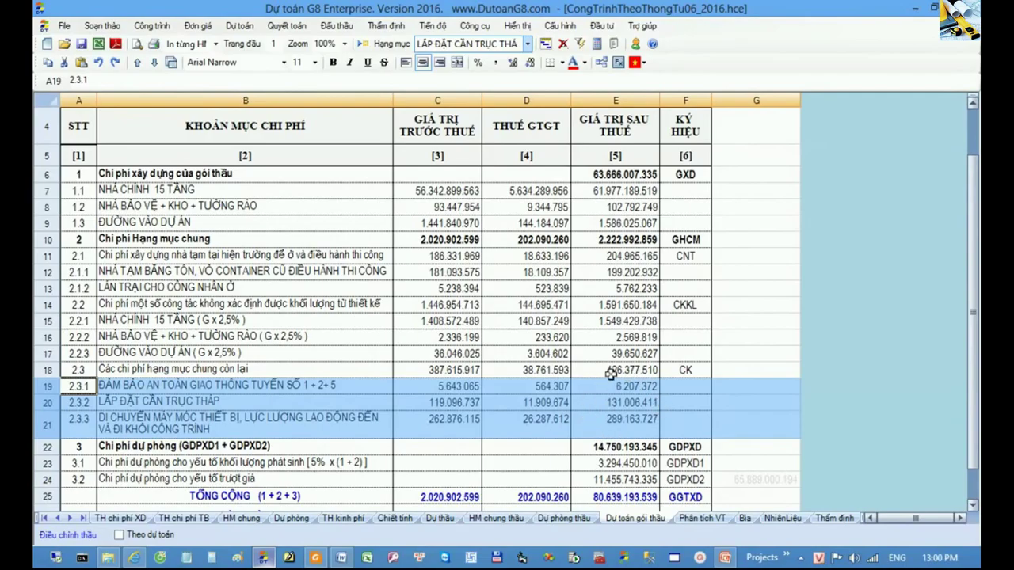
drag(673, 370, 626, 370)
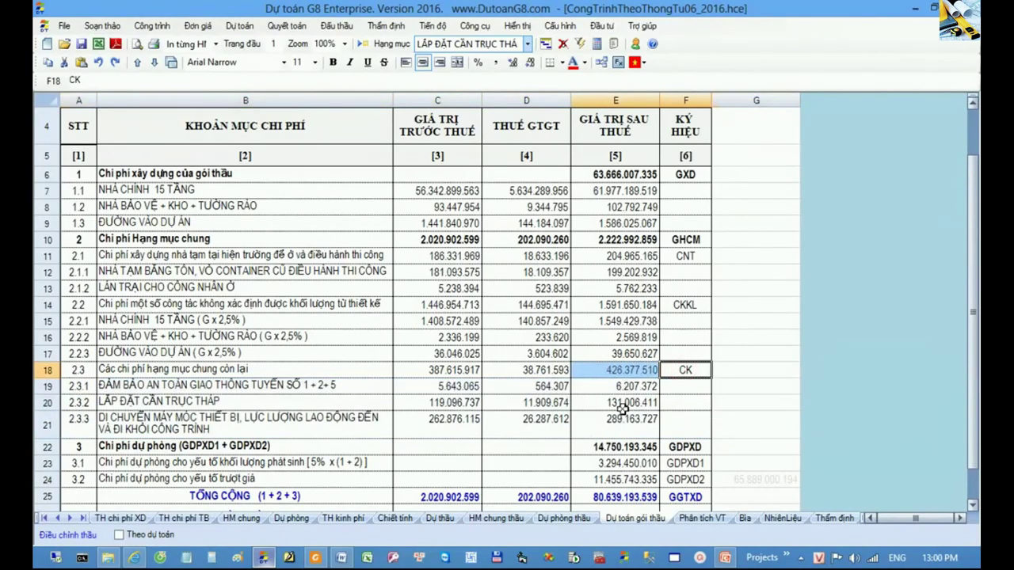
click(48, 370)
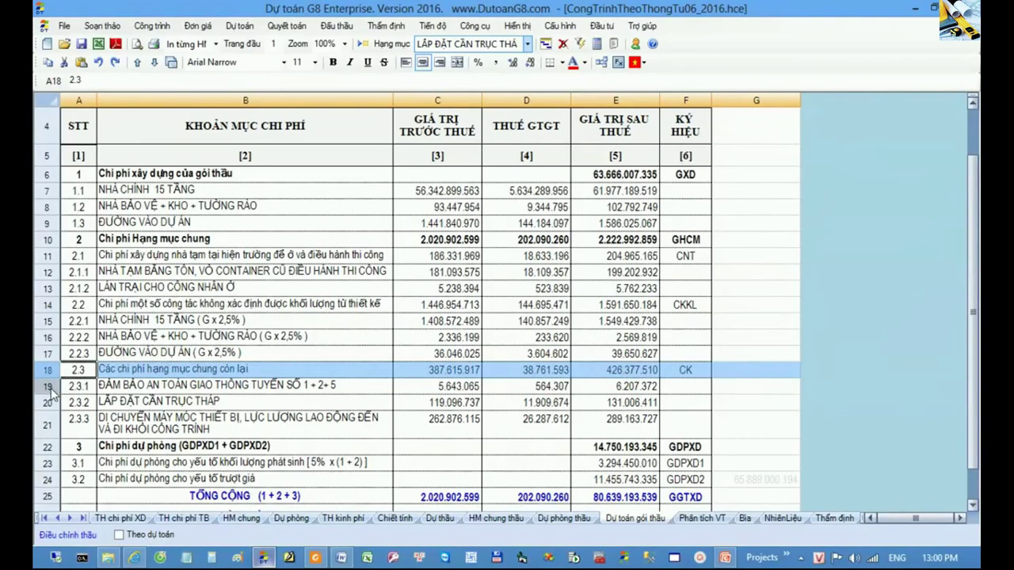
drag(49, 388, 57, 430)
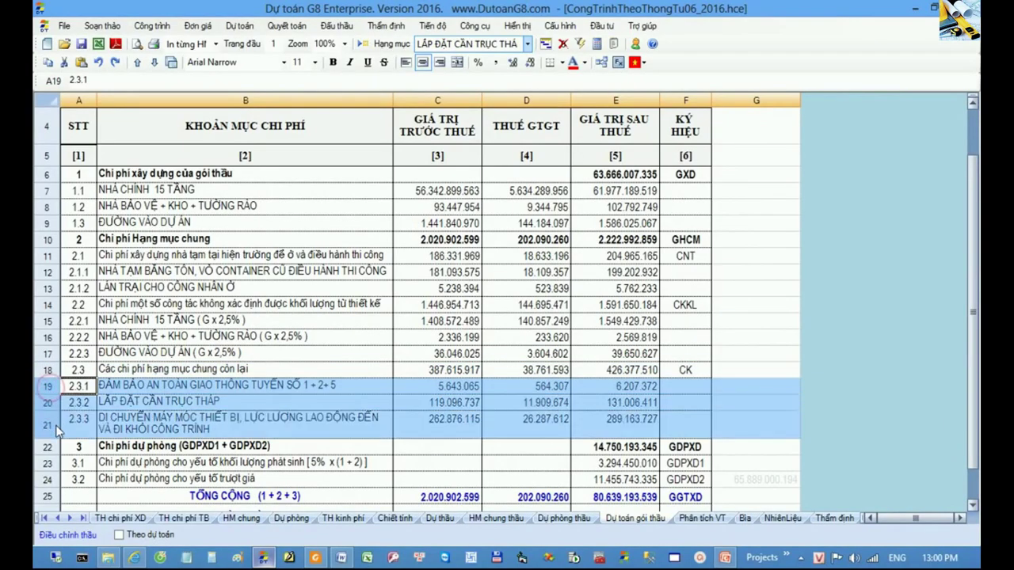
- Return to LẮP ĐẶT CẦN TRỤC THÁP in the Dự thầu sheet and examine its four work codes and descriptions
click(440, 518)
drag(244, 174, 484, 295)
drag(133, 234, 148, 312)
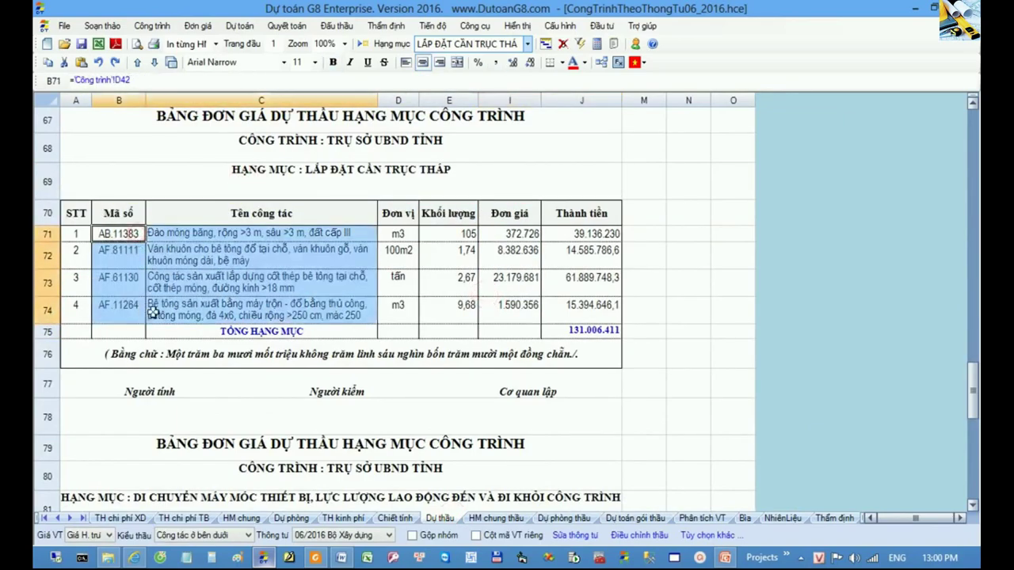
- Examine the quantities and unit prices of the four LẮP ĐẶT CẦN TRỤC THÁP works and the item's total formula
drag(448, 236, 452, 305)
drag(515, 236, 512, 316)
drag(637, 331, 614, 330)
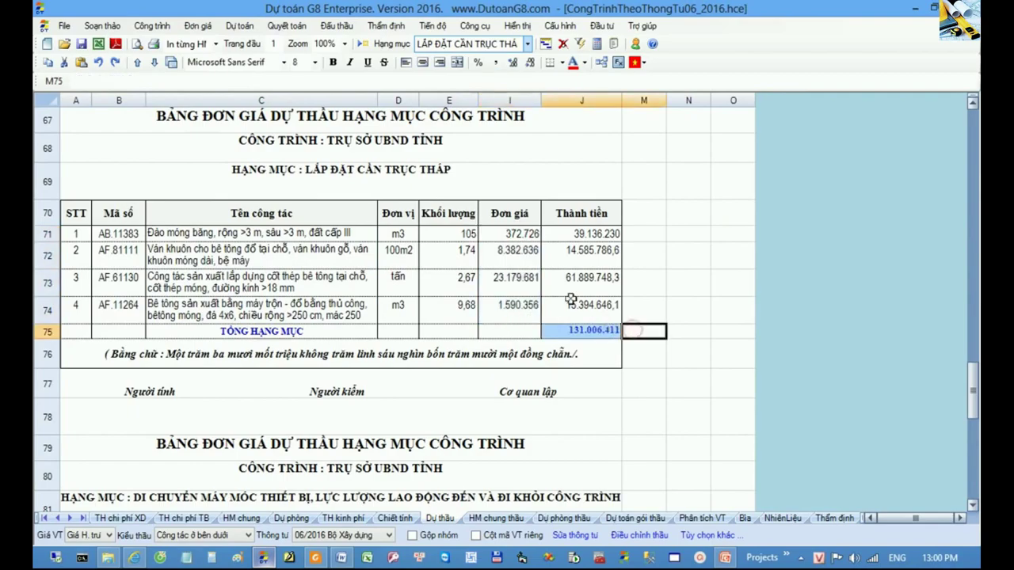
click(574, 330)
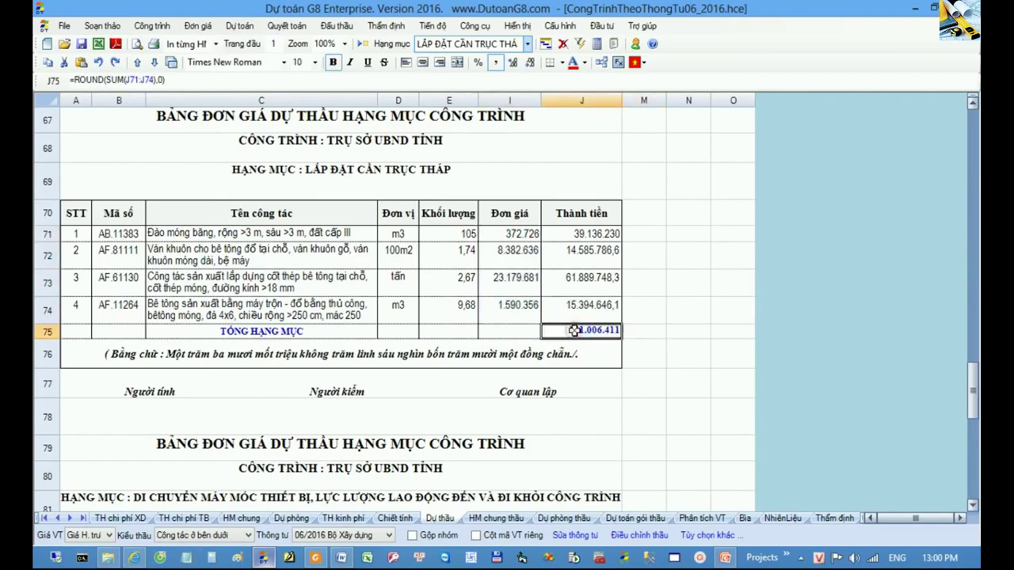
click(298, 167)
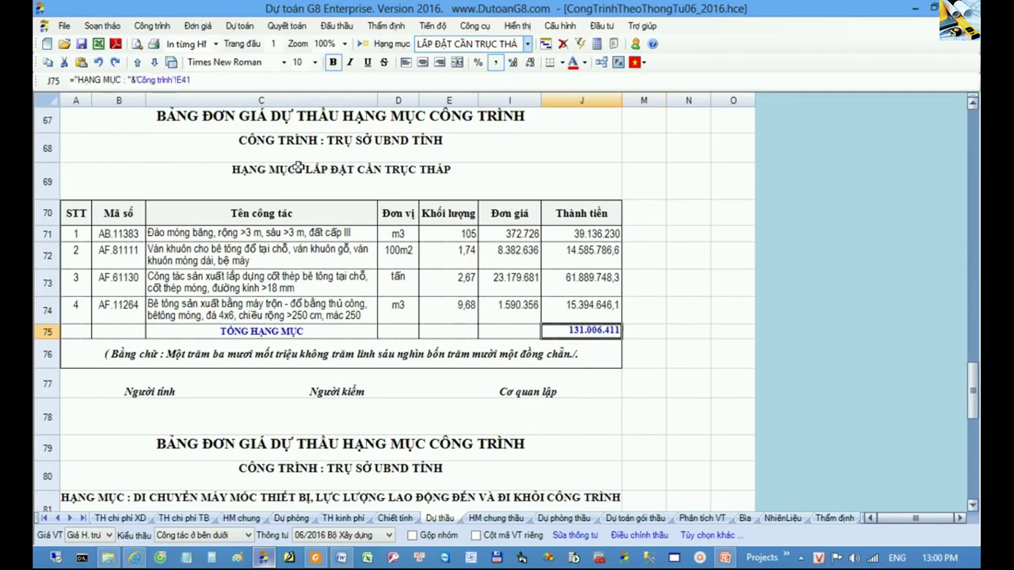
drag(297, 167, 575, 328)
click(575, 329)
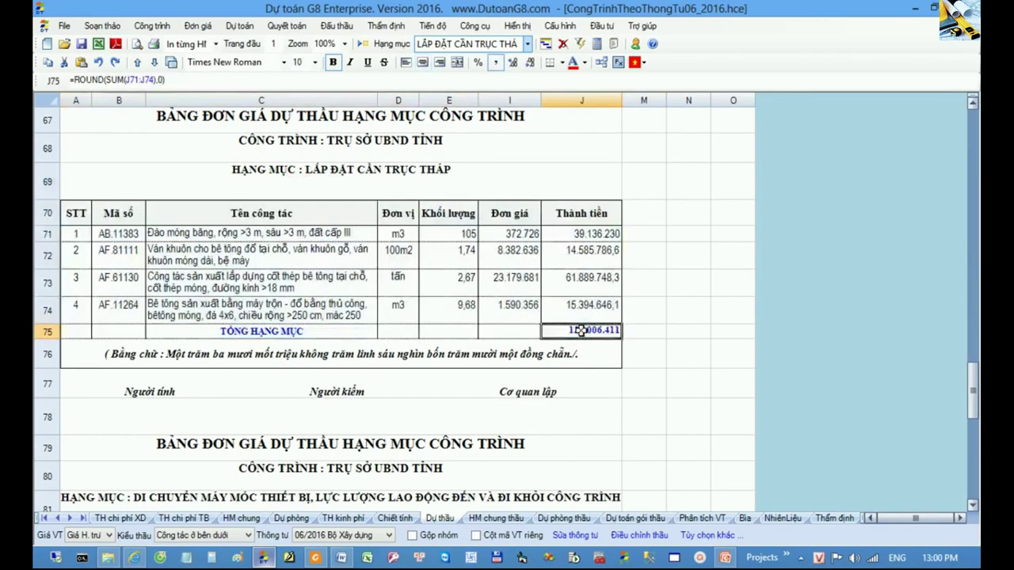
- Compare the TỔNG HẠNG MỤC row with the four works' amounts, descriptions and quantities
click(59, 333)
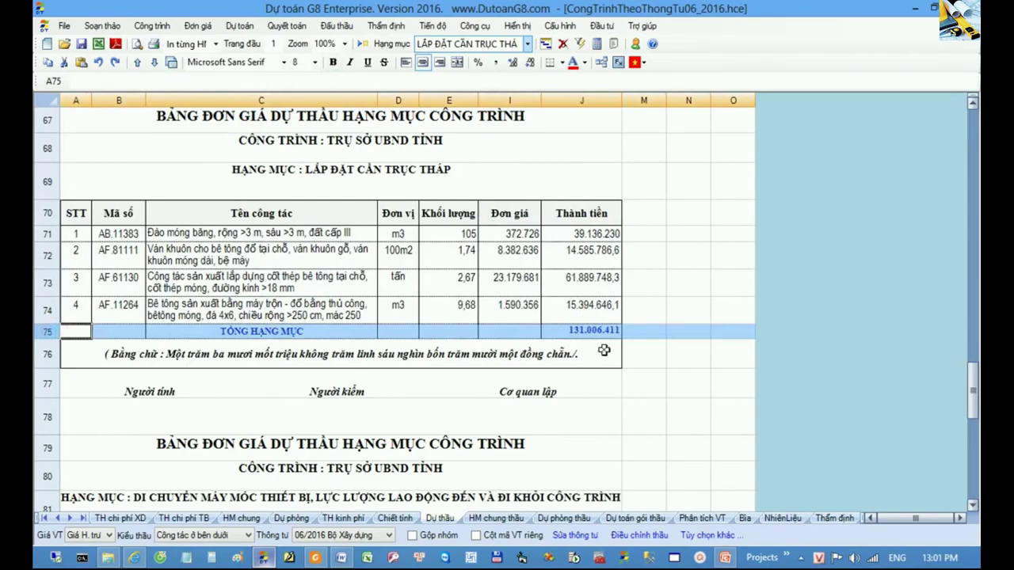
click(647, 334)
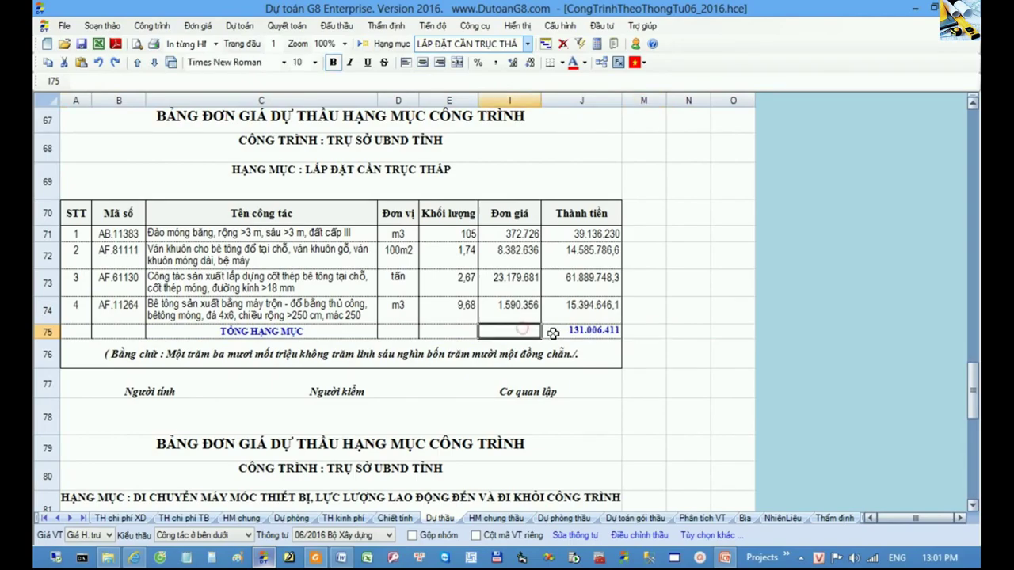
drag(590, 234, 578, 320)
click(581, 329)
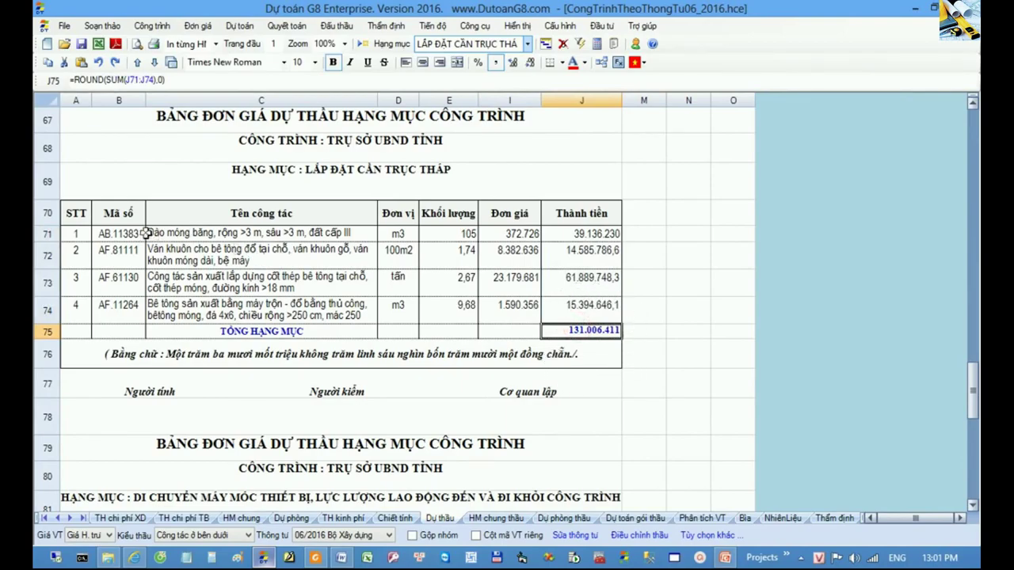
drag(79, 217, 433, 325)
click(458, 312)
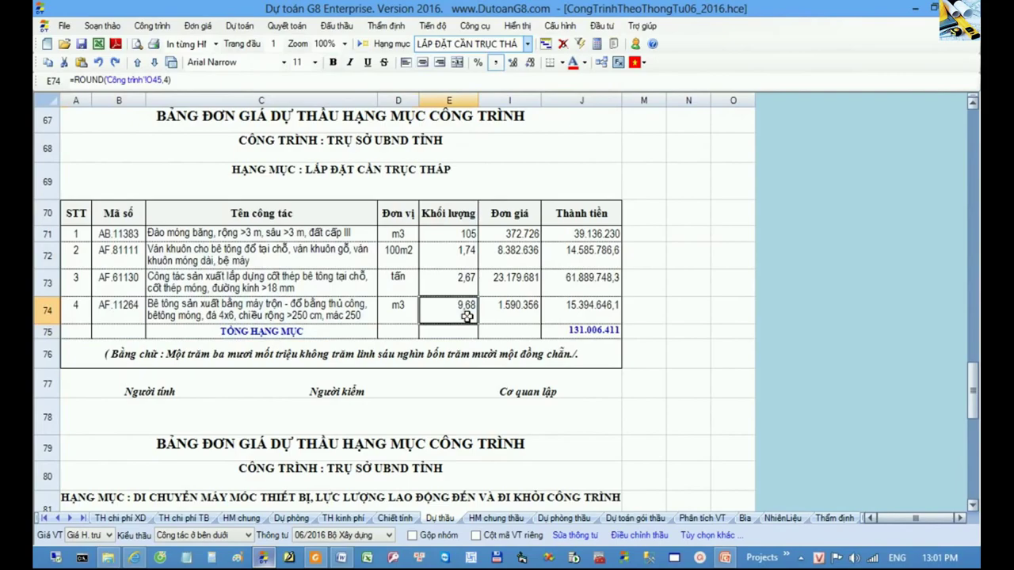
- Return to the Dự toán gói thầu sheet and review construction cost 1, general item cost 2 and its components 2.2 and 2.3
click(635, 518)
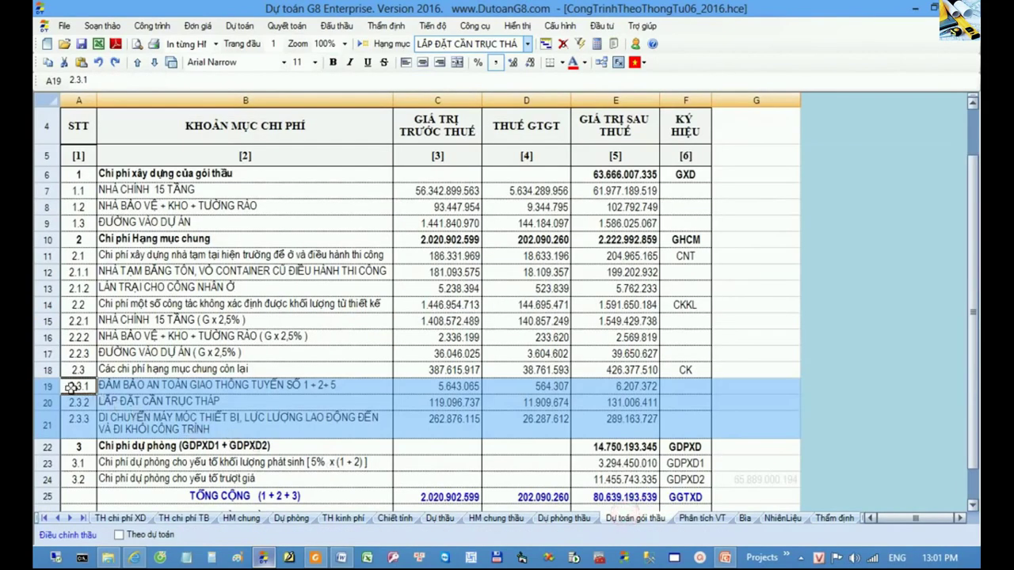
click(55, 369)
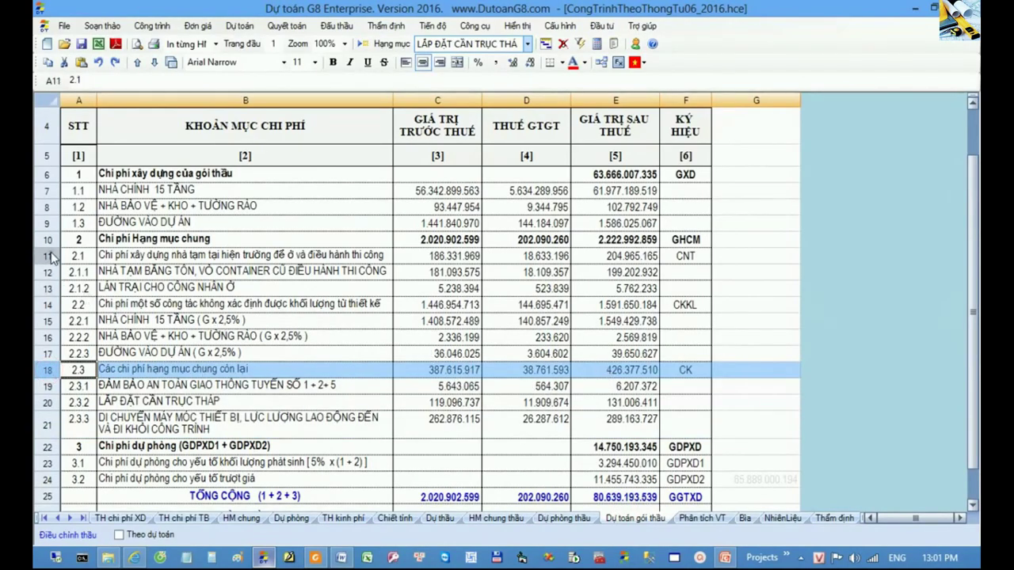
click(52, 307)
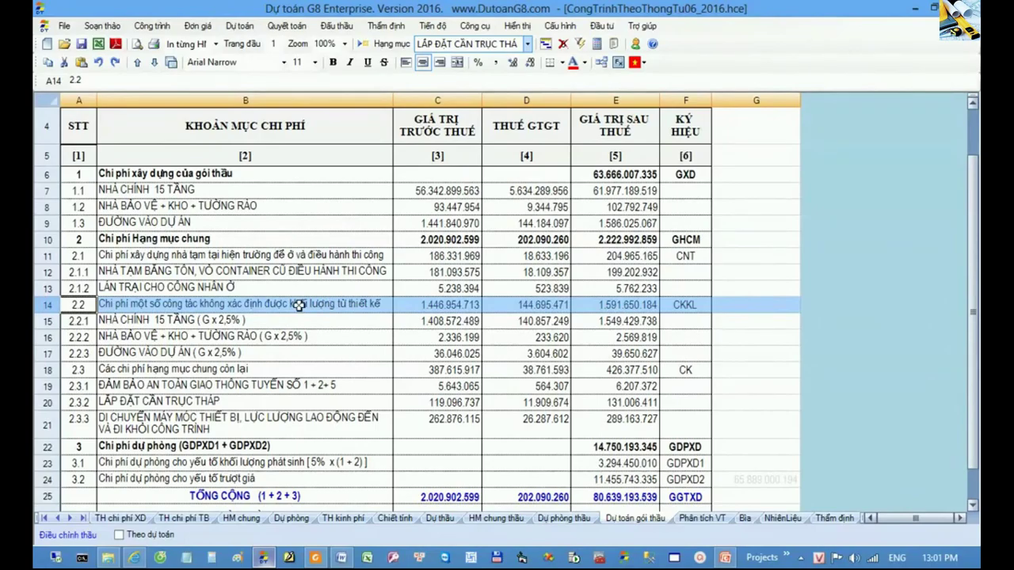
click(53, 175)
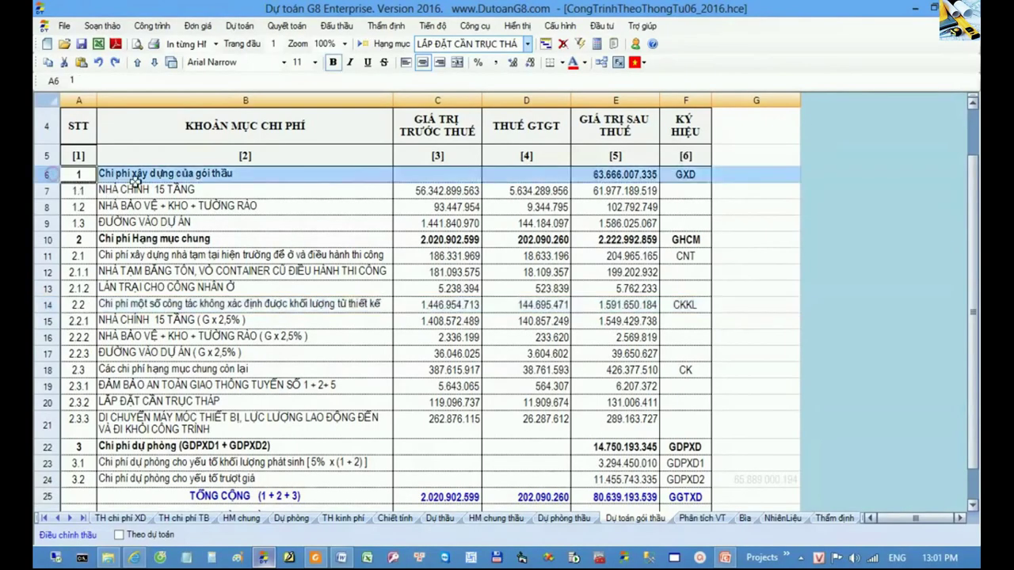
drag(58, 238, 63, 313)
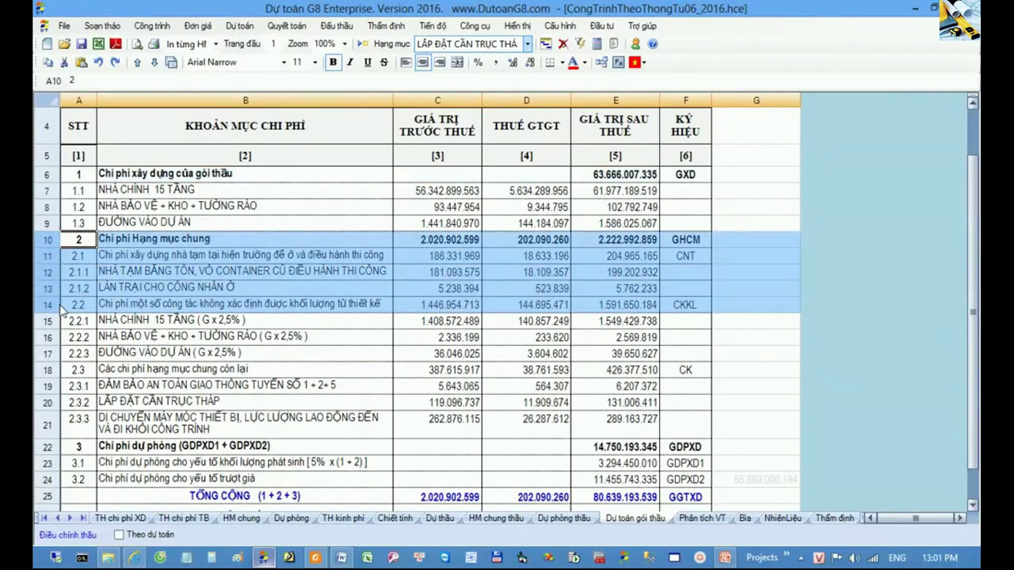
click(63, 370)
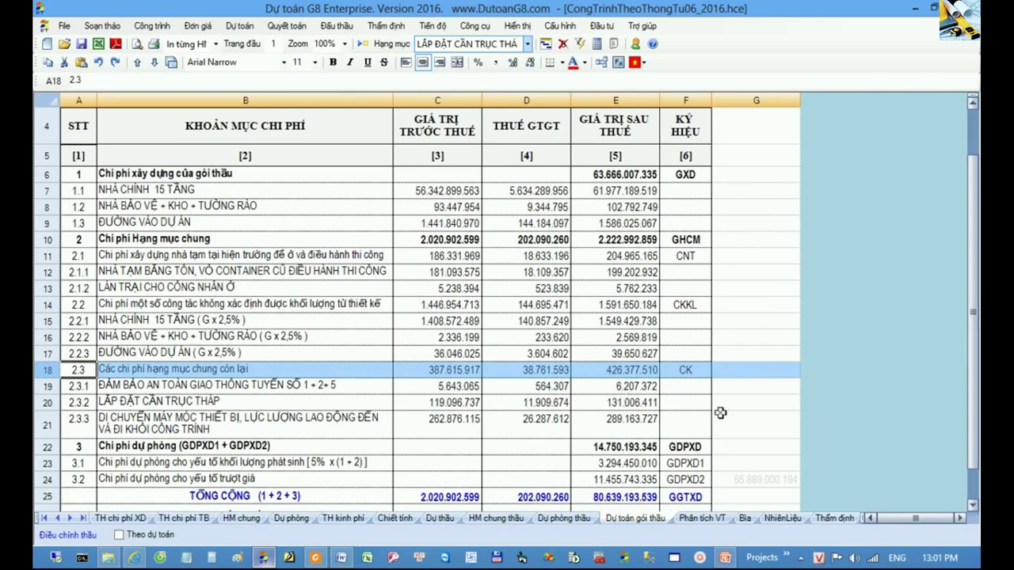
scroll(718, 413, down, 1)
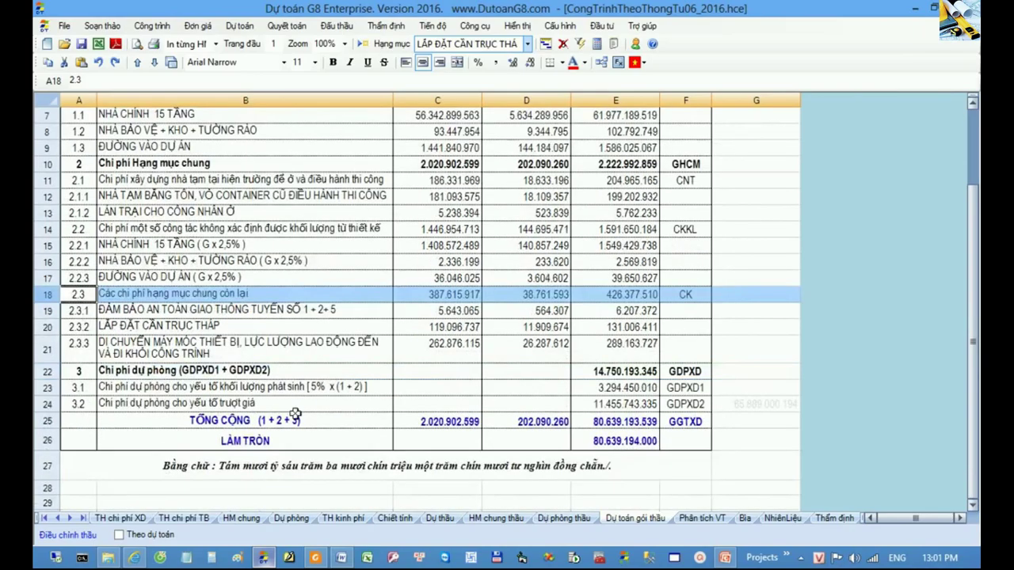
- Review contingency cost 3 with its components 3.1 and 3.2, and relate their after-tax values to the rounded total
click(46, 371)
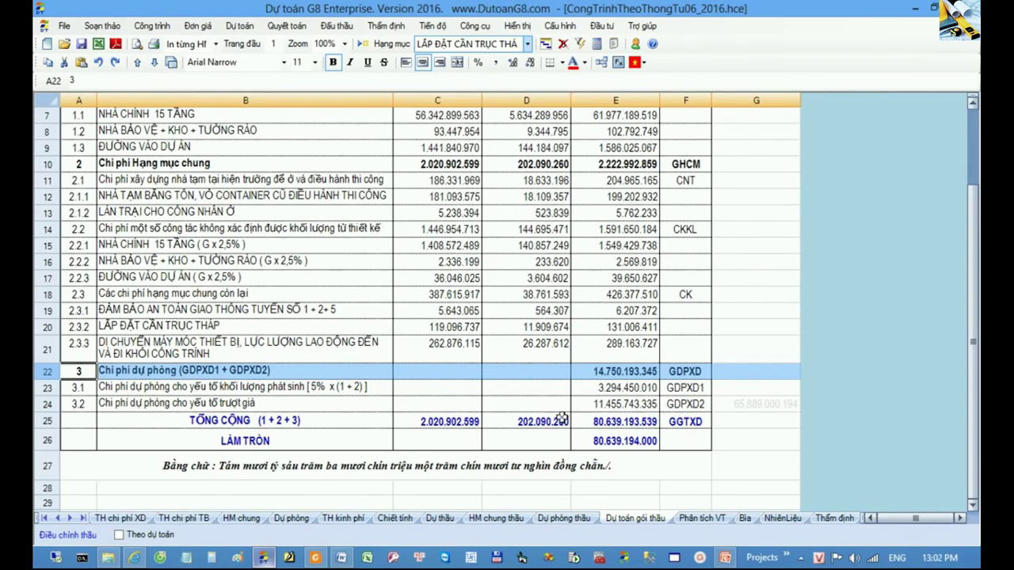
drag(552, 388, 614, 404)
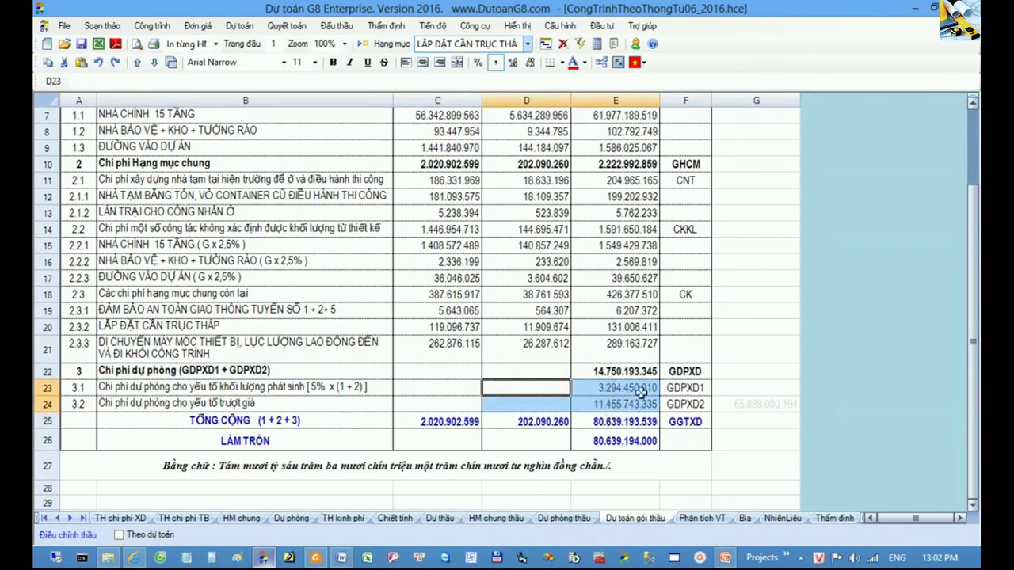
drag(556, 436, 625, 440)
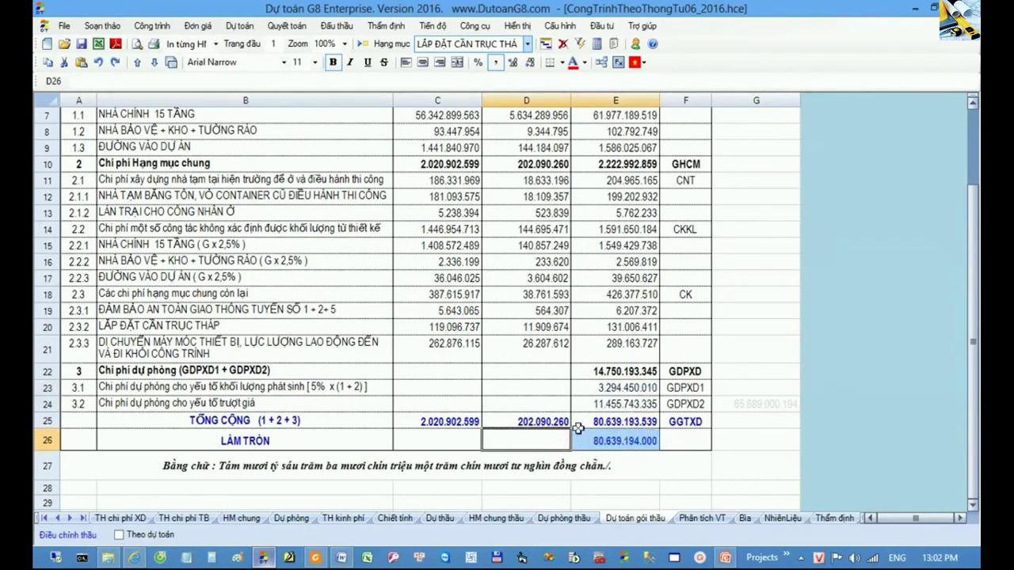
drag(553, 370, 602, 371)
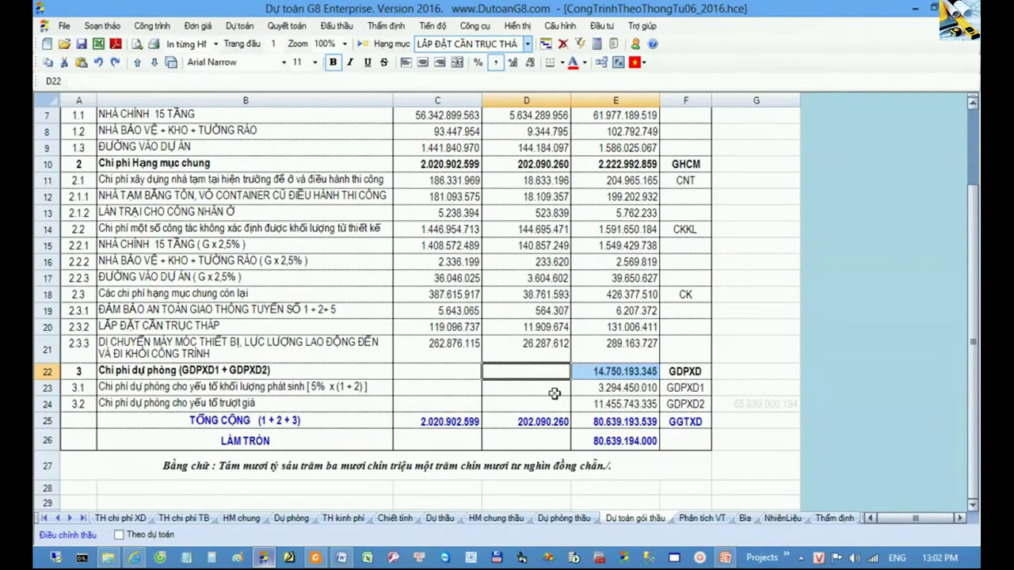
click(48, 387)
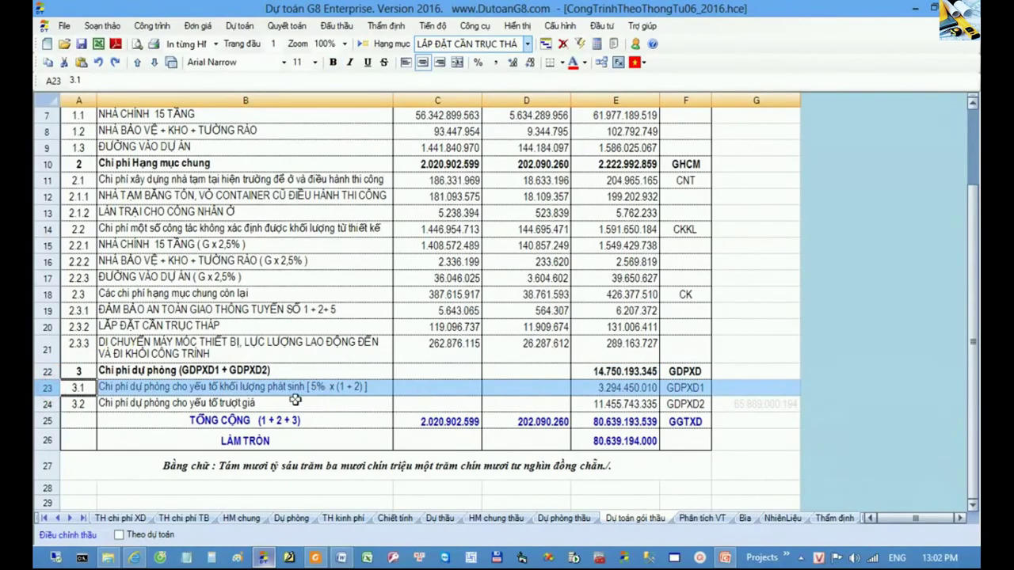
click(48, 404)
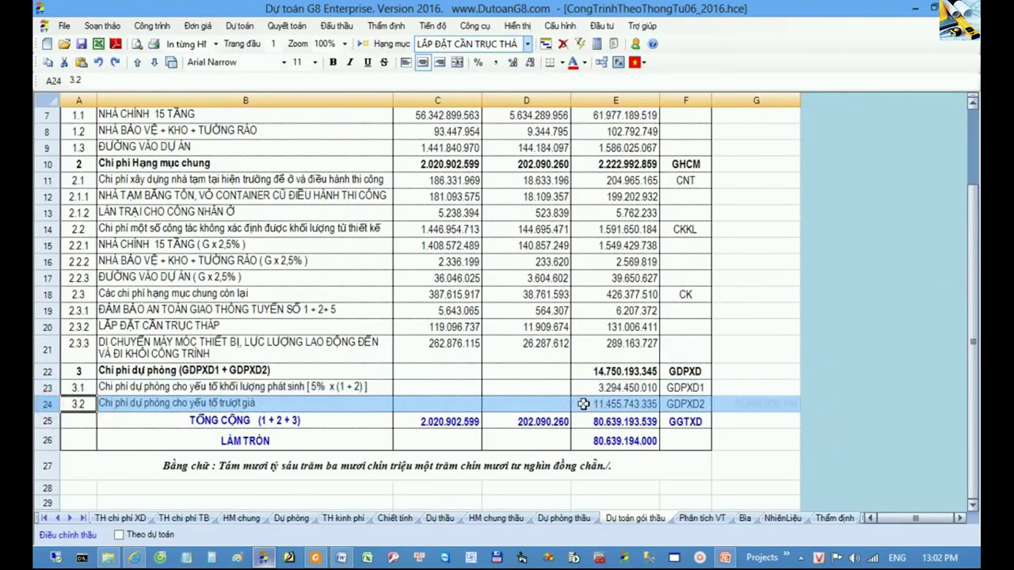
- Check the construction price indices for 2010 to 2014 in the Dự phòng thầu sheet, and return to Dự toán gói thầu
click(564, 518)
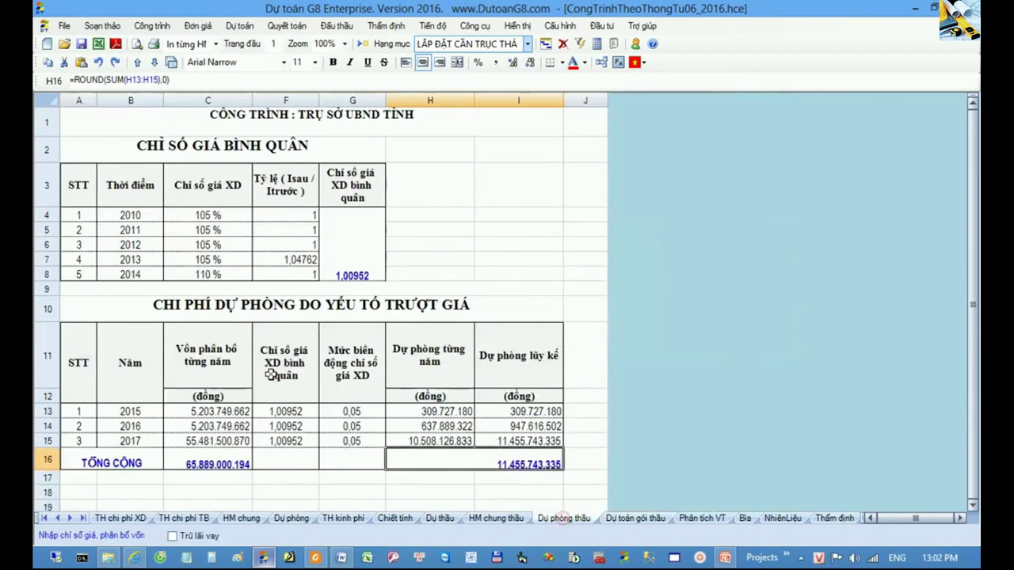
drag(203, 199, 207, 275)
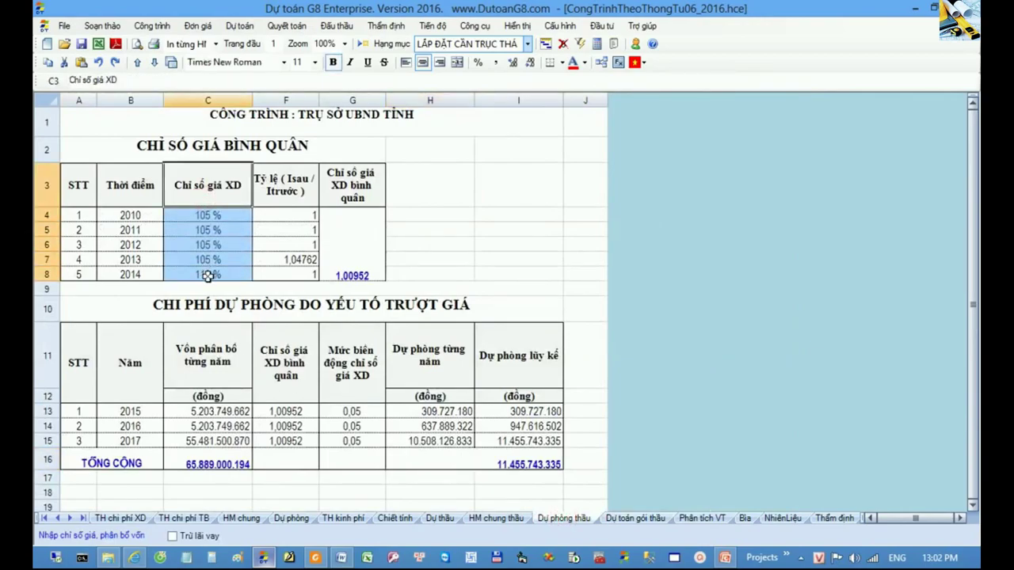
click(634, 519)
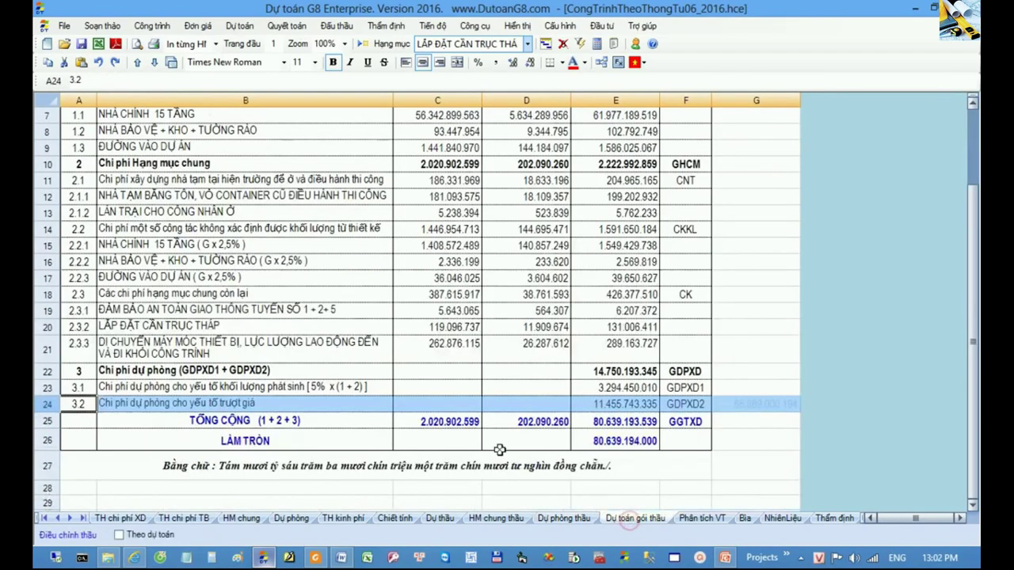
- Examine contingency cost 3, GDPXD1 + GDPXD2, and its after-tax value in the package summary
click(48, 371)
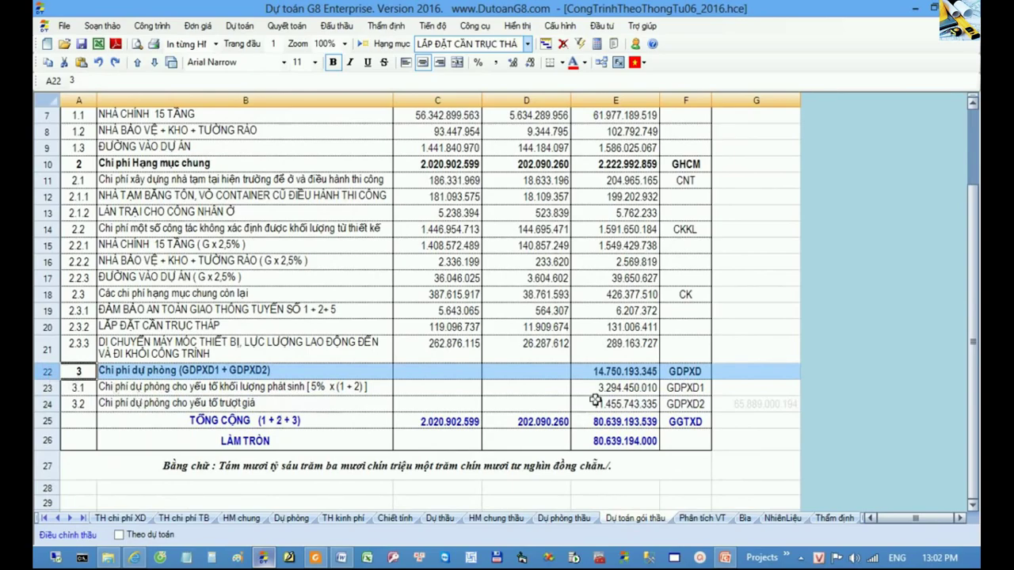
drag(546, 371, 596, 371)
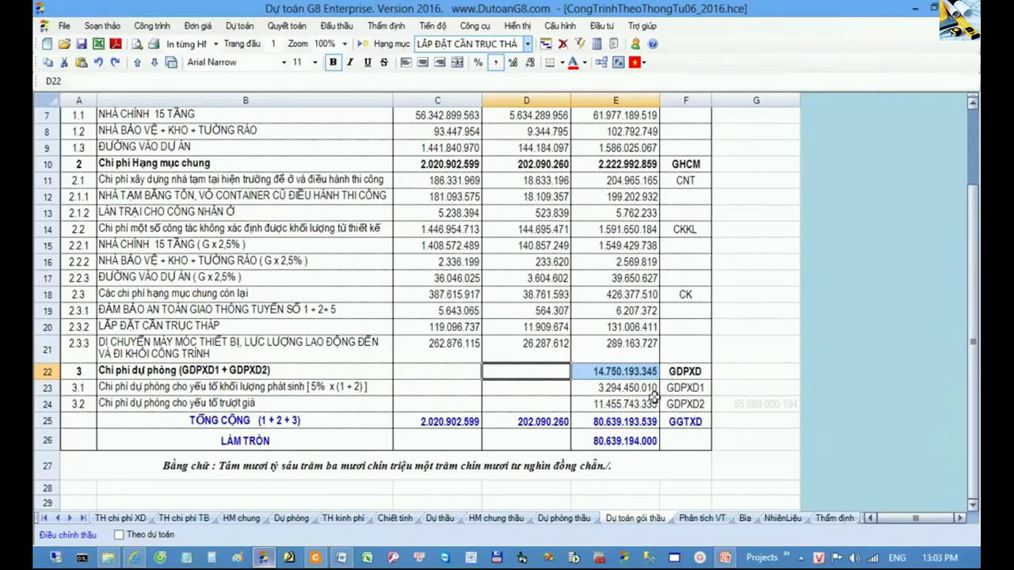
click(48, 371)
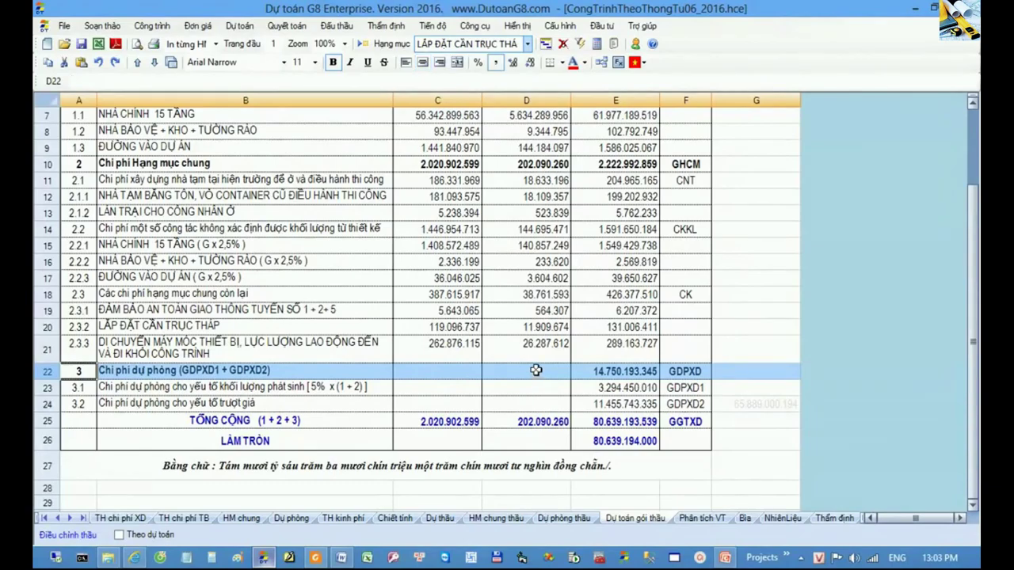
drag(542, 376, 608, 369)
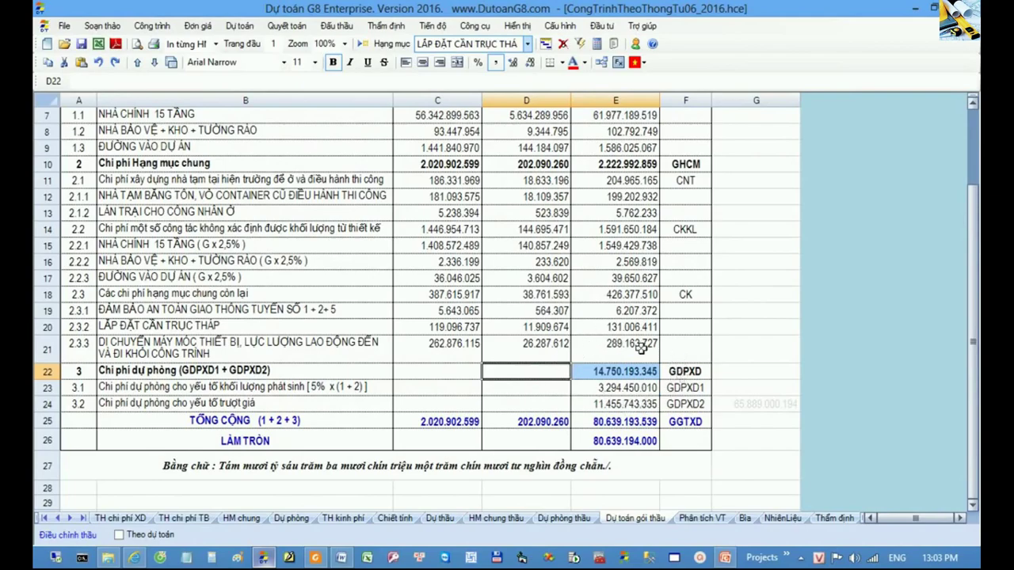
click(49, 371)
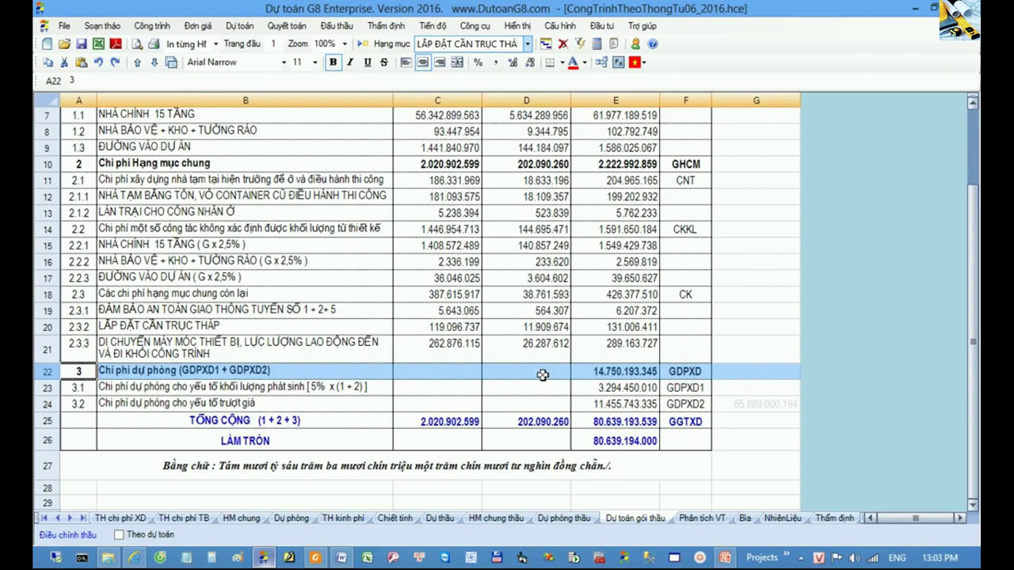
drag(542, 374, 601, 375)
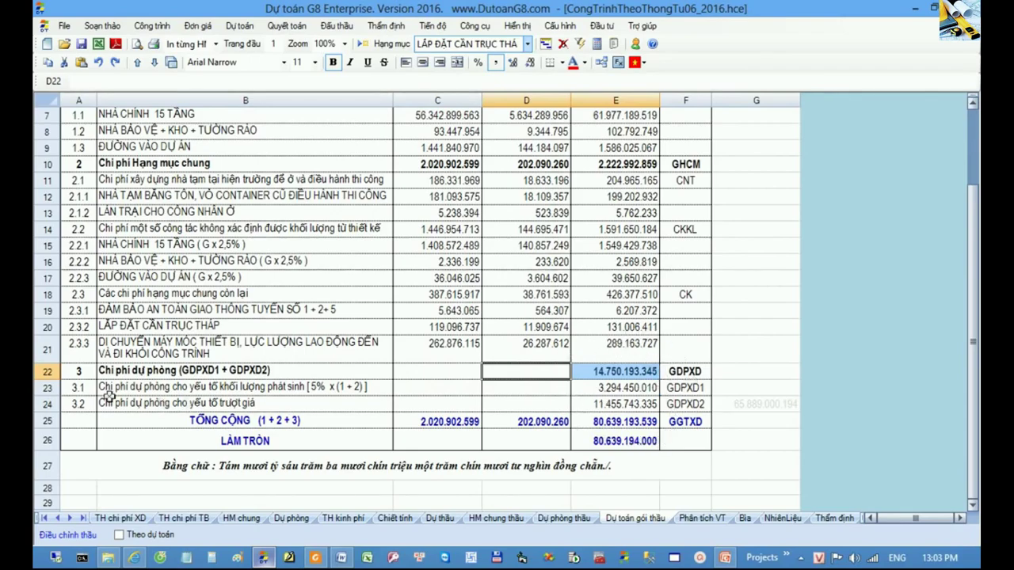
- Switch to ThongTu 06_2016_TT-BXD.pdf in Foxit Reader and check how its package estimate template lists contingency costs 3, 3.1 and 3.2
click(49, 373)
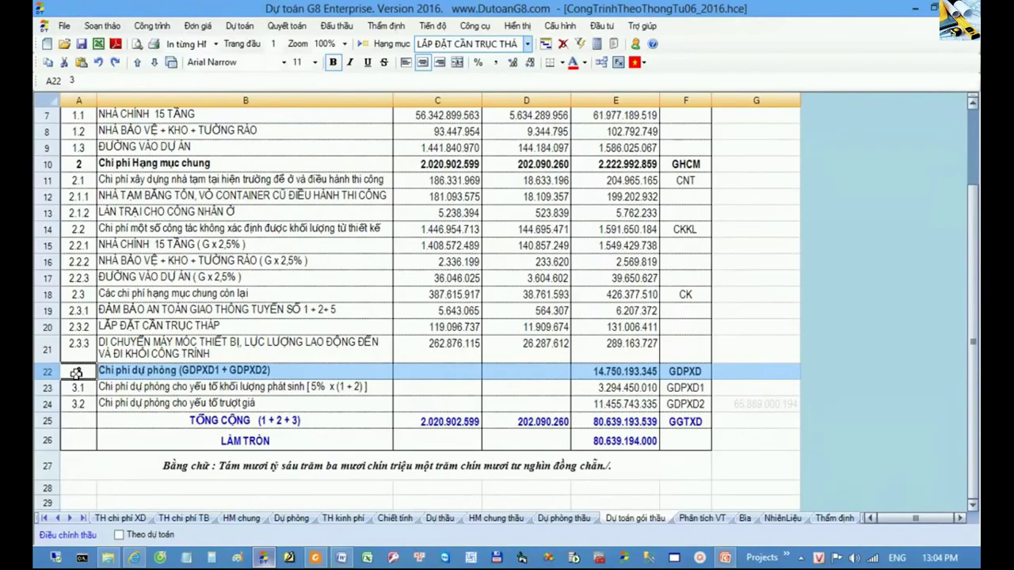
click(315, 556)
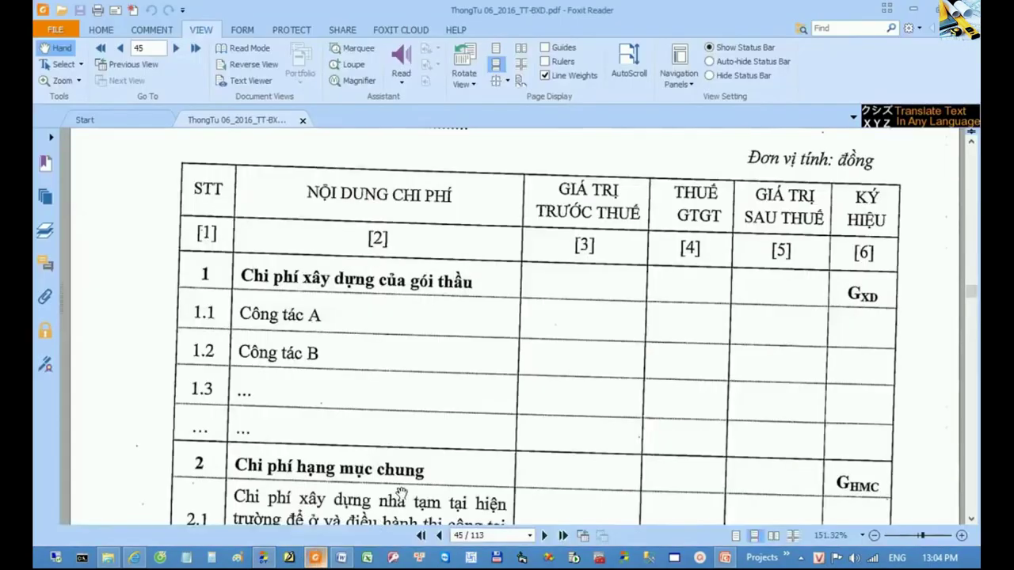
scroll(401, 494, down, 10)
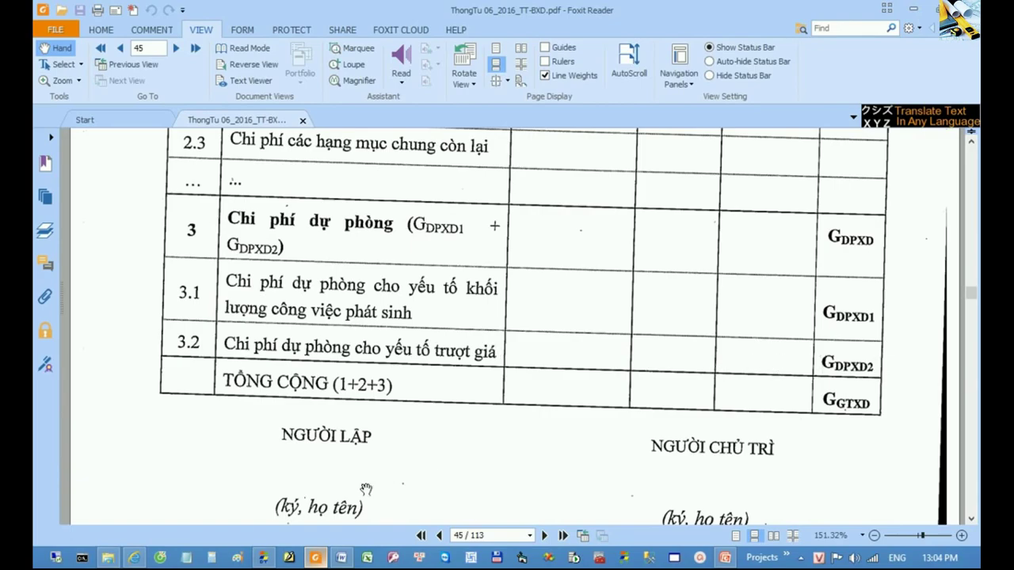
- Switch back to Dự toán G8 and check item 3.1 and the package summary's layout against the circular's template
click(264, 558)
click(420, 388)
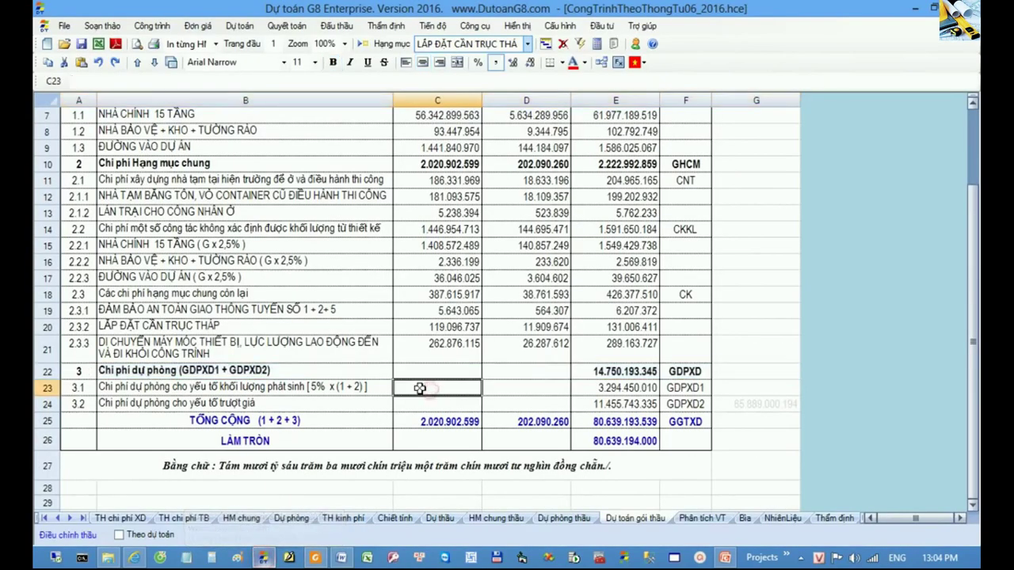
scroll(524, 445, up, 2)
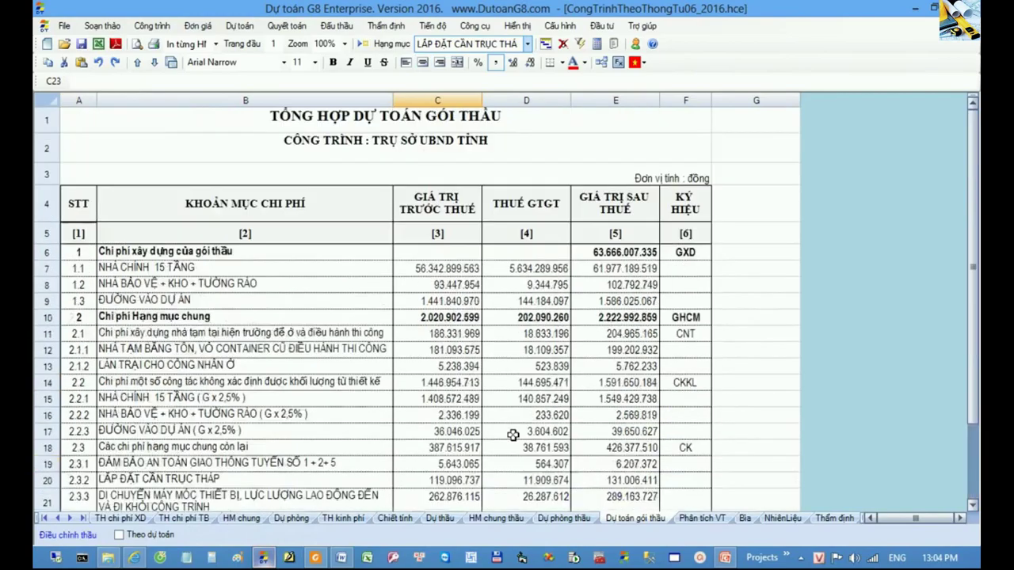
- Check the overall project total and its rounded value at the end of the Dự thầu bid price sheet
scroll(512, 435, down, 1)
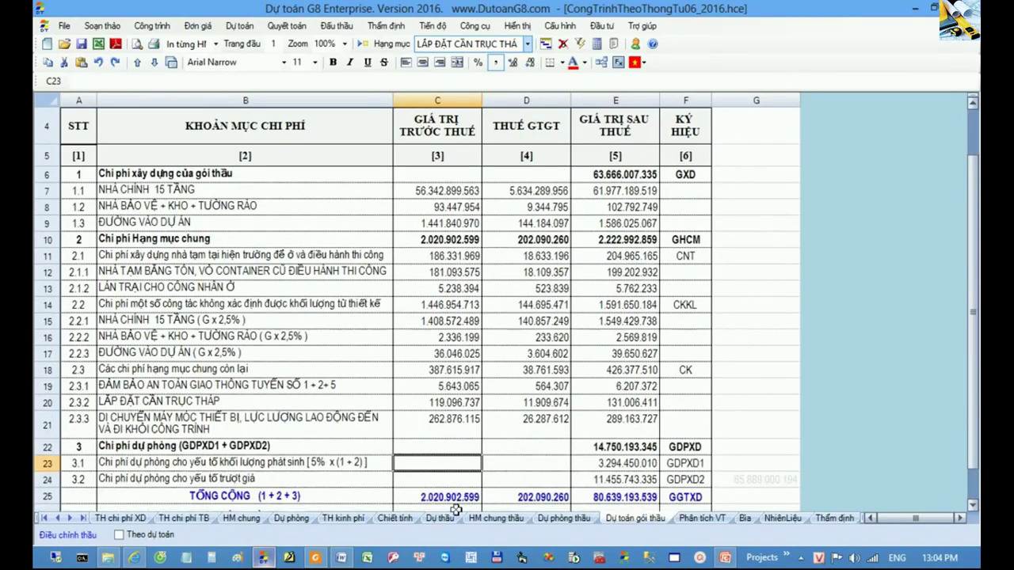
click(410, 519)
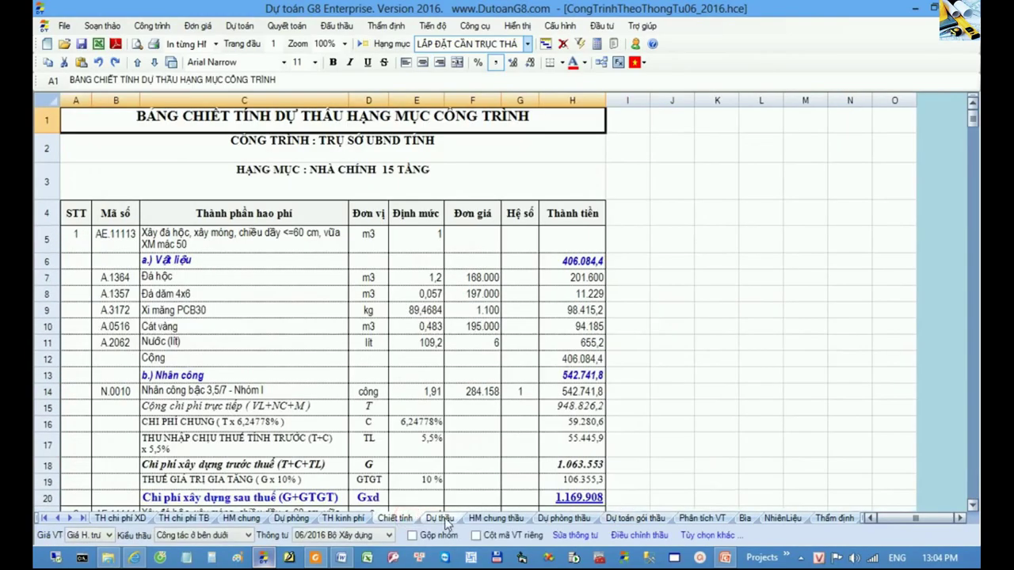
click(444, 517)
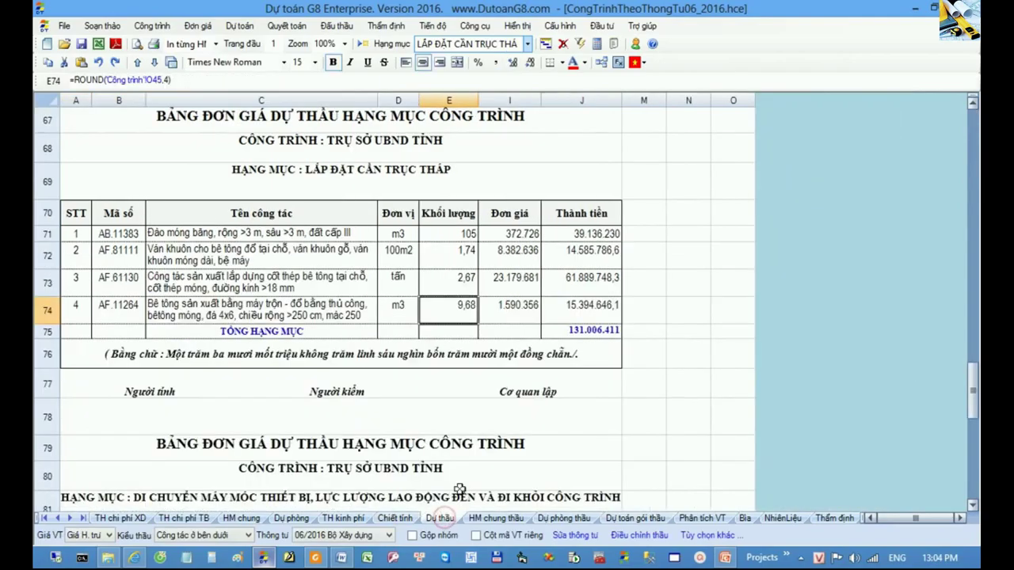
scroll(485, 463, down, 10)
scroll(485, 462, up, 4)
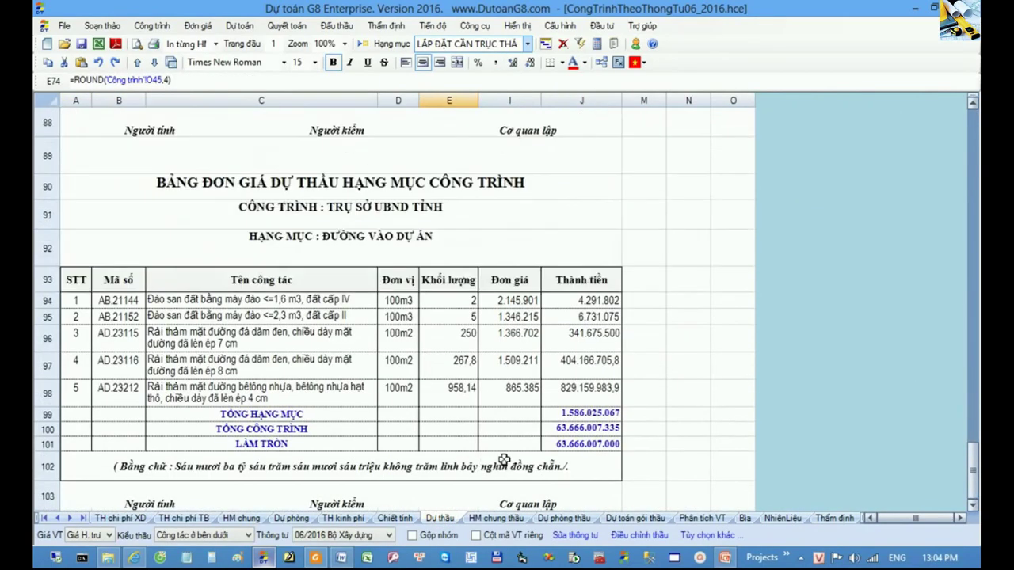
drag(648, 445, 537, 447)
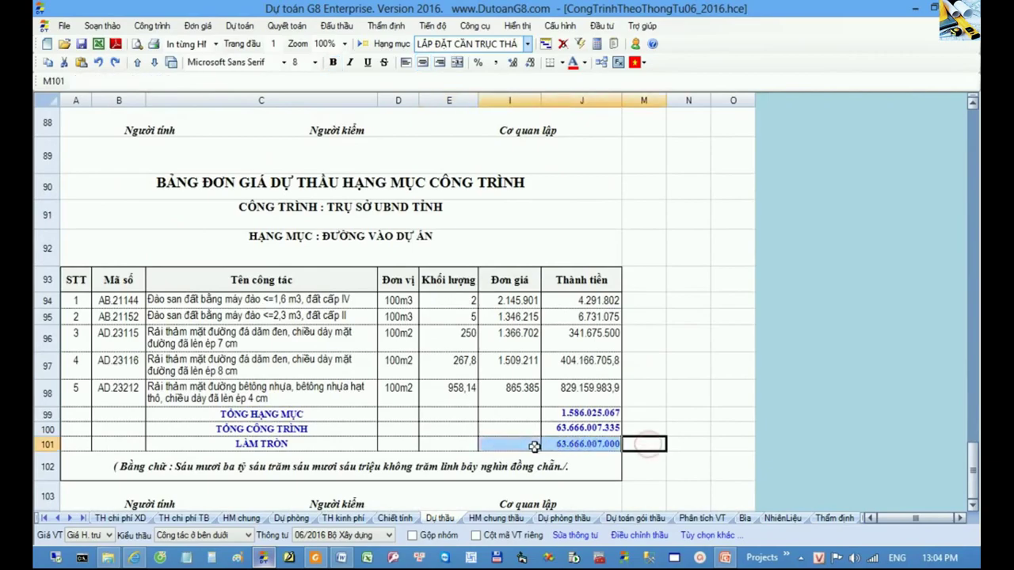
click(578, 449)
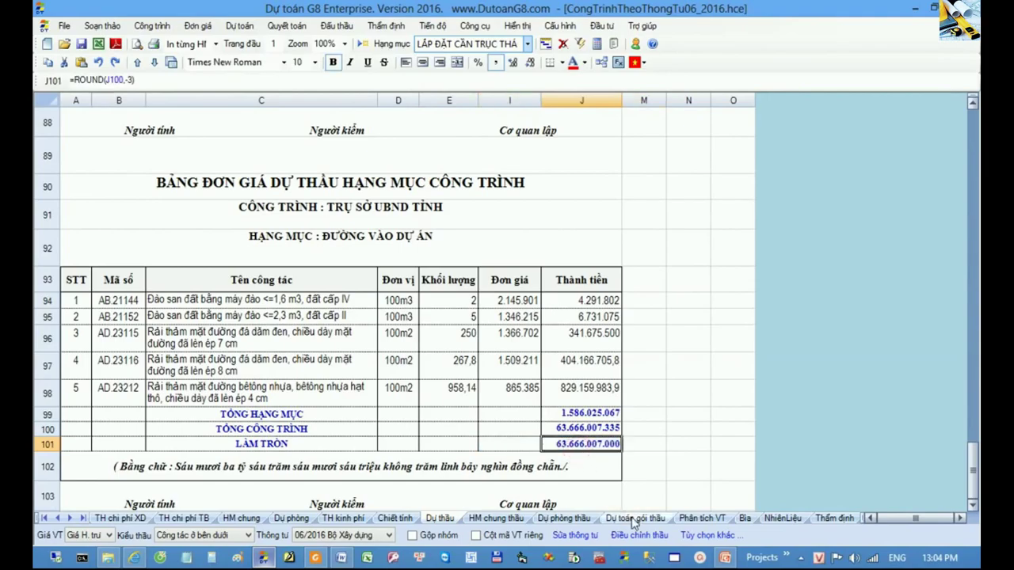
click(527, 443)
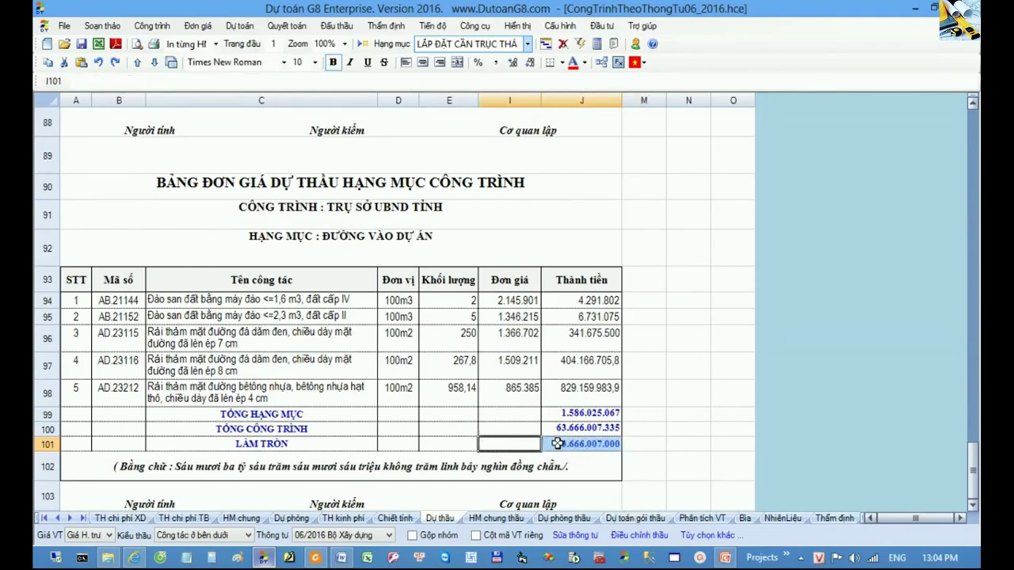
click(578, 444)
- Return to Dự toán gói thầu and check cost items 1, 2 and 3 against the rounded package total
click(637, 519)
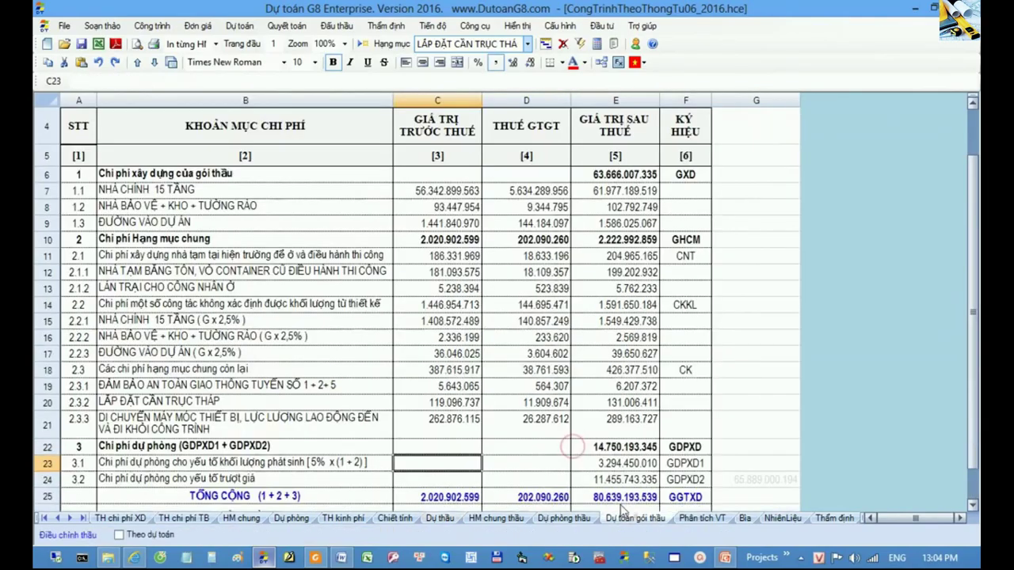
click(48, 239)
click(48, 447)
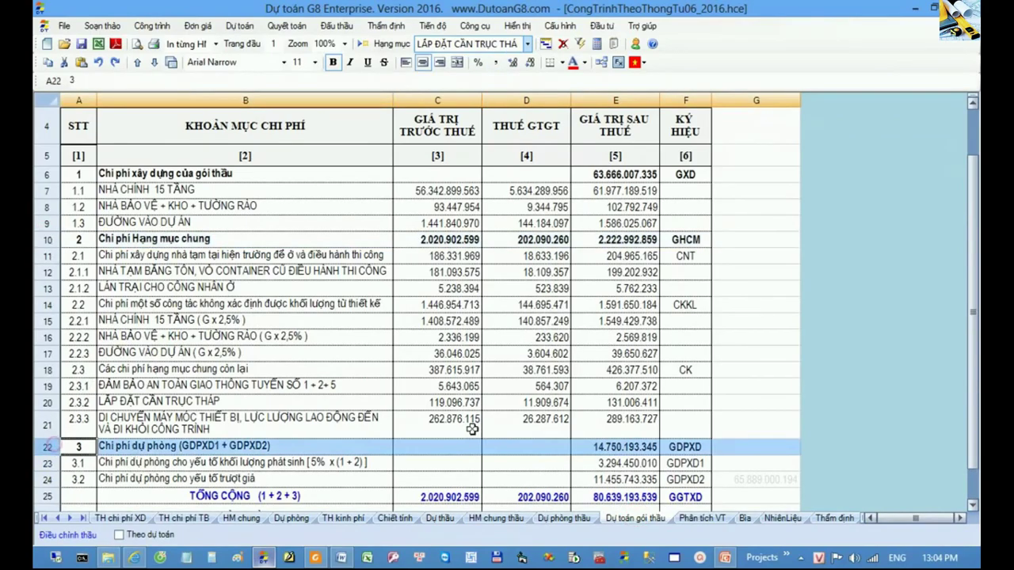
drag(547, 173, 590, 173)
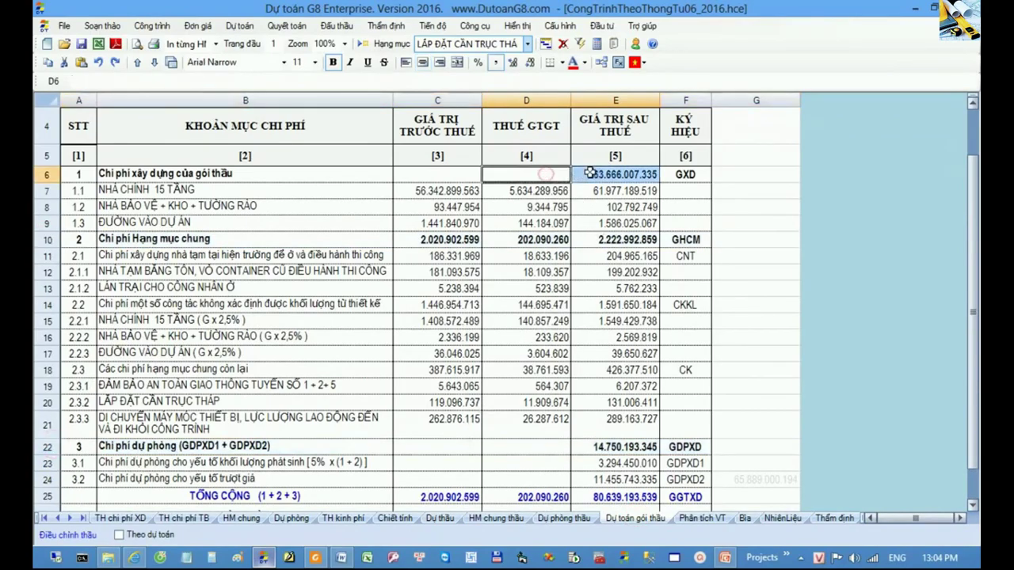
scroll(583, 447, down, 1)
drag(559, 440, 605, 440)
click(537, 441)
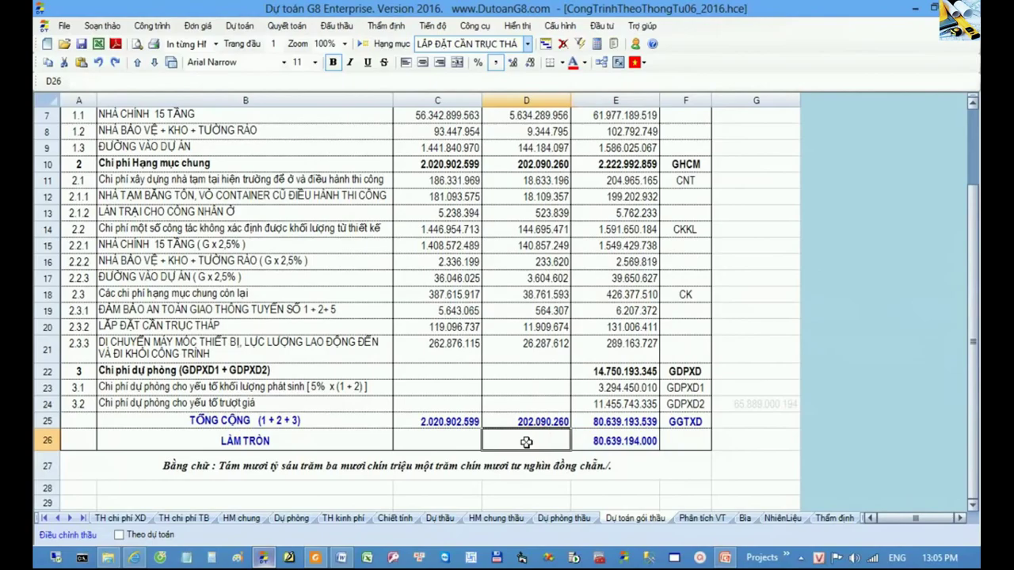
- Review the first work item's unit price breakdown in Chiết tính and the ĐƯỜNG VÀO DỰ ÁN prices in Dự thầu
click(405, 523)
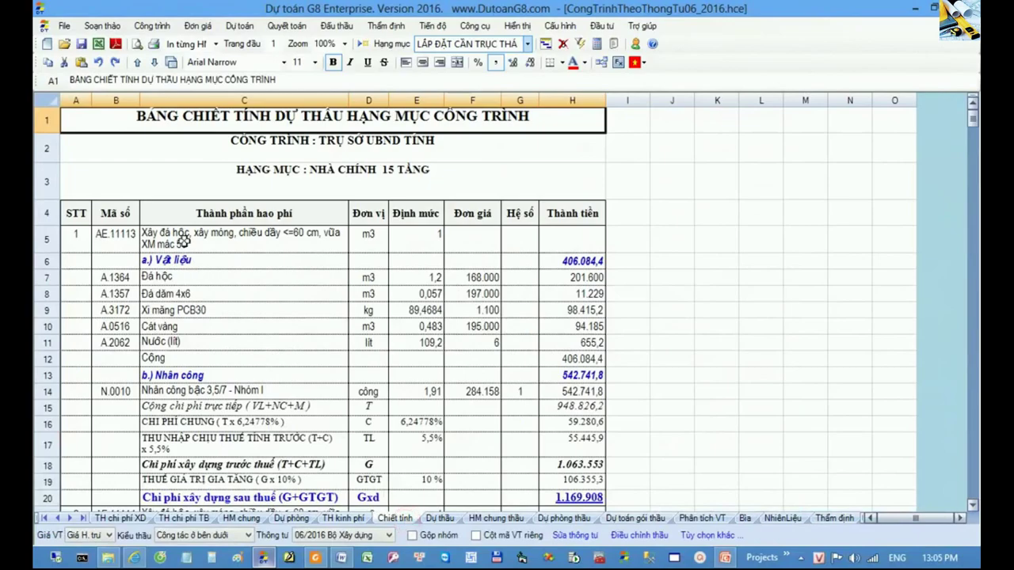
drag(92, 208, 580, 501)
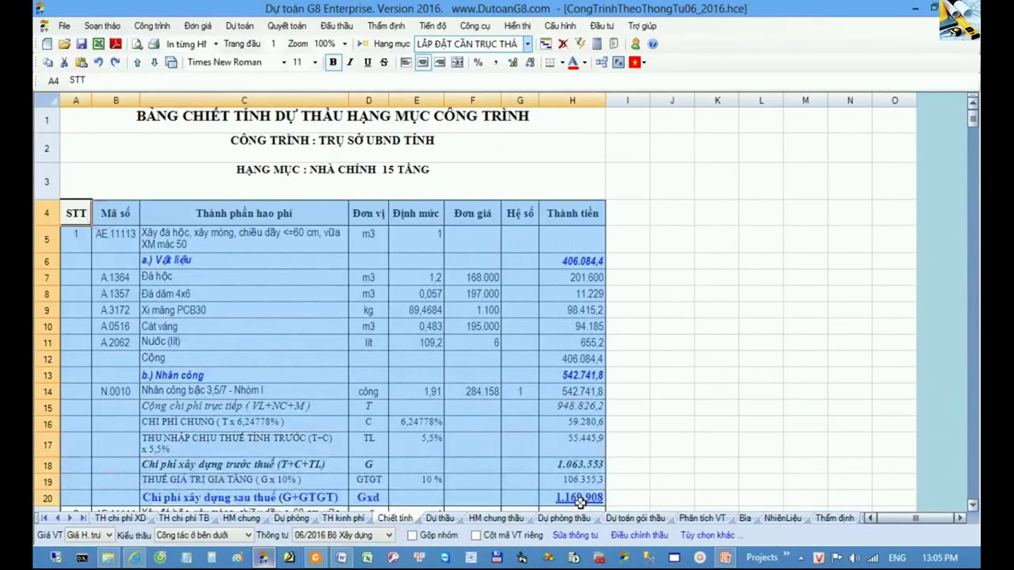
click(571, 416)
click(439, 518)
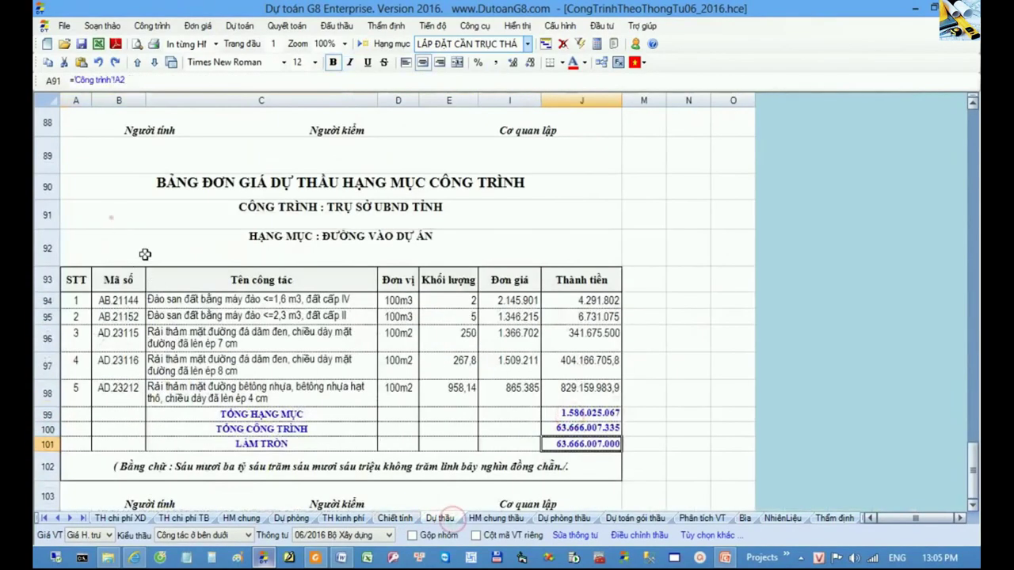
click(570, 388)
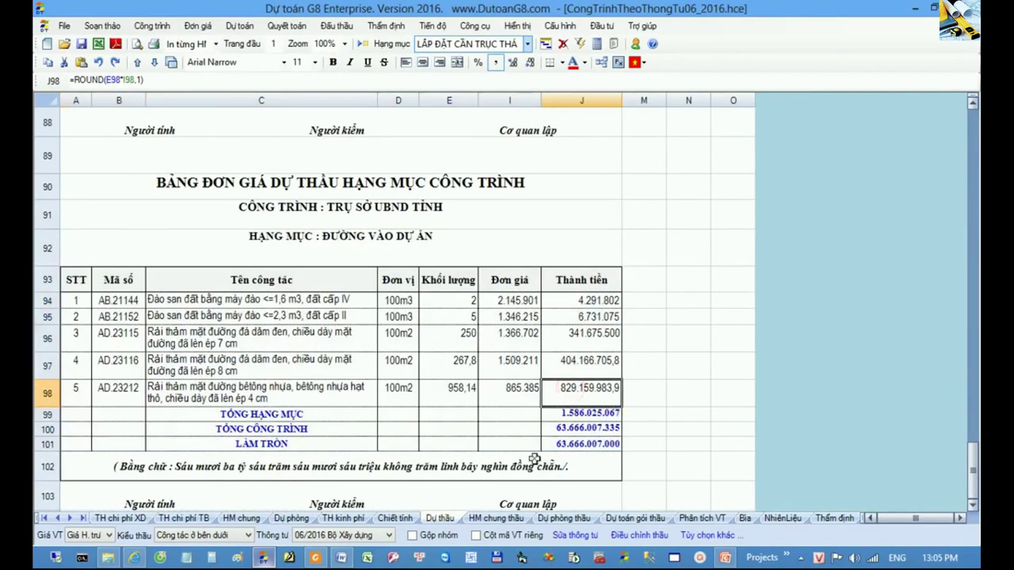
- Examine the average price index table and the cumulative price escalation contingency total in Dự phòng thầu
click(575, 520)
click(309, 414)
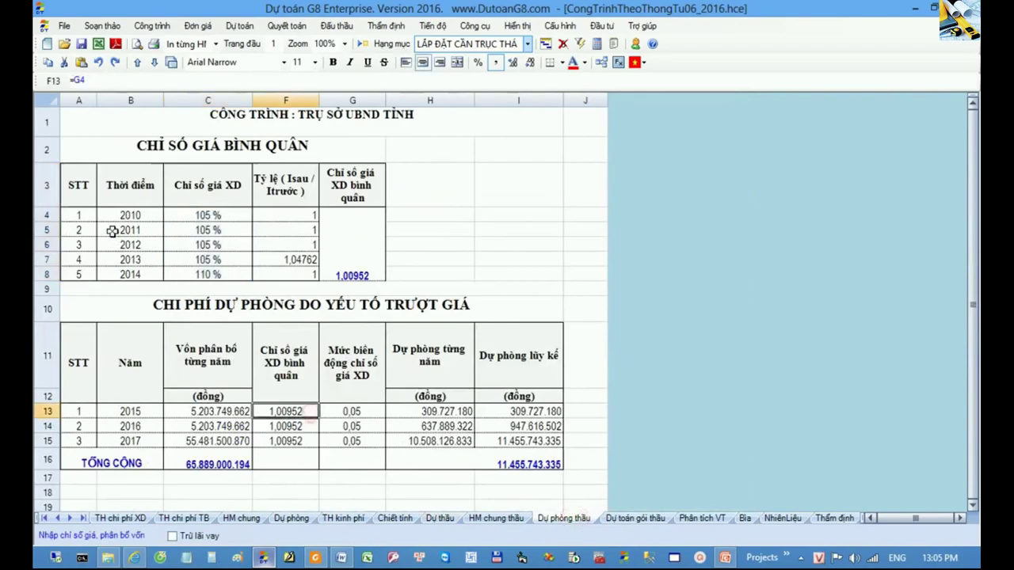
drag(83, 150, 378, 457)
click(378, 457)
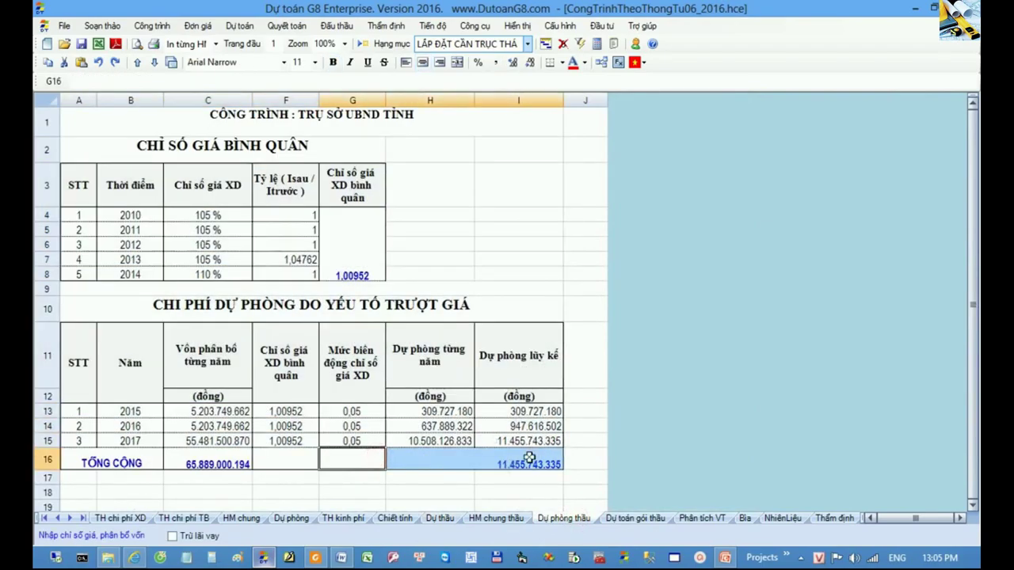
click(529, 463)
- Go back to Dự toán gói thầu and trace construction, general item and contingency costs through to the rounded total
click(635, 518)
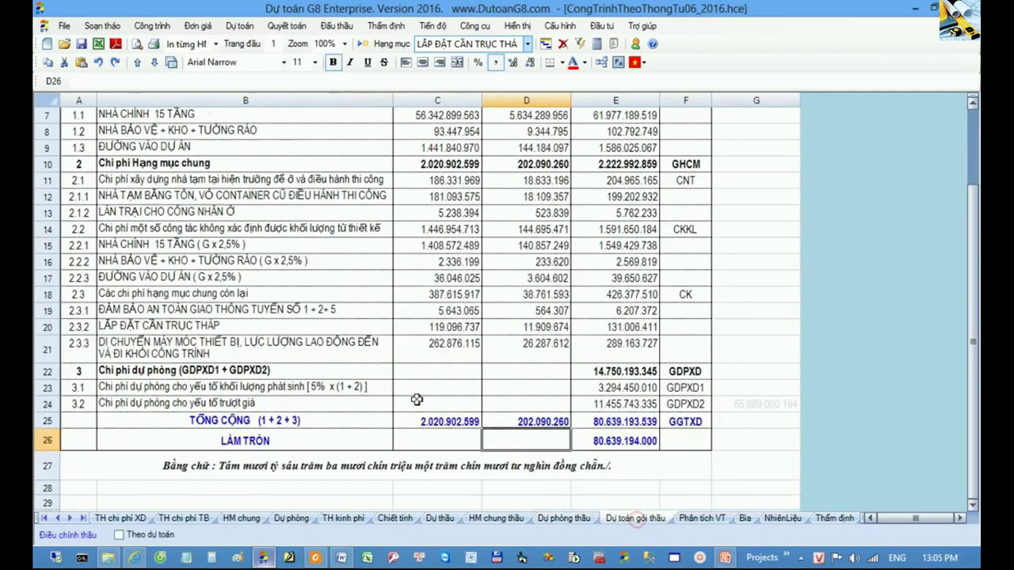
click(46, 253)
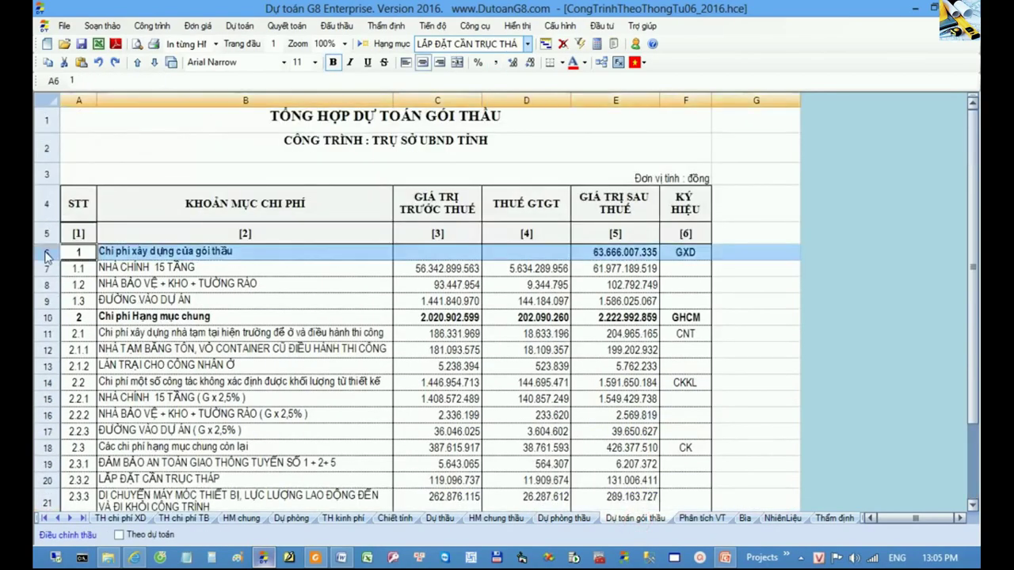
click(47, 317)
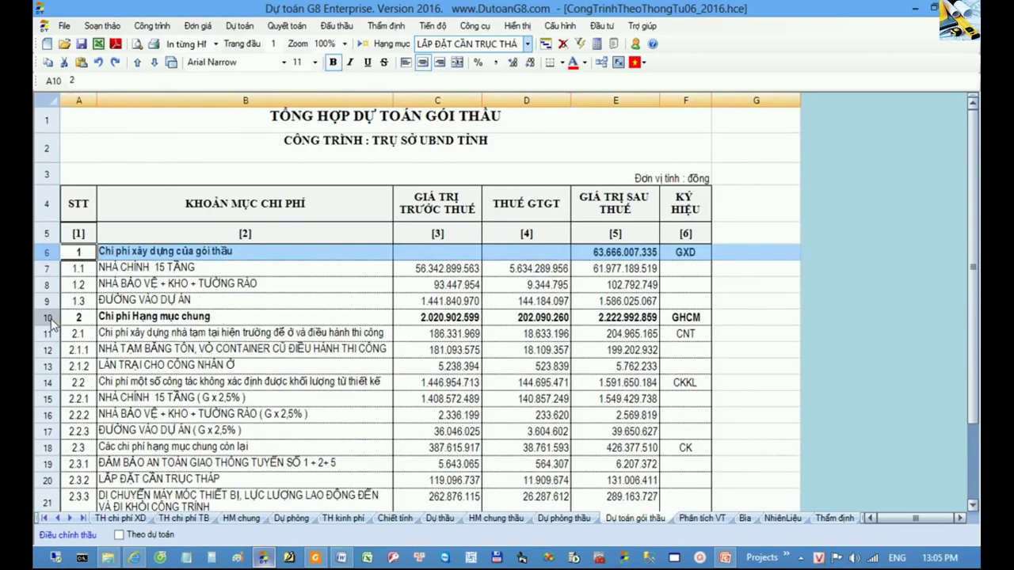
scroll(139, 369, down, 2)
click(47, 370)
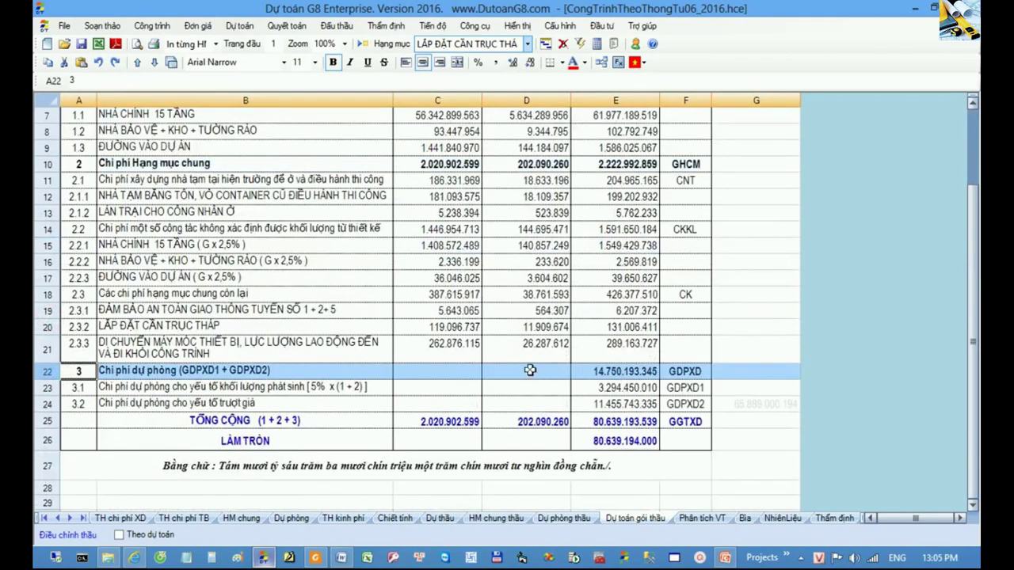
drag(529, 371, 635, 372)
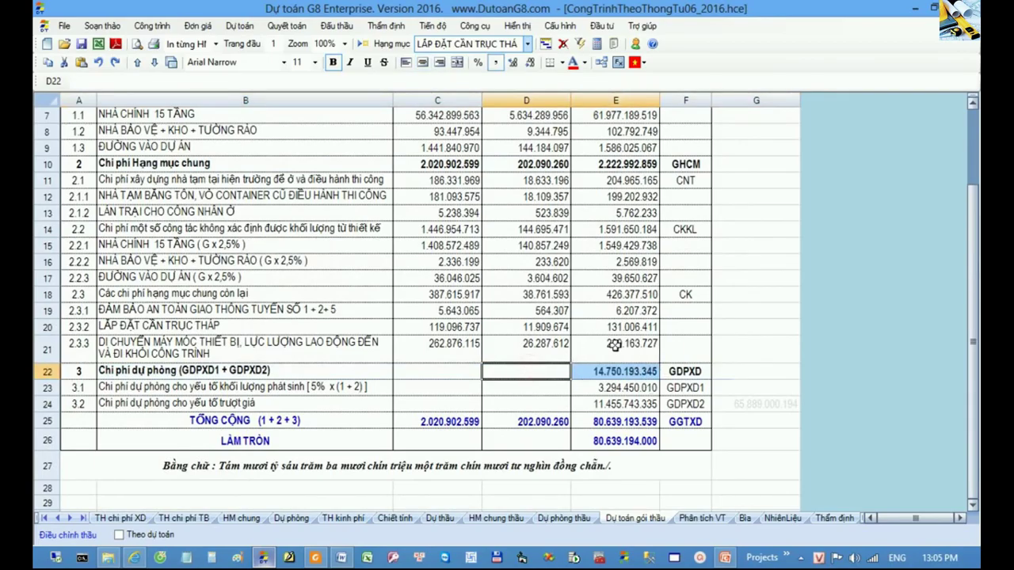
click(615, 346)
drag(554, 441, 598, 443)
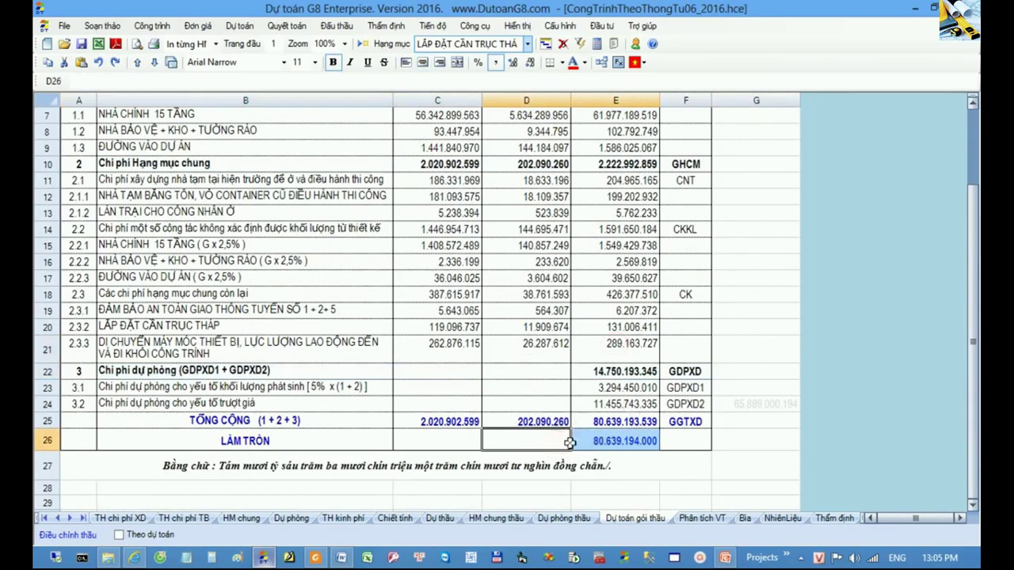
- Examine the after-tax construction cost and the general item cost block in the package summary, including items 2.1, 2.2 and 2.3
scroll(583, 457, up, 2)
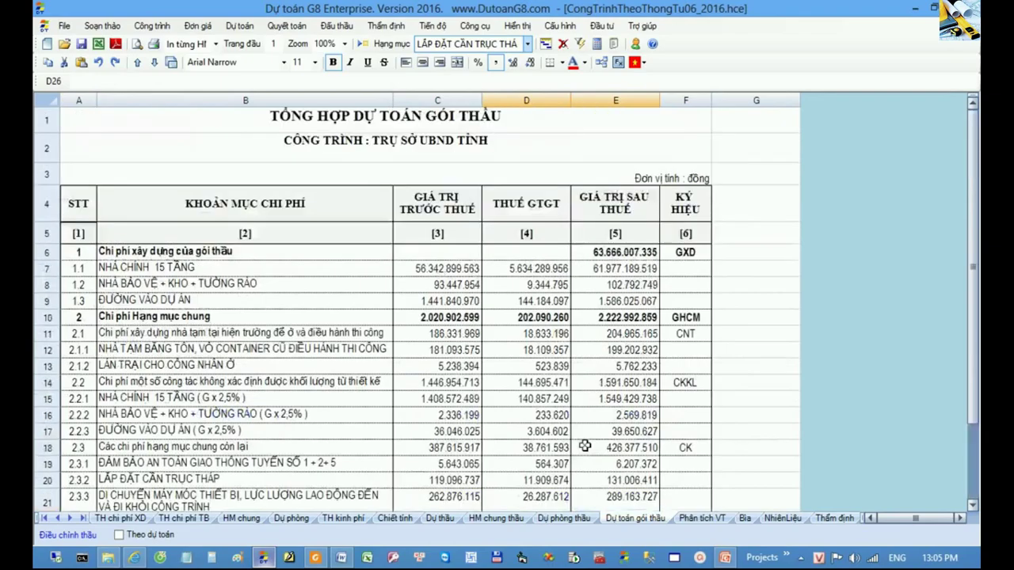
drag(540, 252, 592, 254)
click(551, 253)
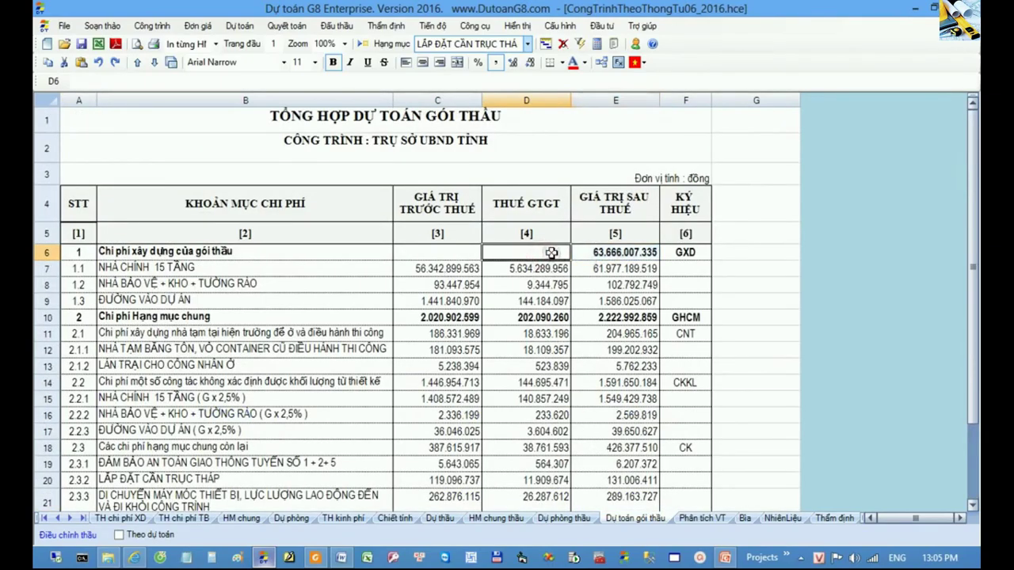
scroll(551, 253, down, 1)
click(80, 241)
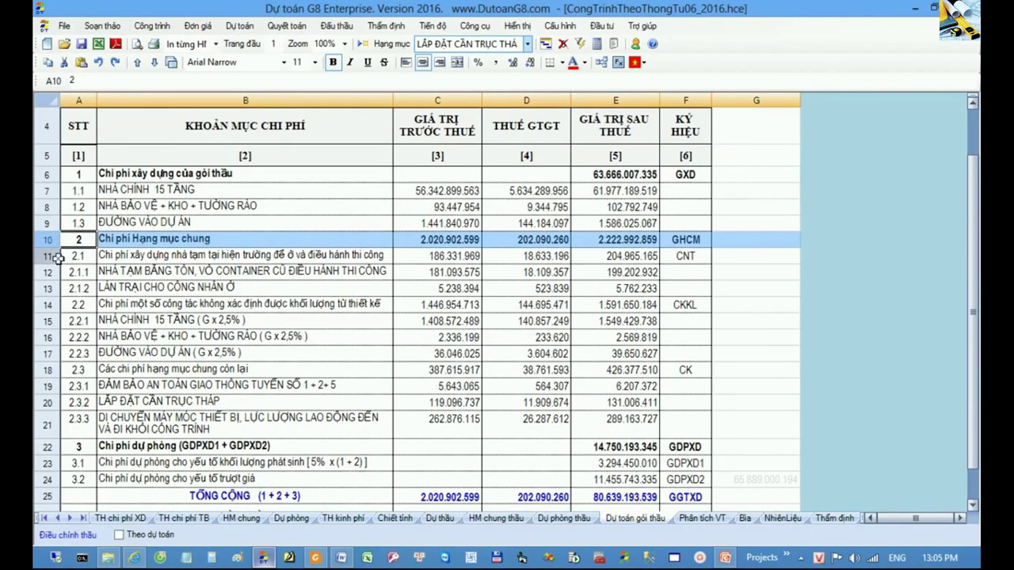
click(58, 258)
click(53, 305)
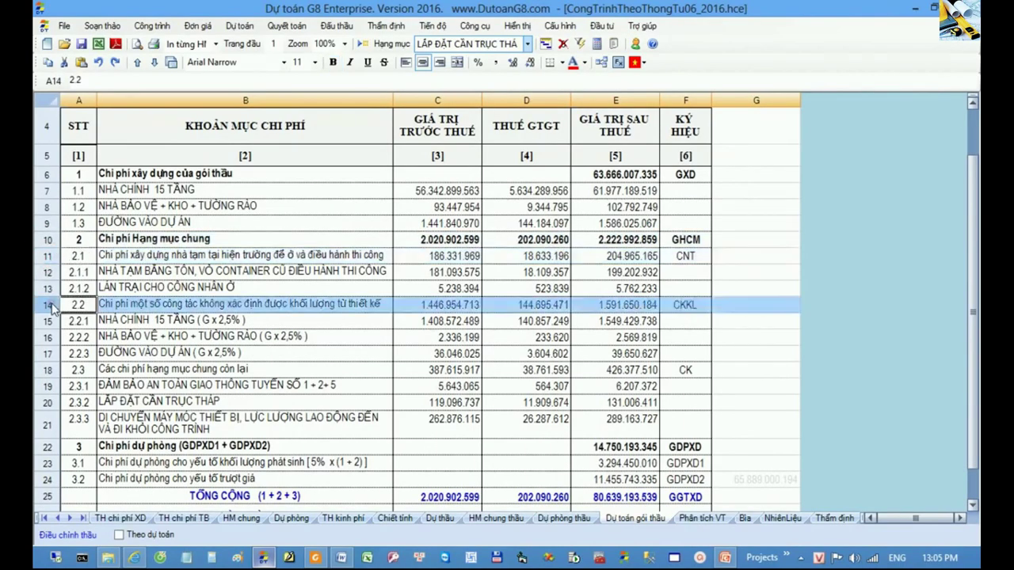
click(54, 370)
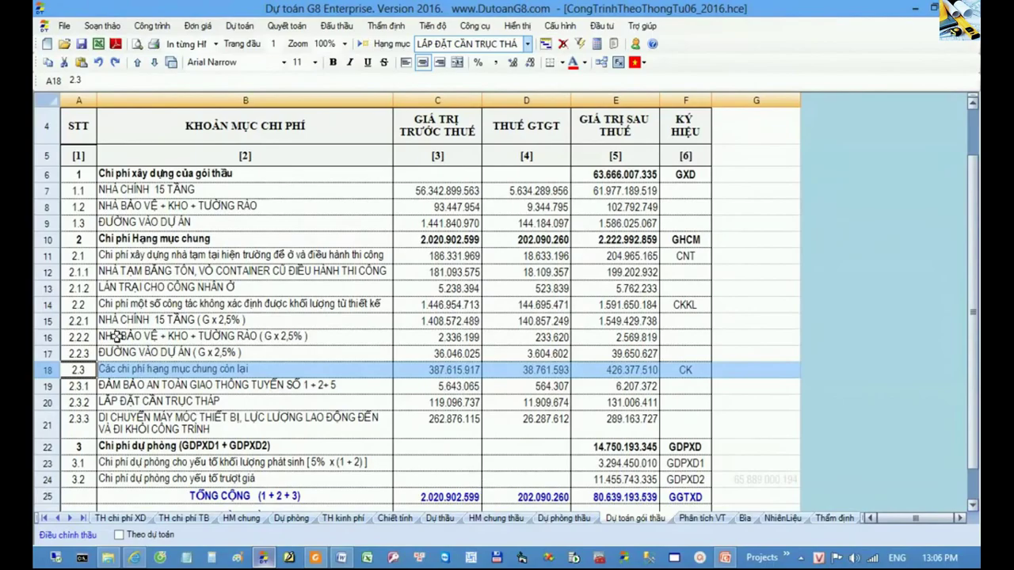
drag(47, 239, 84, 416)
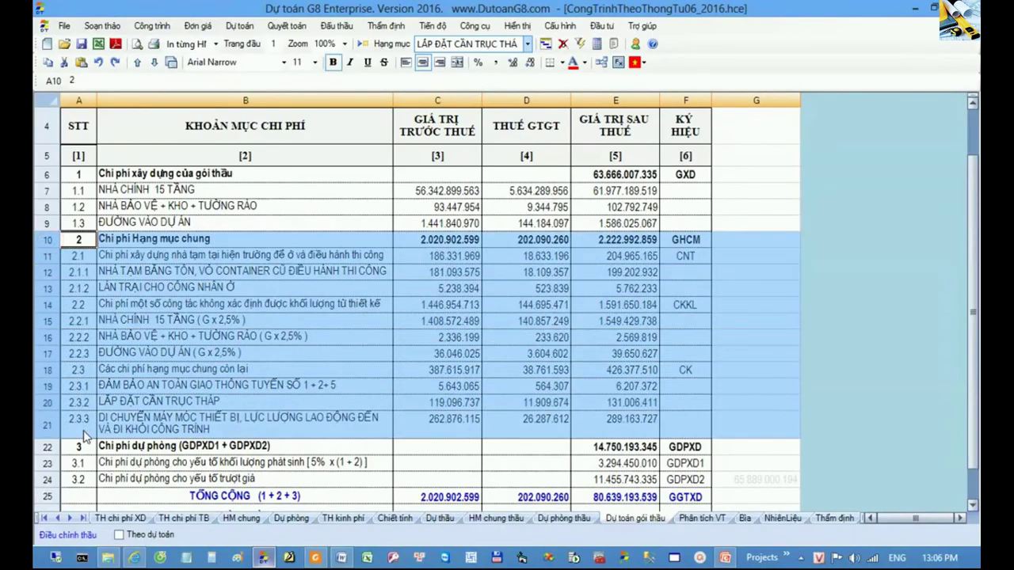
click(261, 386)
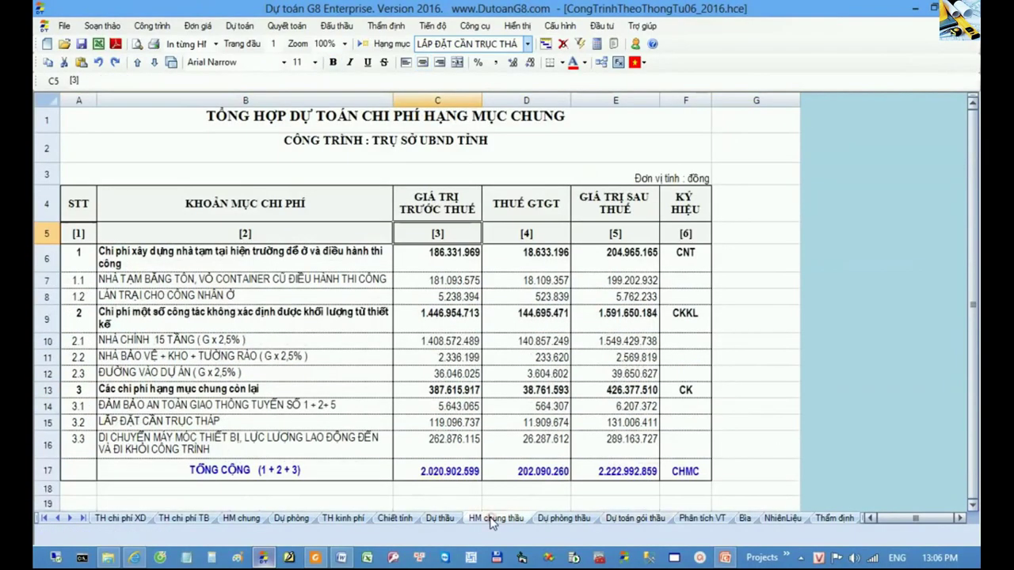
- Check cost groups 1, 2 and 3 and the CHMC total row in the HM chung thầu sheet
click(494, 518)
click(49, 257)
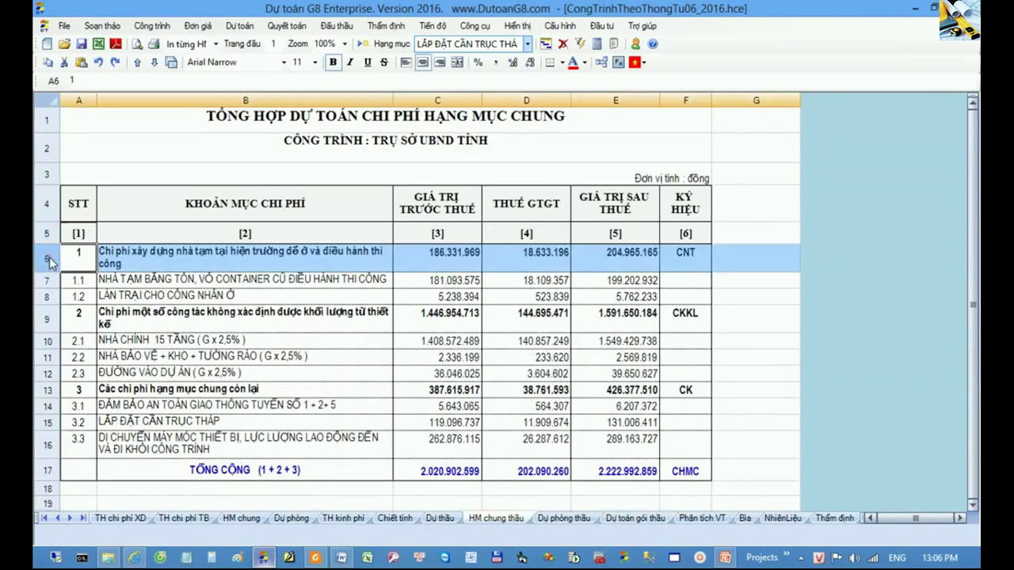
click(55, 317)
click(56, 389)
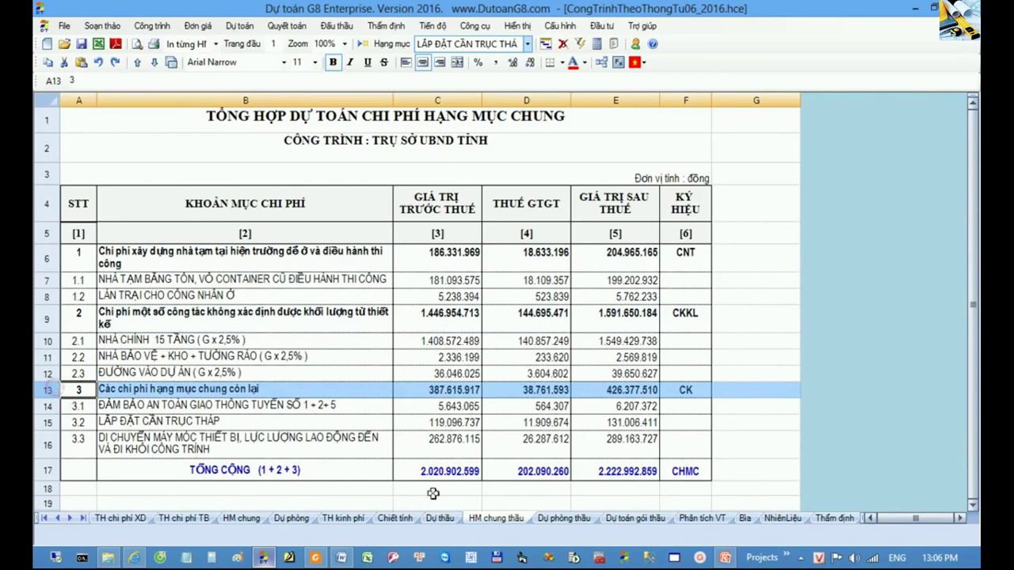
click(380, 473)
click(669, 469)
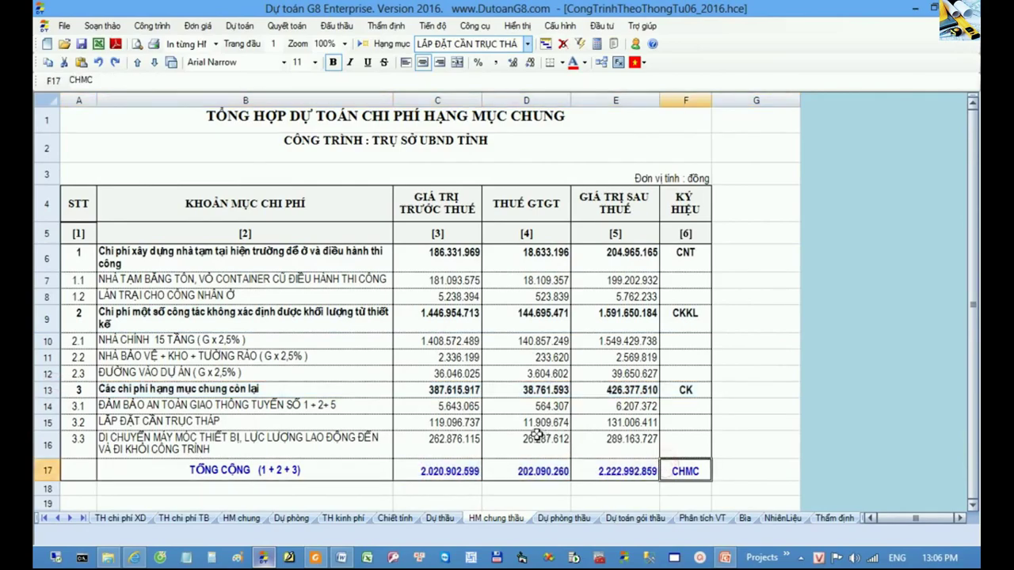
- Revisit the Chiết tính breakdown and the Dự thầu bid price sheet
click(402, 516)
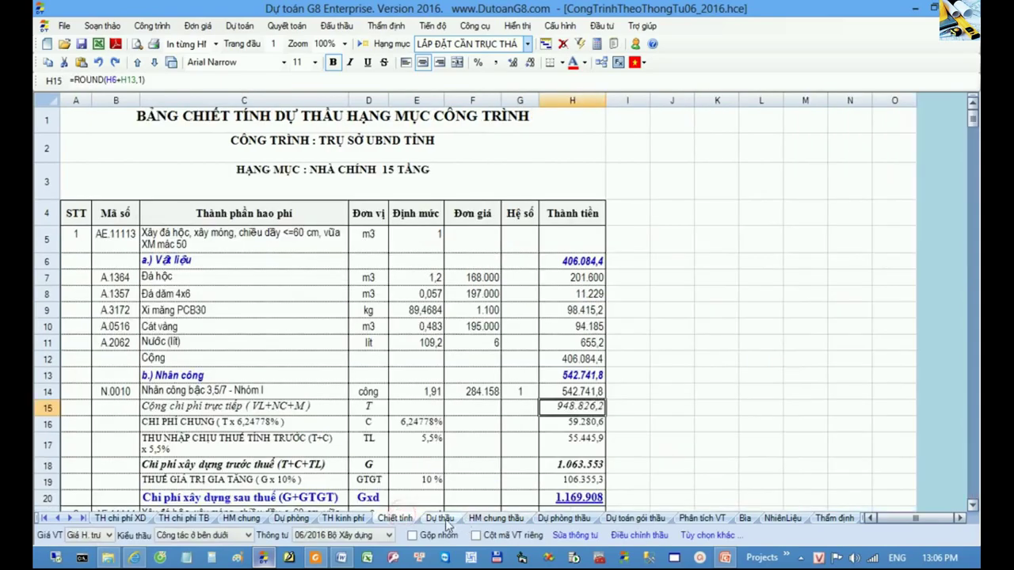
click(442, 519)
click(442, 520)
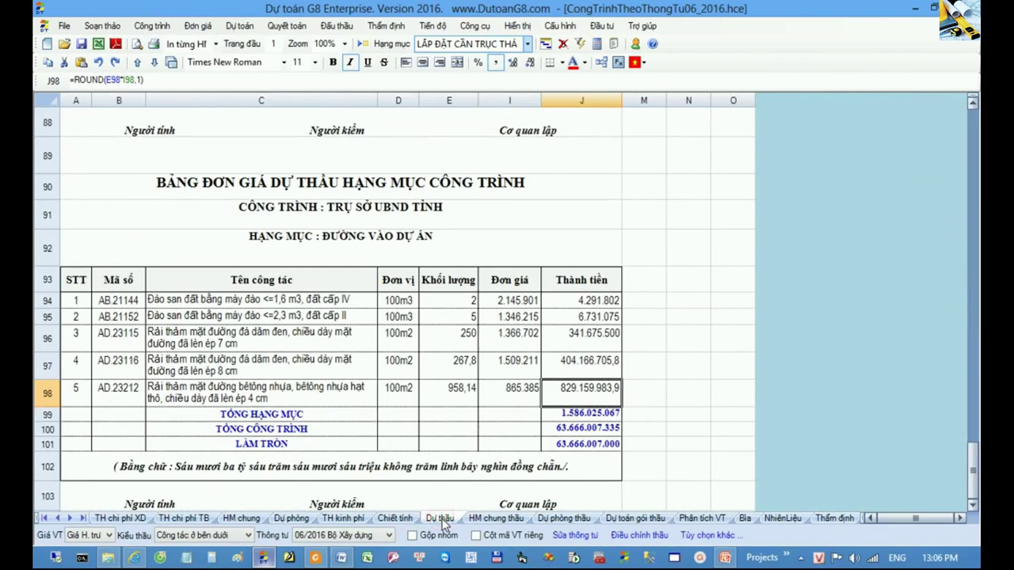
- Check the total row of the price escalation contingency table in the Dự phòng thầu sheet
click(563, 518)
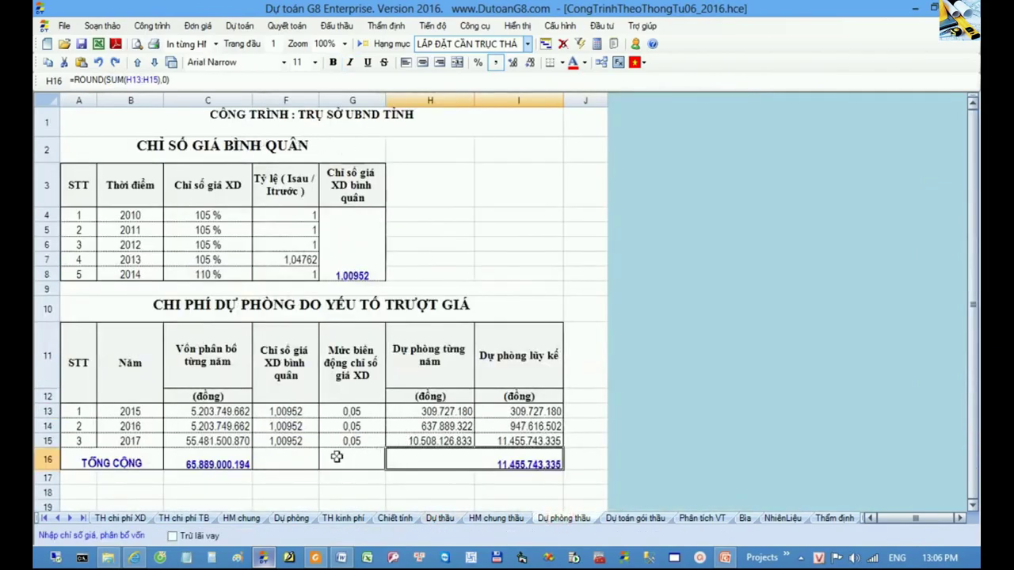
drag(303, 461, 464, 460)
click(467, 459)
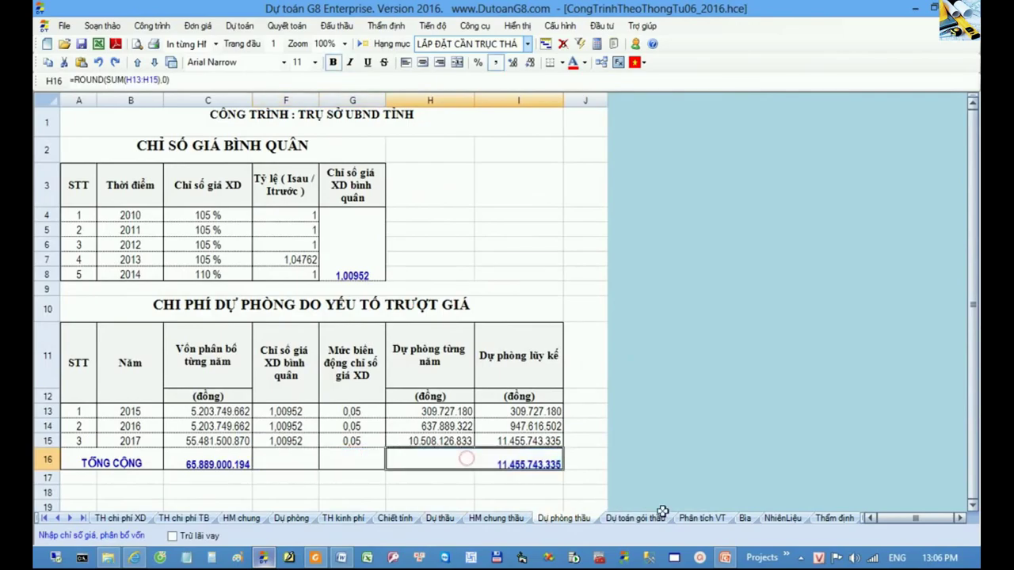
- Review cost groups 1, 2 and 3 in Dự toán gói thầu, together with the after-tax total and the rounded total
click(636, 518)
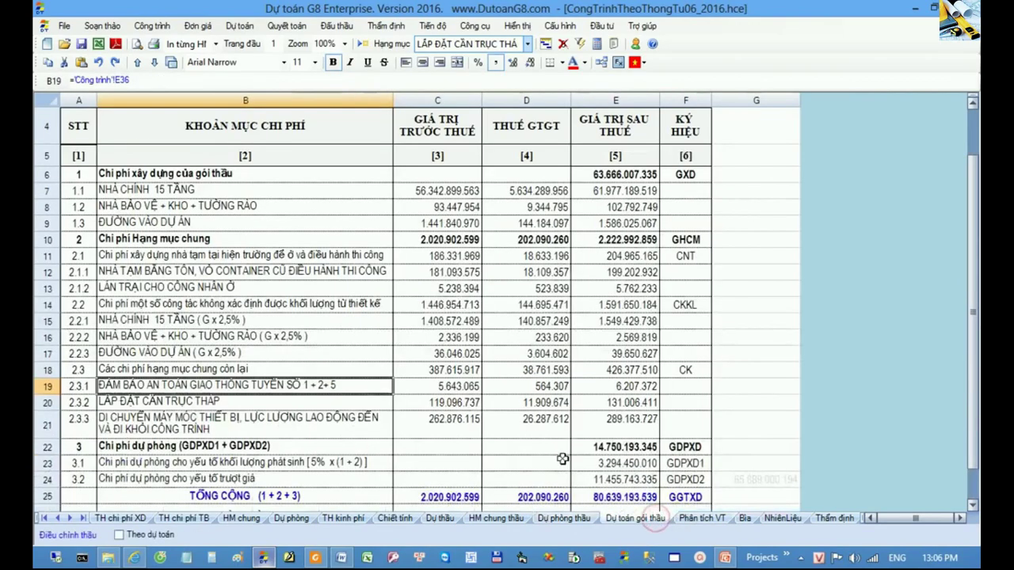
click(46, 175)
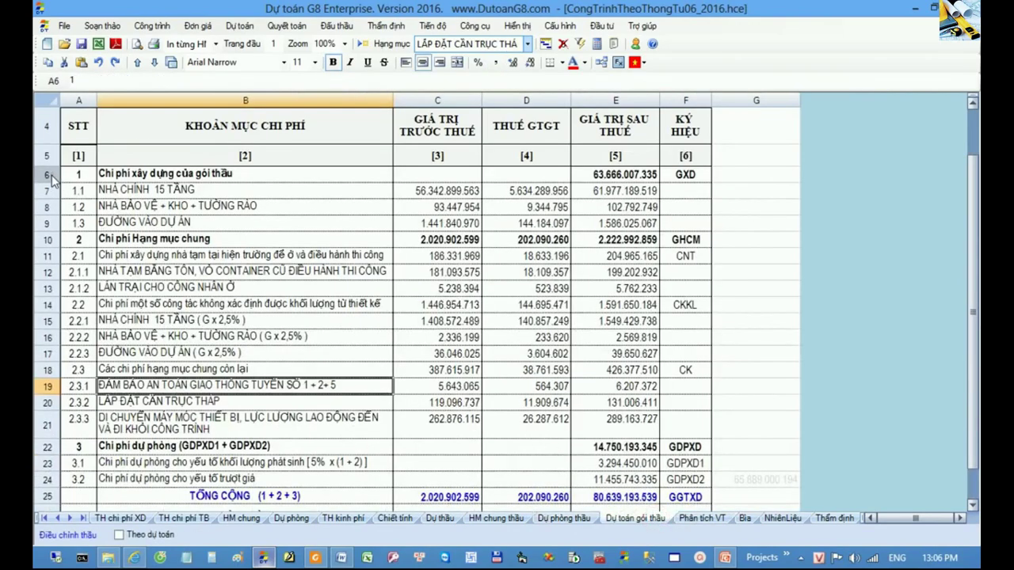
click(48, 240)
click(47, 446)
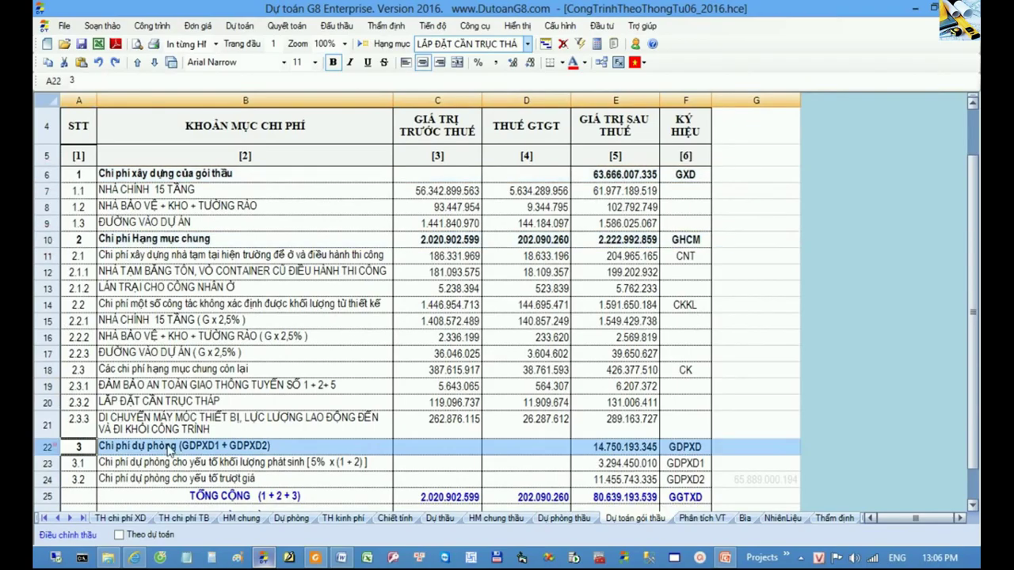
drag(554, 492, 607, 499)
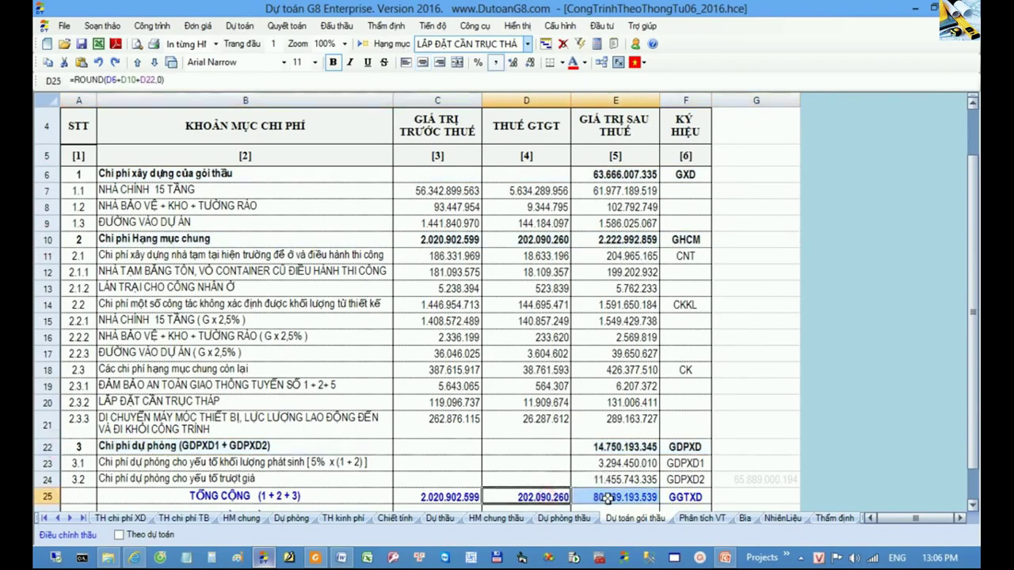
scroll(630, 480, down, 1)
drag(554, 440, 610, 440)
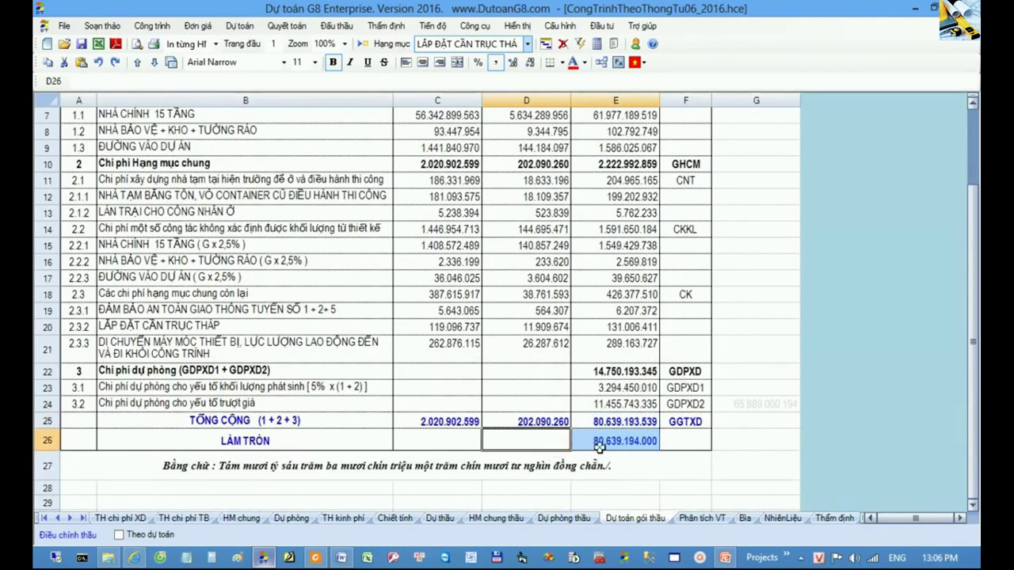
click(606, 441)
scroll(604, 424, up, 2)
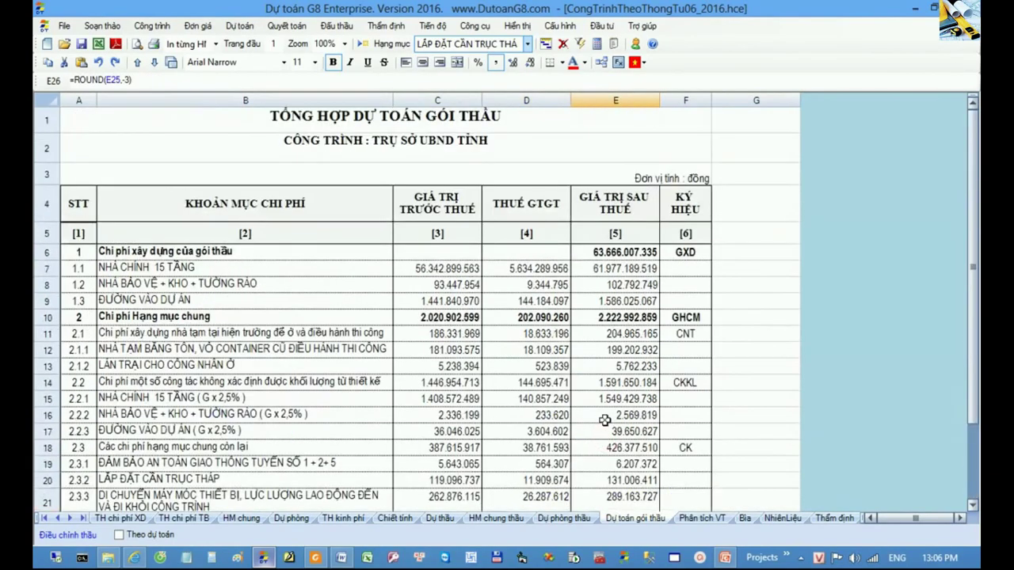
- Go back through the HM chung thầu, Chiết tính, Dự thầu and Dự phòng thầu sheets to the package estimate
click(497, 519)
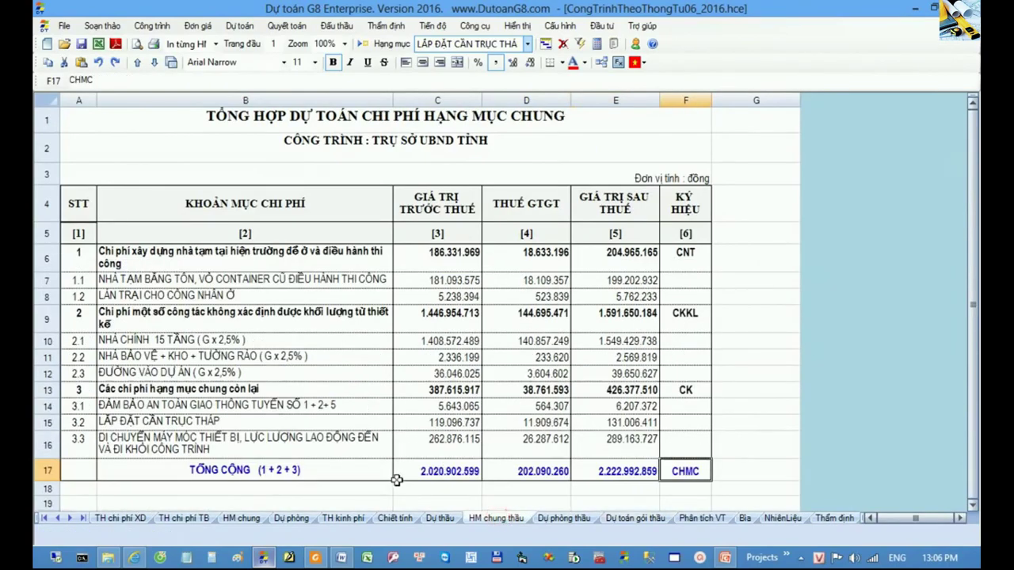
click(395, 518)
click(440, 518)
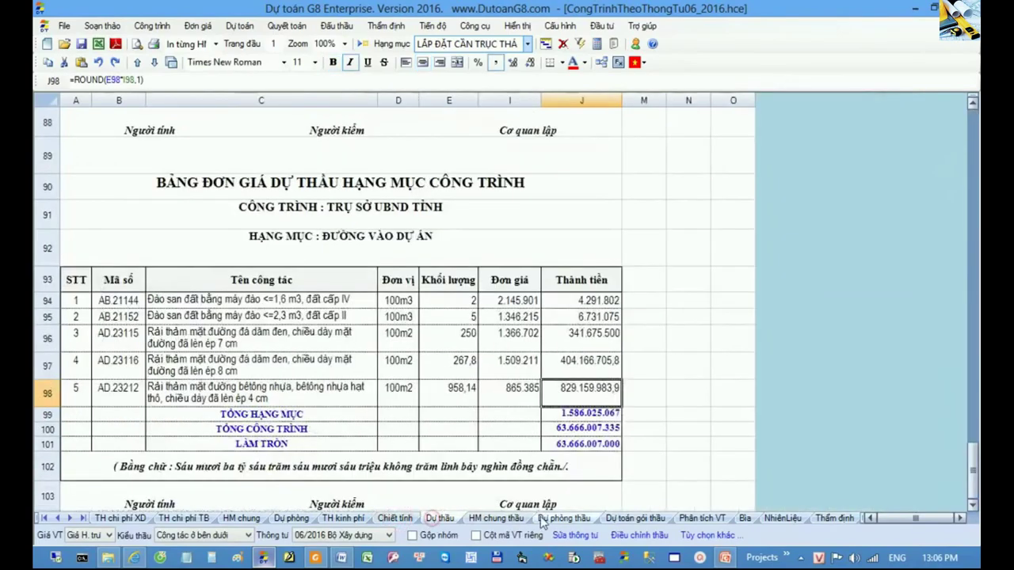
click(542, 520)
click(633, 519)
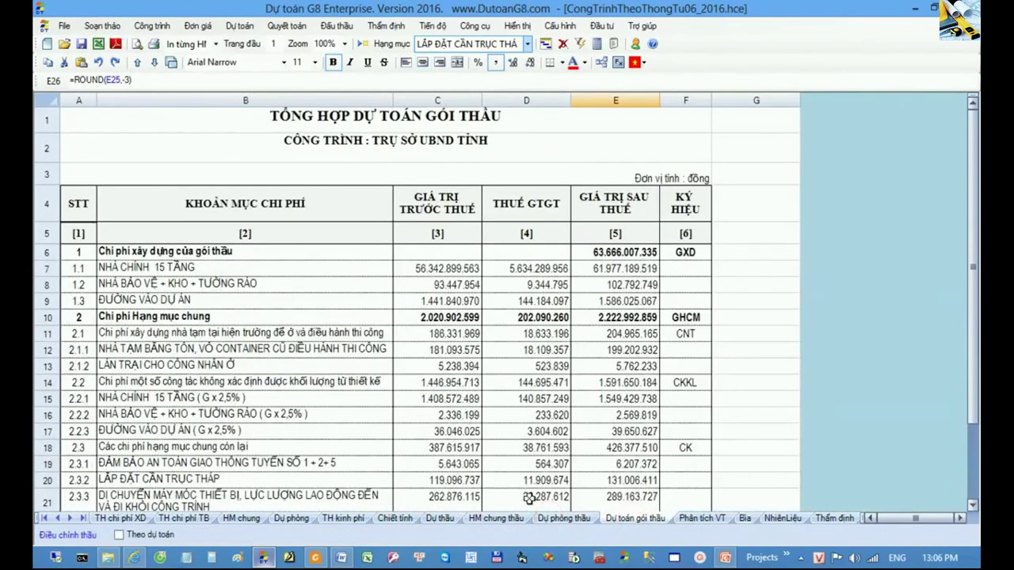
- Revisit the HM chung thầu summary and view the NHÀ CHÍNH 15 TẦNG price table at the start of the Dự thầu sheet
click(513, 520)
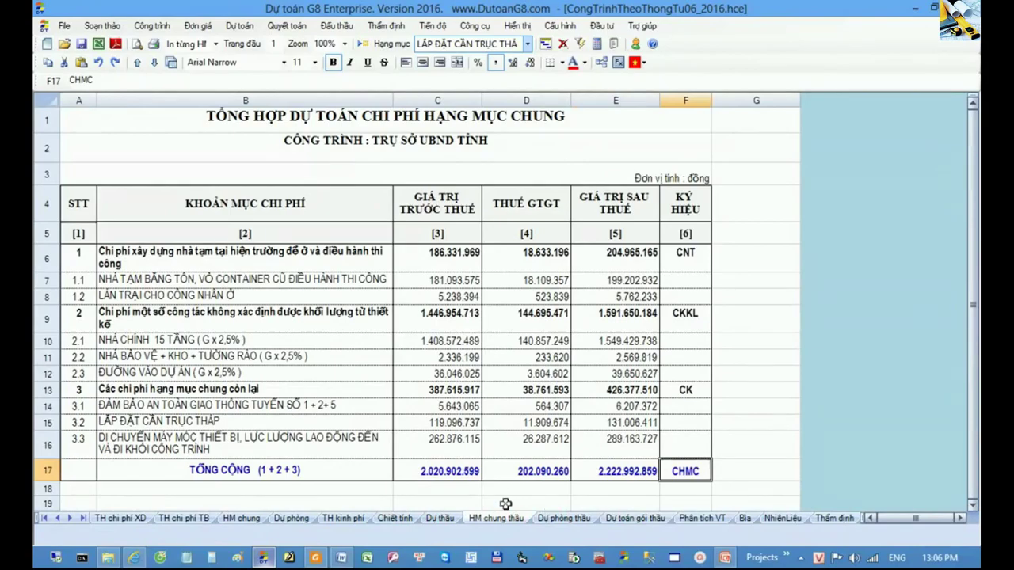
click(409, 521)
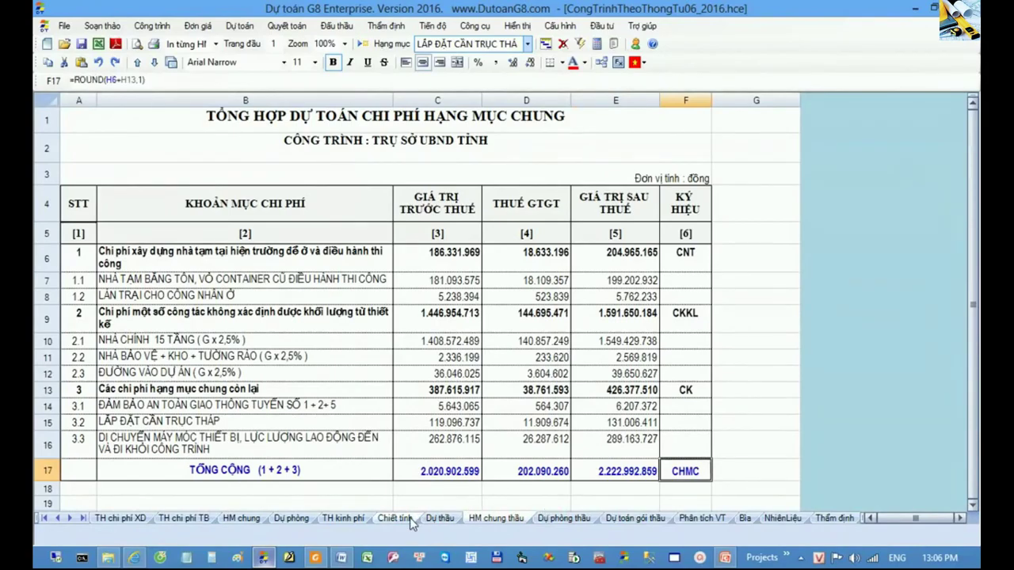
click(449, 521)
click(353, 342)
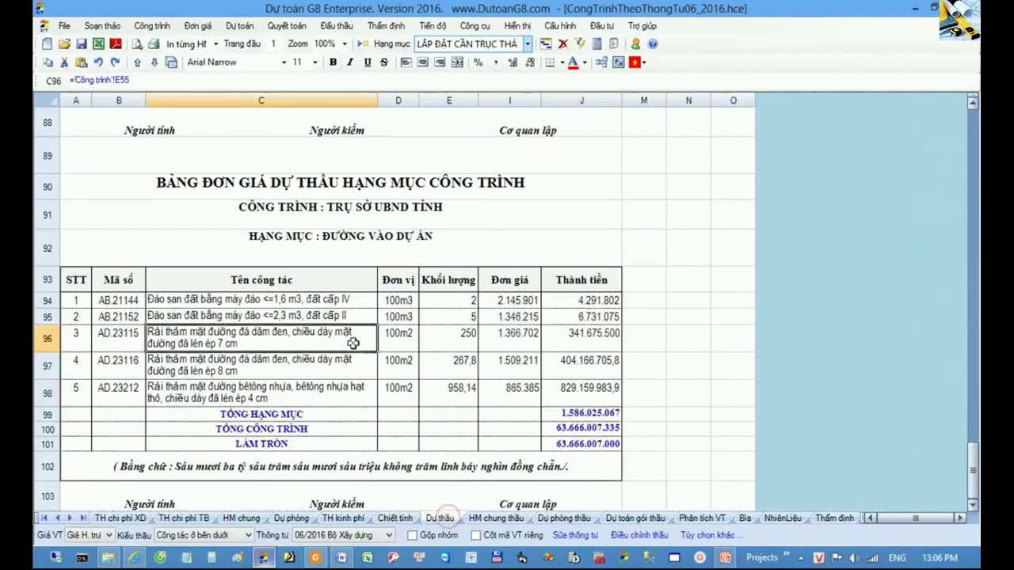
key(ctrl+Home)
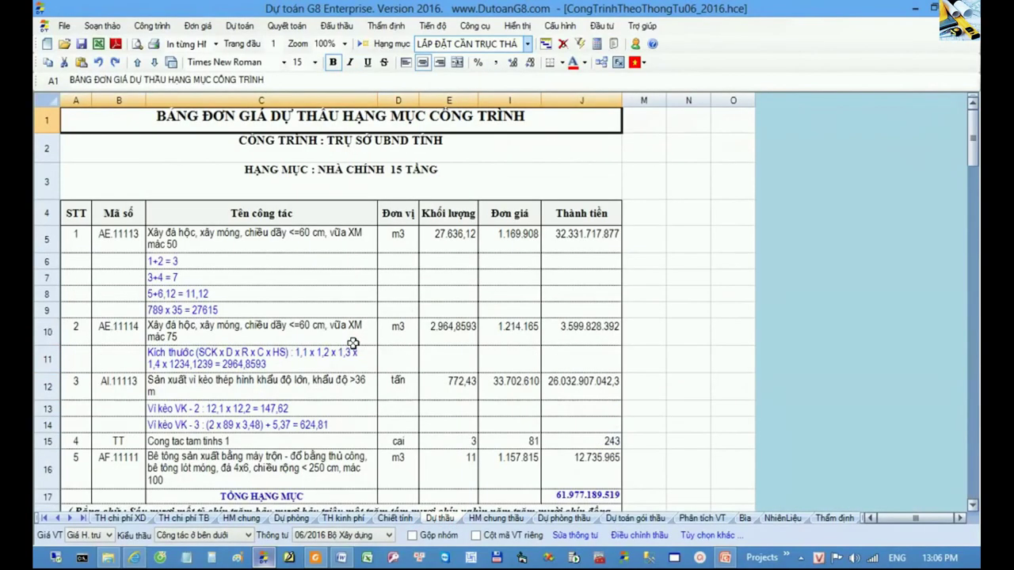
- Look at Circular 06-2016 in Foxit Reader, then examine the number and issue date of Circular 04-2010 in Word
key(alt+Tab)
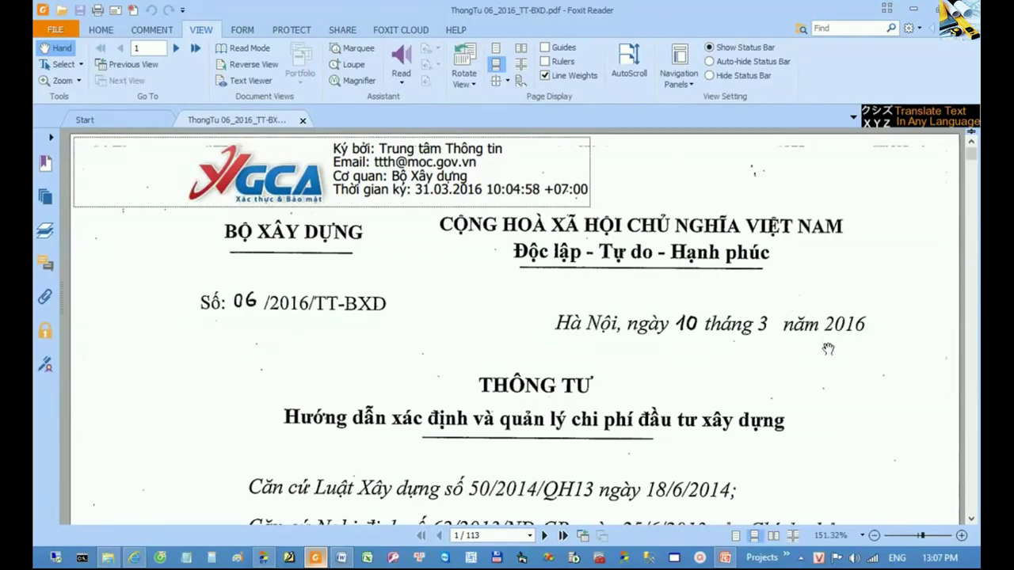
click(340, 558)
key(ctrl+Home)
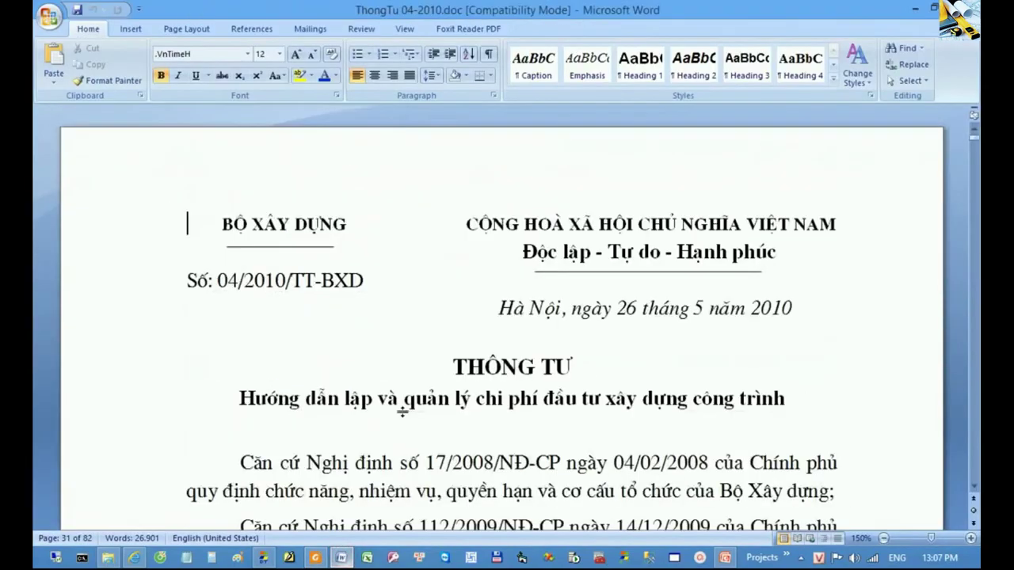
click(185, 278)
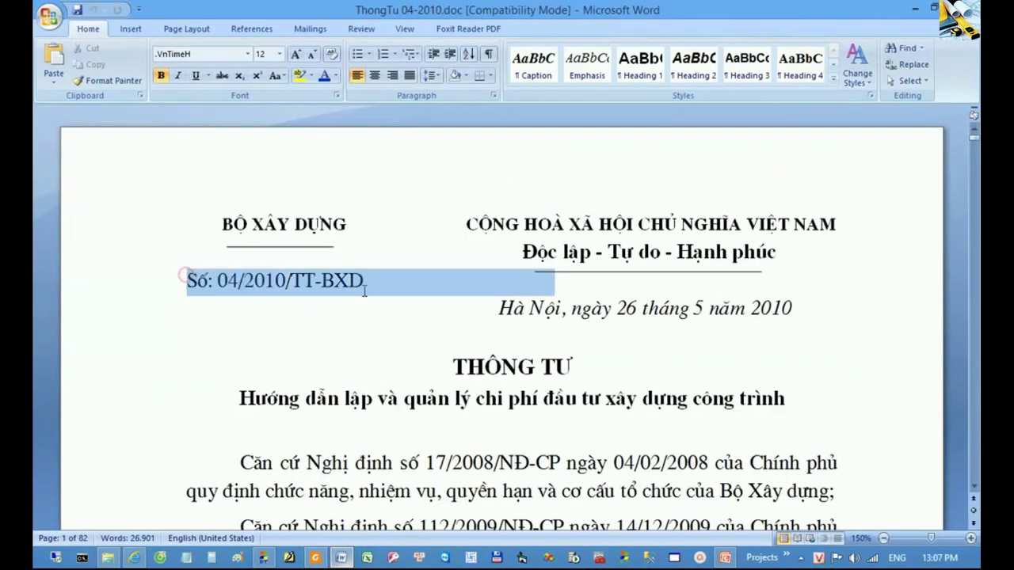
click(609, 335)
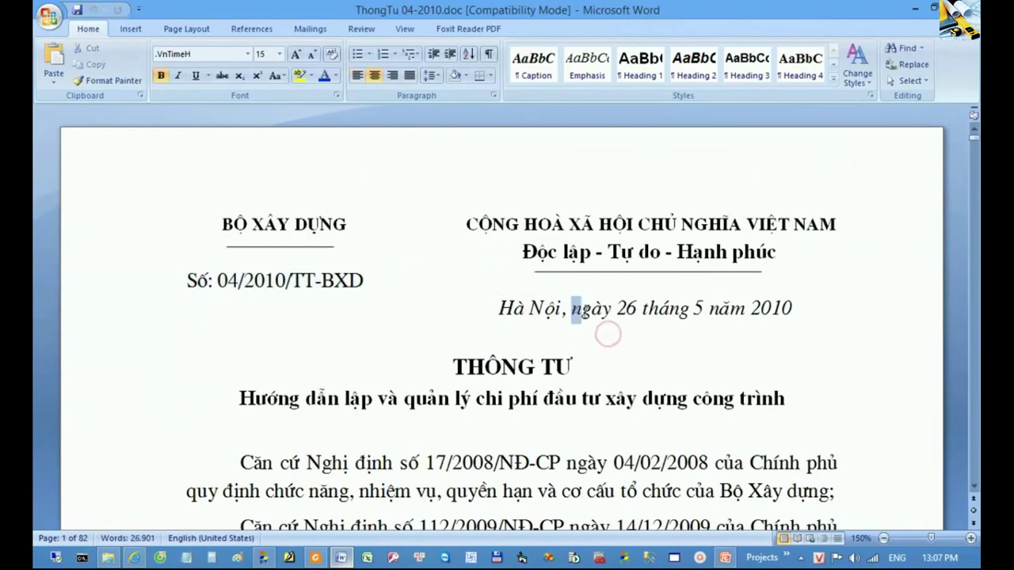
drag(571, 308, 793, 314)
click(767, 350)
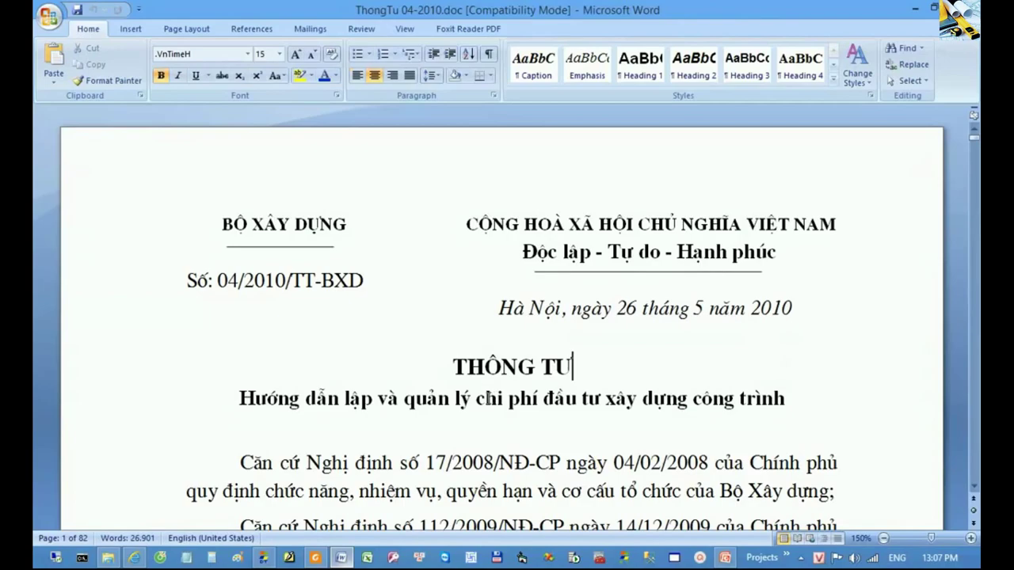
- Return to Dự toán G8 and examine the NHÀ CHÍNH 15 TẦNG work items, codes, quantities and unit prices in the Công trình sheet
click(265, 559)
click(289, 396)
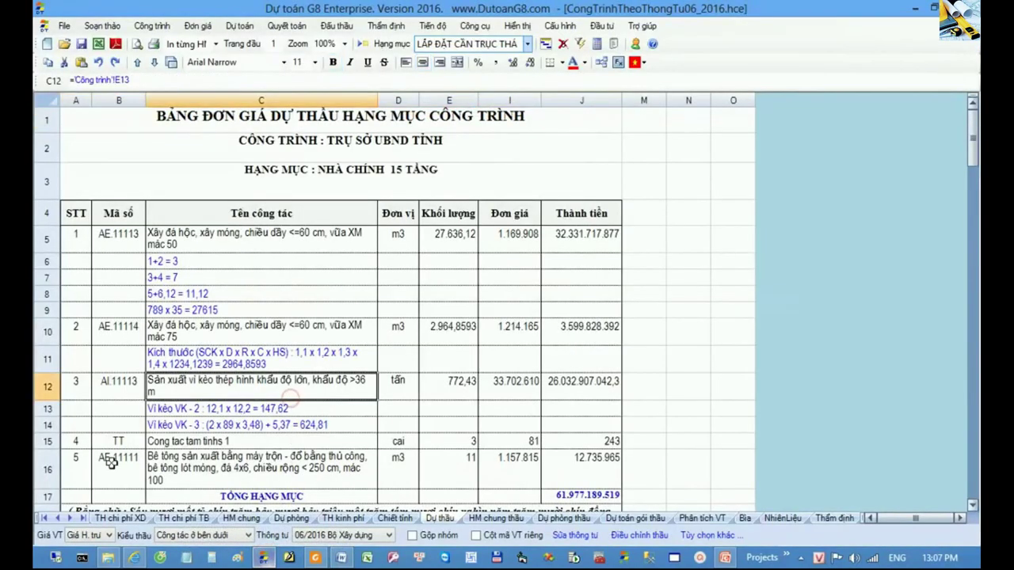
click(44, 517)
click(113, 518)
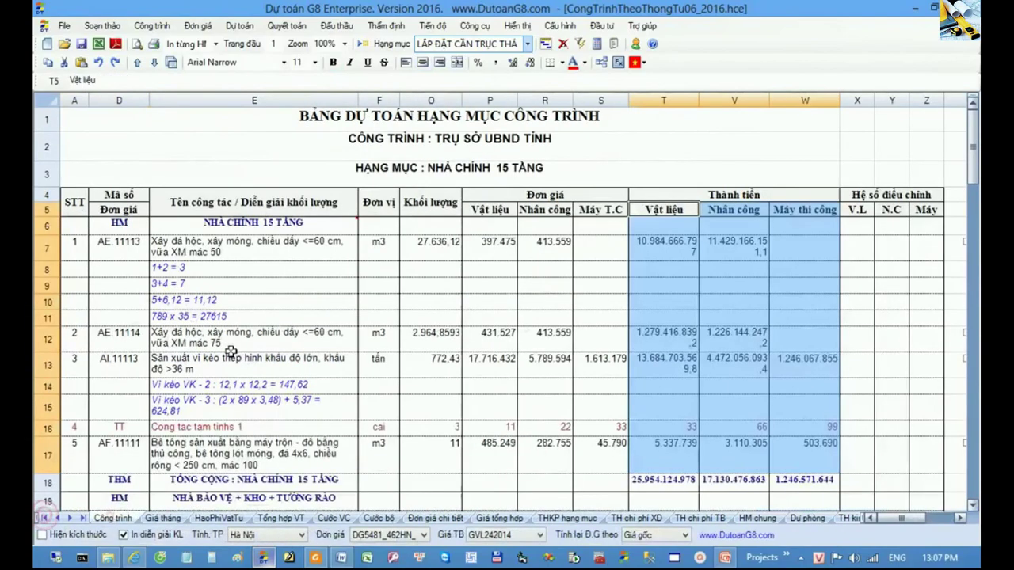
click(269, 303)
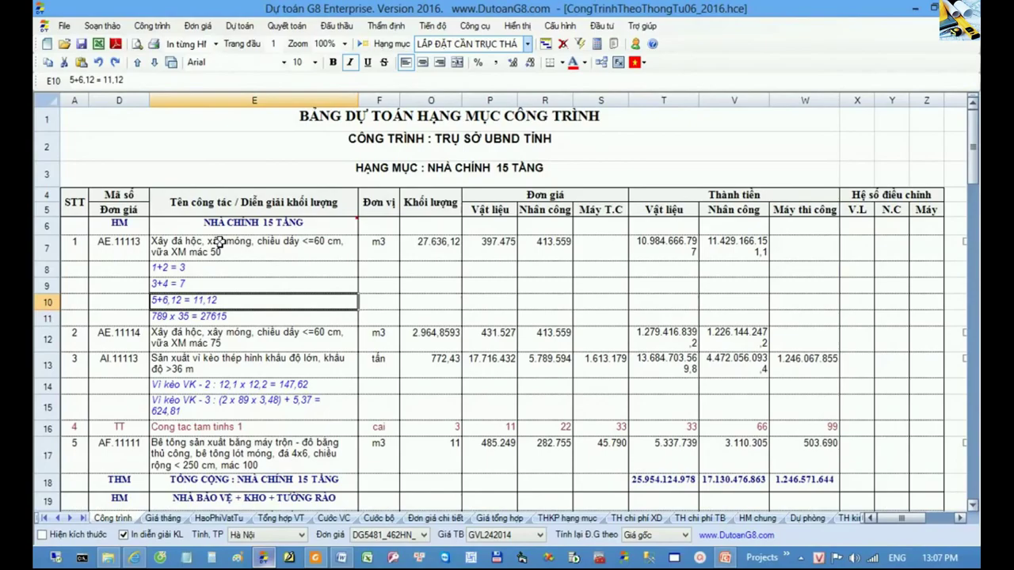
drag(216, 243, 271, 459)
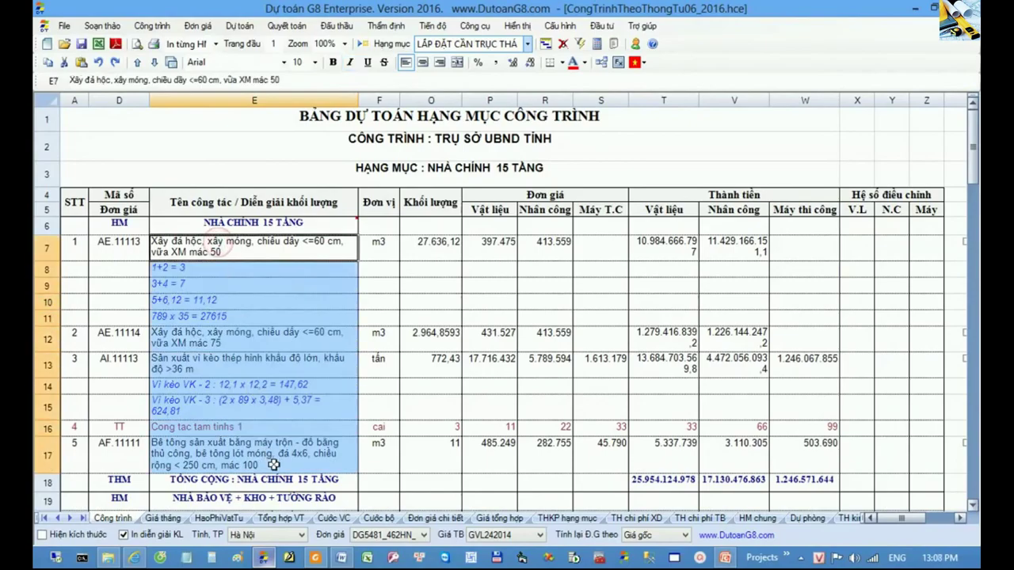
click(271, 459)
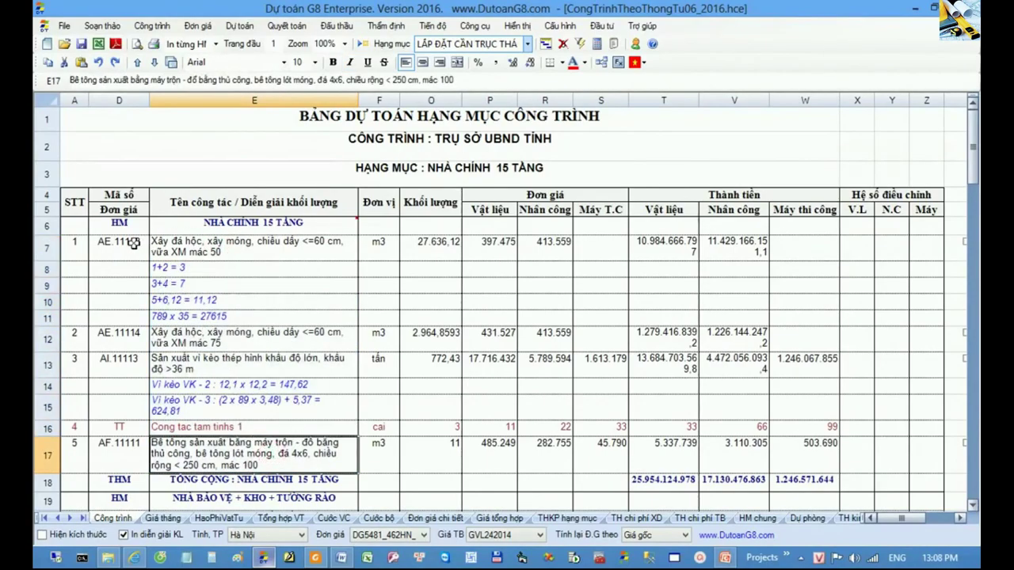
drag(131, 244, 381, 366)
drag(414, 408, 489, 457)
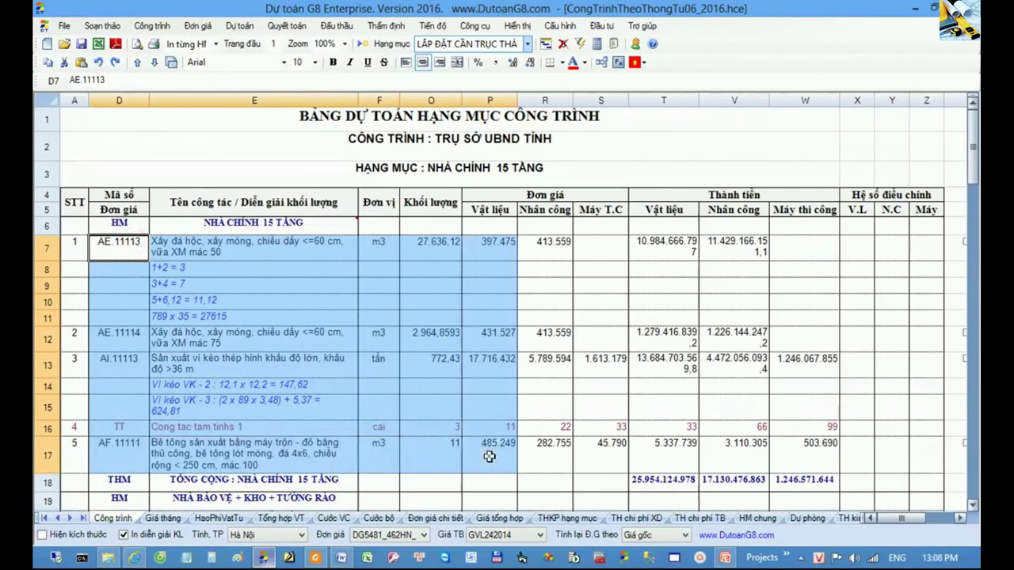
click(490, 457)
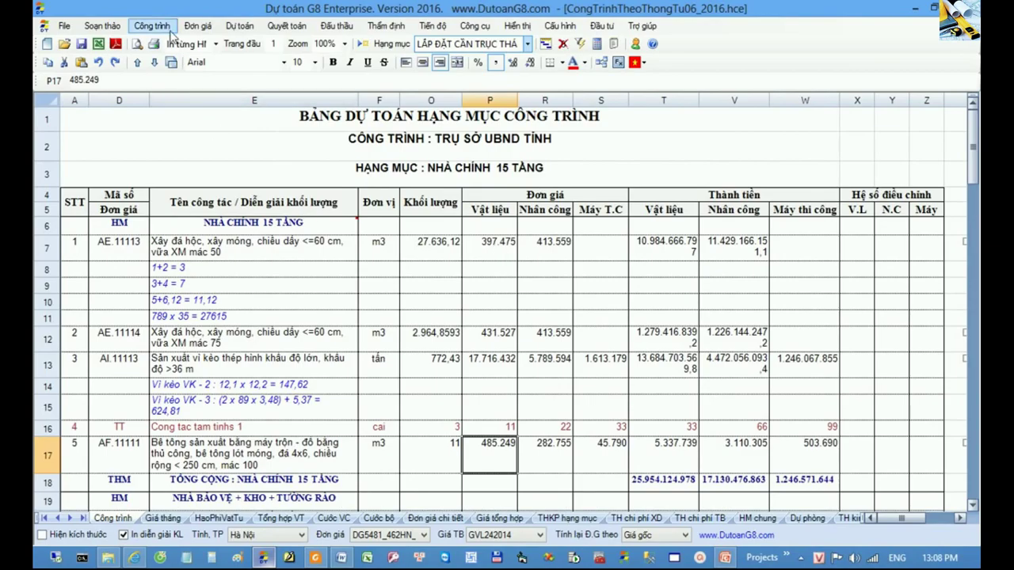
- Review the project's cost coefficients and the automatic general cost rate interpolation option, then return to the Công trình sheet without changing them
click(151, 26)
click(209, 129)
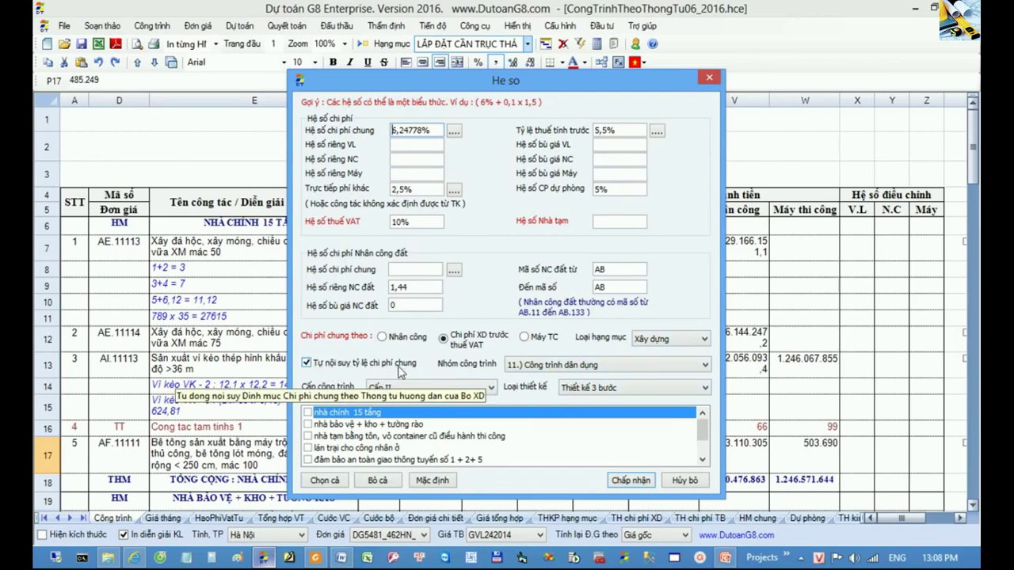
click(672, 480)
click(187, 251)
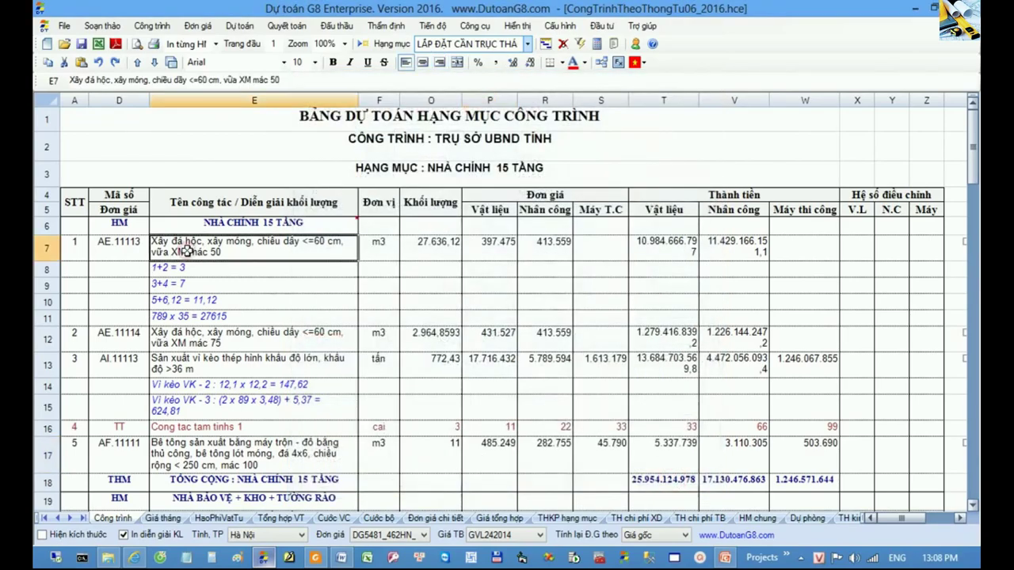
click(135, 272)
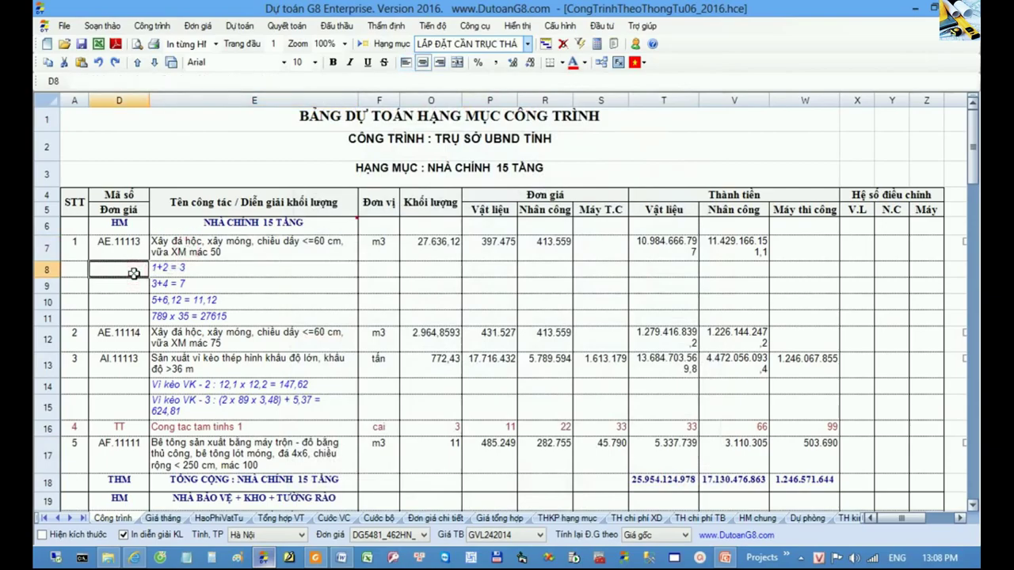